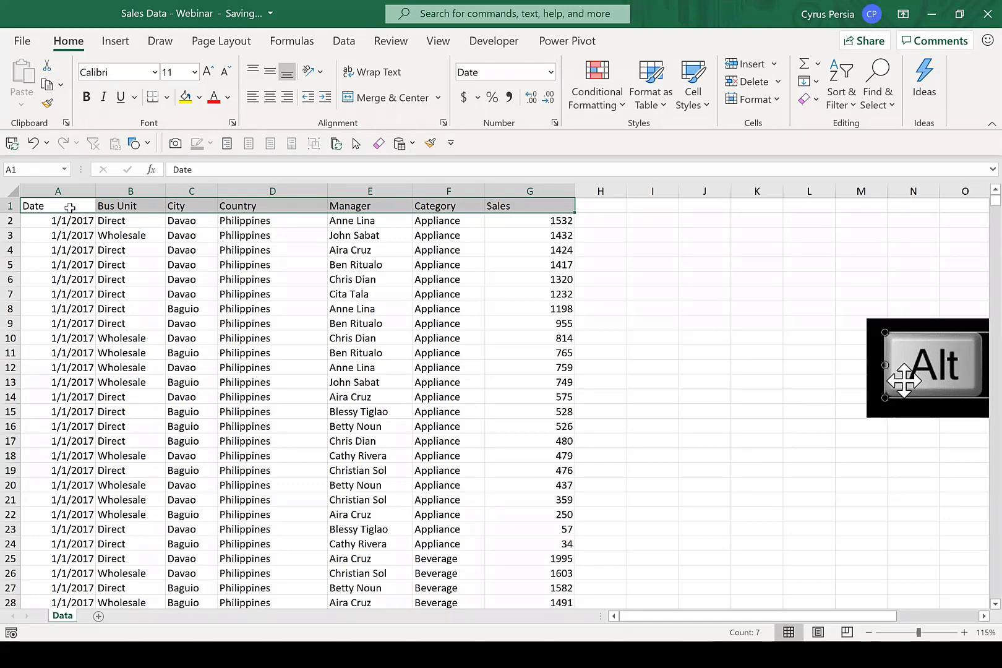
Examine the sales data's column headings and sample entries under Date, Bus Unit, City, Manager and Country.
left_click(70, 207)
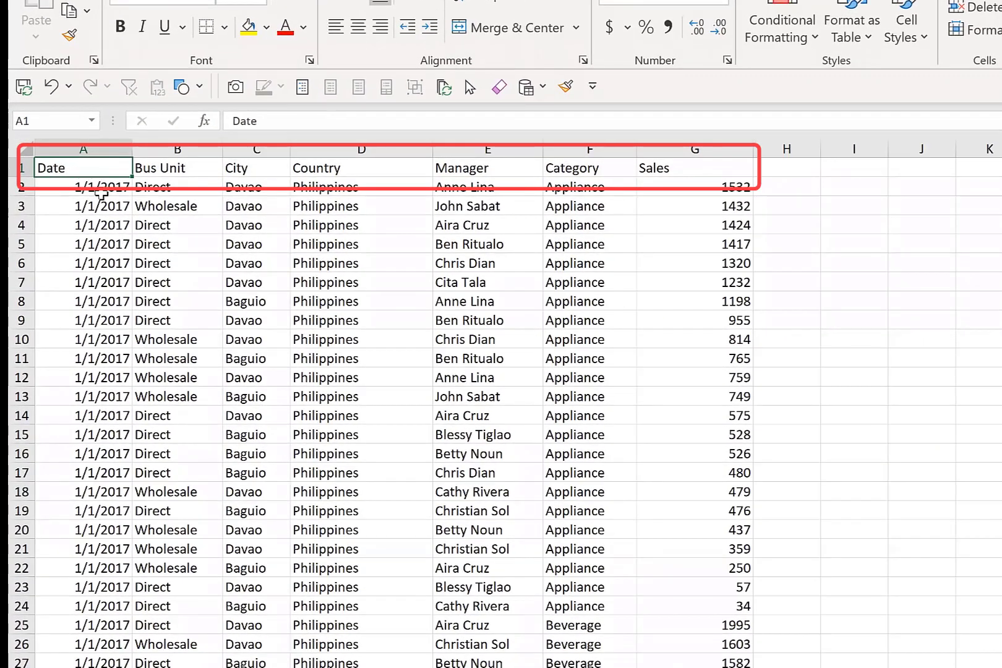
left_click_drag(101, 194, 99, 339)
left_click_drag(97, 503, 99, 513)
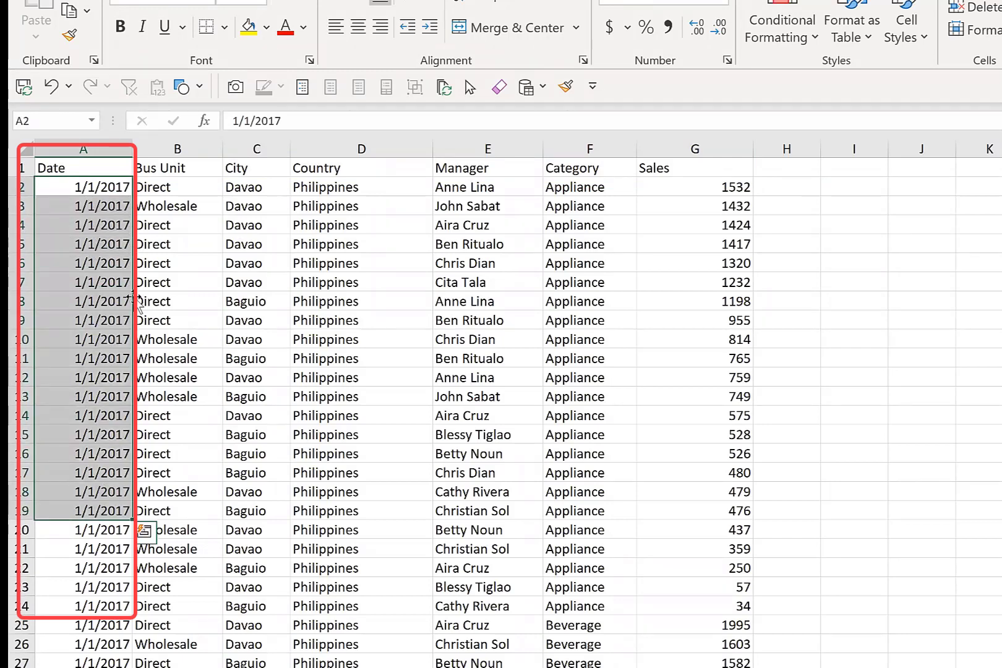
left_click(177, 172)
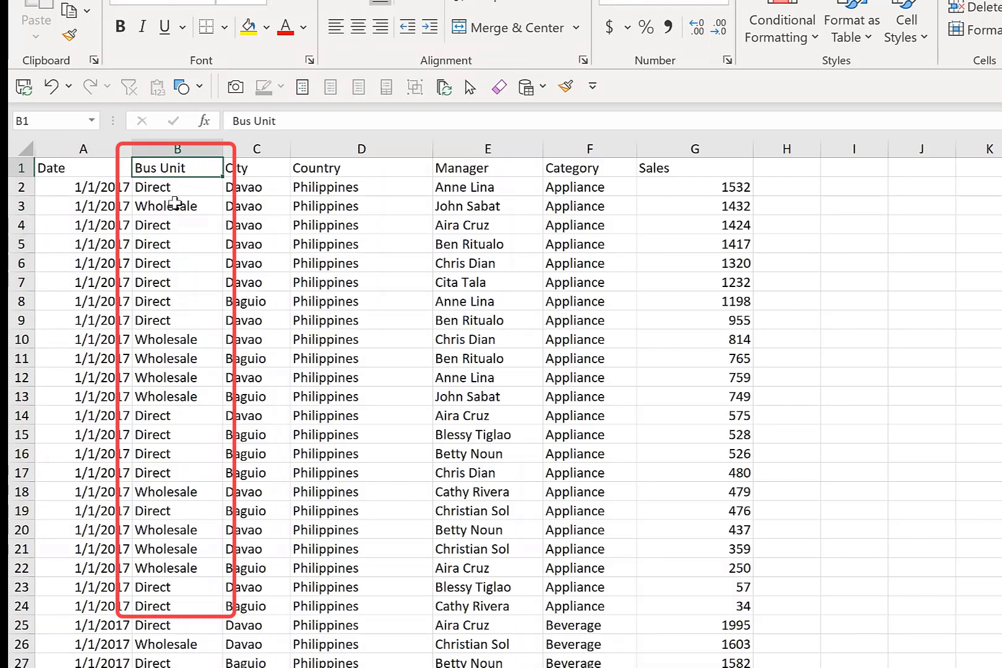
left_click(182, 187)
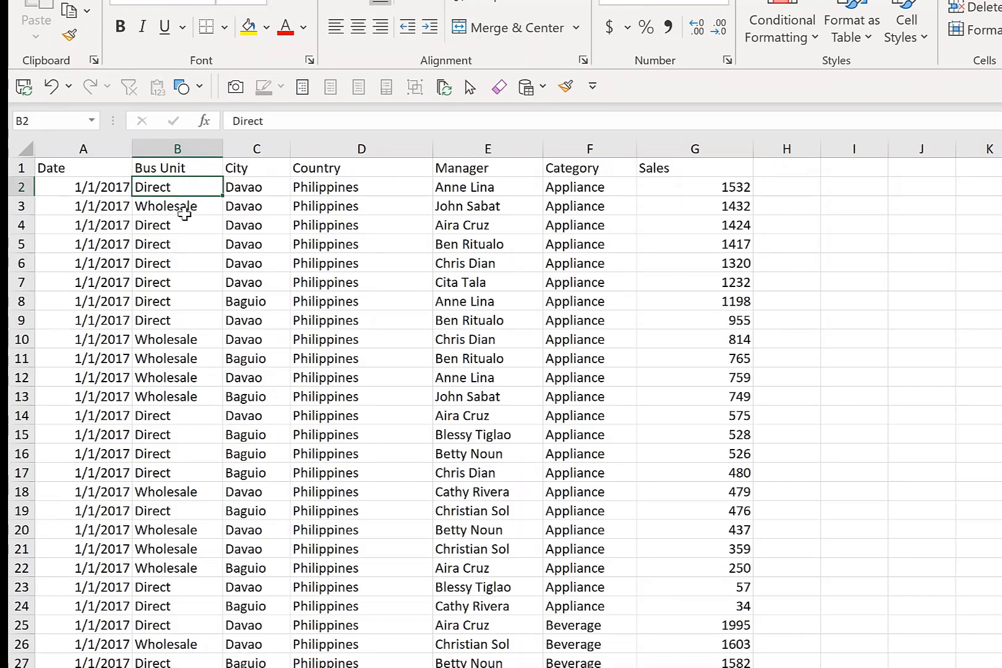
left_click(184, 213)
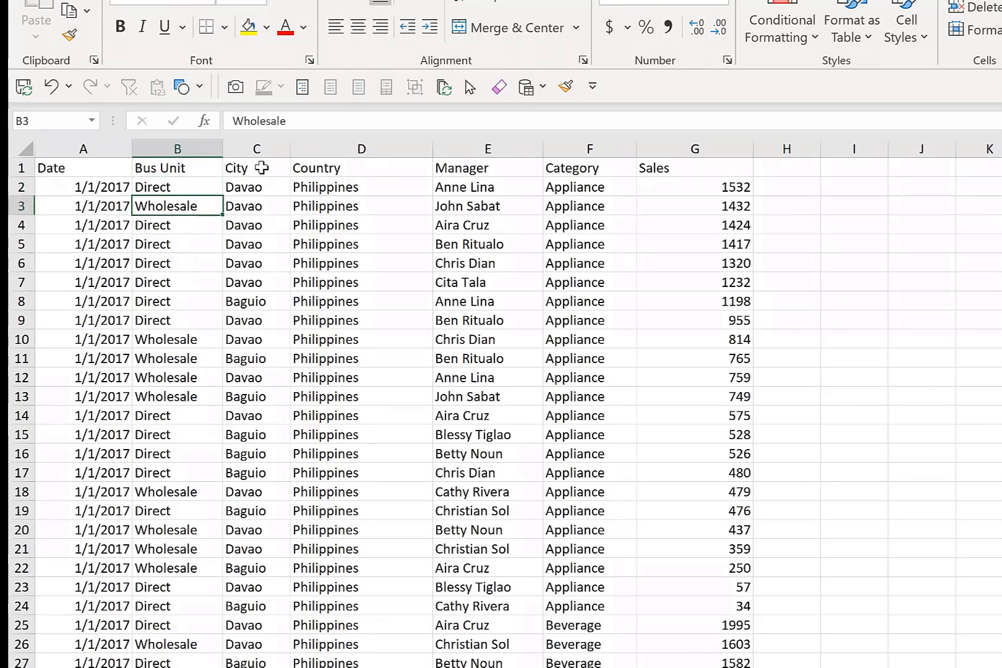
left_click(260, 168)
scroll(256, 278, "down", 1)
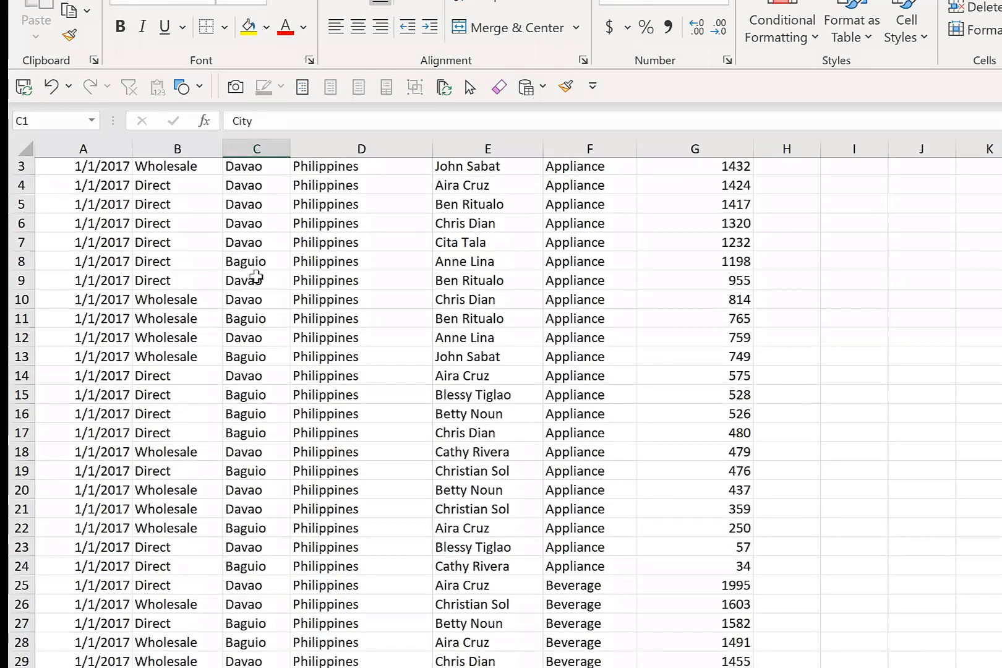
scroll(256, 279, "up", 1)
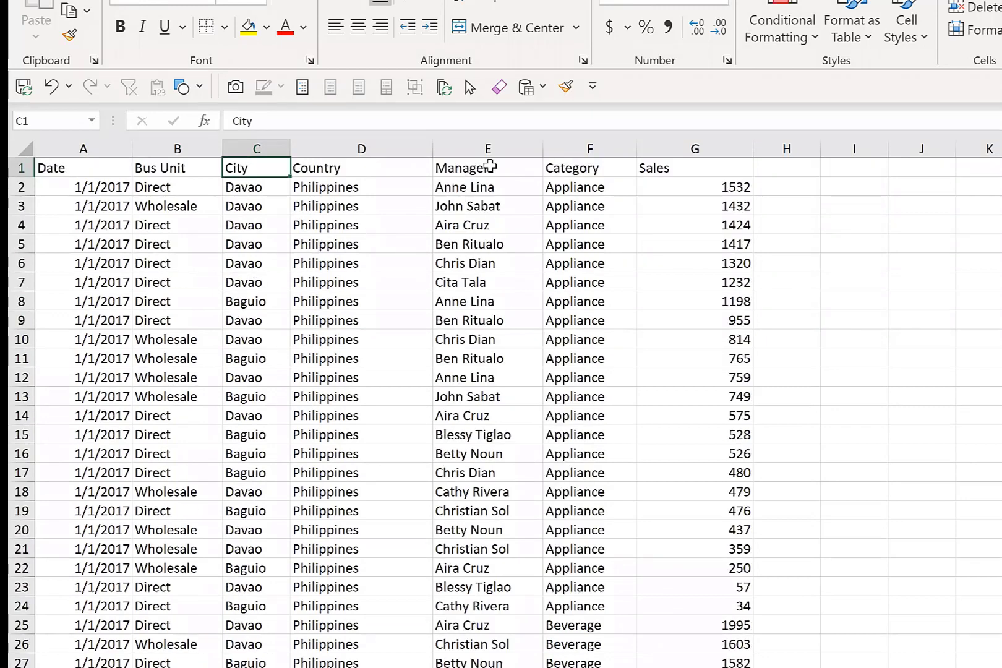
left_click(487, 167)
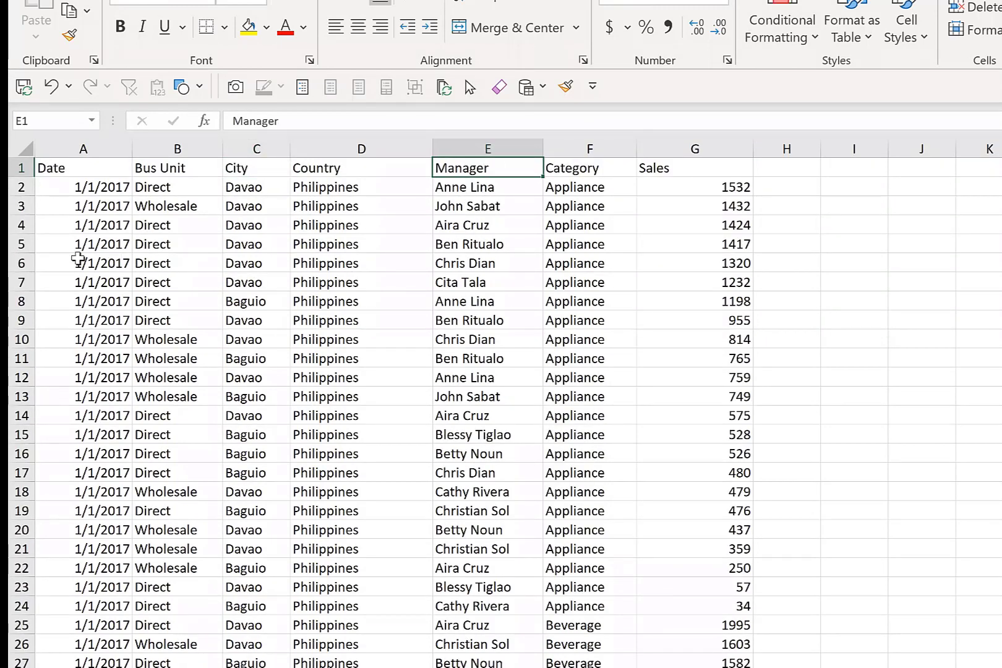
left_click(72, 225)
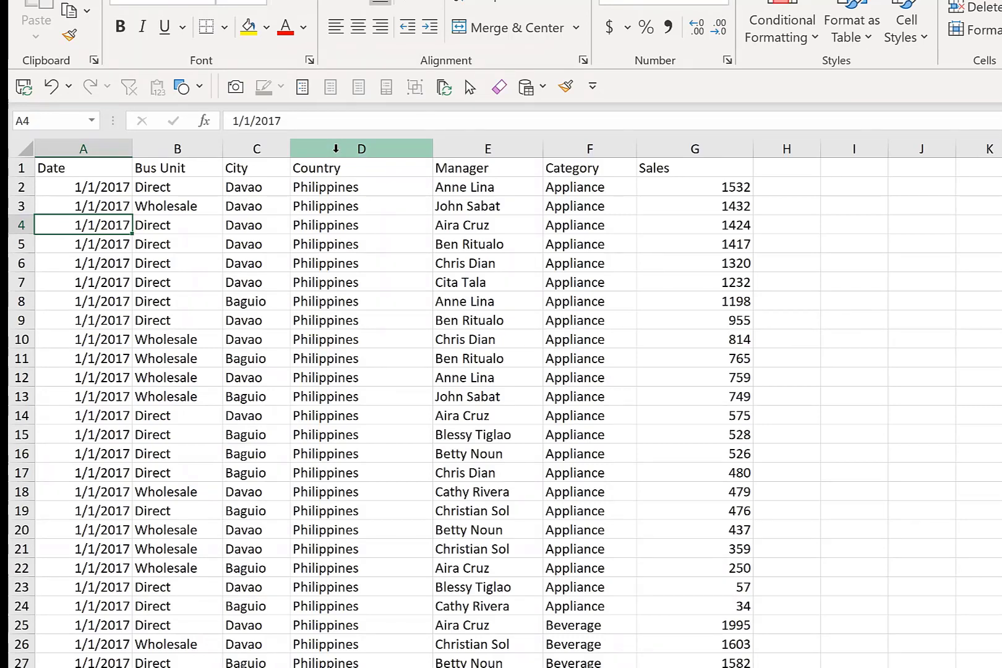
left_click(333, 148)
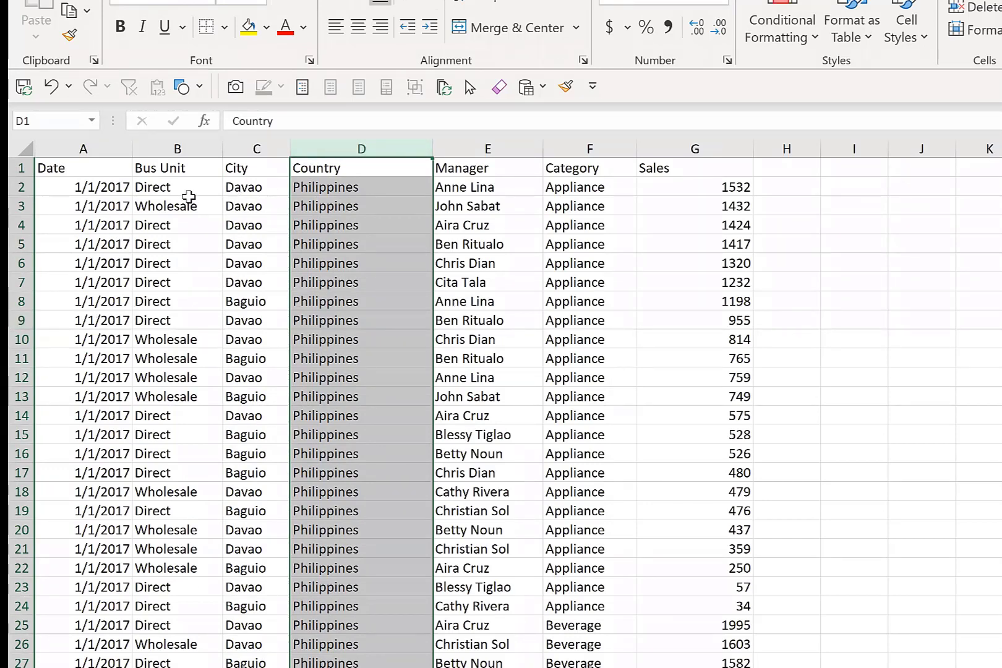
Check how far the sales records extend by going to the last row of the Country column and back to its heading.
left_click(184, 205)
scroll(407, 246, "down", 5)
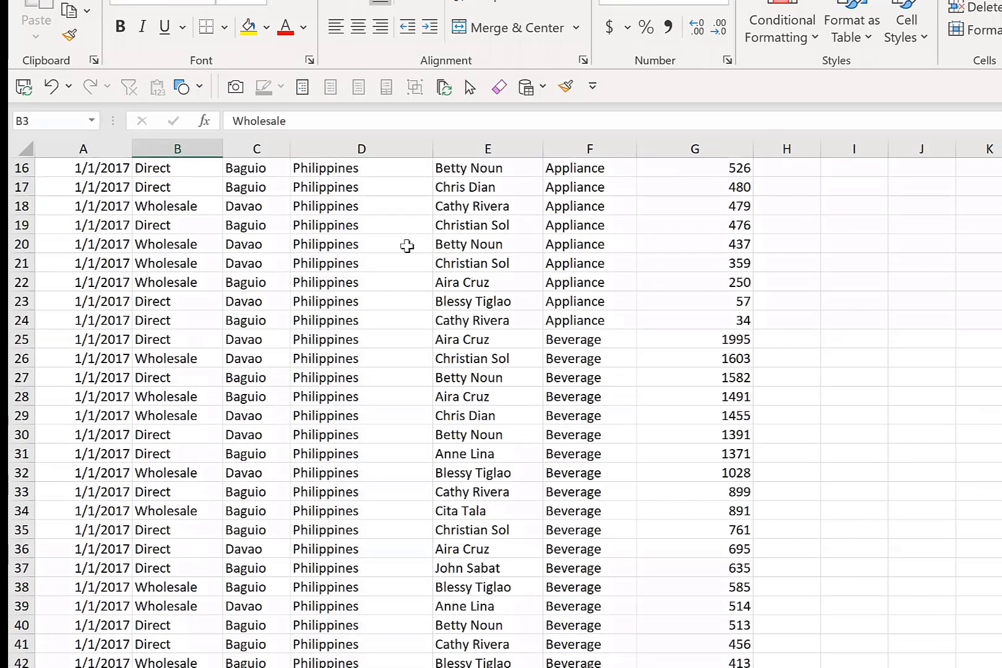
scroll(407, 246, "down", 8)
left_click(432, 260)
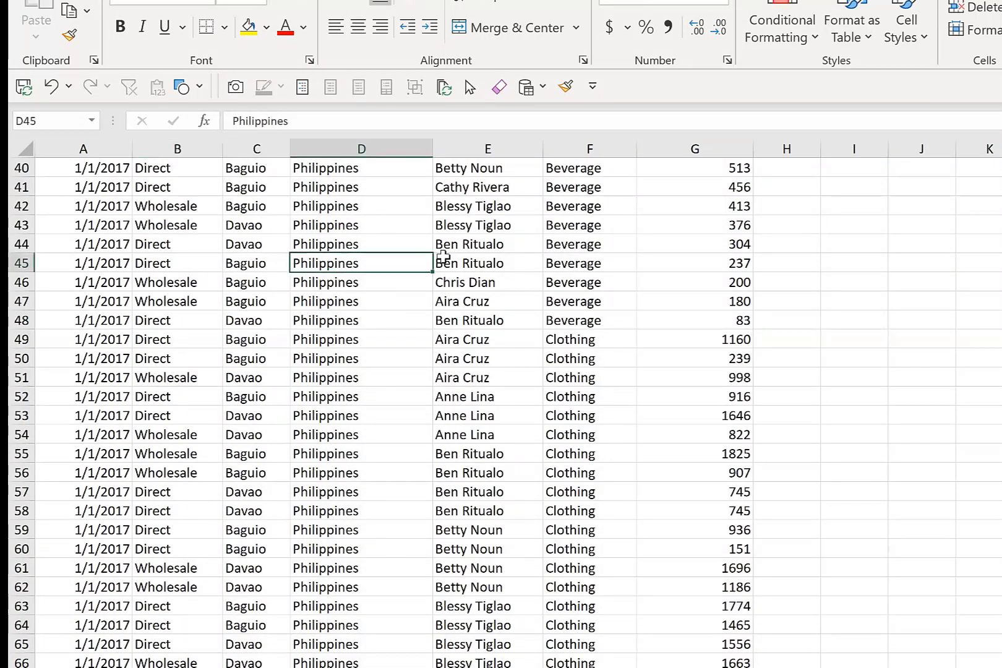
key("ctrl+Down")
key("Down")
key("Down")
key("Down")
key("Down")
key("Down")
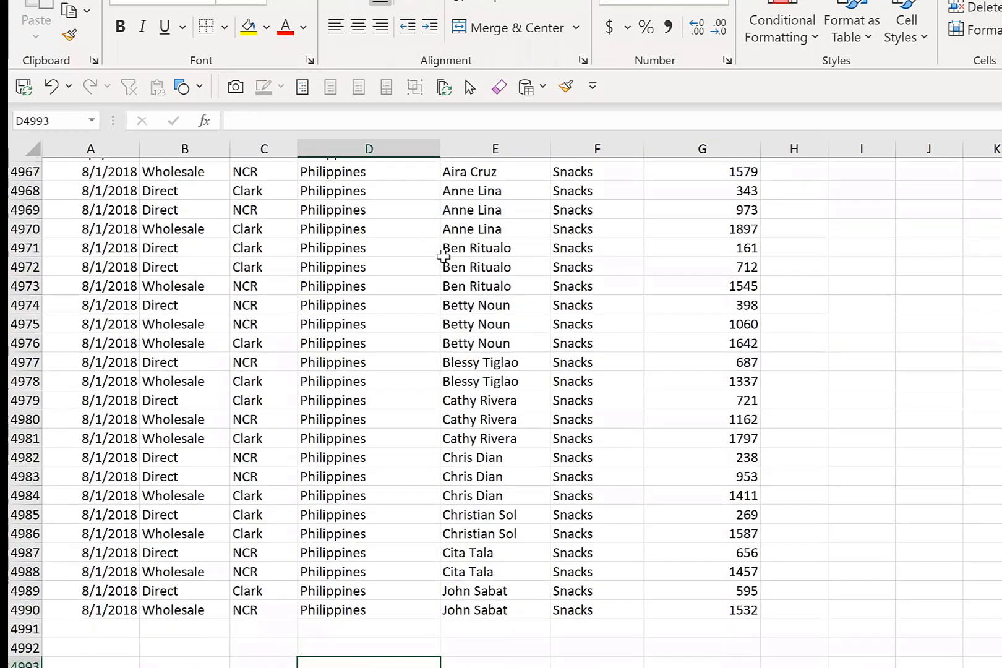
key("Up")
key("Up")
key("Up")
key("Up")
key("Up")
key("ctrl+Up")
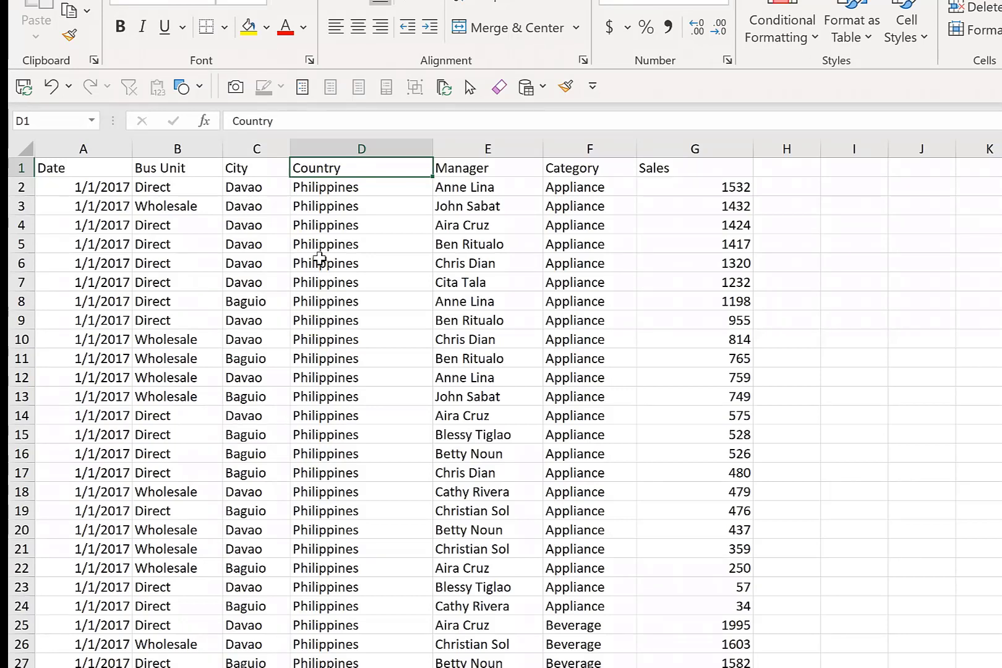
Convert the sales data in A1:G4990 into a table with headers.
left_click(397, 338)
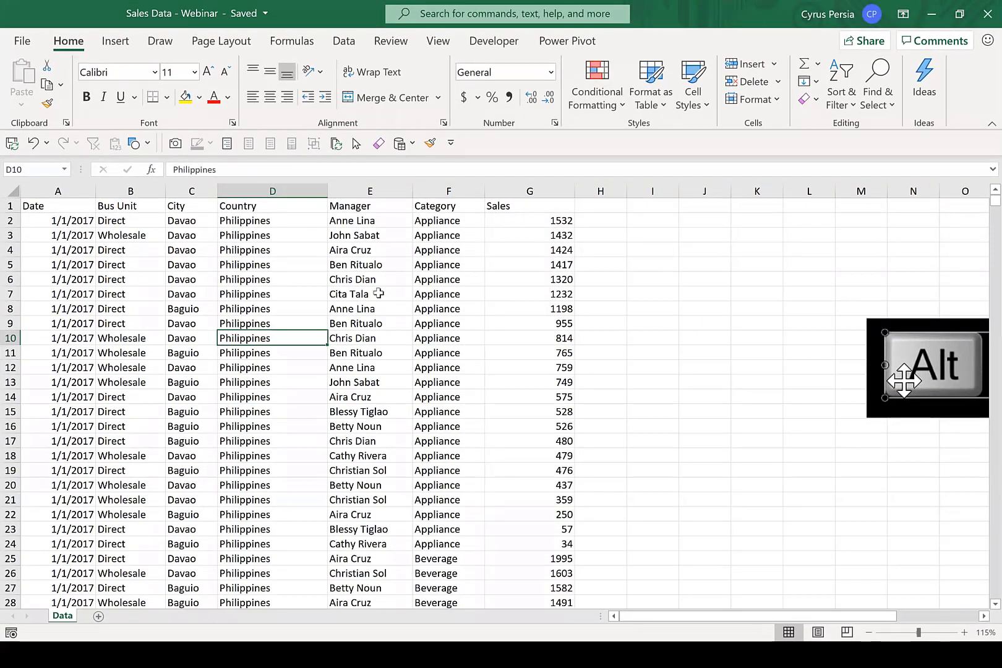
left_click(116, 42)
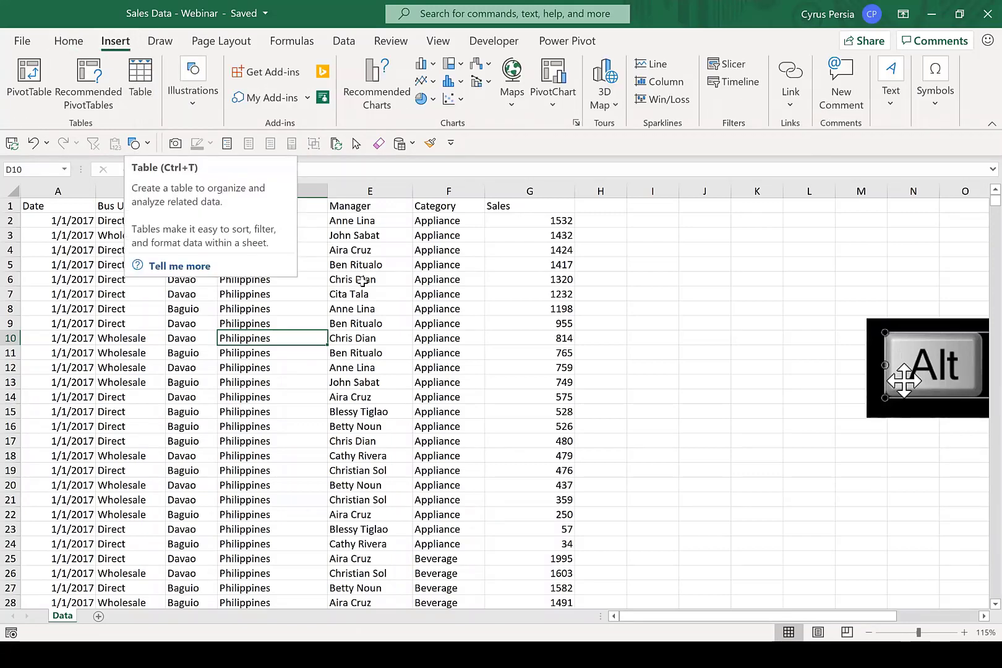
left_click(312, 294)
key("ctrl+t")
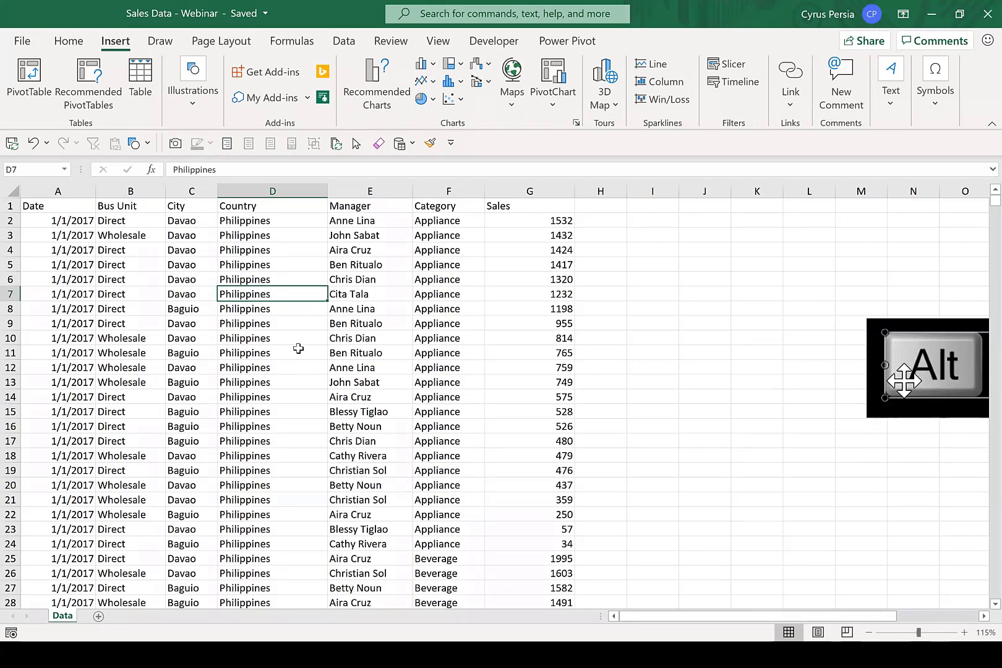
key("ctrl+t")
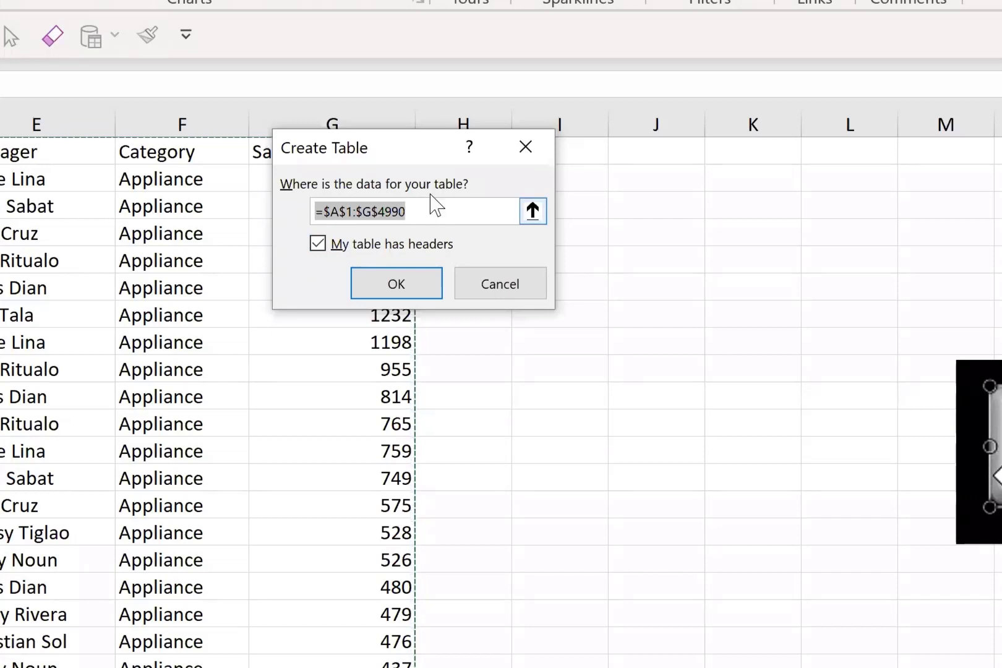
left_click_drag(423, 146, 278, 225)
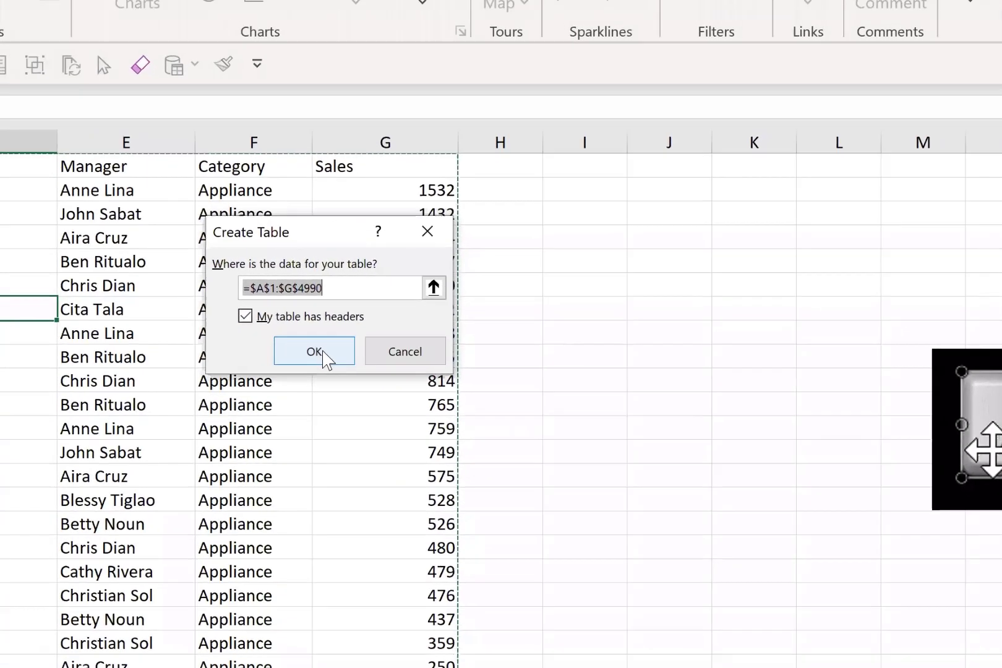
left_click(261, 365)
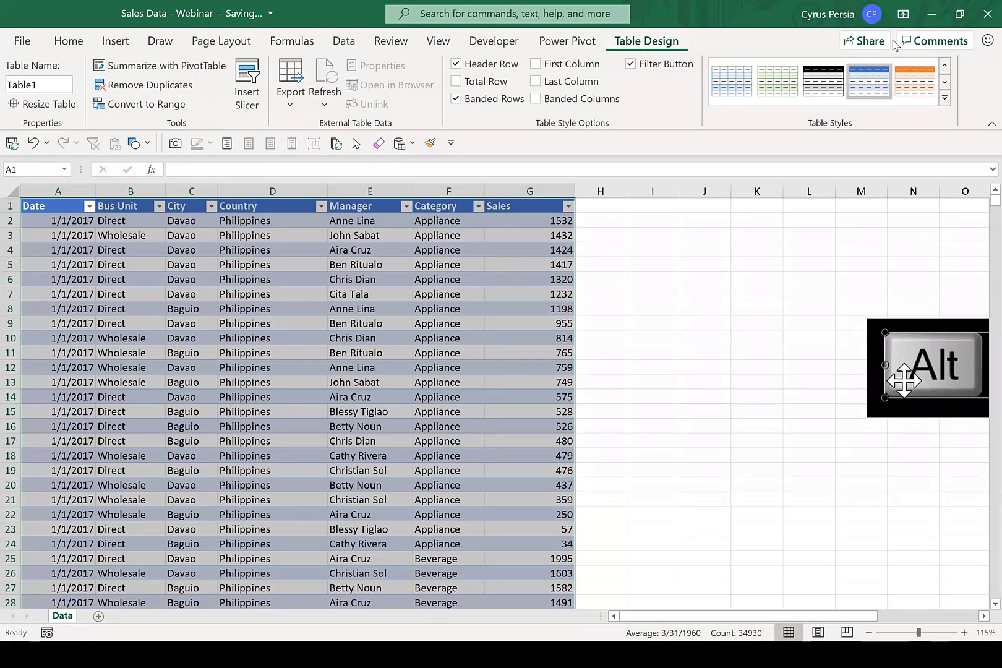
Try the plain, light orange and light blue table styles, and apply the light style with black headings and grey banded rows.
left_click(944, 97)
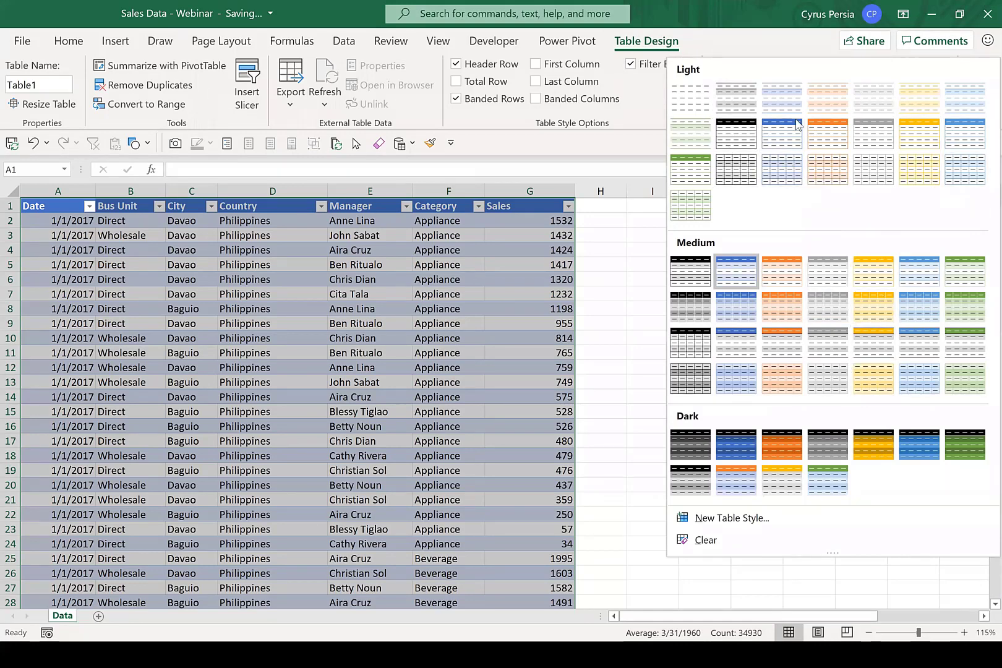
left_click(694, 111)
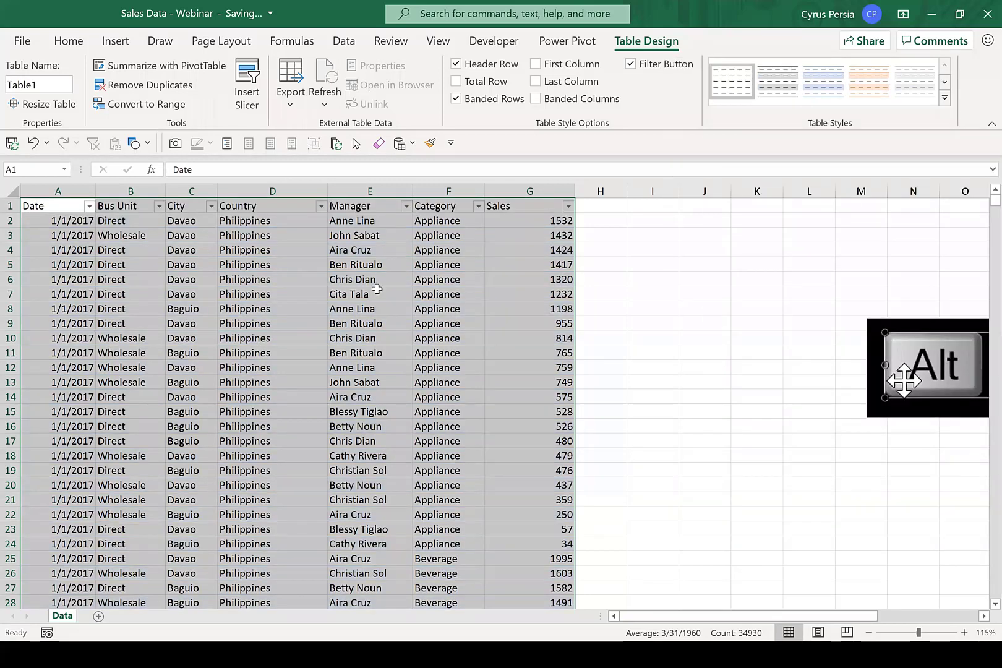
left_click(377, 289)
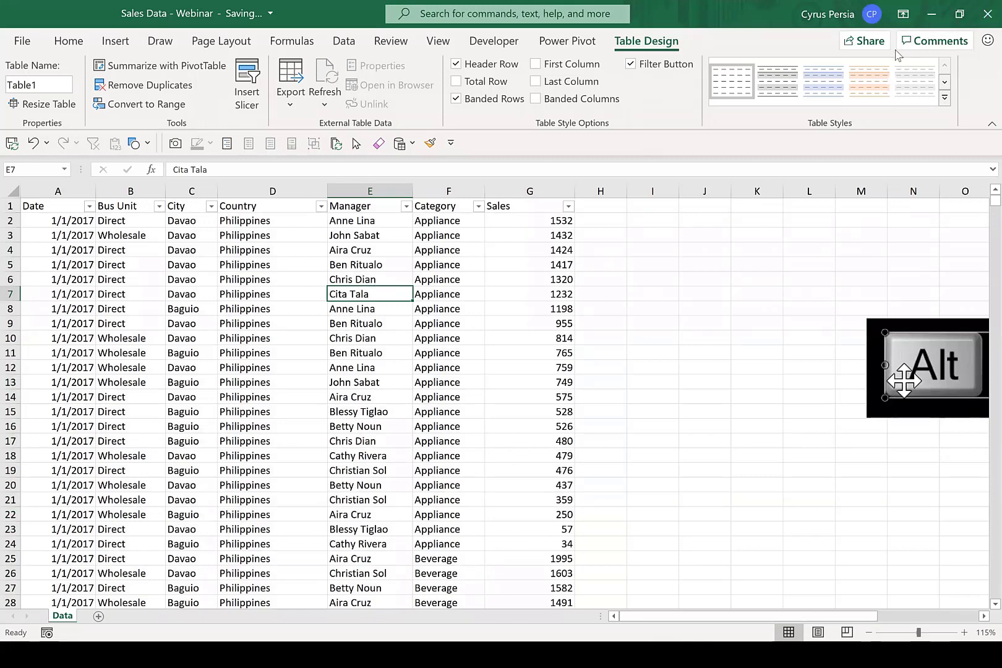
left_click(864, 92)
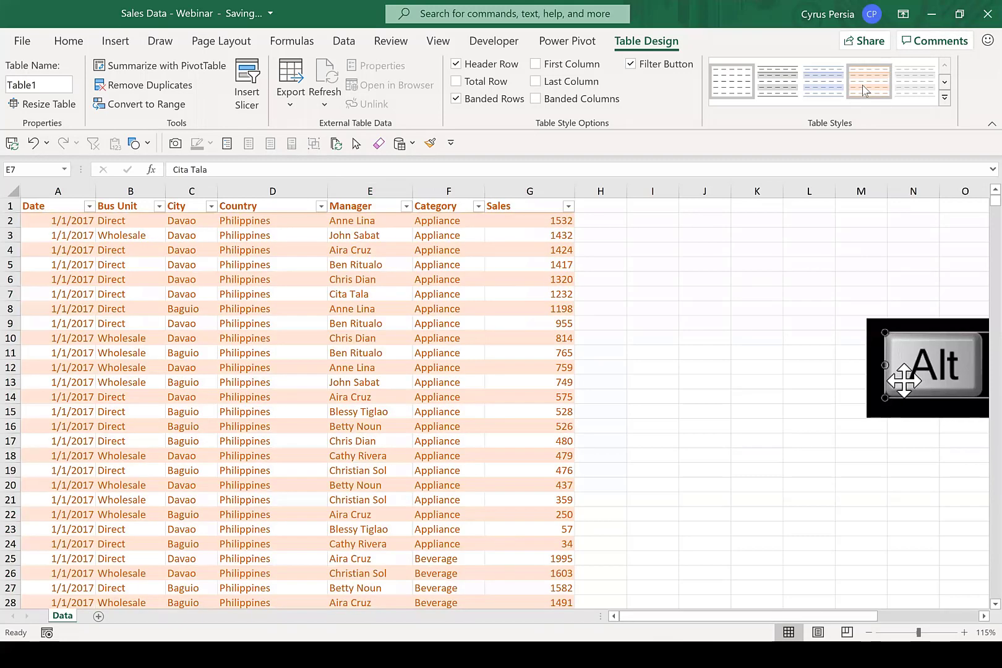
left_click(824, 79)
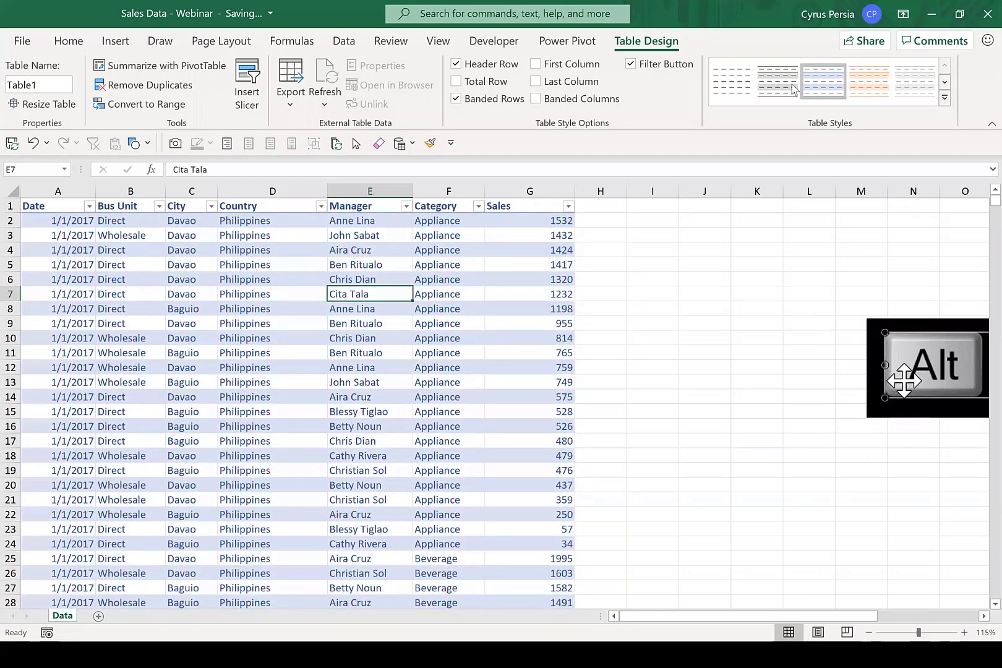
left_click(742, 96)
left_click(765, 99)
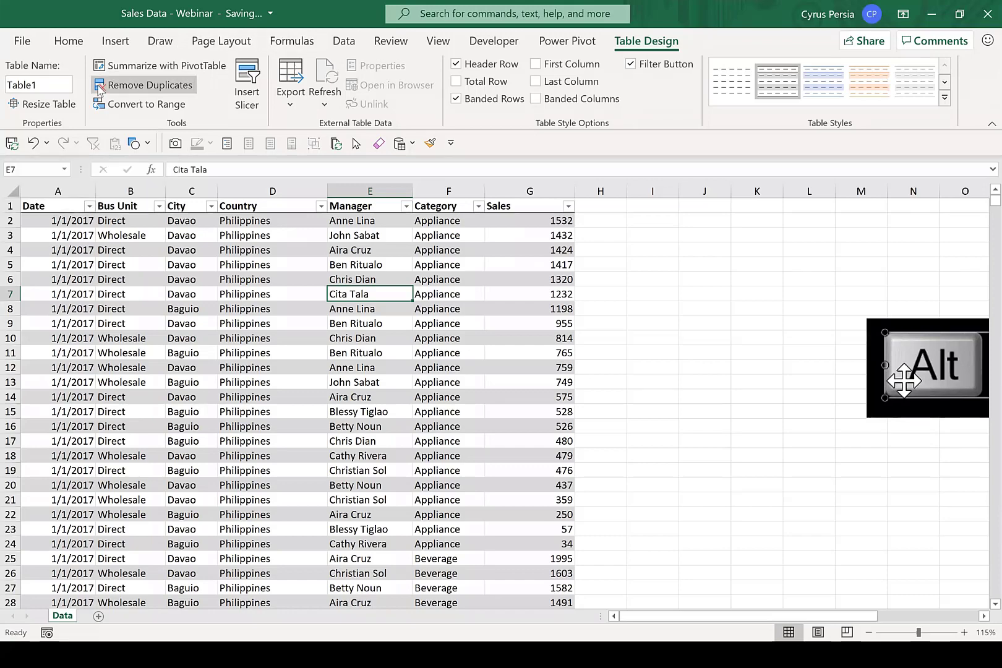
Rename the sales table as Data.
left_click(53, 86)
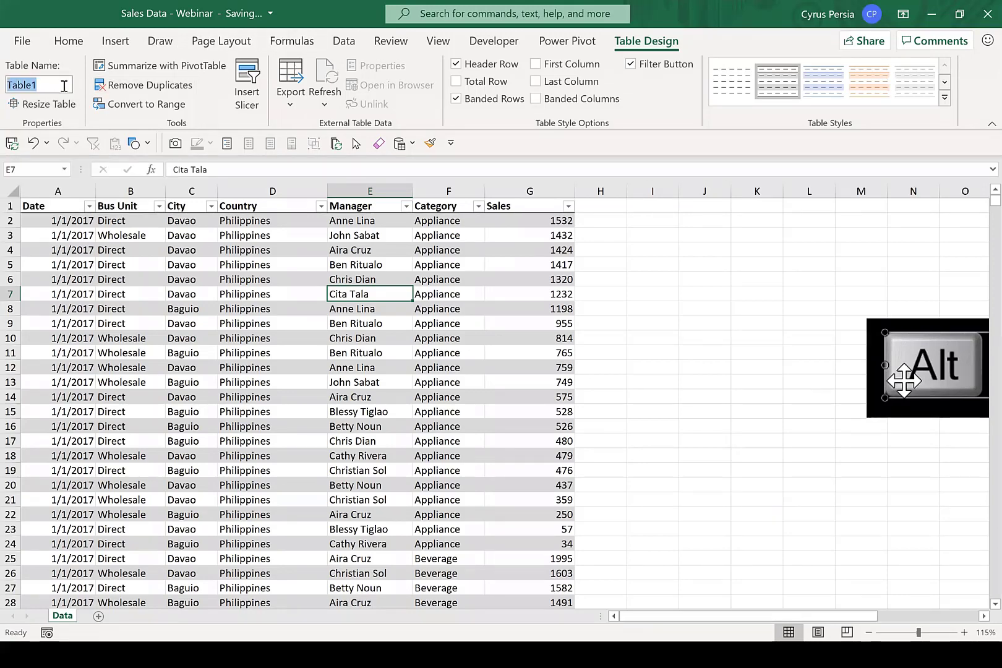
type("Data")
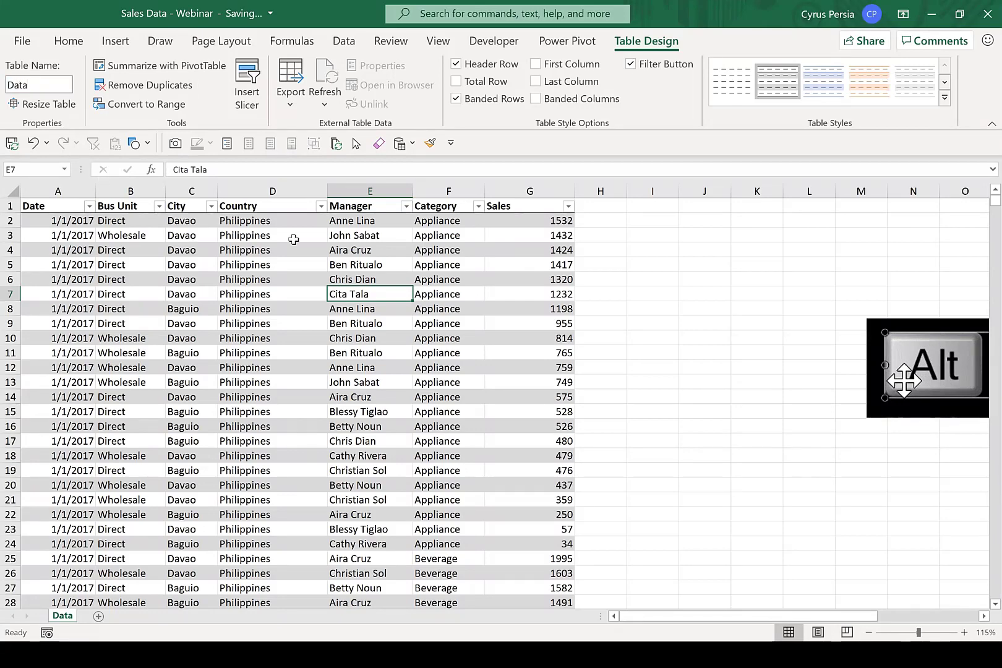
left_click(291, 263)
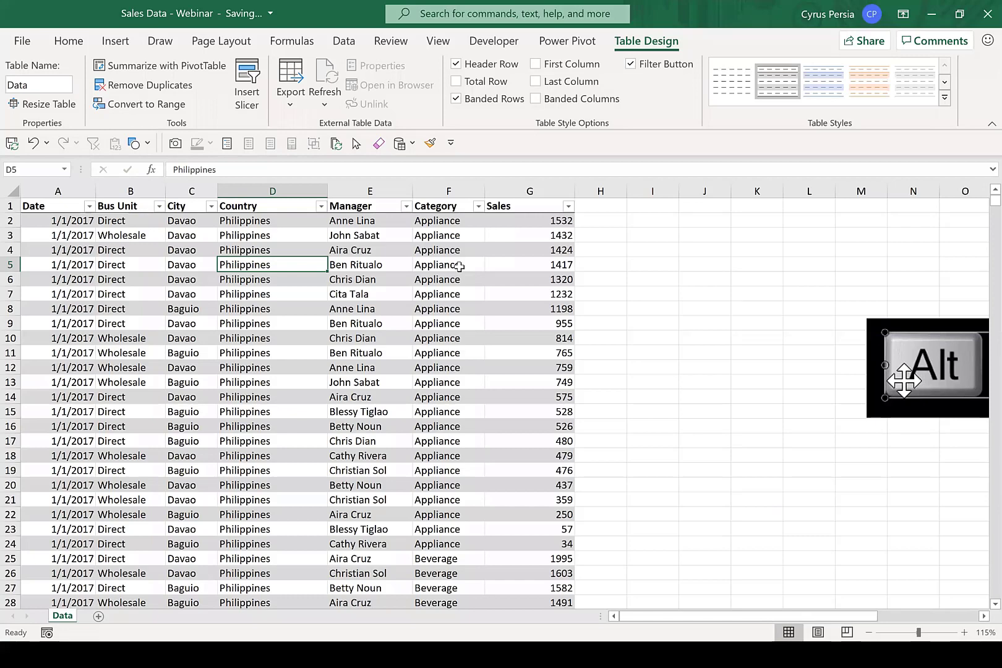
Move the Alt + N, V shortcut picture over the table to view it whole, and put it back beside the data.
left_click(940, 327)
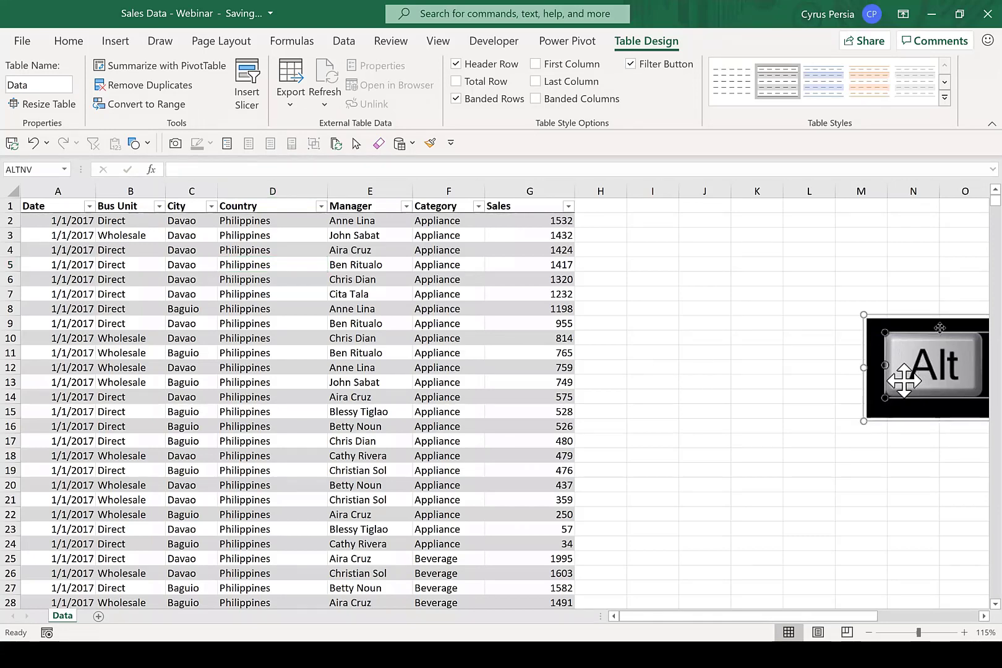
left_click_drag(939, 328, 533, 292)
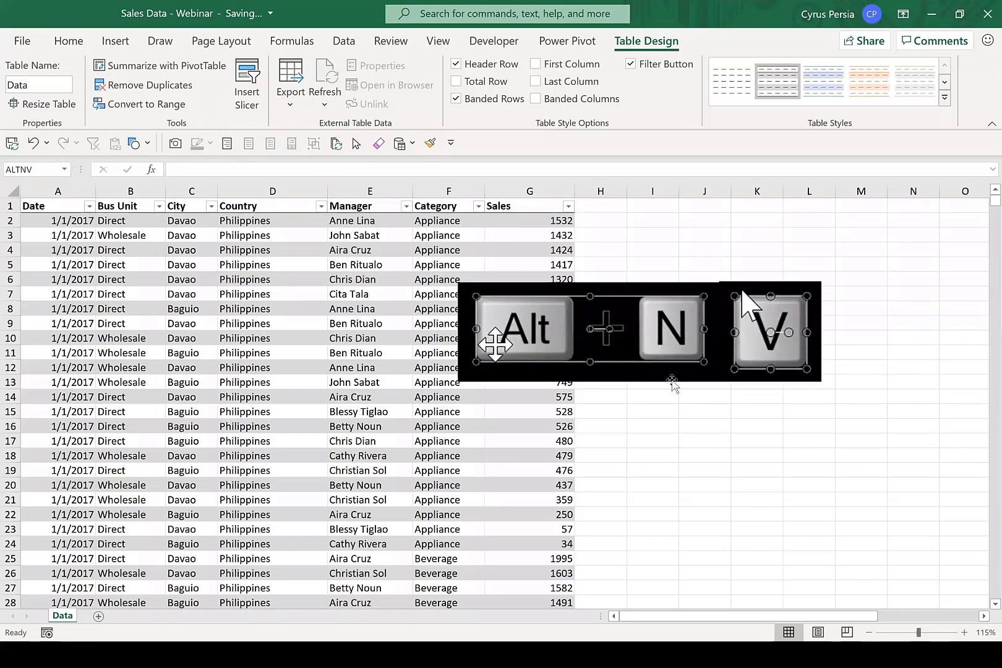
left_click_drag(768, 305, 913, 321)
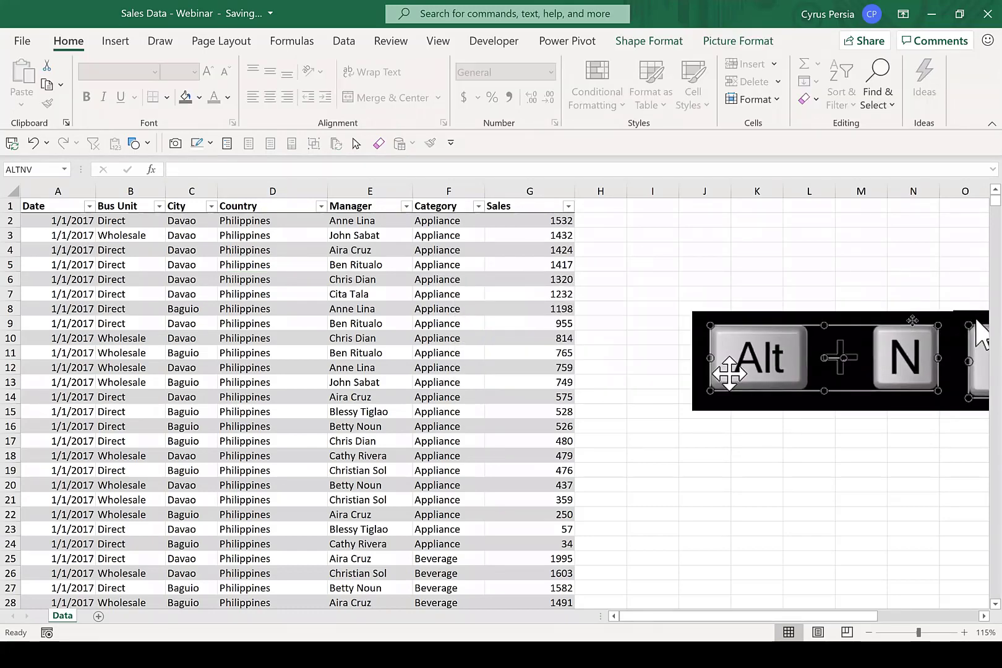
left_click_drag(791, 318, 897, 323)
Insert a PivotTable from the Data table on a new worksheet and place that worksheet after the Data sheet.
left_click(283, 308)
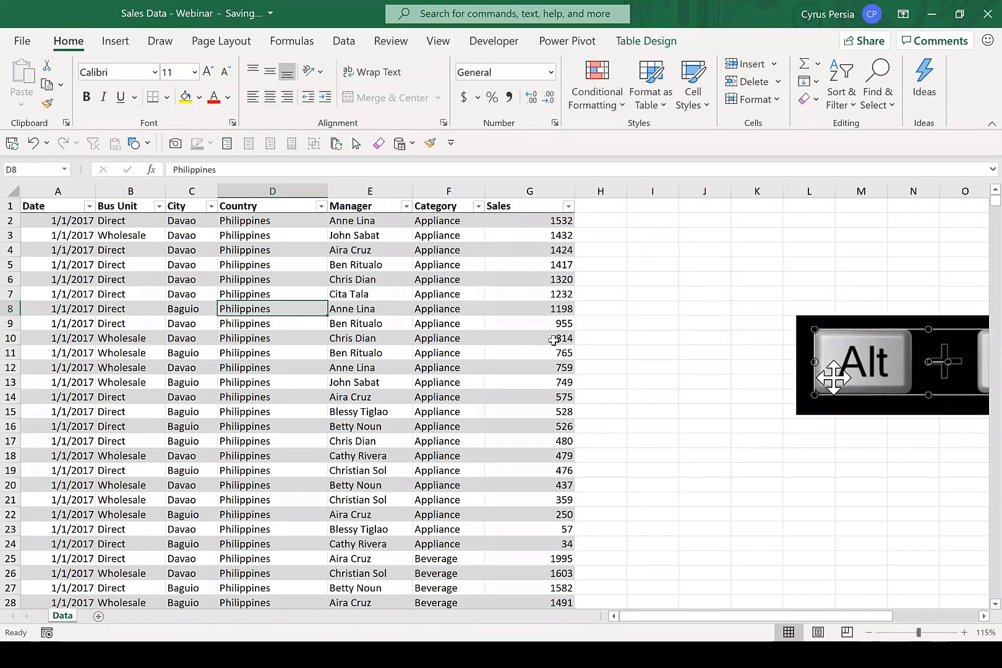
key("alt+n")
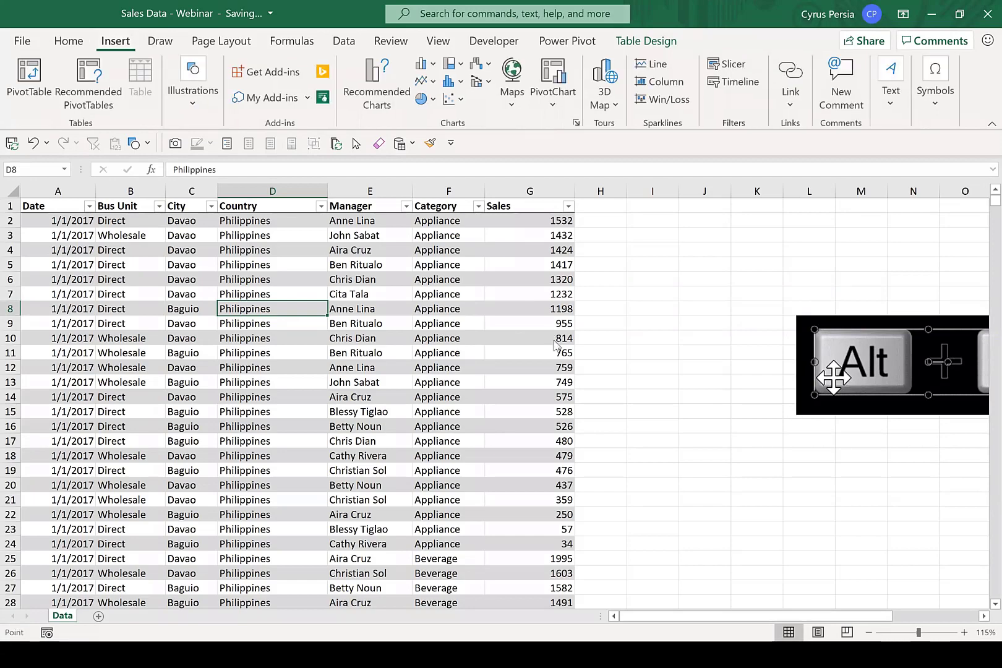
key("v")
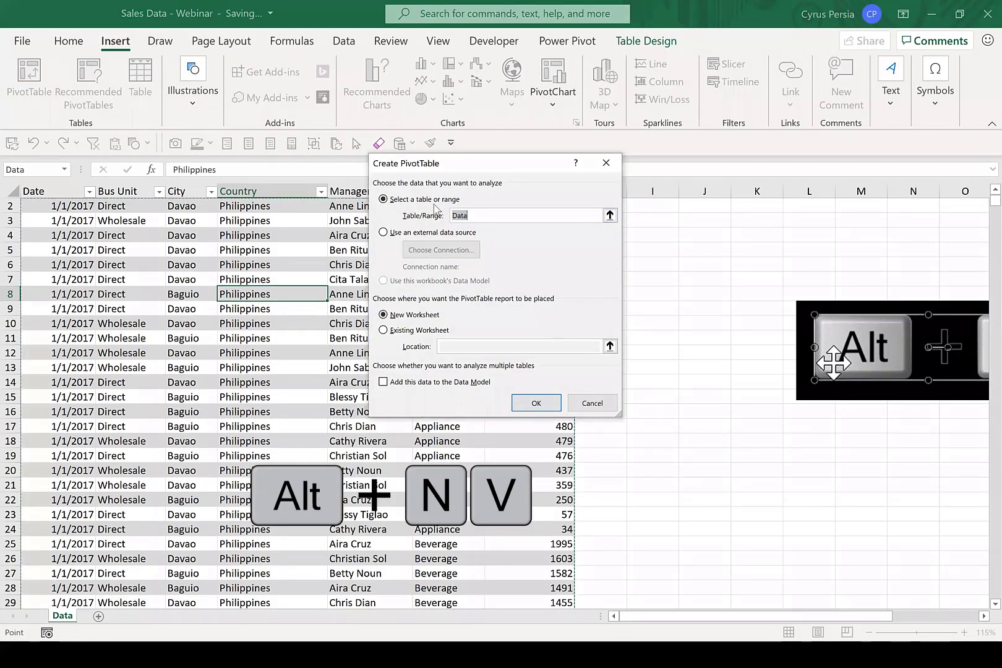
left_click(468, 217)
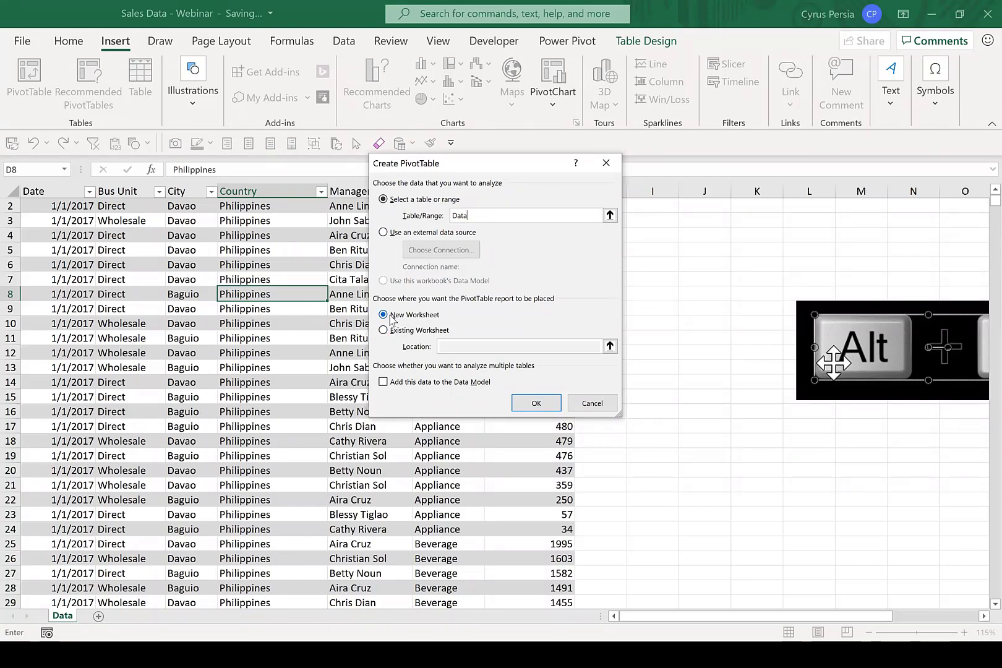
left_click(536, 404)
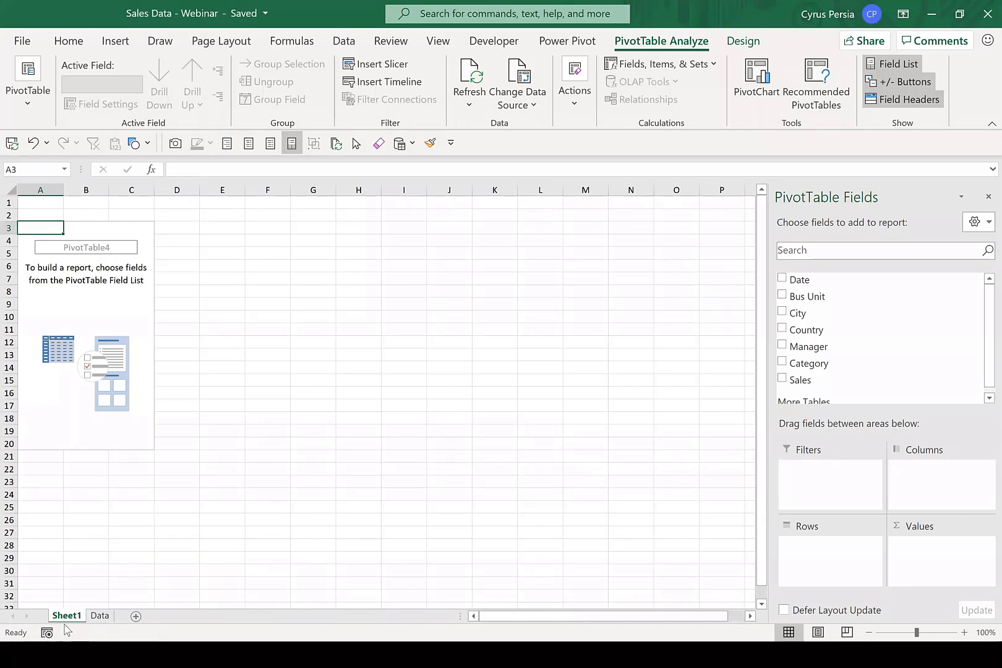
left_click_drag(72, 615, 135, 602)
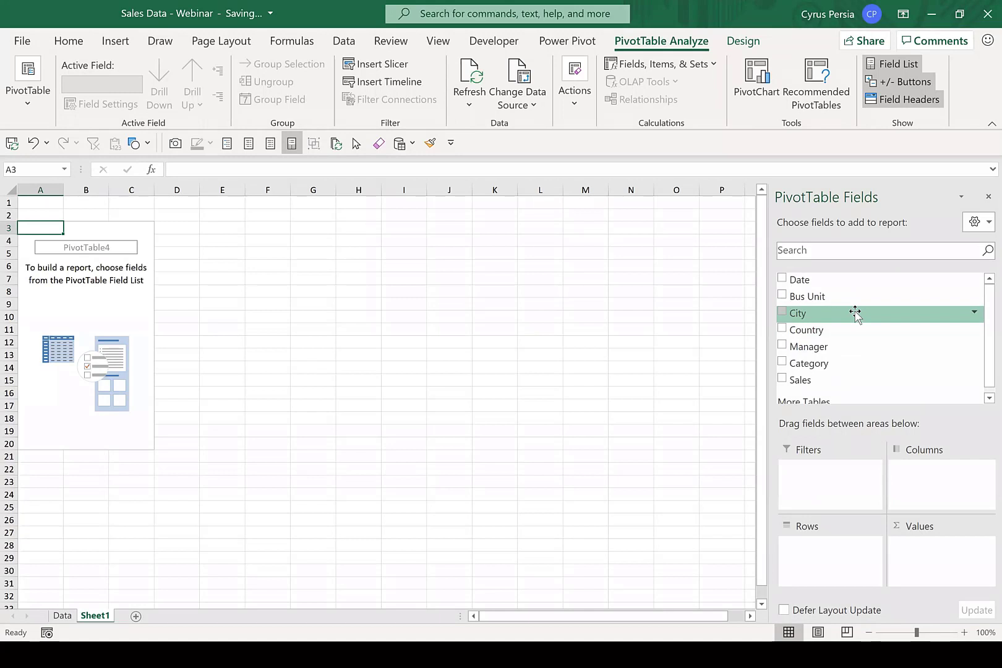
Sum Sales in the PivotTable's values and format them as Number with 0 decimal places and a thousands separator.
scroll(855, 313, "down", 1)
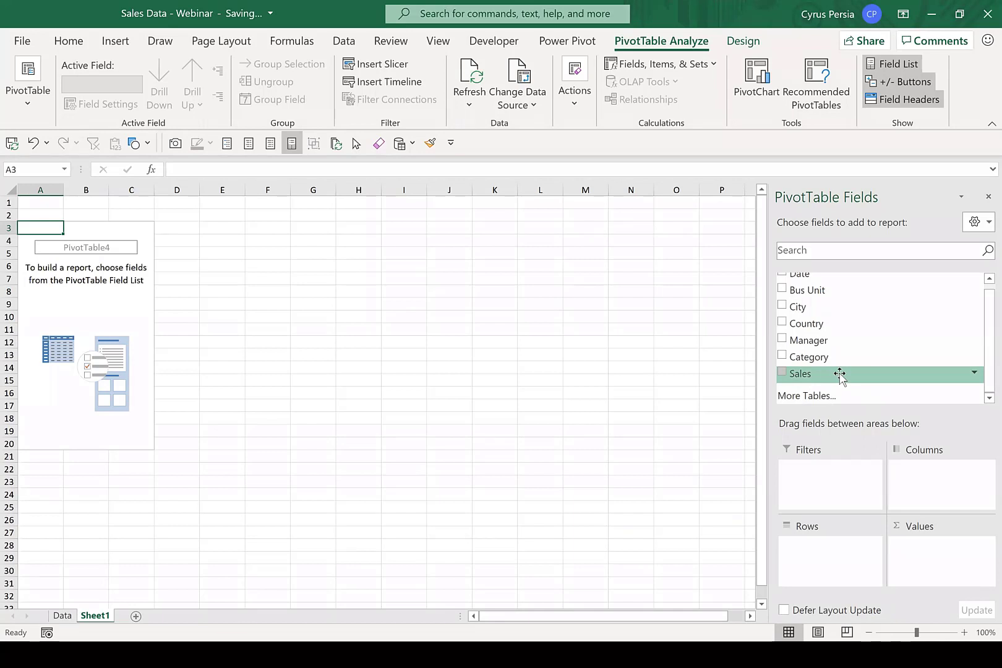
left_click_drag(840, 374, 942, 553)
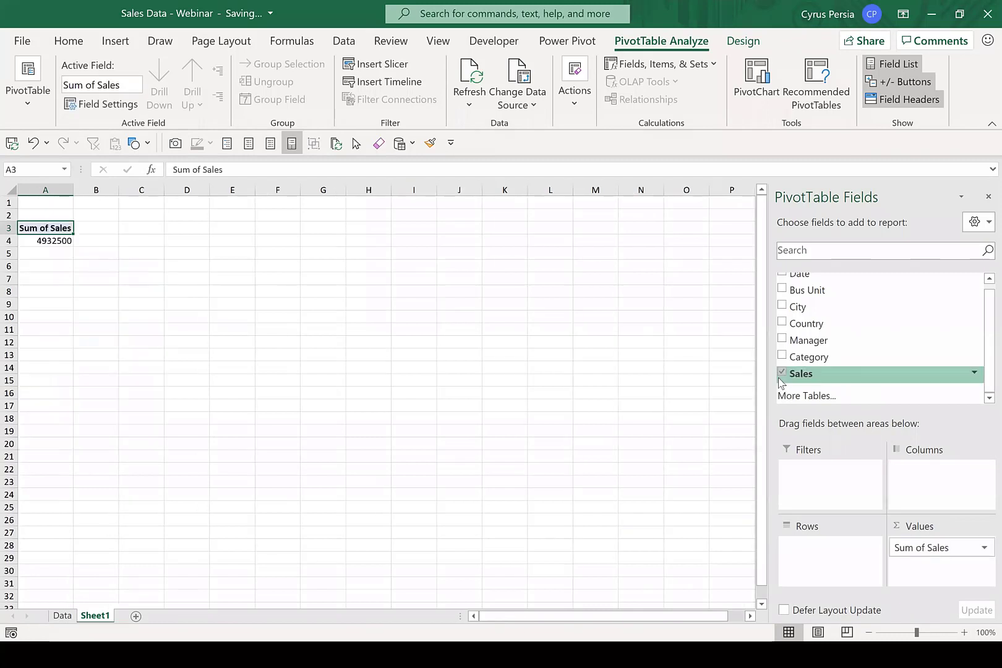
left_click(53, 239)
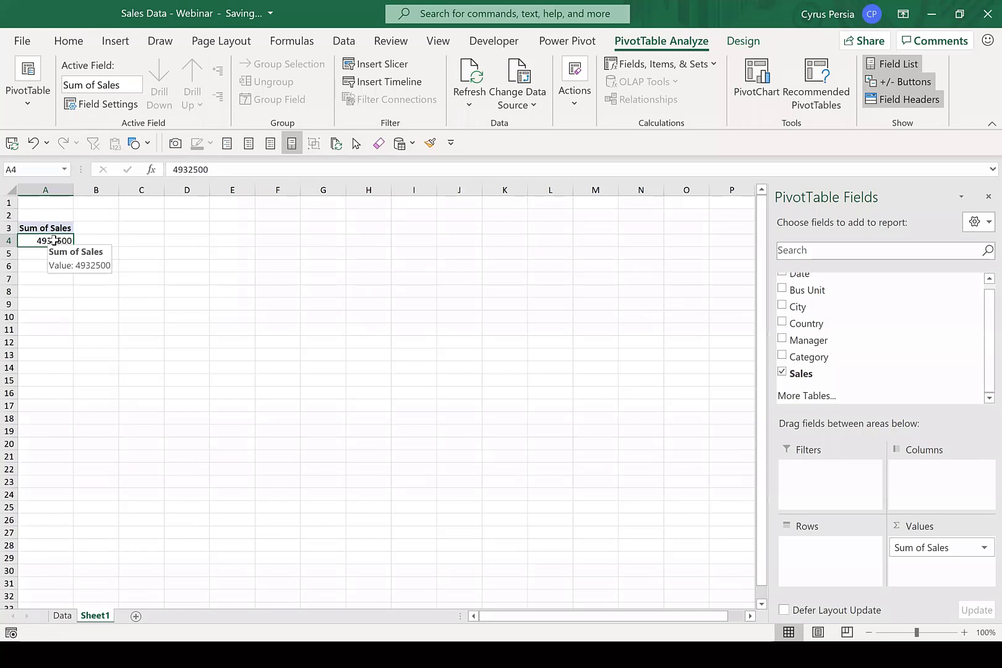
right_click(52, 240)
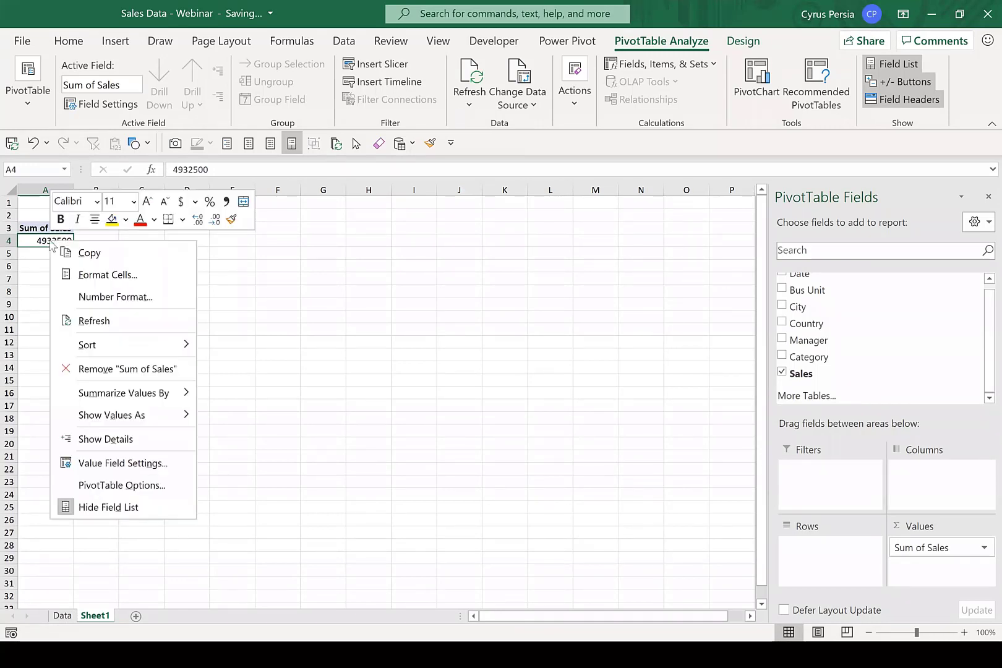
left_click(116, 298)
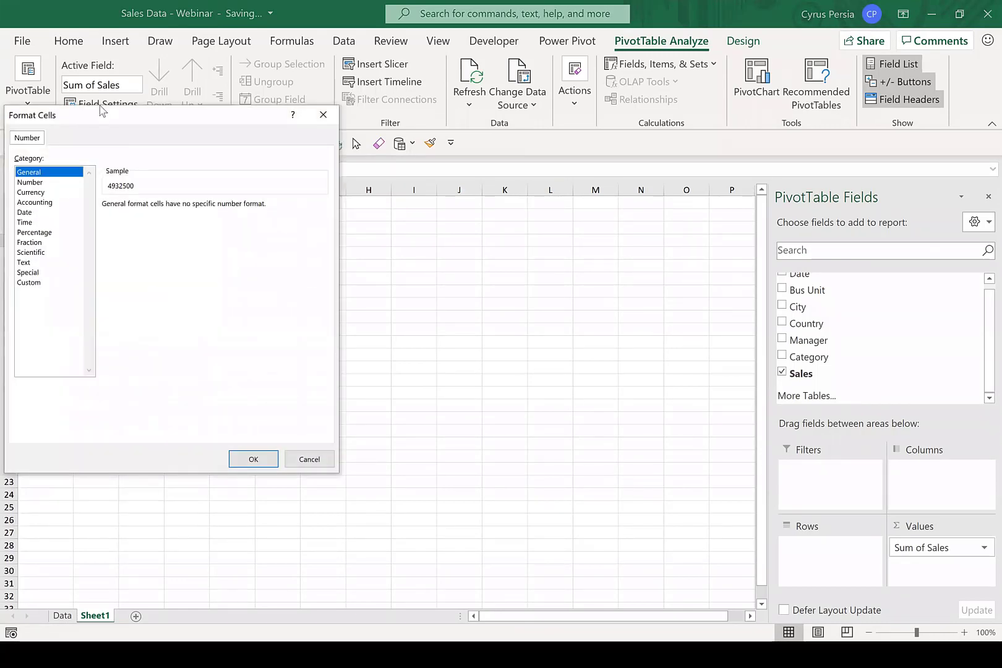
left_click_drag(119, 125, 360, 119)
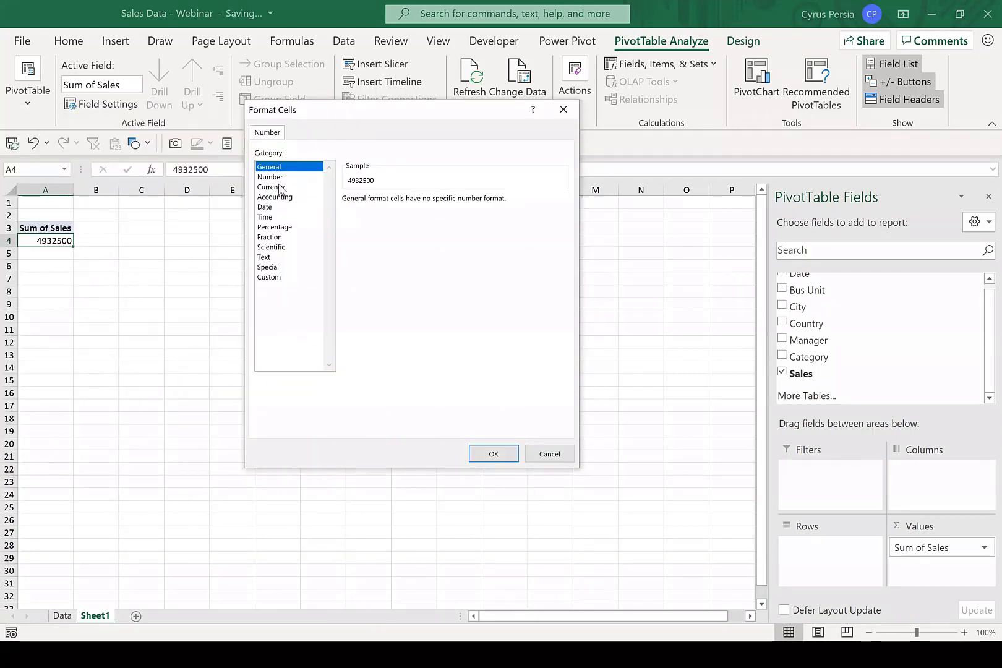
left_click(272, 179)
left_click(346, 219)
left_click(429, 204)
left_click(428, 204)
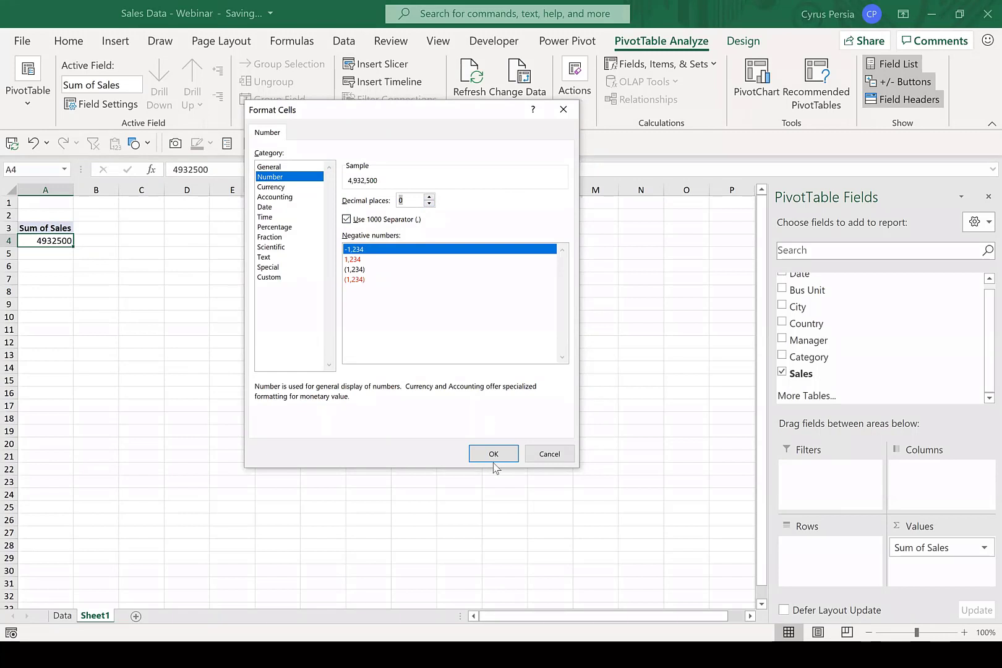
key("Return")
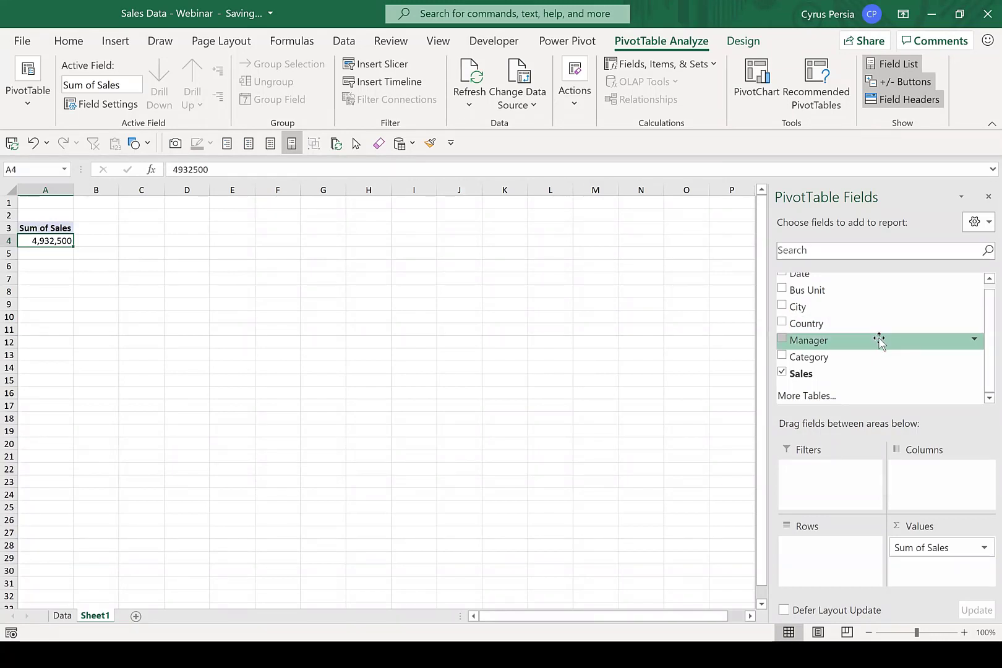
Add Bus Unit to the PivotTable's columns and Date to its rows.
left_click_drag(865, 292, 940, 498)
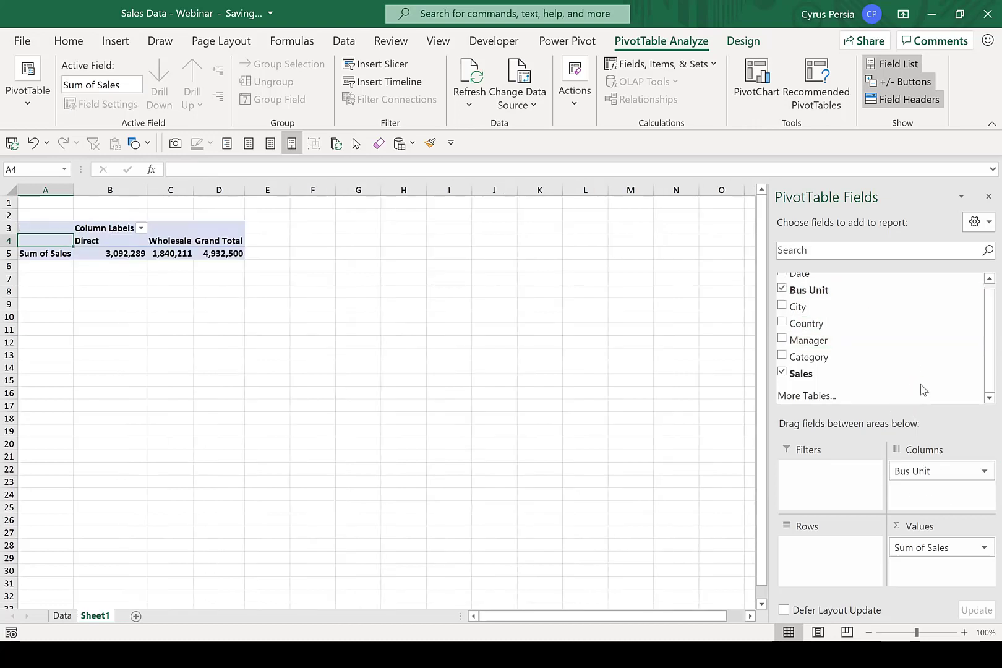
scroll(873, 332, "up", 1)
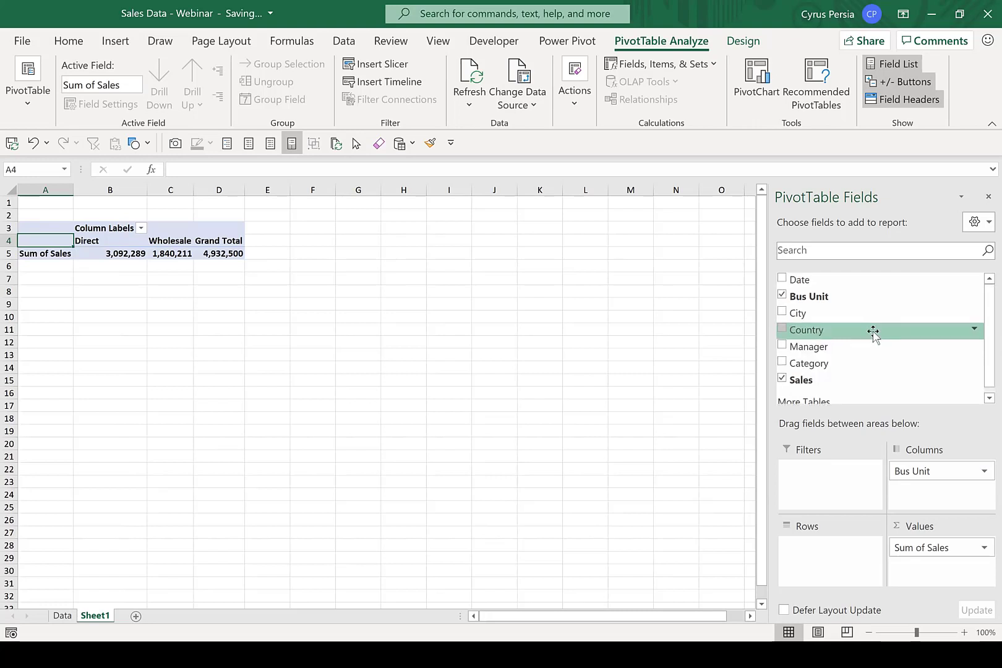
left_click_drag(835, 281, 843, 572)
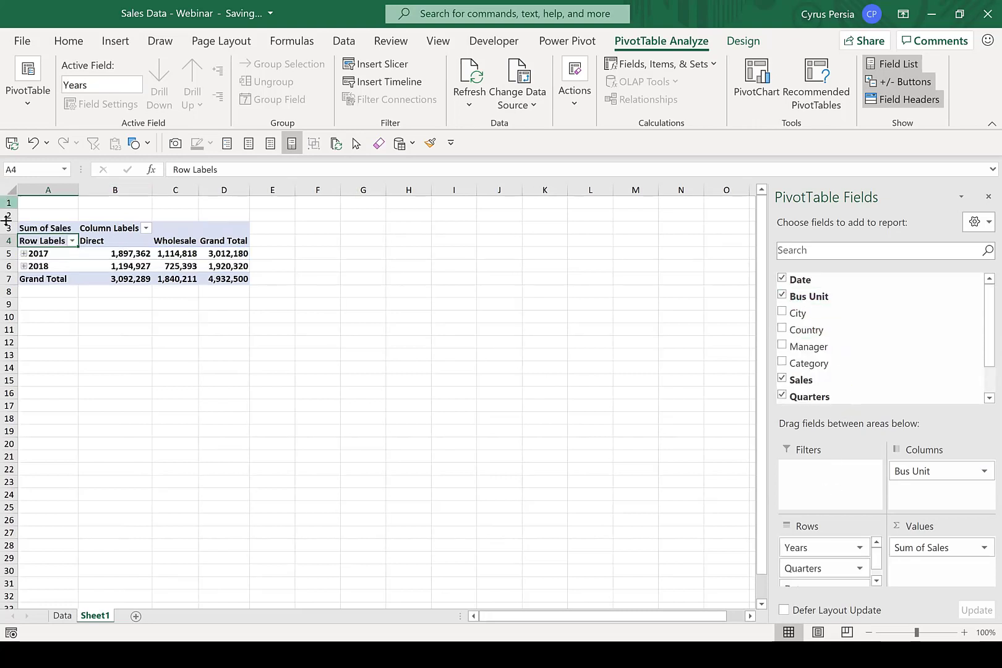
Remove the automatic date grouping from the PivotTable rows and group the dates by Months and Years.
left_click(54, 254)
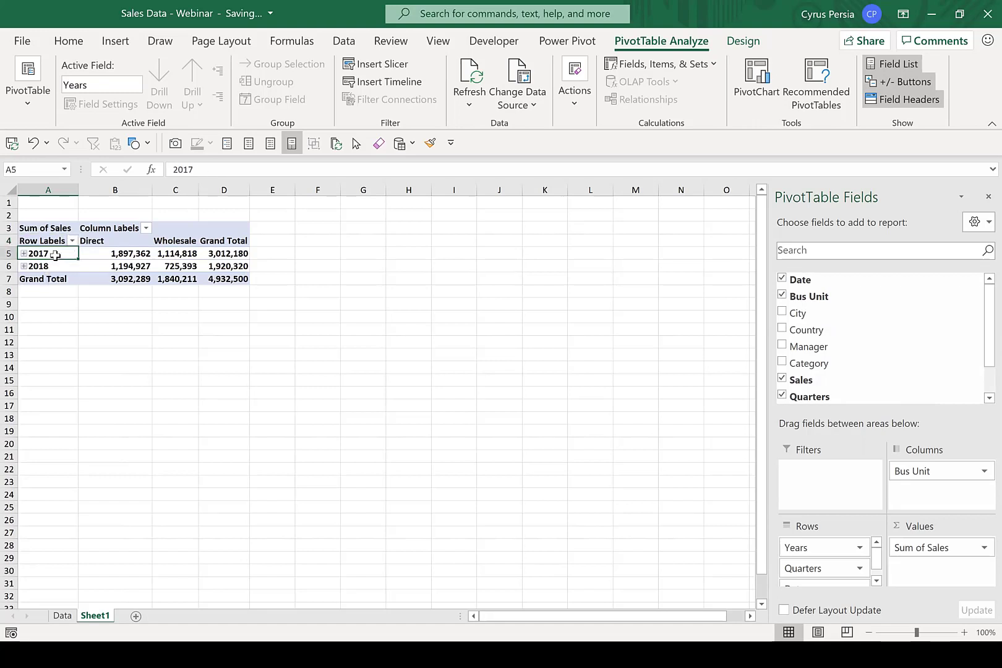
key("alt+shift+Left")
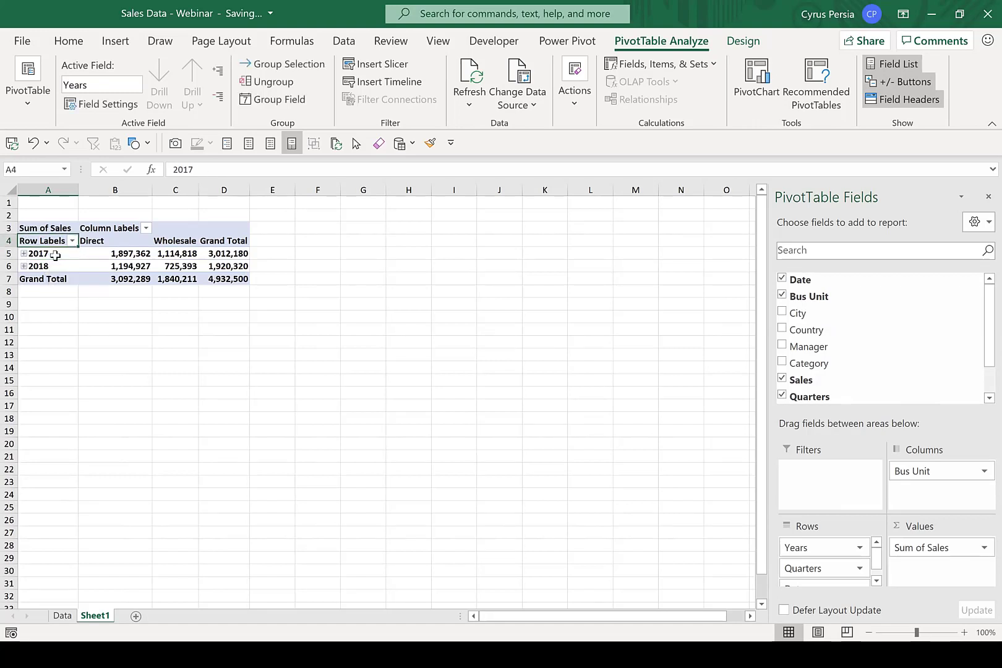
left_click(49, 267)
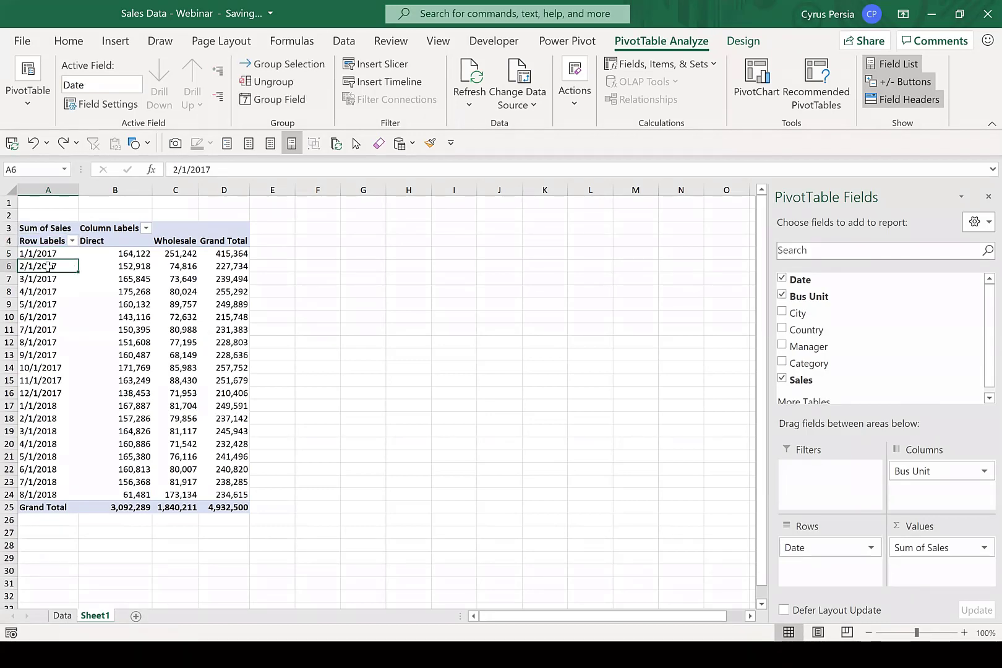
right_click(48, 267)
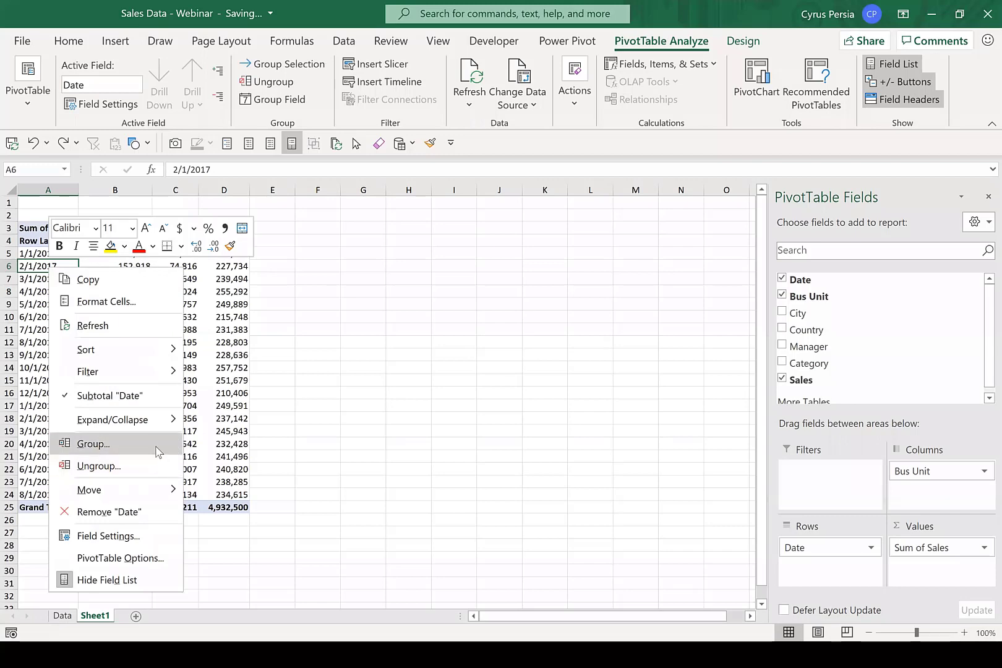
left_click(157, 451)
left_click(101, 483)
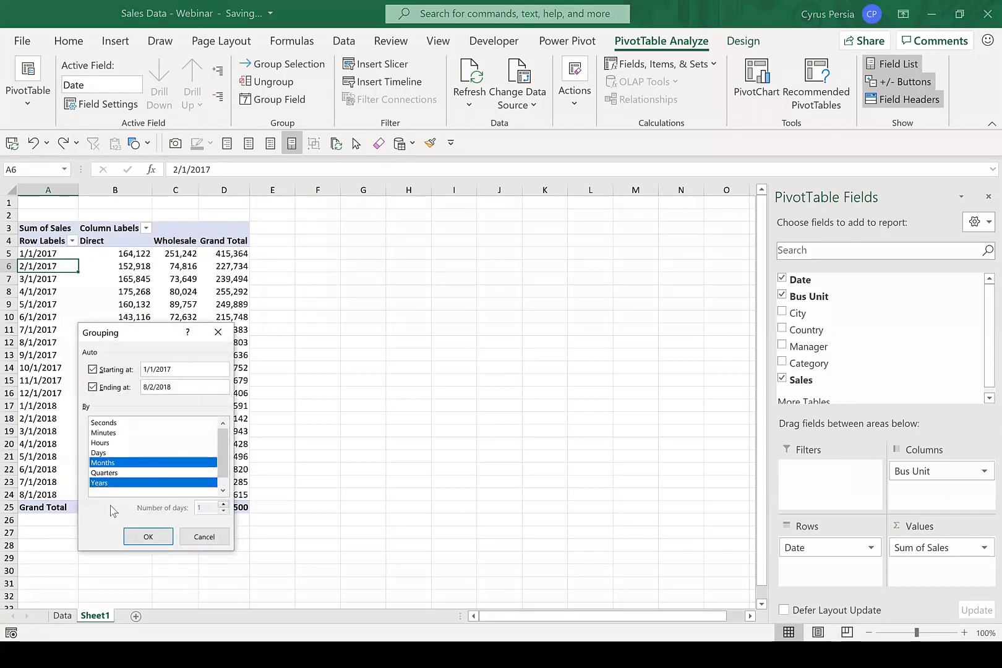
left_click(148, 537)
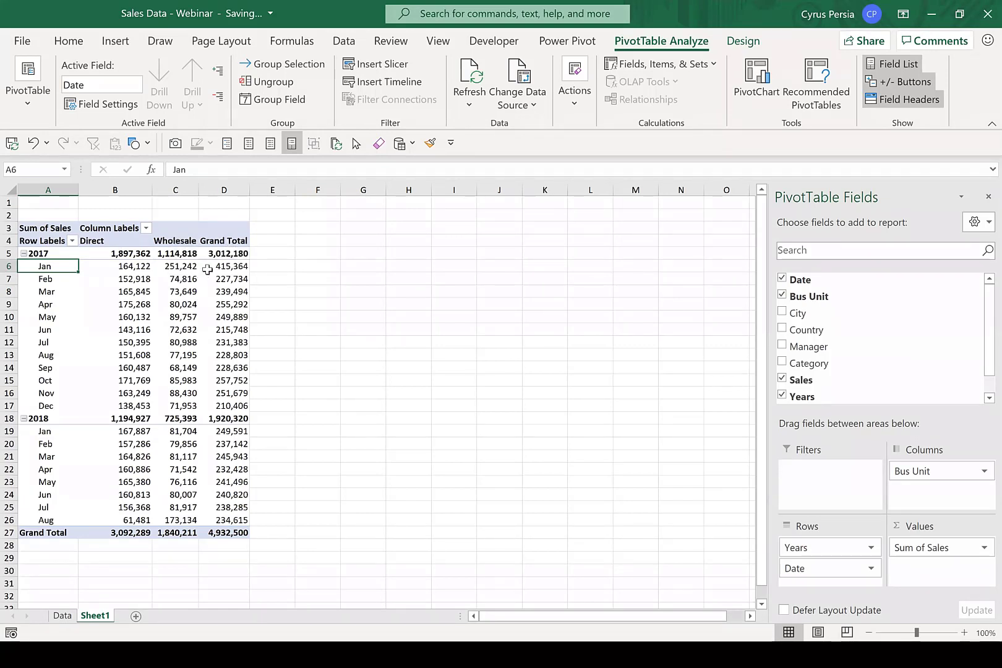
Rename the PivotTable as SalesOvertime.
mouse_move(207, 270)
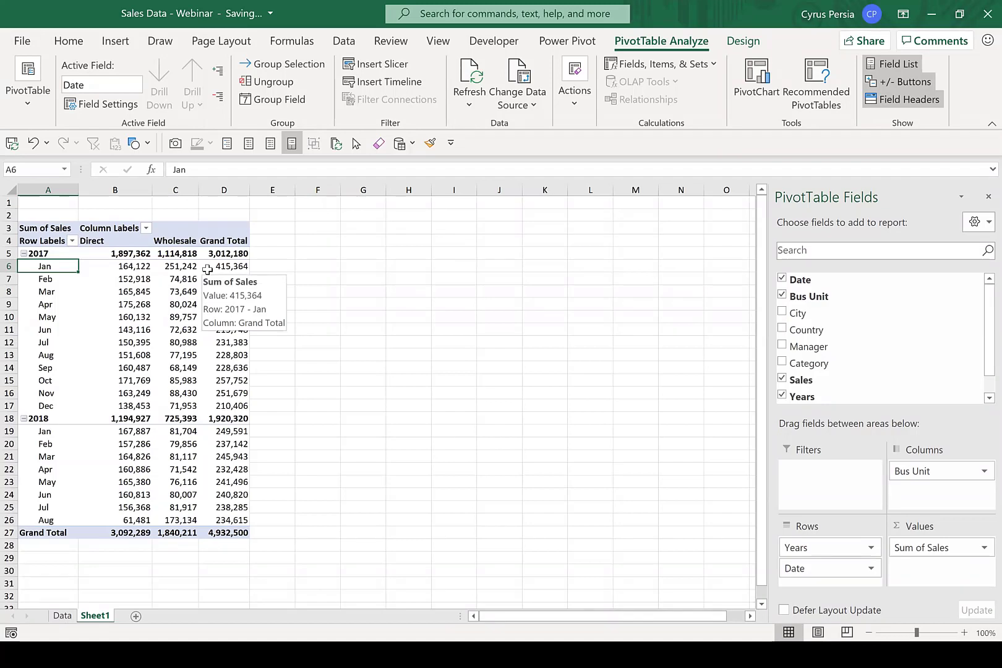
left_click(28, 102)
left_click(64, 162)
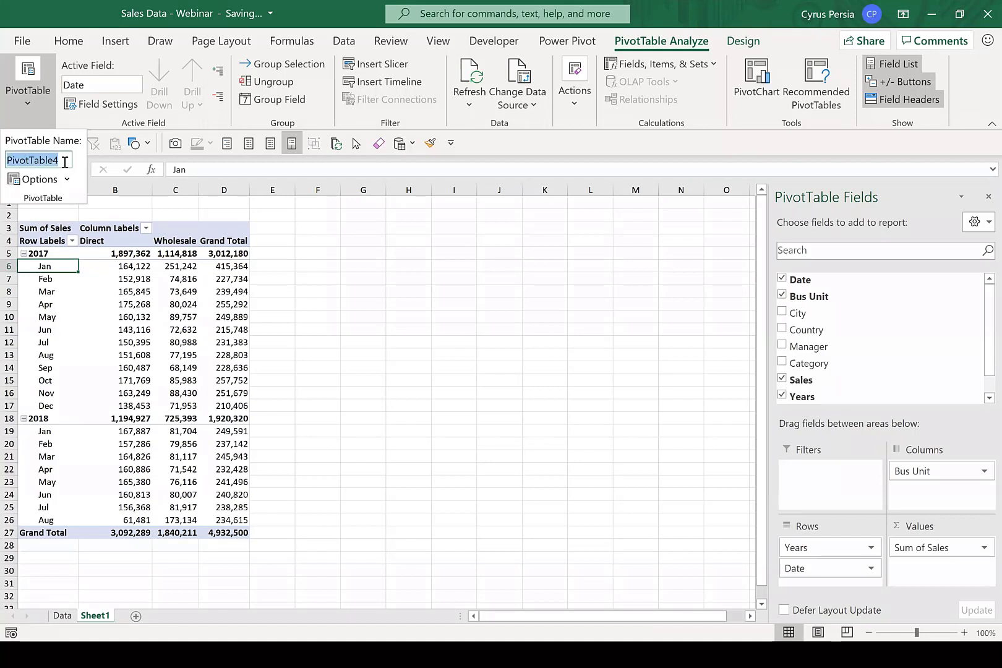
type("Sa")
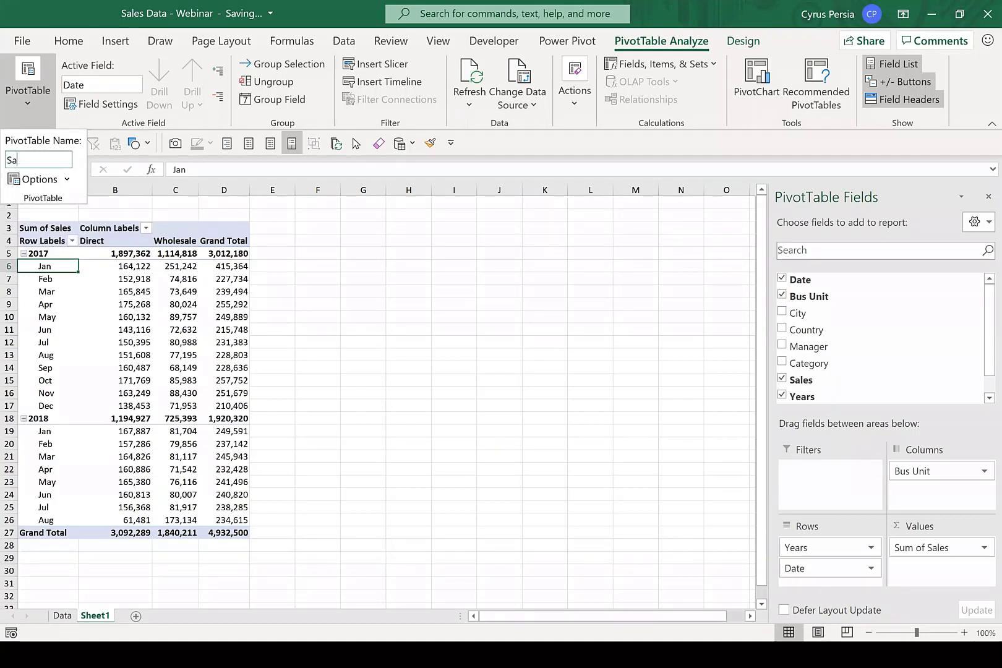
type("lesOvertime")
key("Return")
key("ctrl+c")
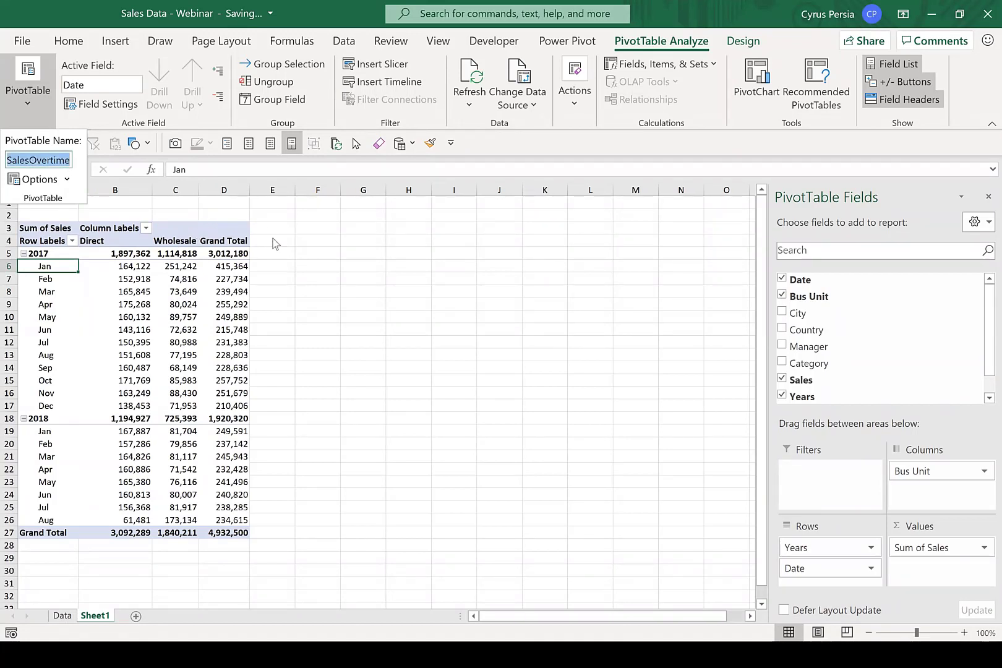
left_click(374, 296)
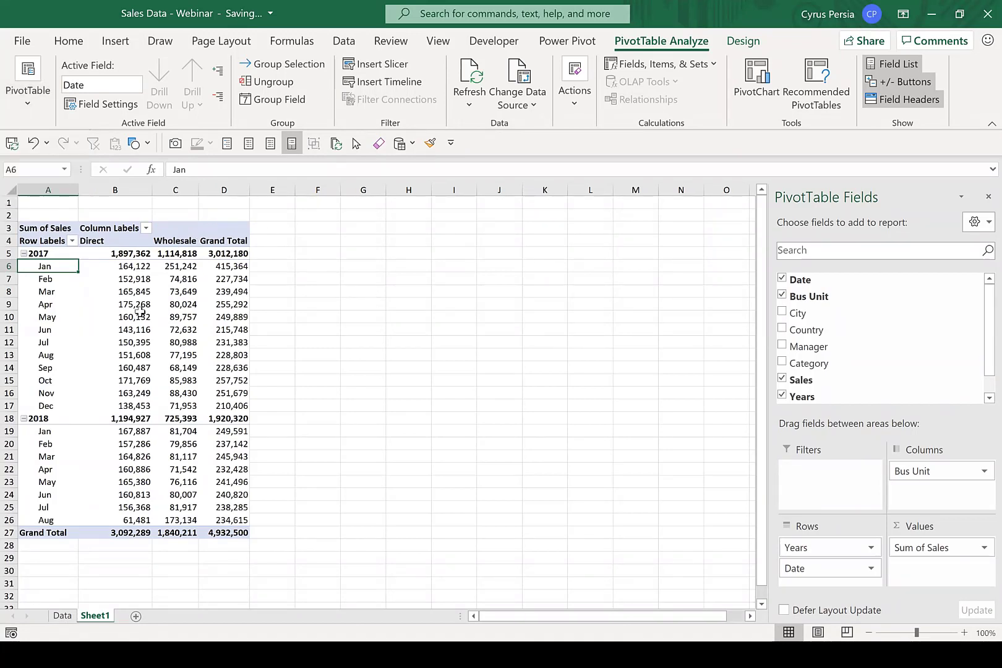
Rename the PivotTable's worksheet, Sheet1, as SalesOvertime.
double_click(95, 615)
key("ctrl+v")
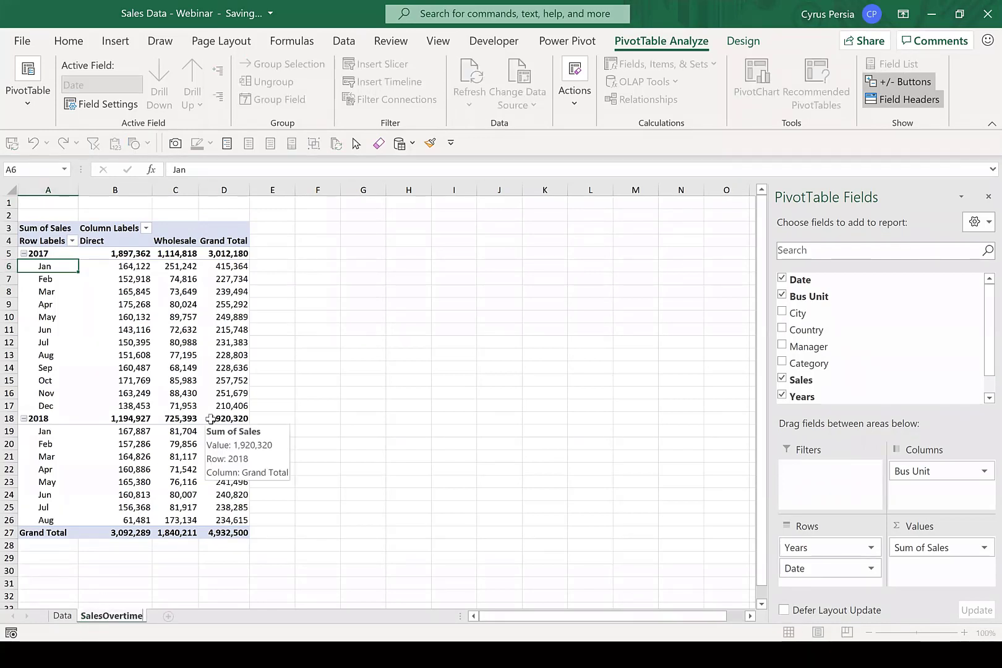
left_click(167, 306)
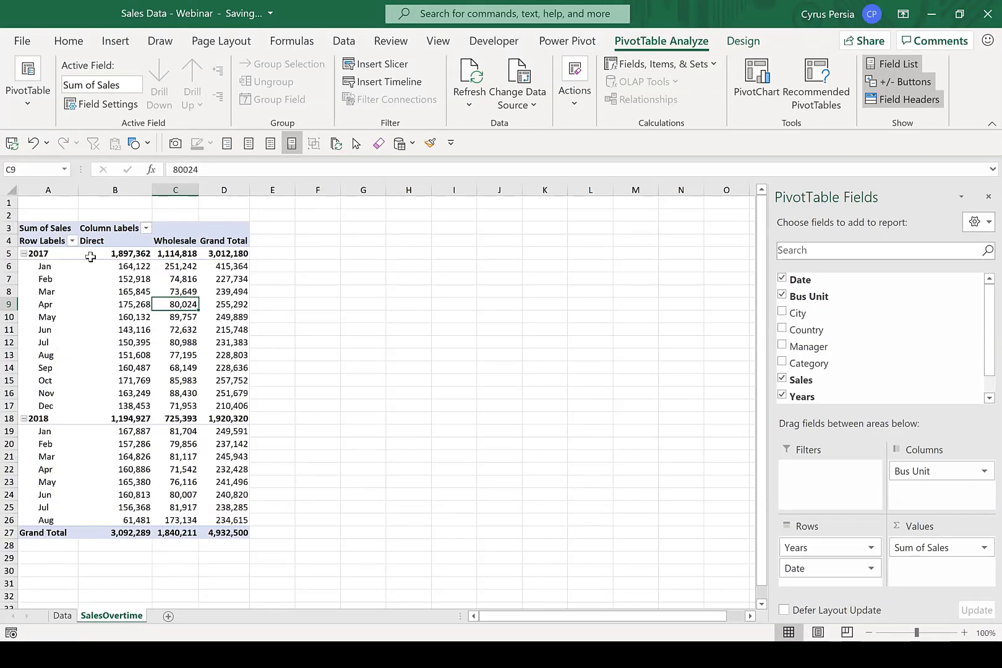
Change the report layout of the SalesOvertime PivotTable to Tabular Form.
mouse_move(144, 279)
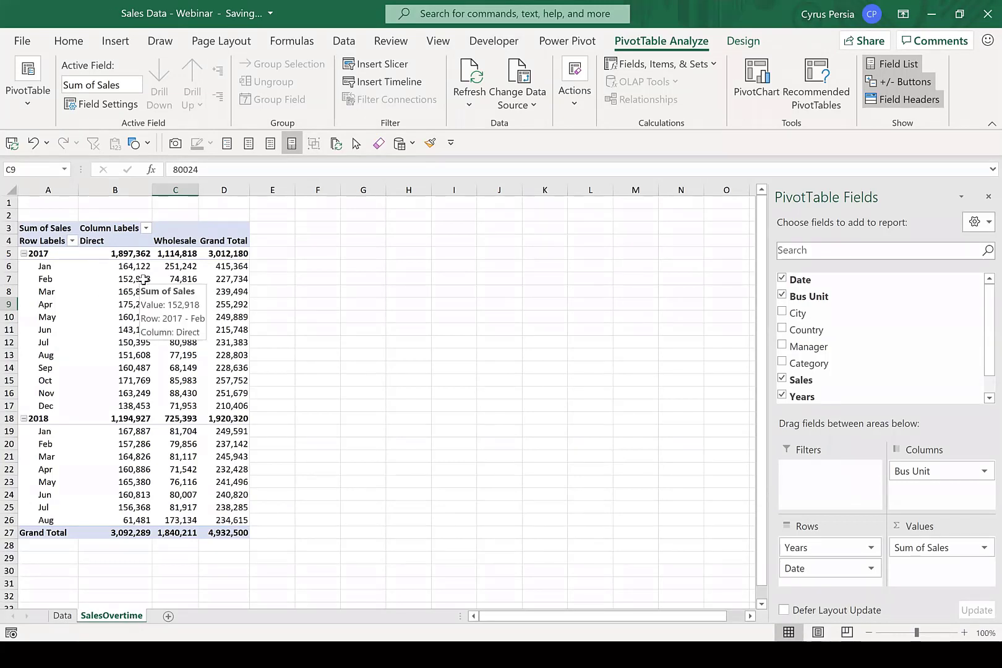
left_click(127, 280)
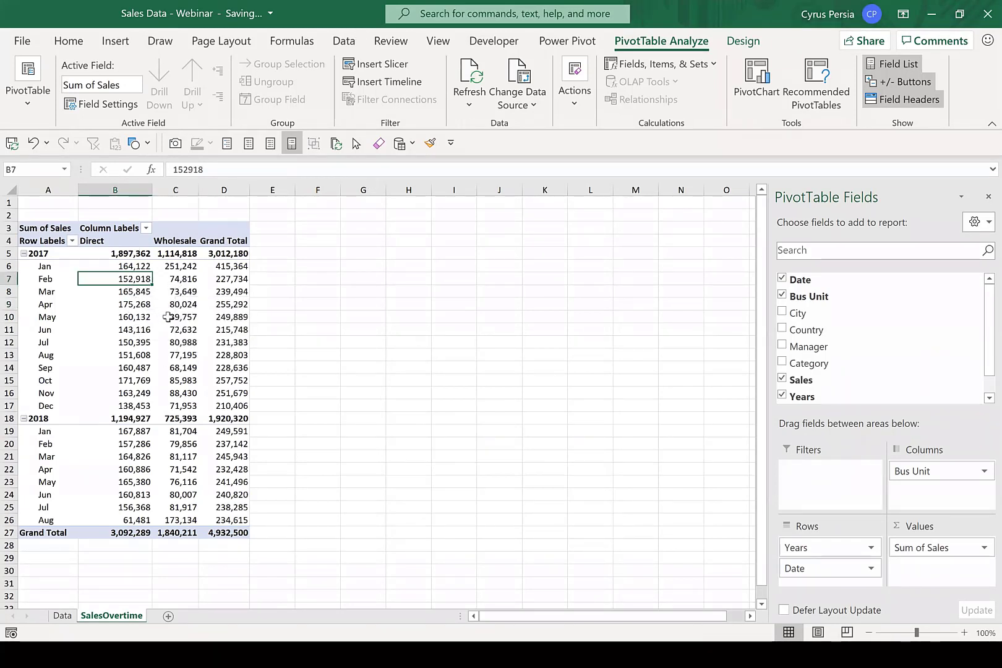
mouse_move(168, 316)
left_click(748, 43)
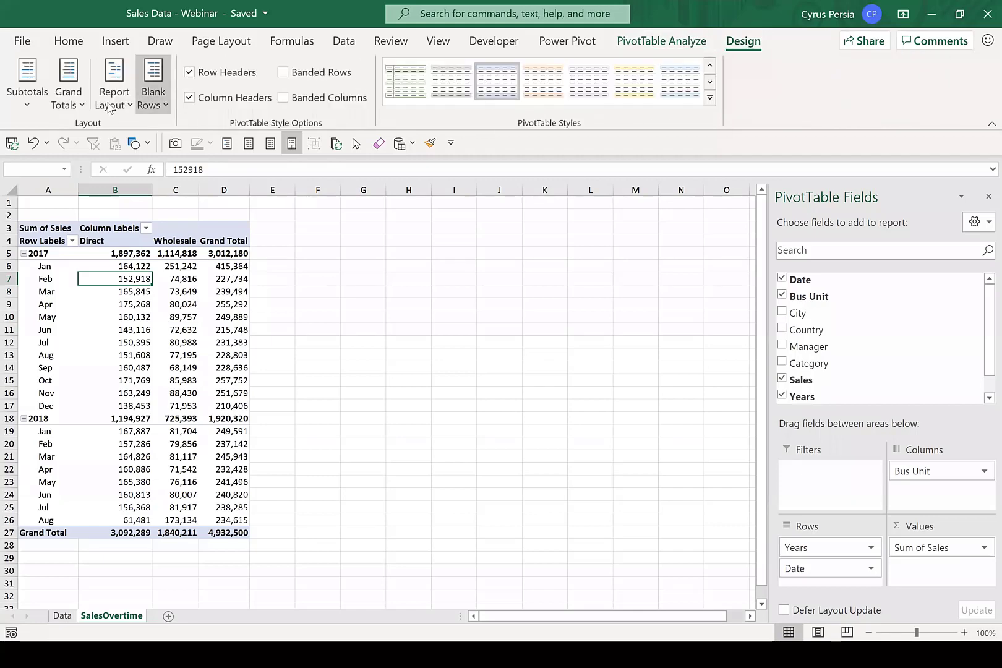
left_click(109, 105)
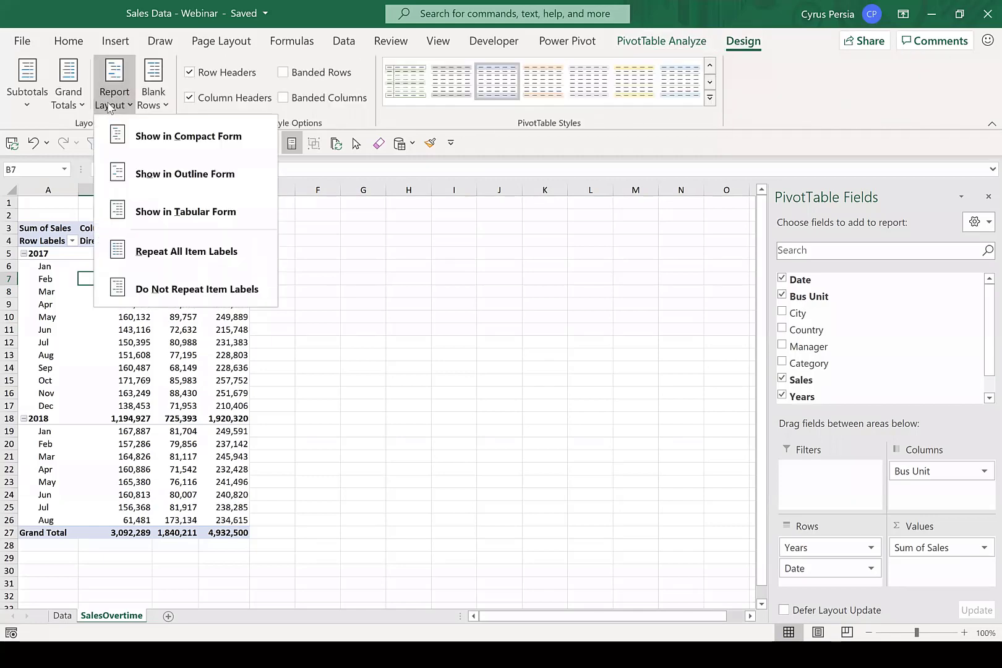
left_click(236, 214)
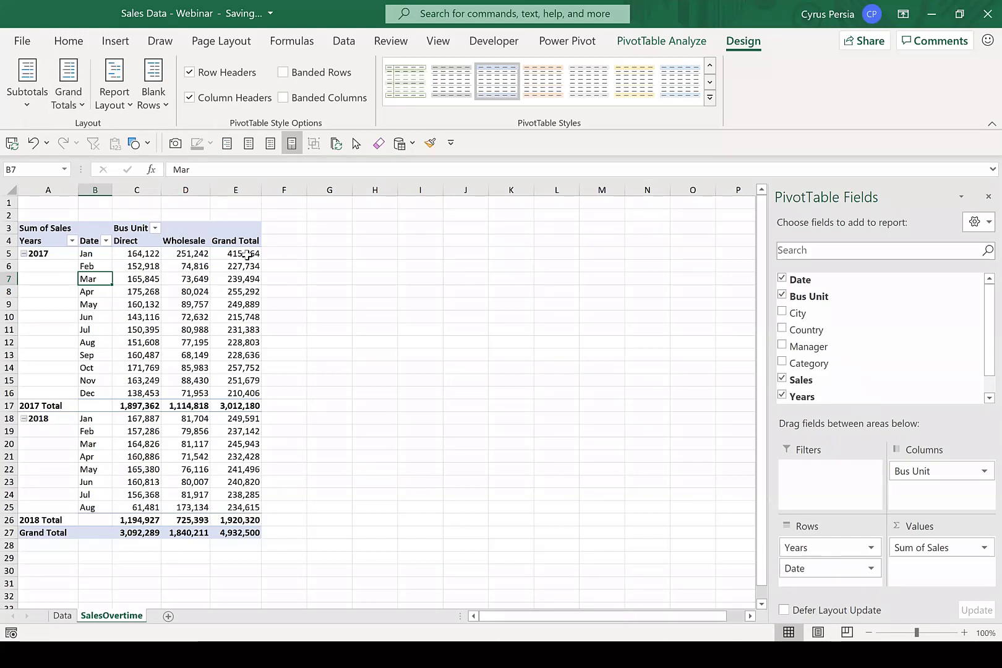
Turn off the PivotTable's grand totals for rows and columns and set it to show no subtotals.
left_click(69, 99)
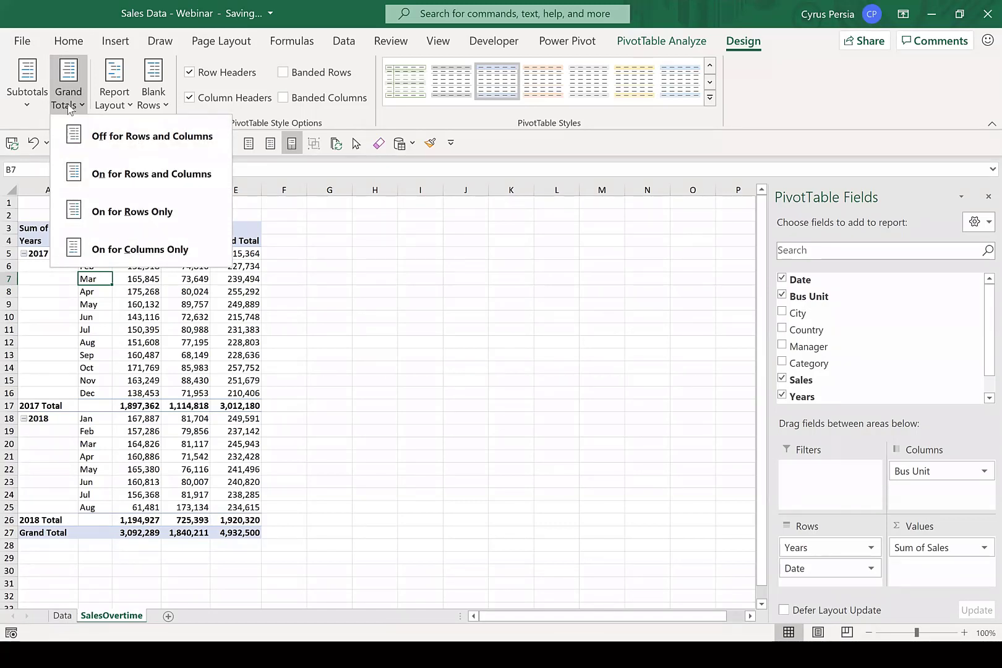
left_click(121, 146)
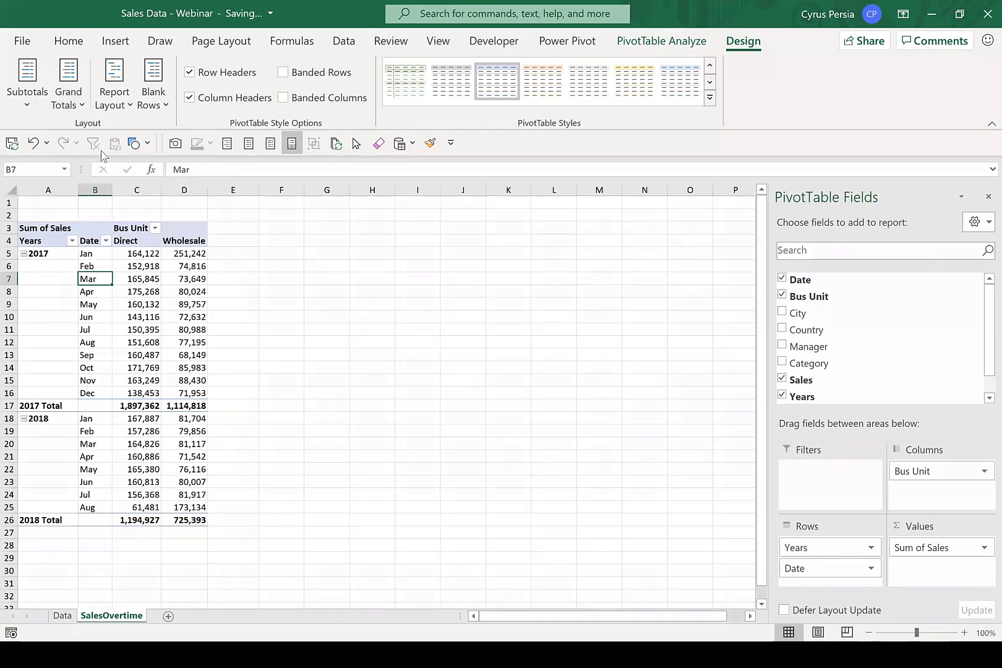
left_click(137, 406)
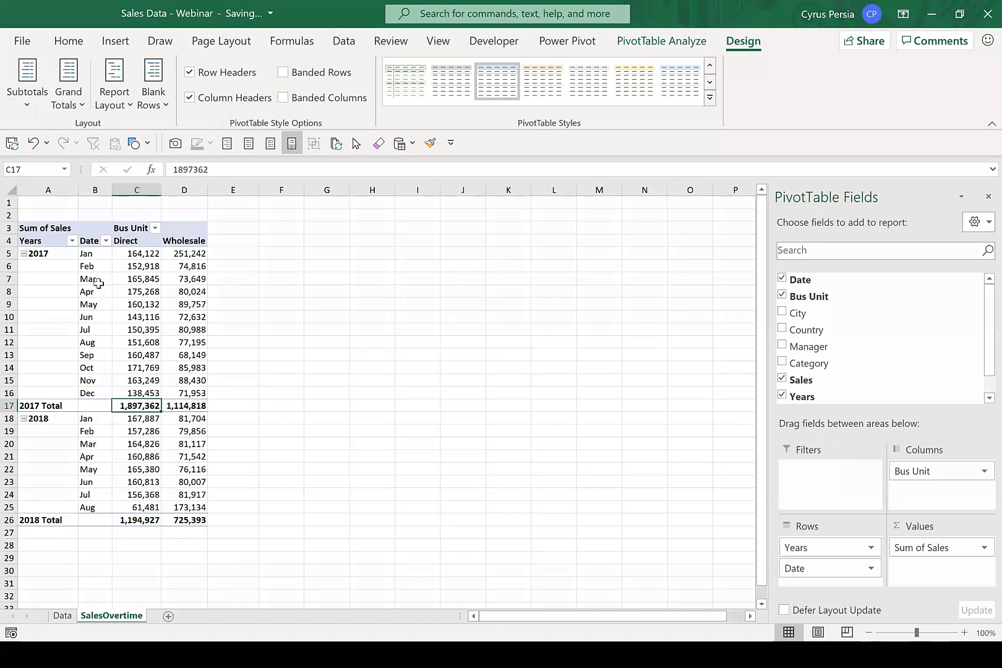
left_click(28, 102)
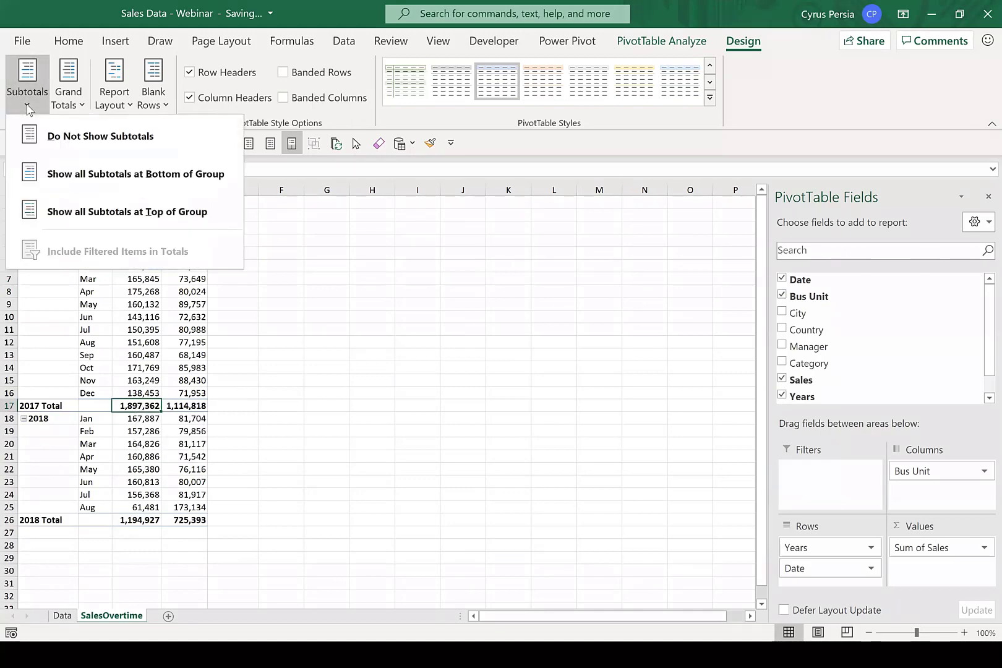
left_click(103, 144)
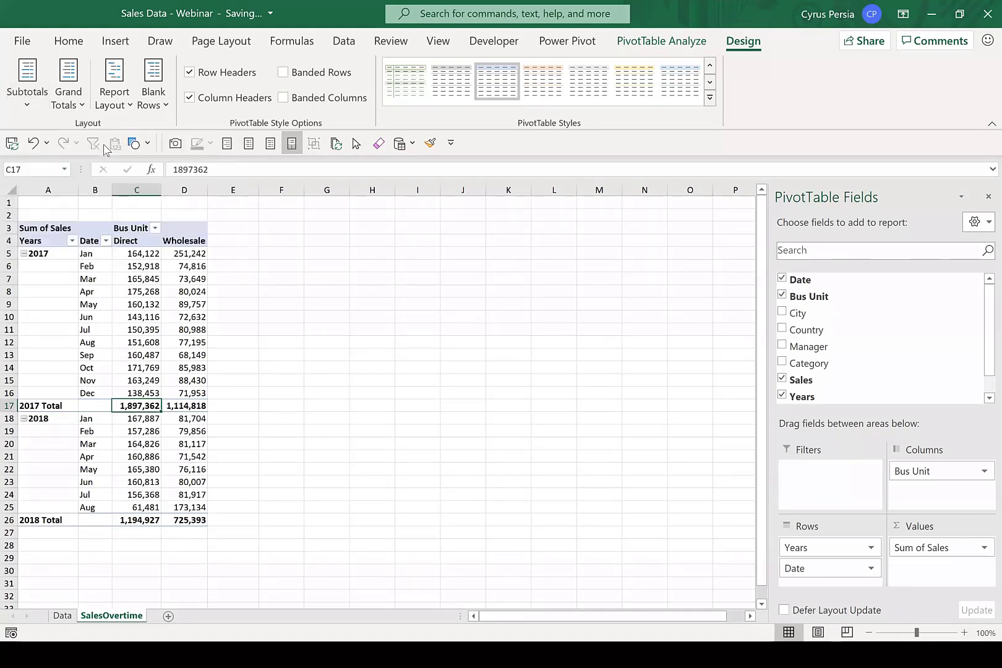
Insert a 2-D Line PivotChart based on the SalesOvertime PivotTable.
left_click(379, 366)
left_click(174, 304)
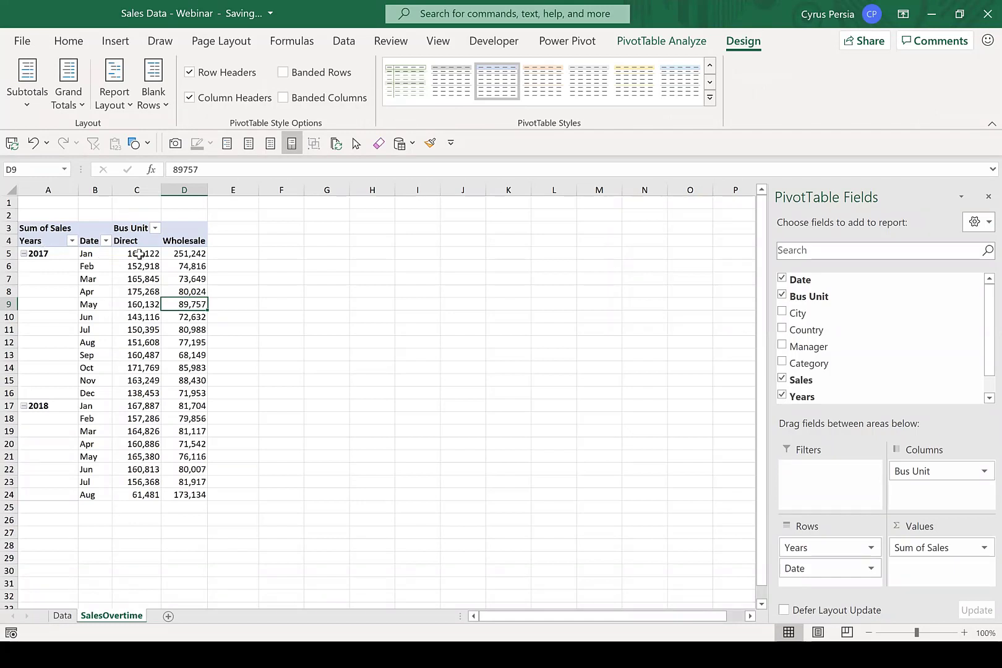
mouse_move(137, 253)
mouse_move(186, 257)
left_click(140, 267)
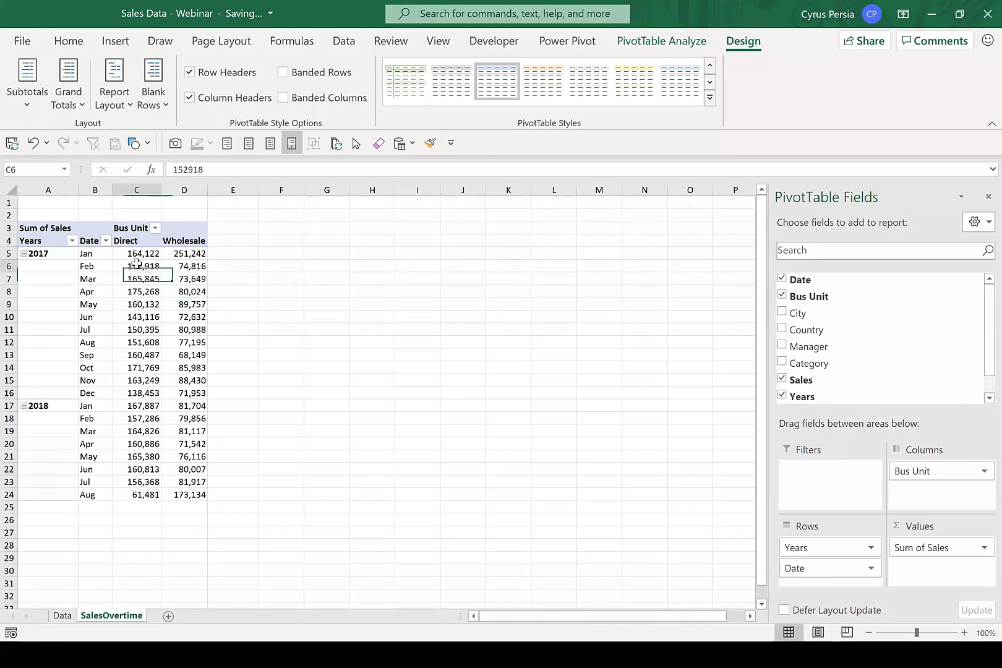
left_click(123, 44)
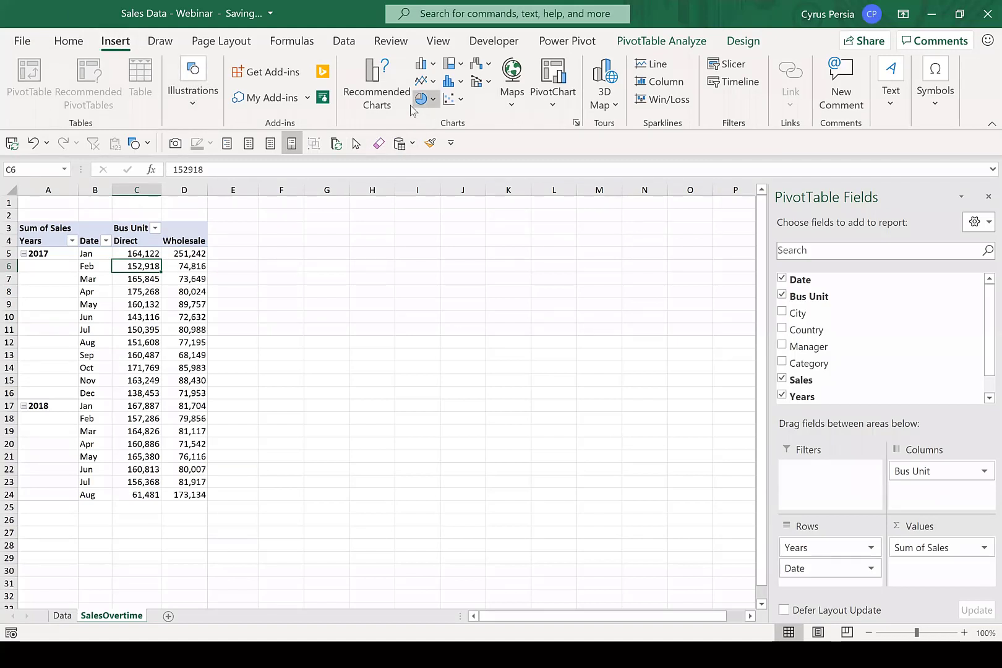
left_click(421, 82)
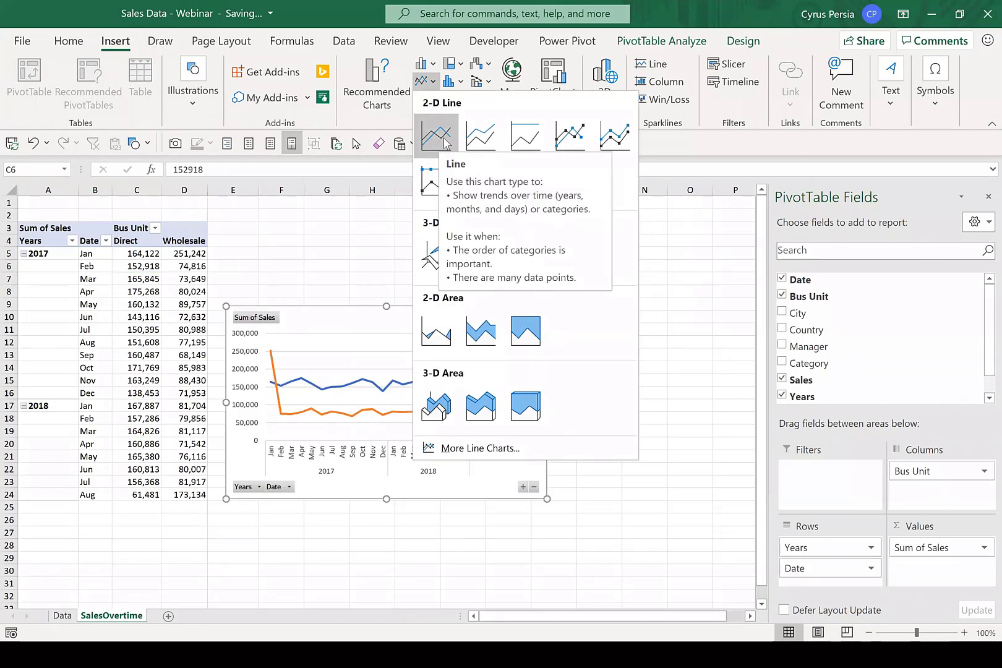
left_click(444, 143)
Reposition the PivotChart beside the PivotTable, widened to about column L, and hide all field buttons on it.
left_click_drag(472, 309, 480, 241)
left_click_drag(553, 352, 597, 352)
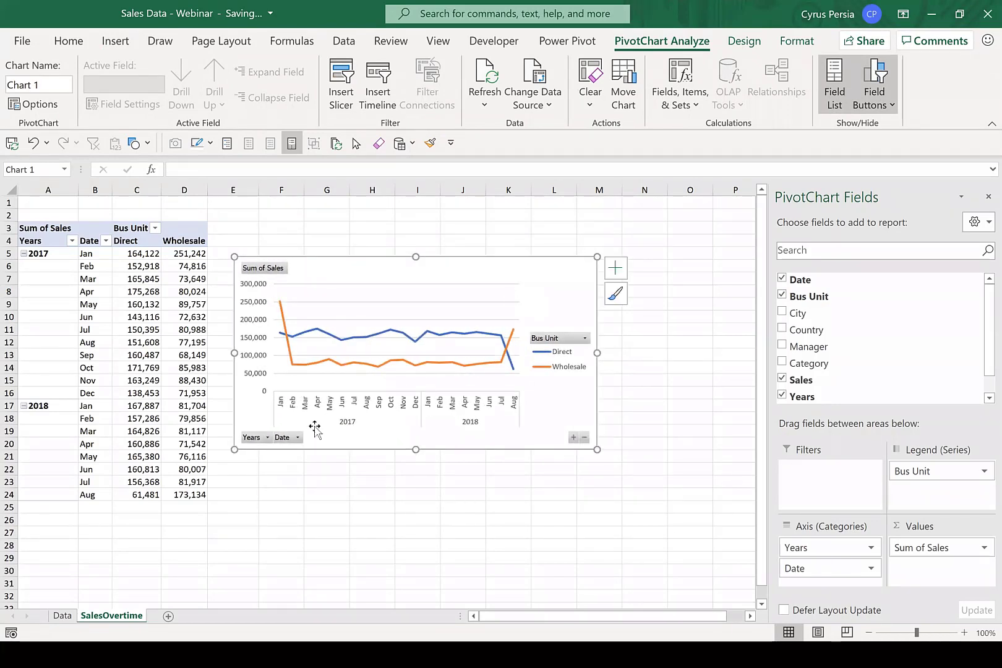
right_click(267, 272)
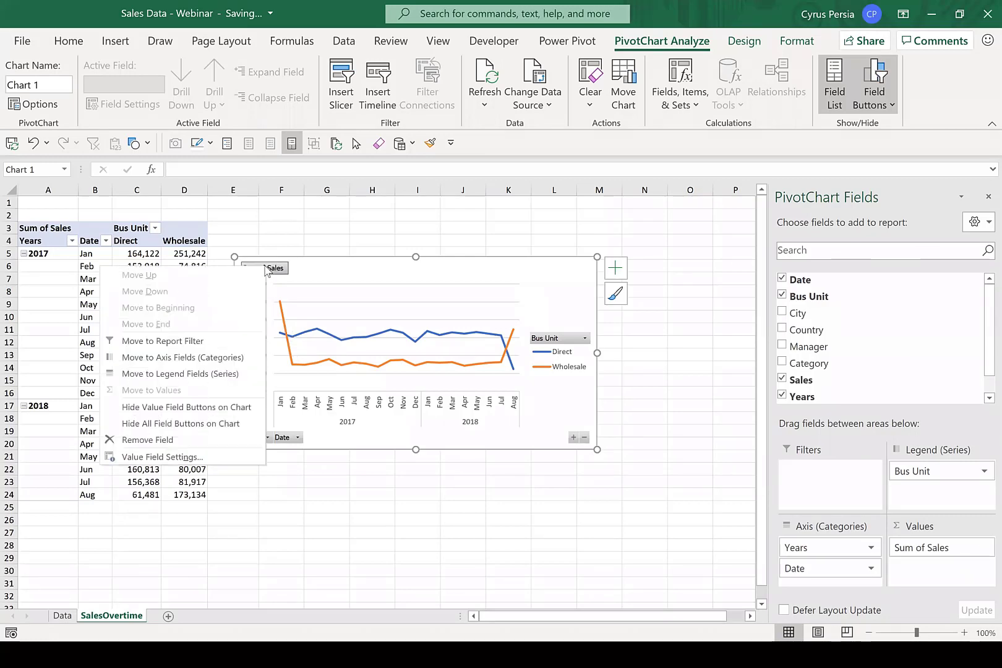
left_click(200, 427)
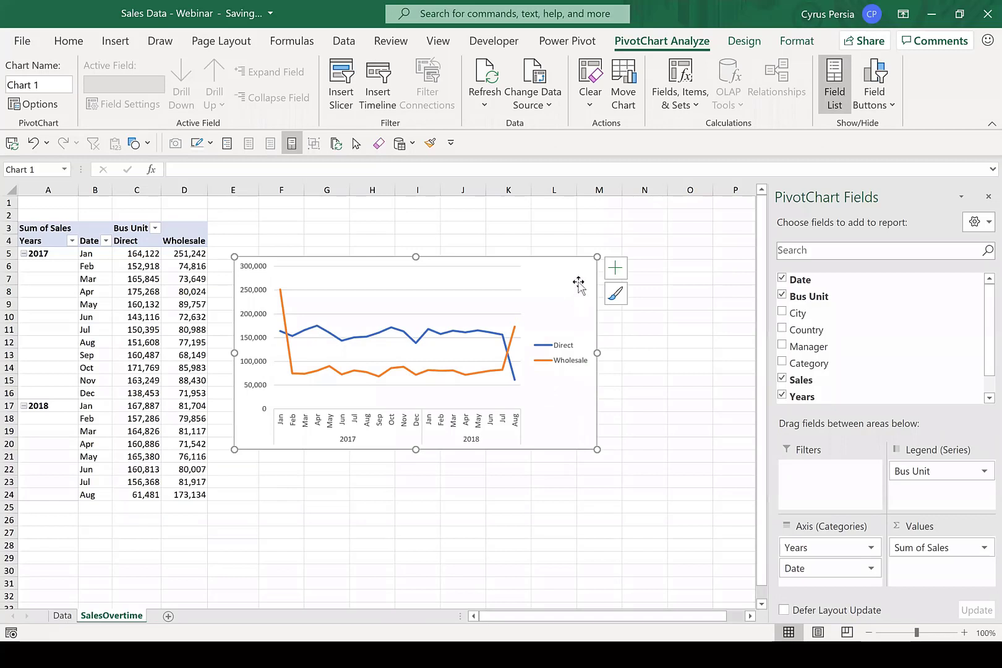
Remove the gridlines from the PivotChart and place its legend at the top.
left_click(615, 268)
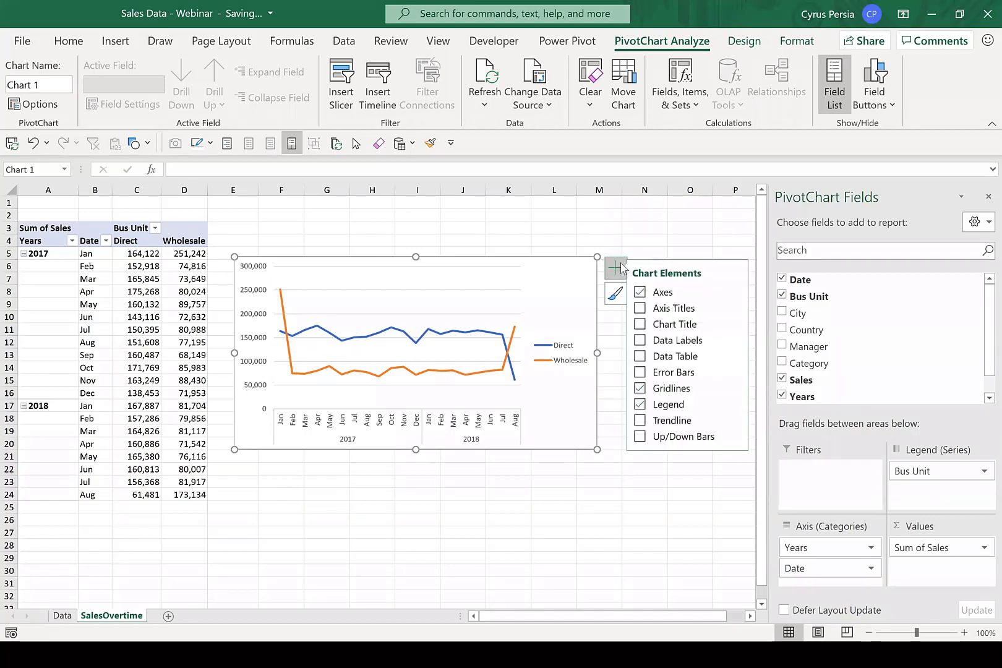
left_click(641, 387)
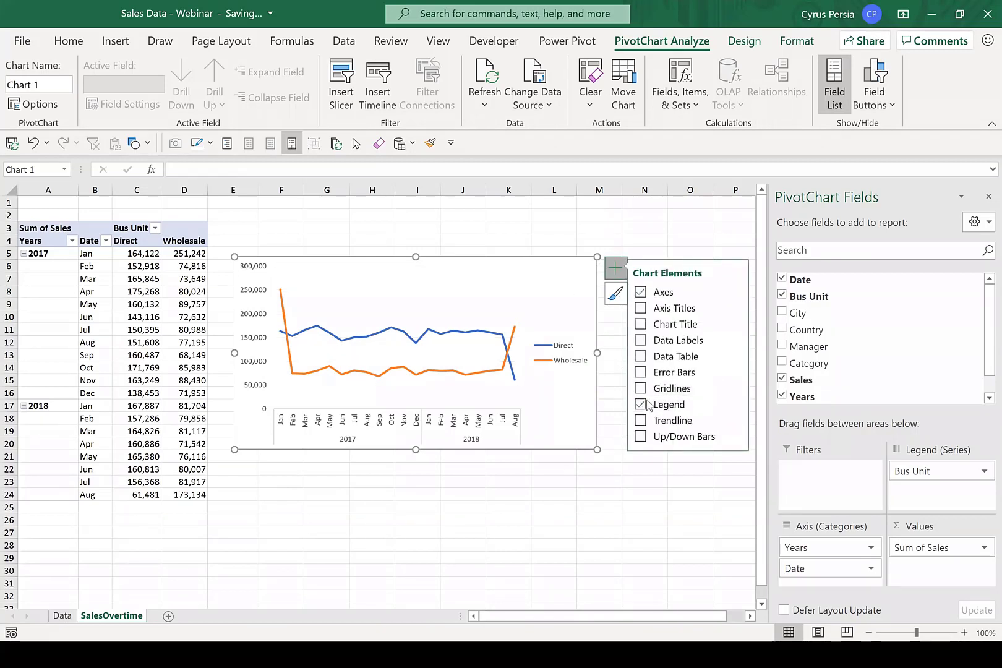
left_click(734, 404)
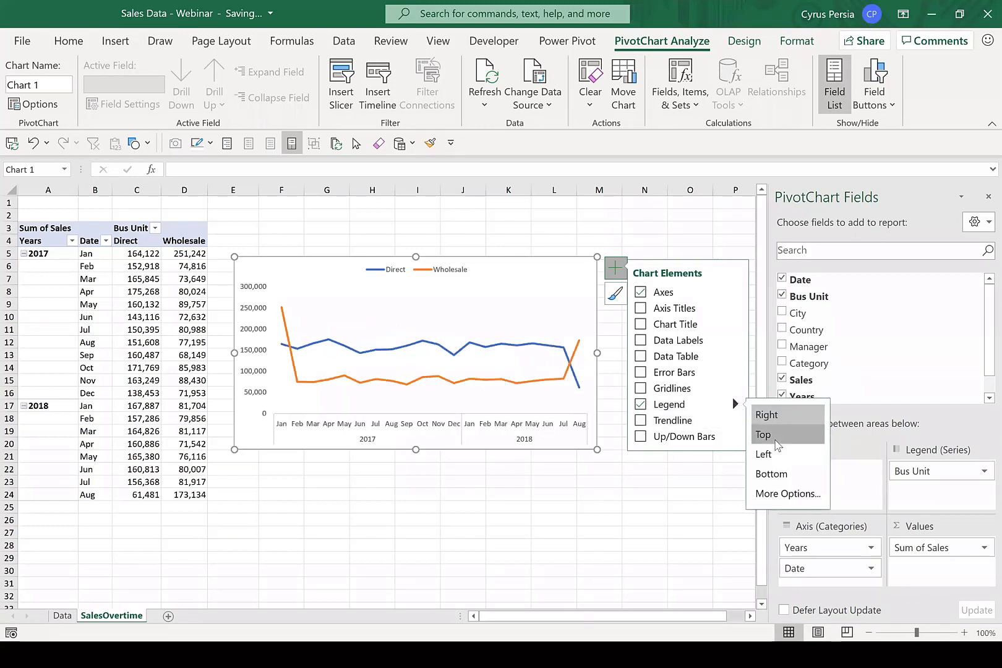
left_click(581, 507)
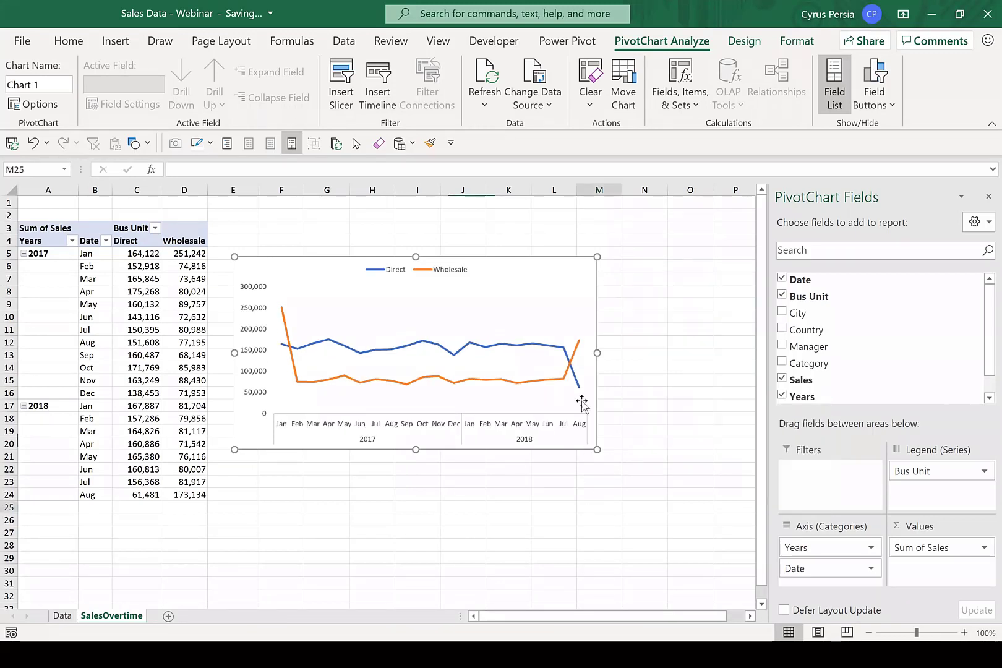
Widen the PivotChart to about column N and switch to the "Dashboarding from Start to Finish" presentation slide.
left_click(588, 295)
left_click_drag(597, 352, 678, 359)
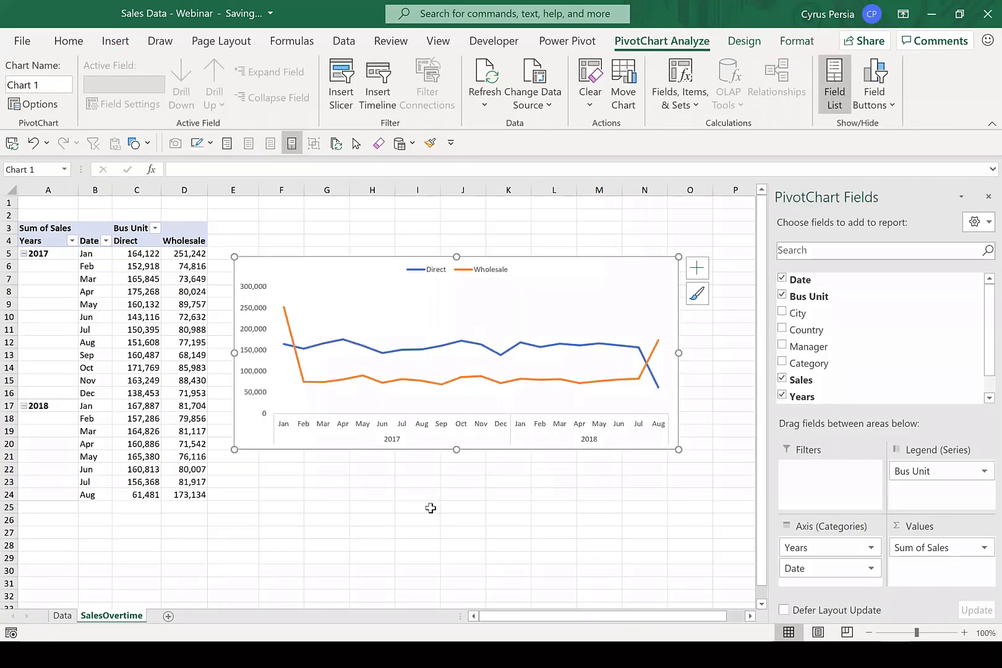
key("alt+Tab")
key("alt+Tab")
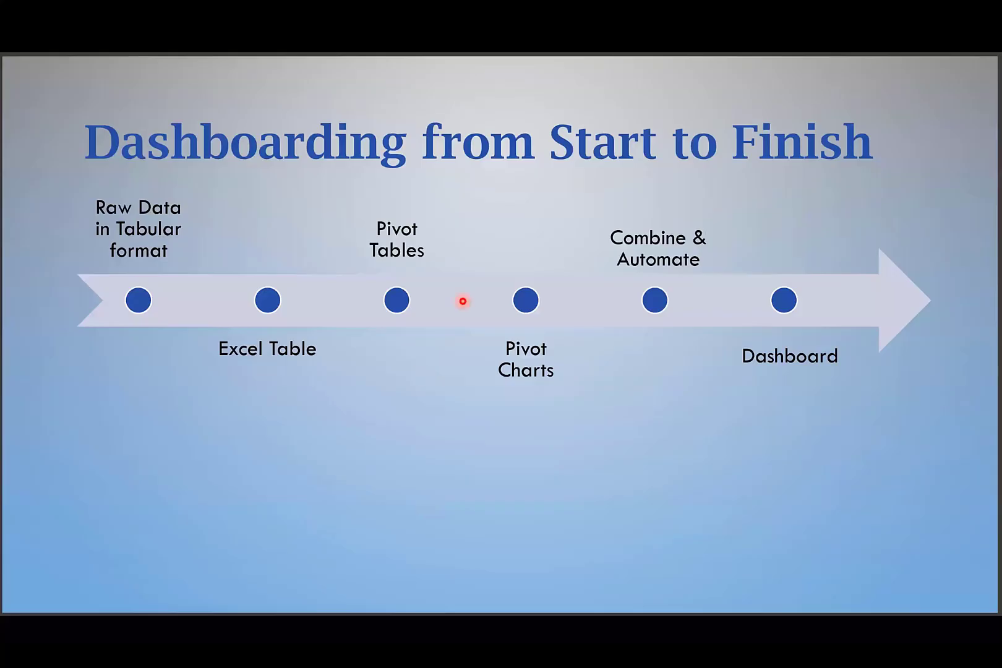
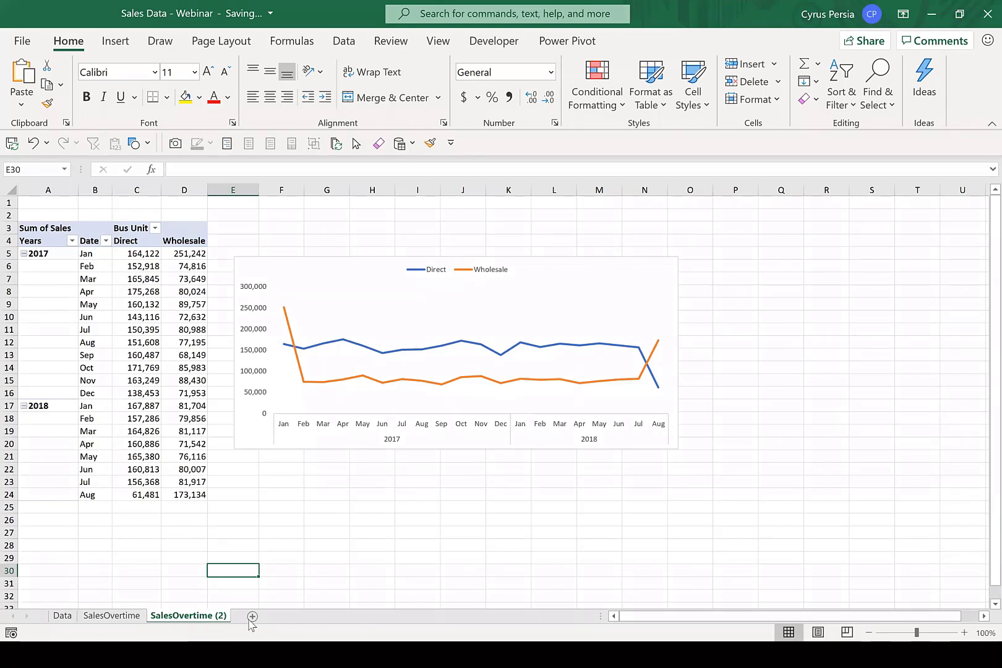
Rearrange the PivotTable on the SalesOvertime (2) sheet with Bus Unit as rows and Category as columns, removing Years and Date.
left_click(178, 544)
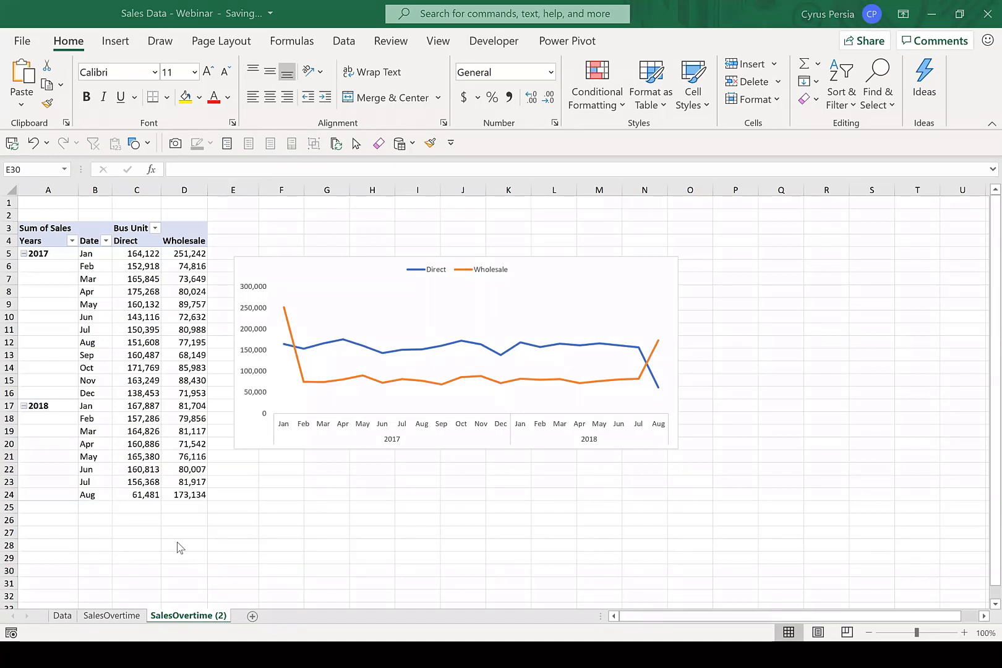
left_click(150, 355)
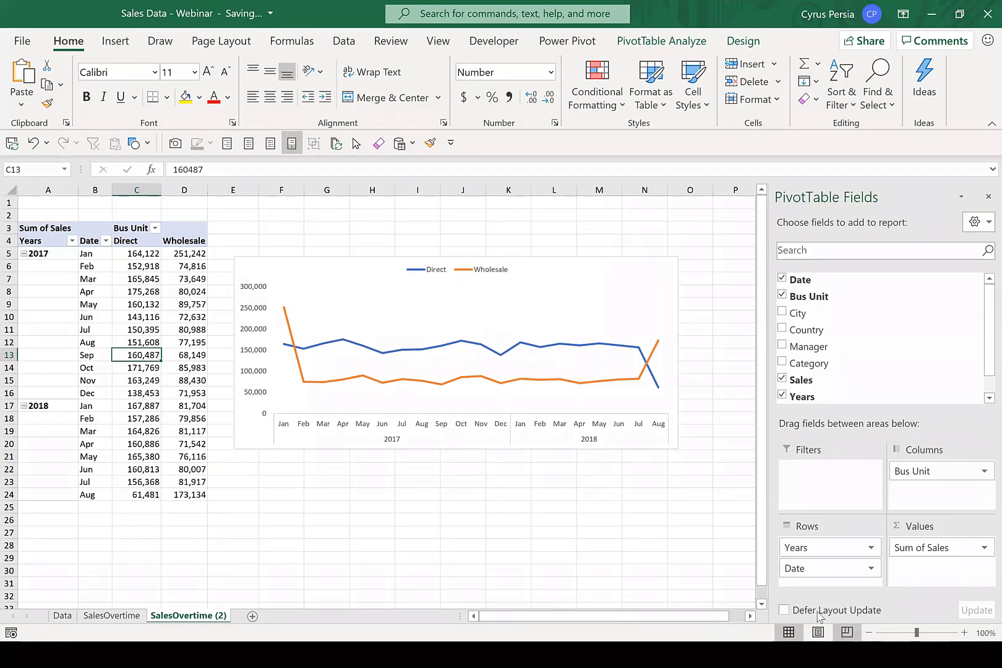
left_click_drag(808, 548, 688, 539)
left_click_drag(953, 473, 849, 568)
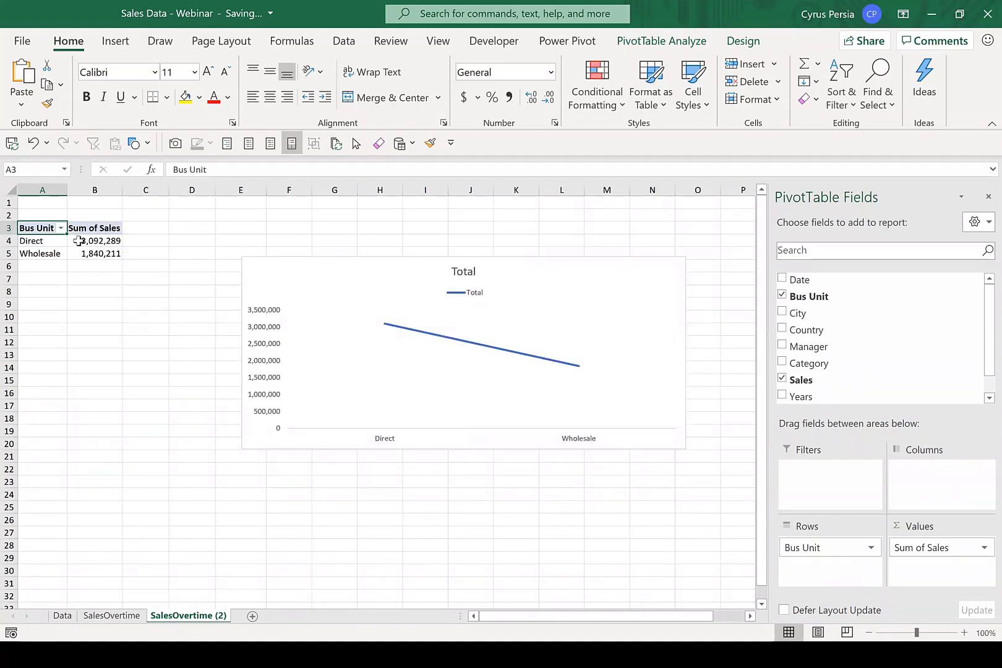
mouse_move(85, 249)
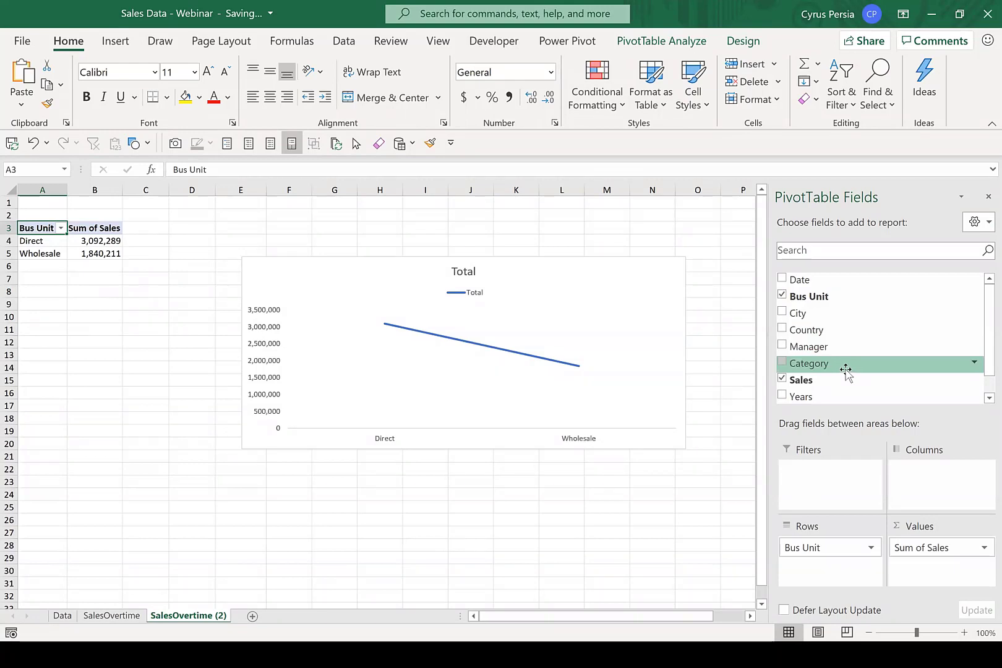
left_click_drag(844, 365, 943, 476)
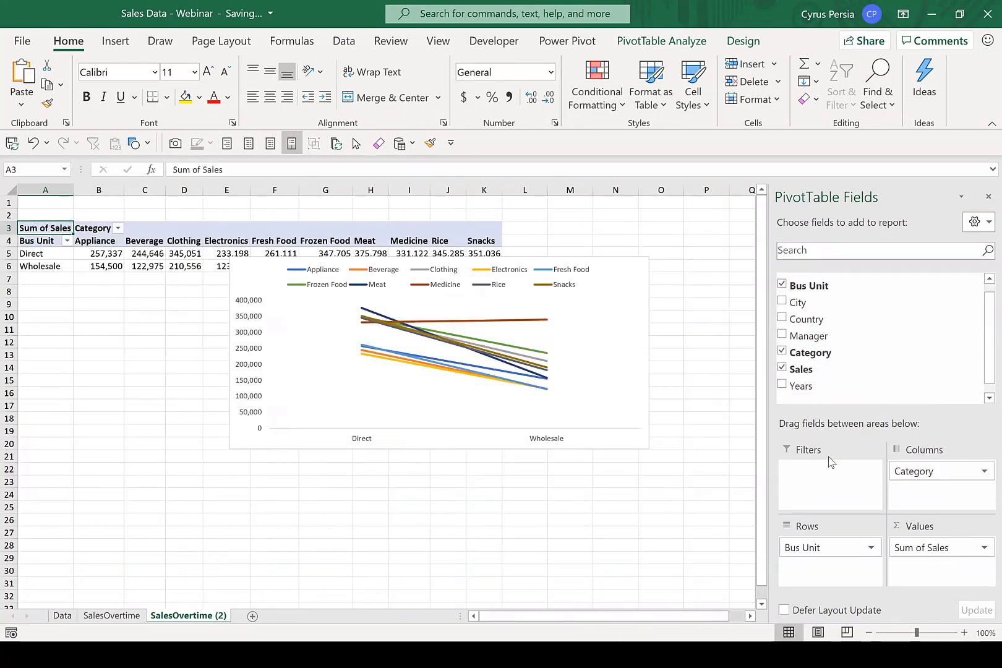
Change the PivotChart on the duplicated sheet to a Clustered Column chart.
left_click(635, 267)
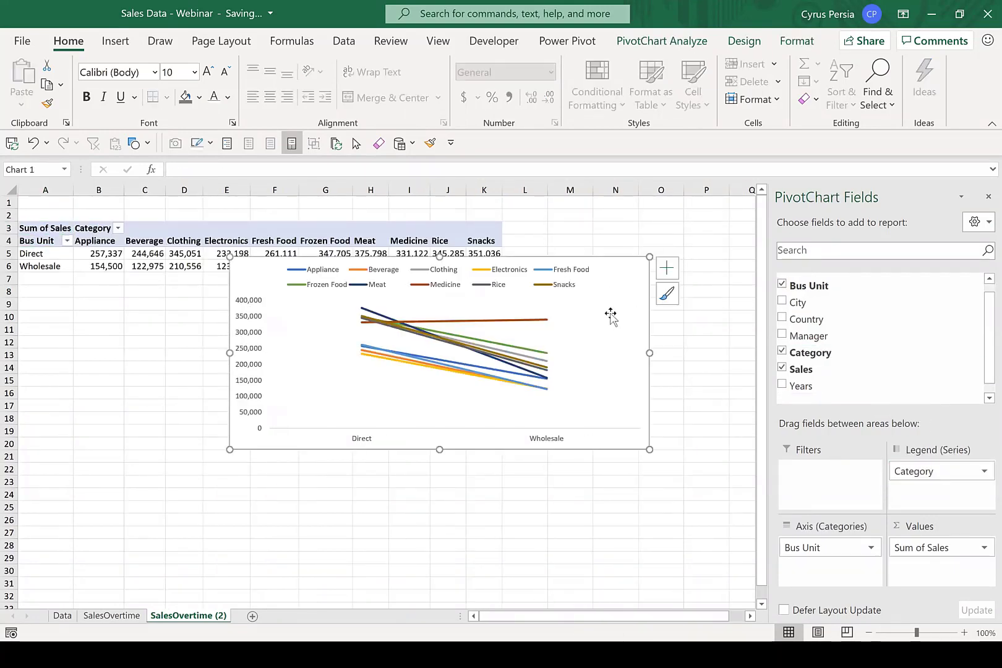
left_click(743, 42)
left_click(869, 99)
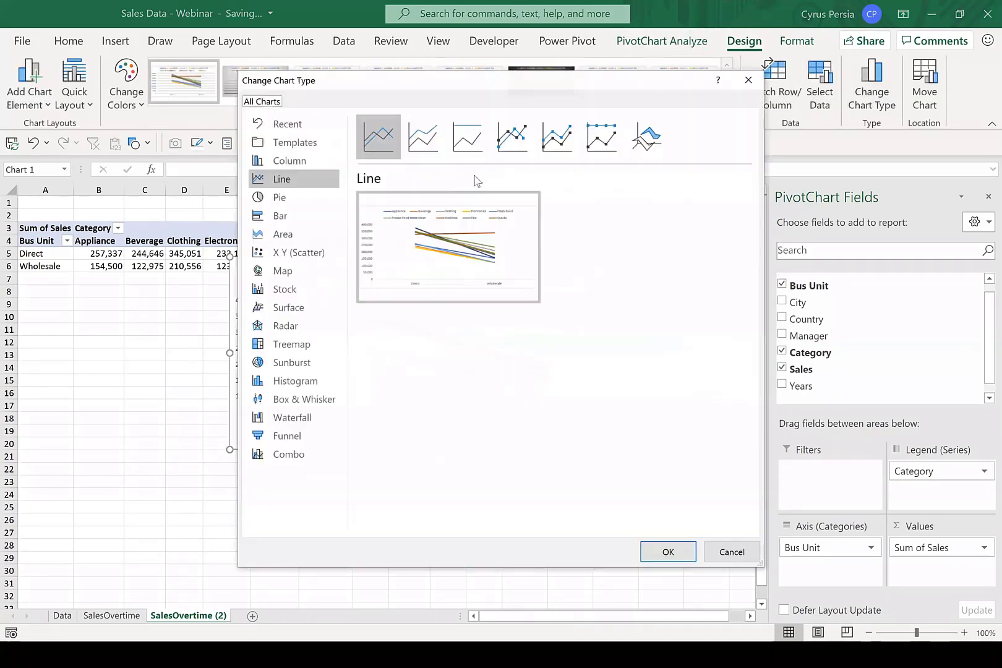
left_click(284, 163)
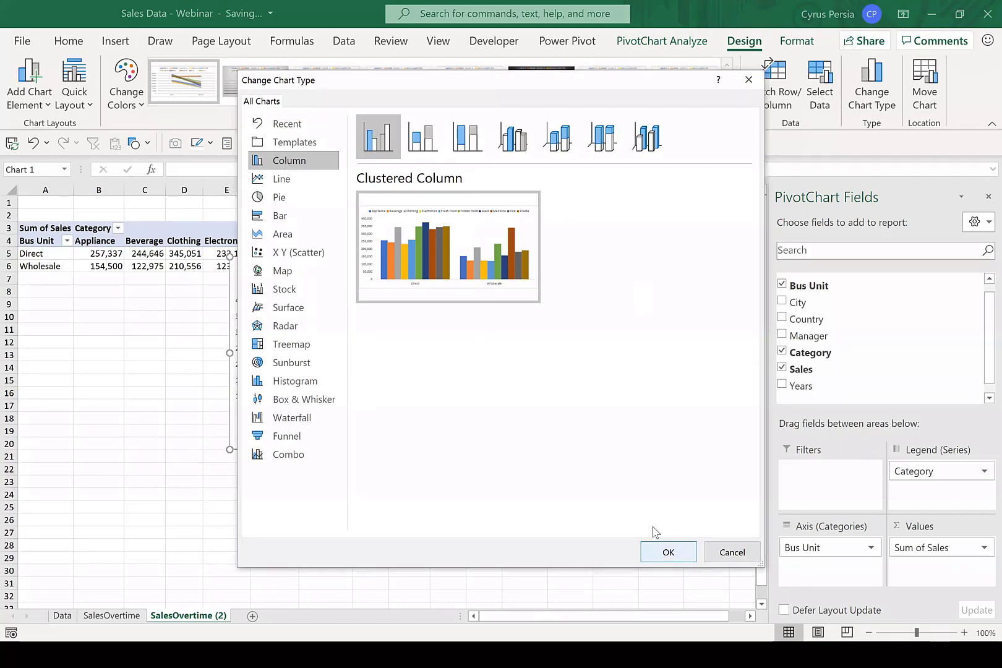
left_click(667, 551)
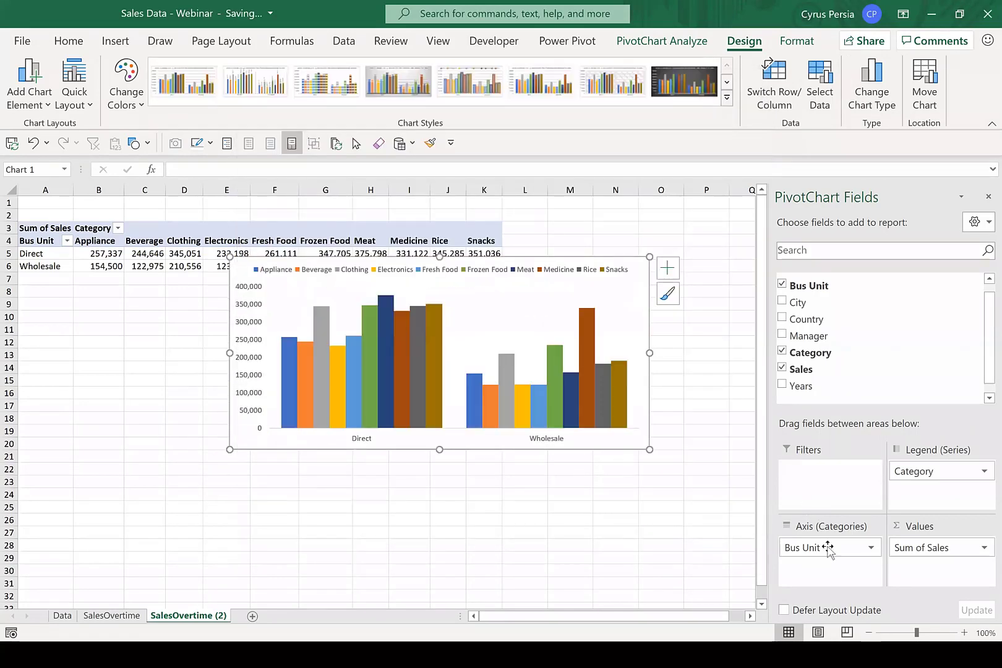
Swap the PivotChart fields so Category is the axis and Bus Unit is the legend series.
left_click_drag(828, 548, 711, 539)
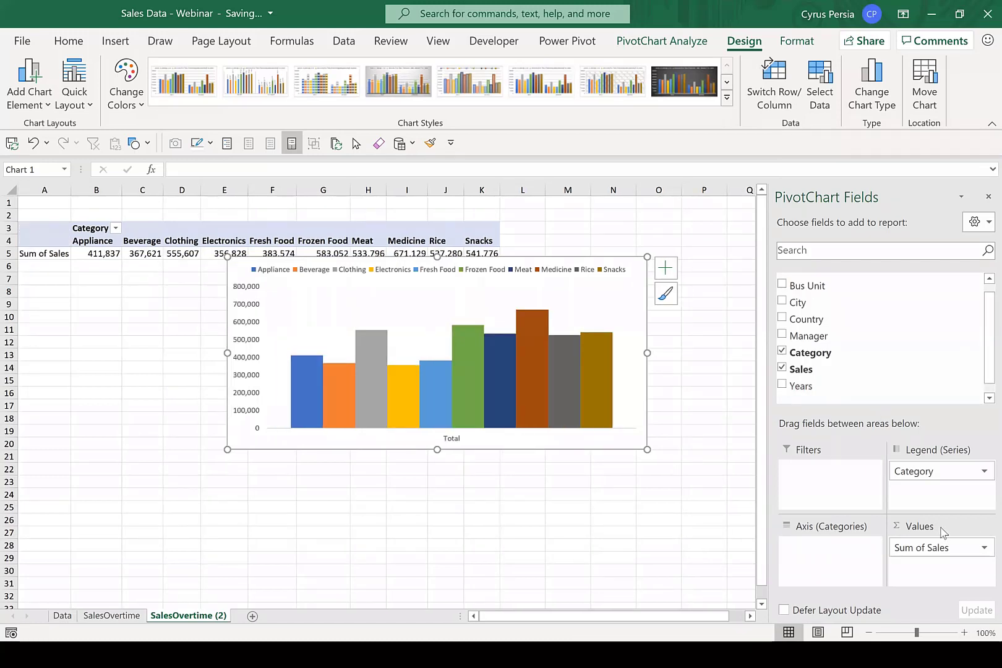
left_click_drag(919, 473, 835, 566)
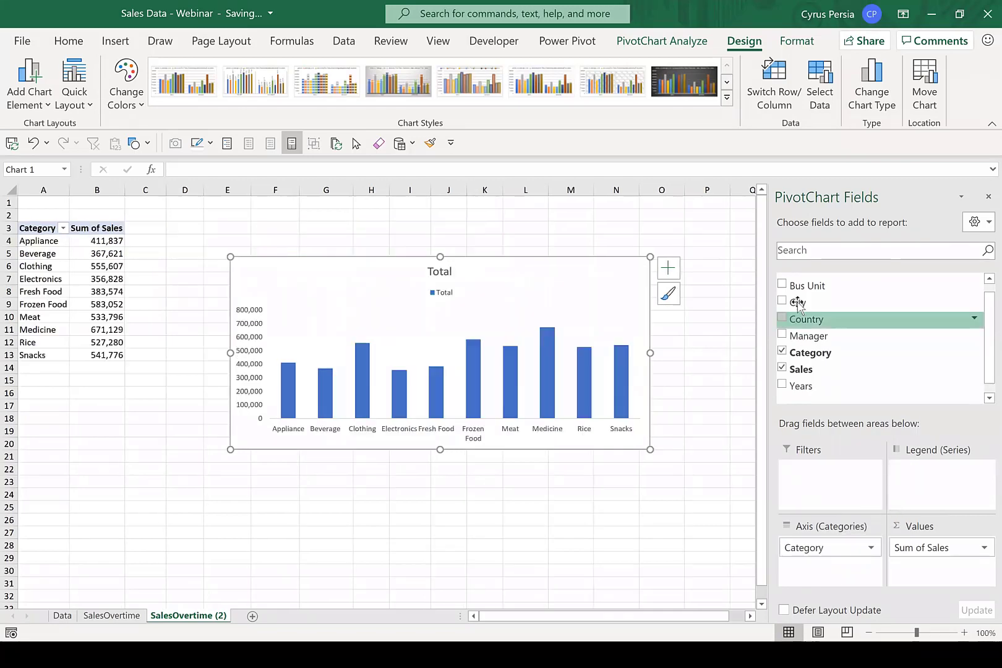
left_click_drag(804, 287, 945, 474)
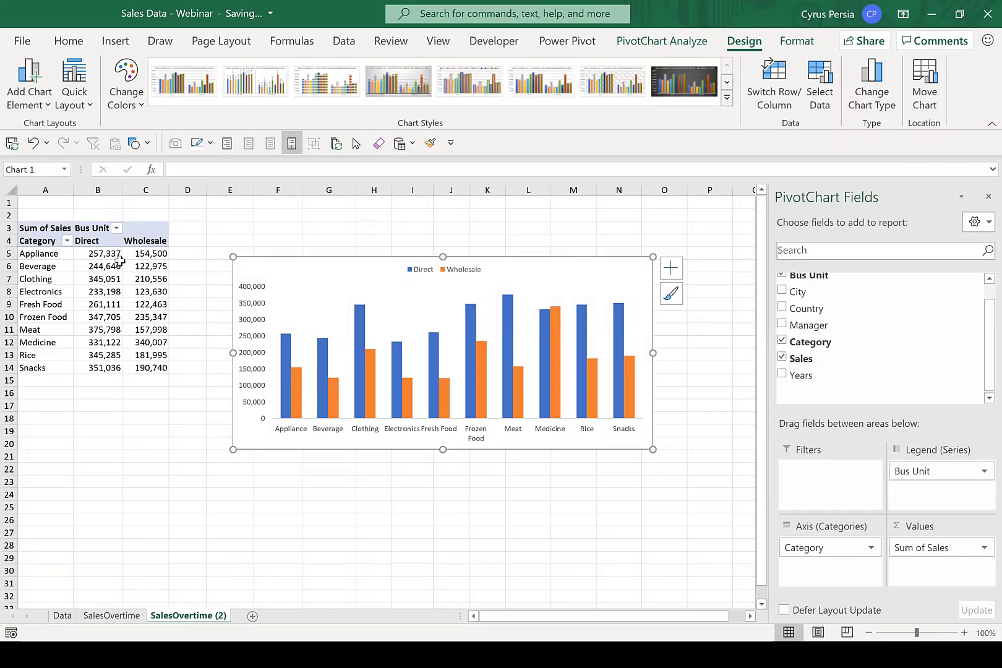
Rename the PivotTable from its copied name to "Sales by BU|Cat".
left_click(131, 288)
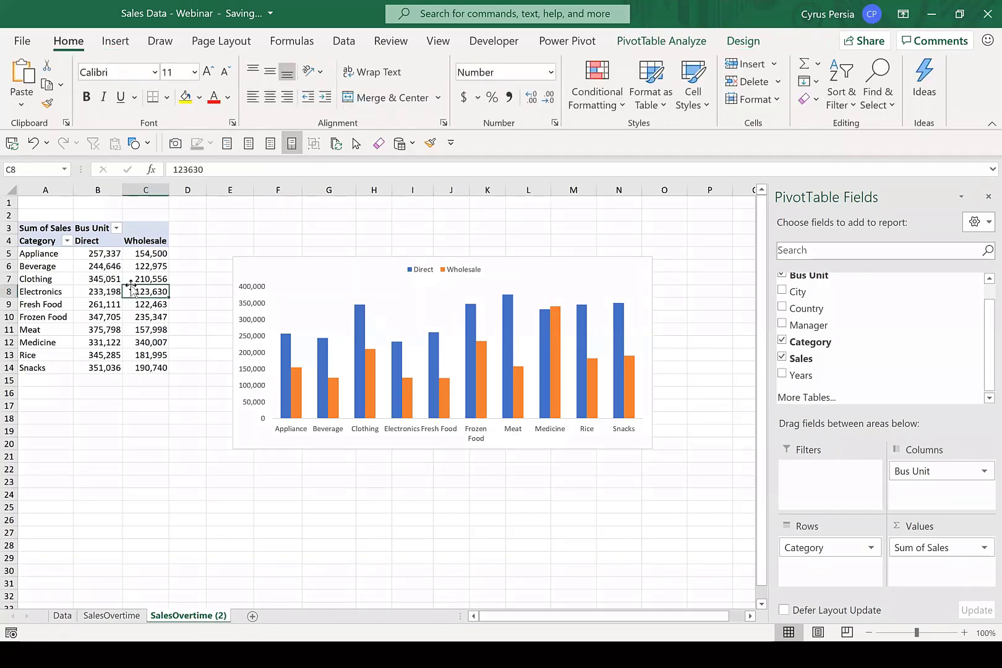
left_click(743, 41)
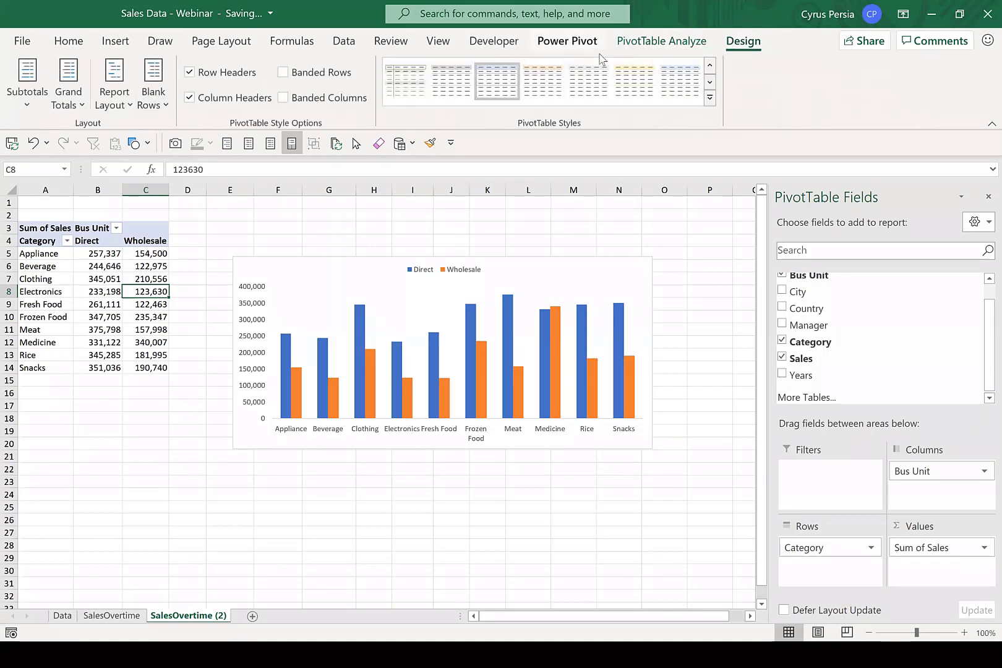
left_click(647, 46)
left_click(28, 92)
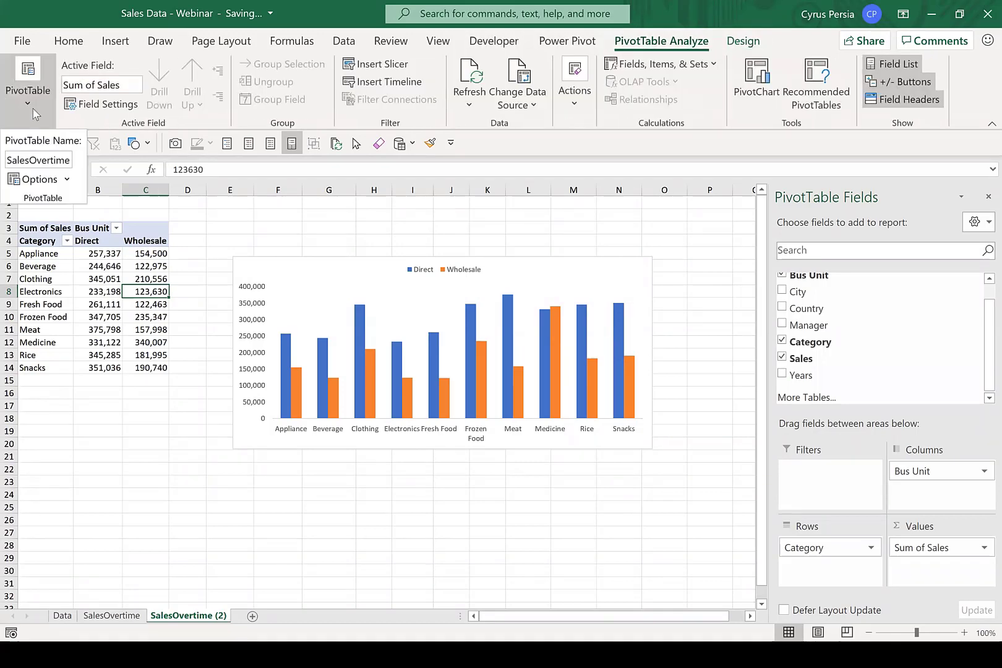
double_click(44, 162)
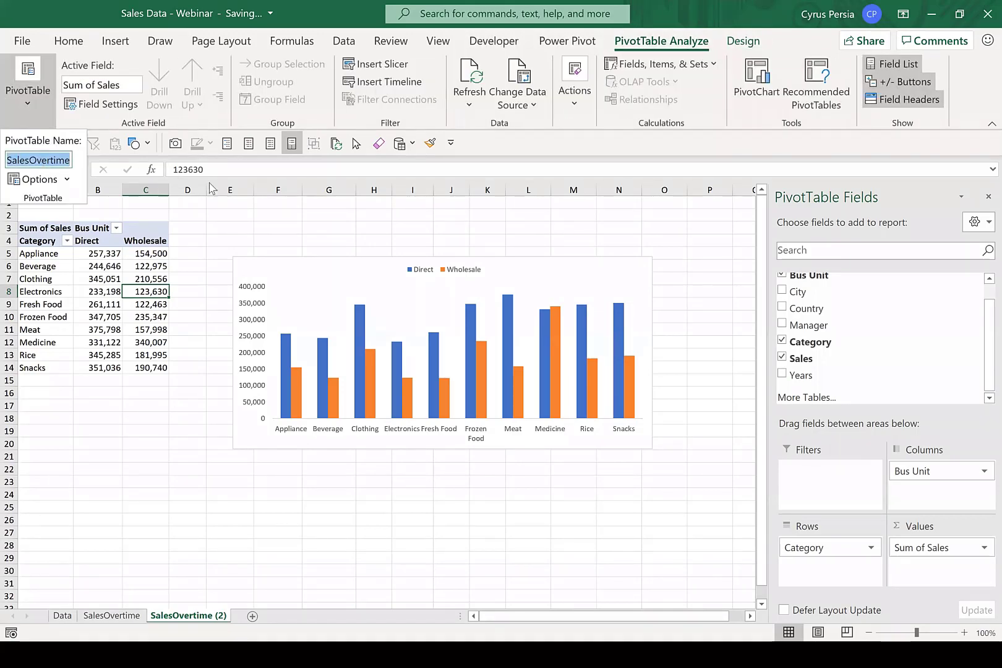
type("Sales by BU|")
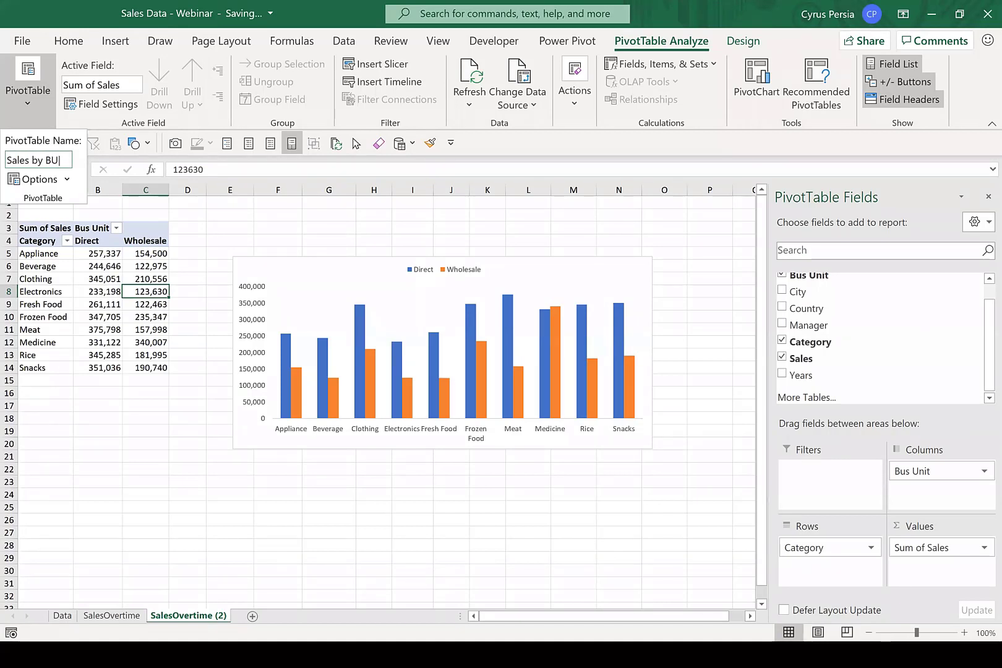
type("Cat")
key("Return")
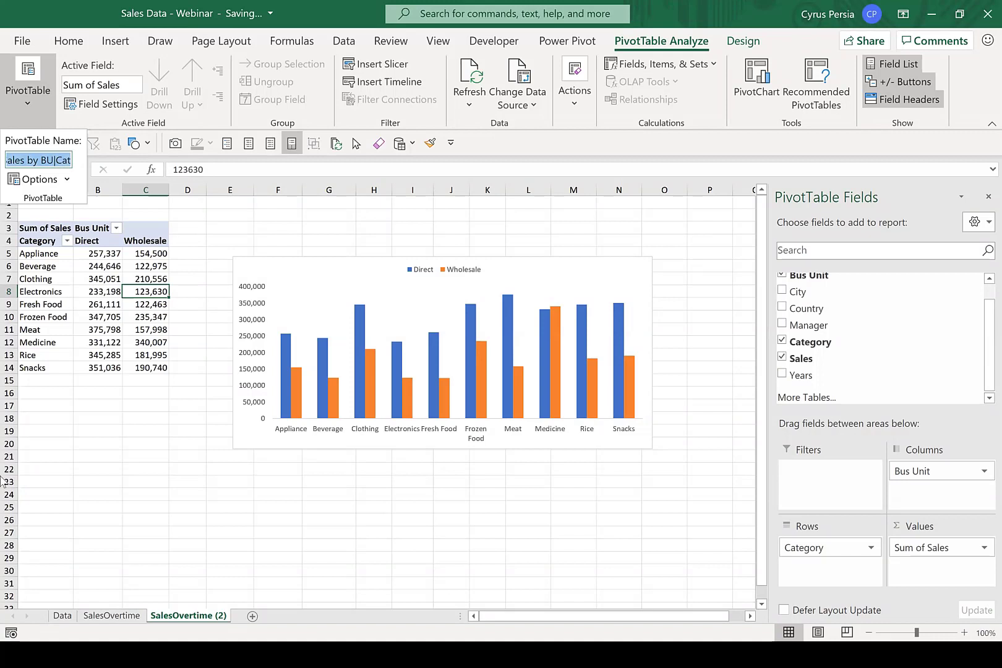
key("Escape")
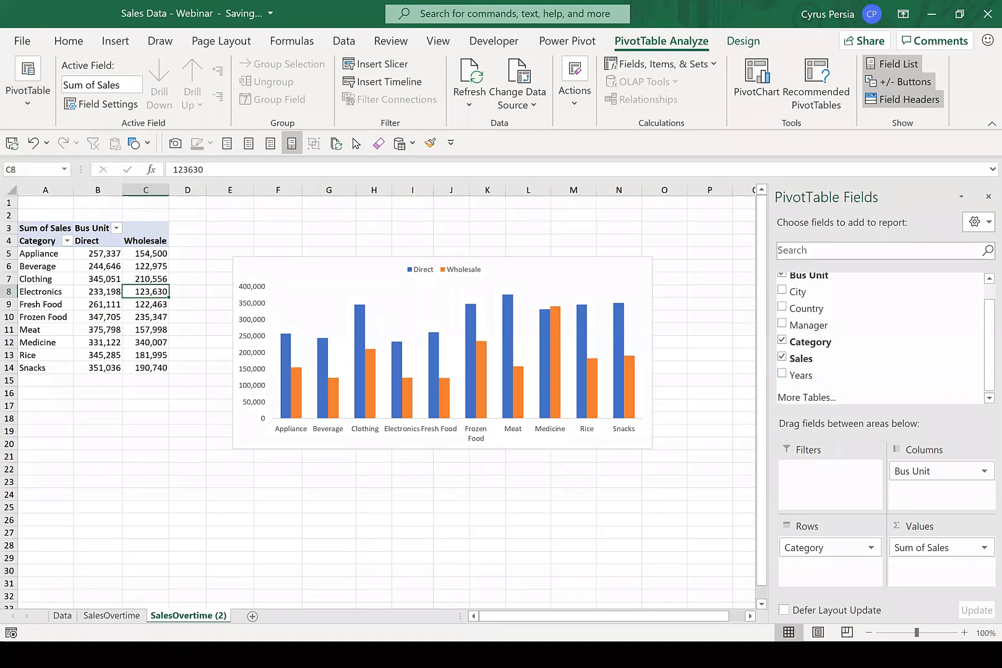
Rename the SalesOvertime (2) sheet as "Sales by BU|Cat".
double_click(198, 616)
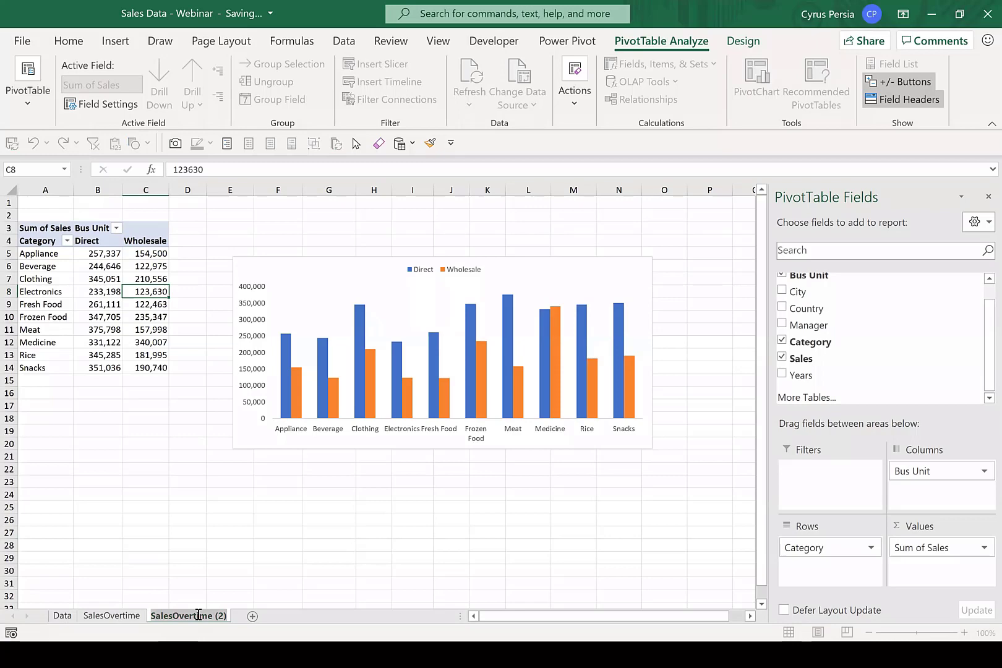
type("Sales by BU|Cat")
left_click(173, 455)
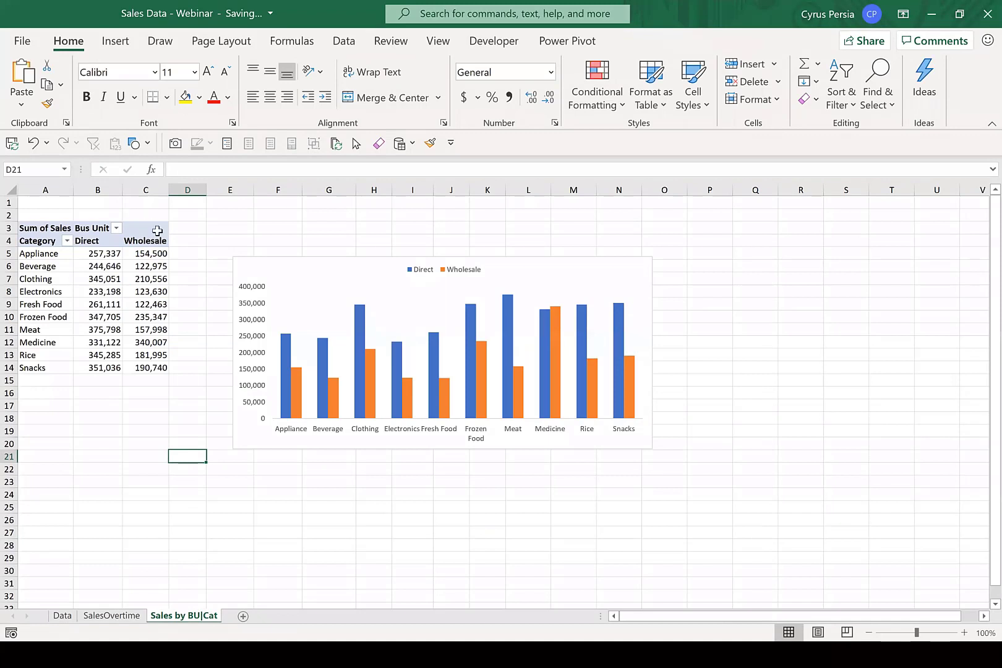
Remove the legend from the column PivotChart and widen the chart to span about columns D to O.
left_click(572, 265)
left_click(671, 268)
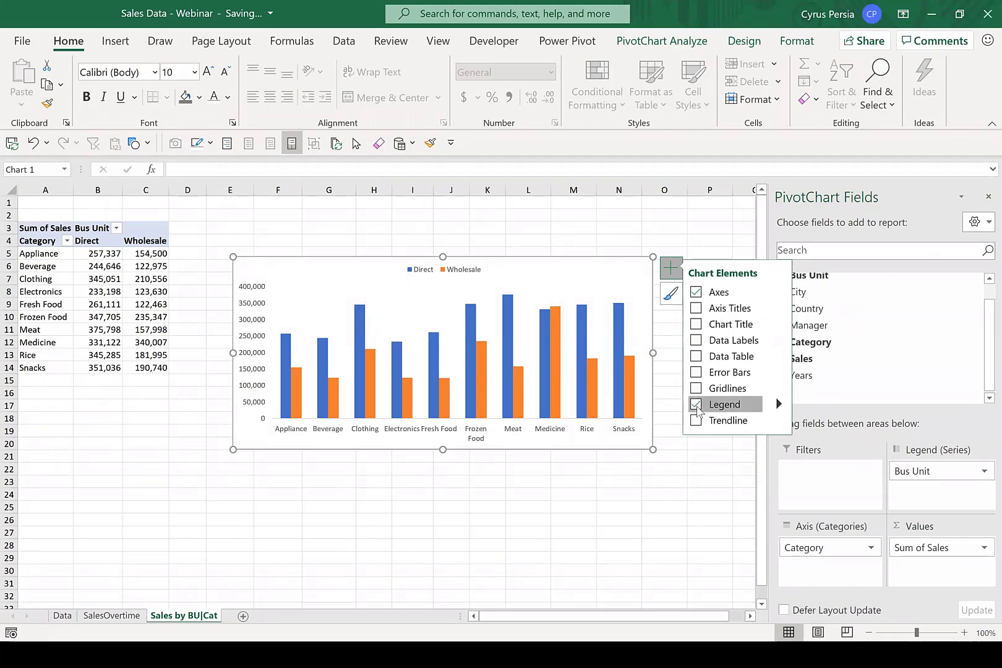
left_click(696, 405)
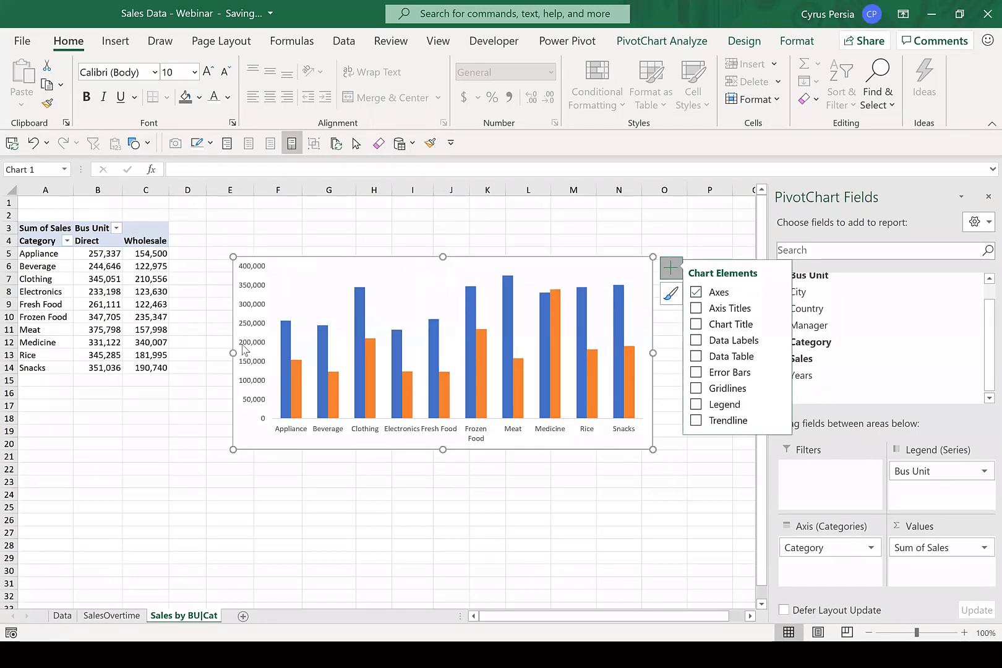
left_click_drag(231, 353, 197, 353)
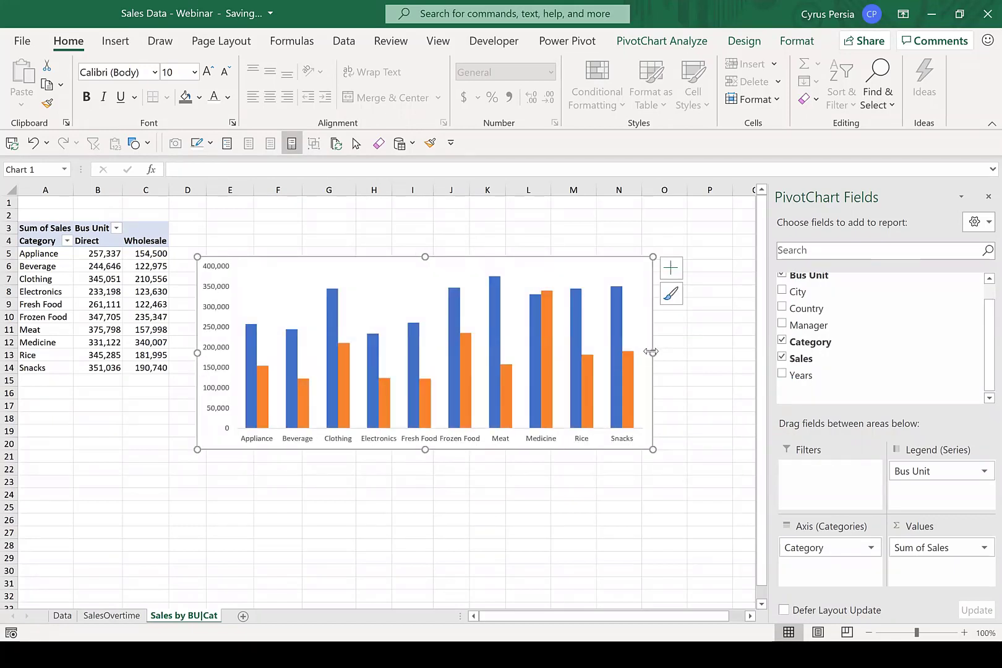
left_click_drag(654, 353, 674, 356)
left_click(370, 513)
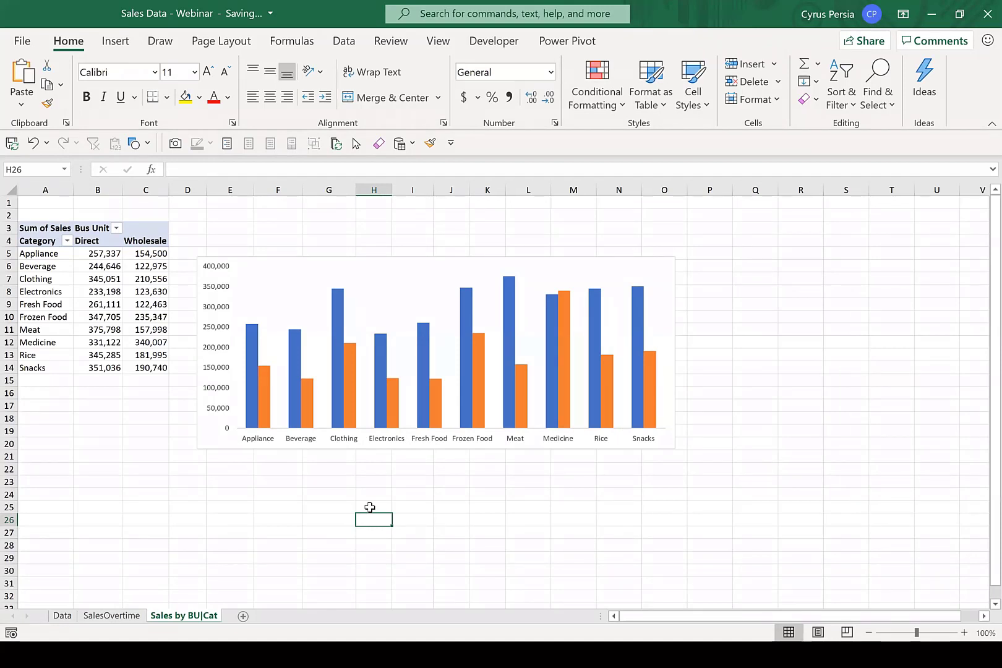
Duplicate the SalesOvertime sheet and place the copy after the Sales by BU|Cat sheet.
left_click(187, 545)
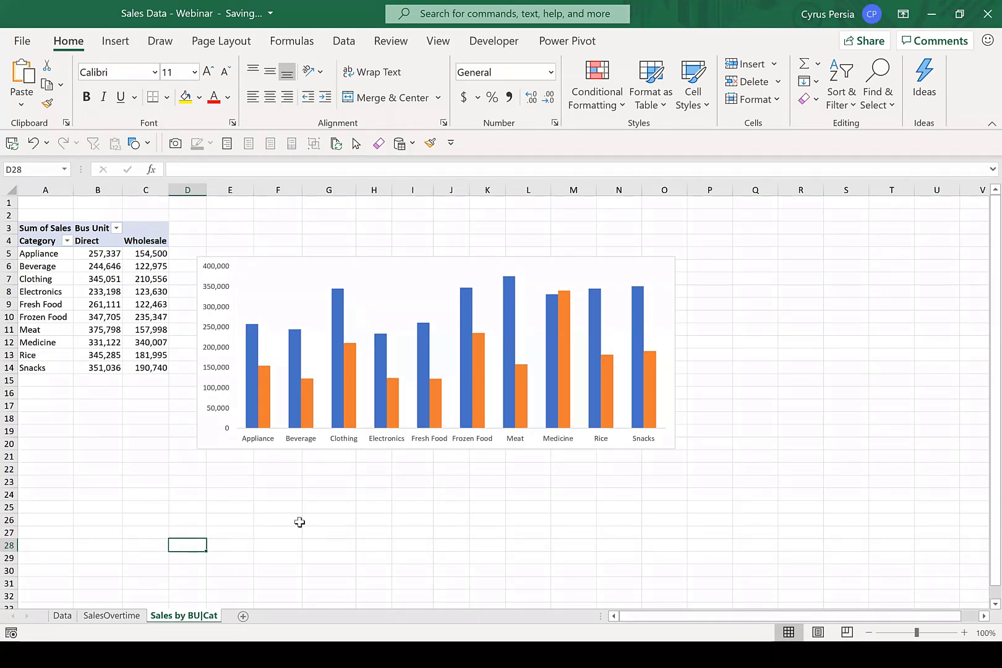
left_click(132, 616)
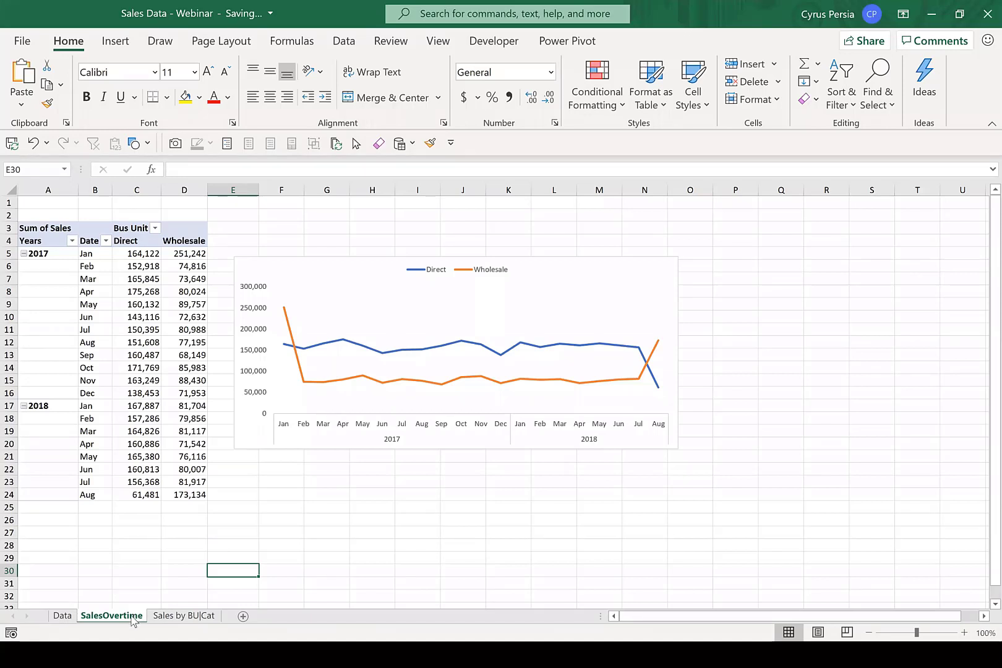
left_click_drag(133, 620, 146, 614)
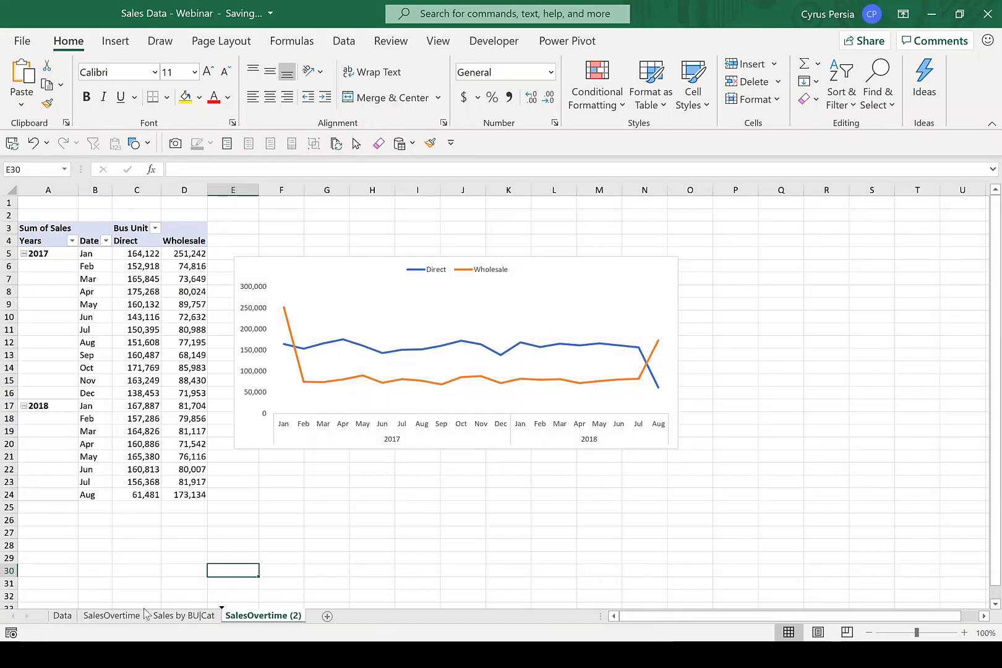
Remove Years, Date and Bus Unit from the copied PivotTable and add Category as its row field.
left_click(165, 291)
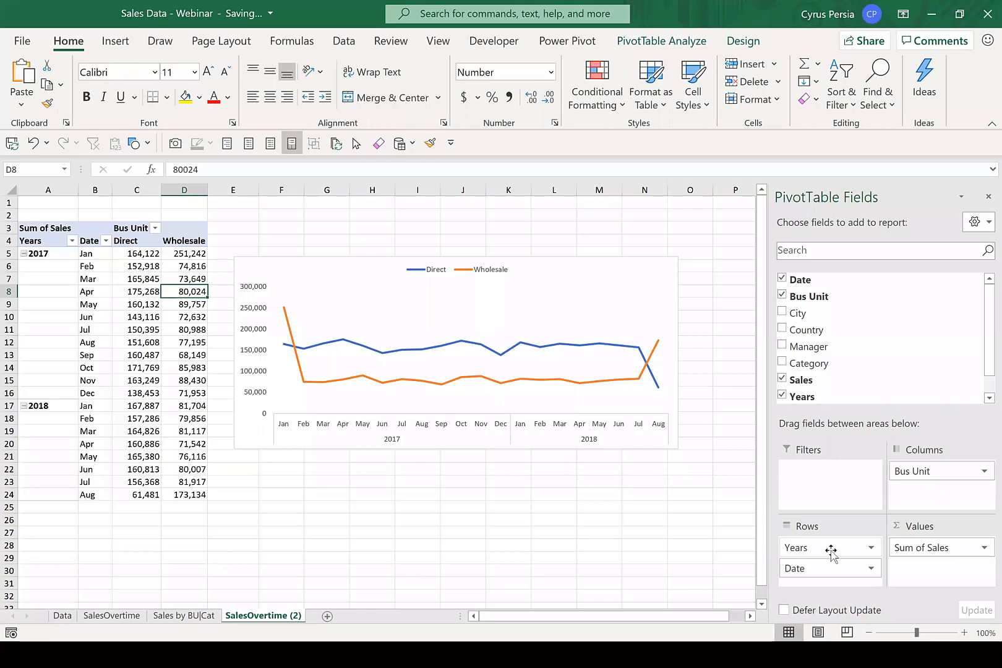
left_click_drag(829, 548, 648, 524)
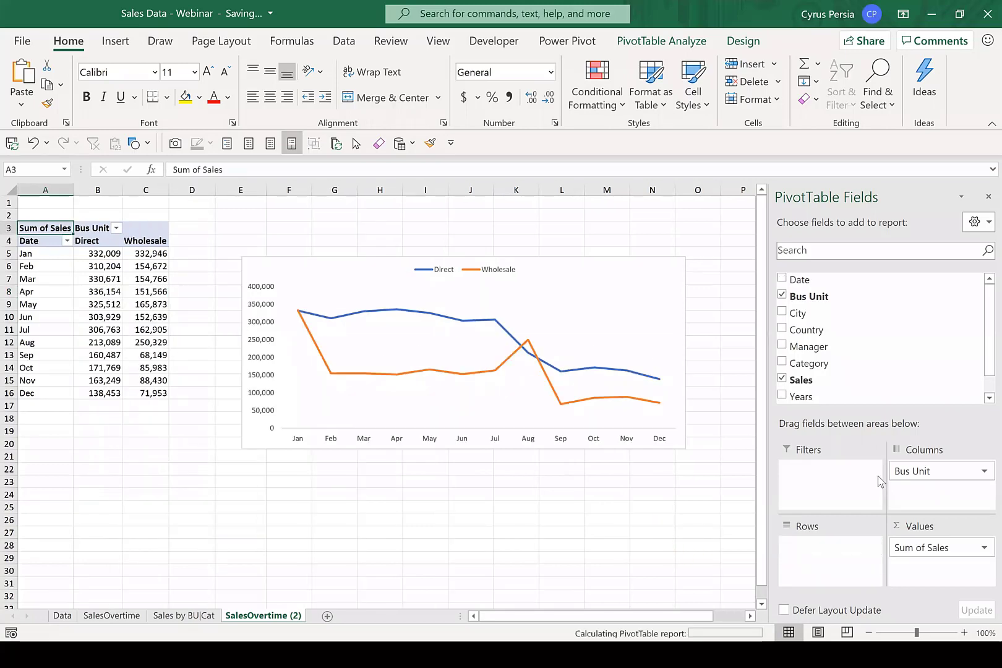
left_click_drag(911, 472, 719, 483)
left_click_drag(808, 363, 849, 563)
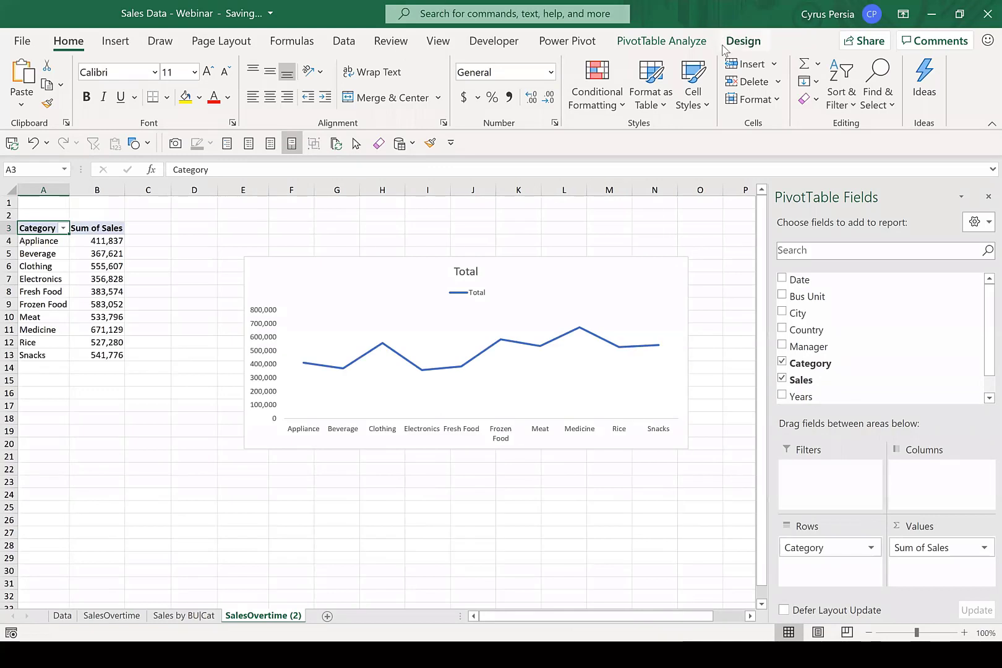
Change the PivotChart of sales by category to a Clustered Bar chart.
left_click(631, 269)
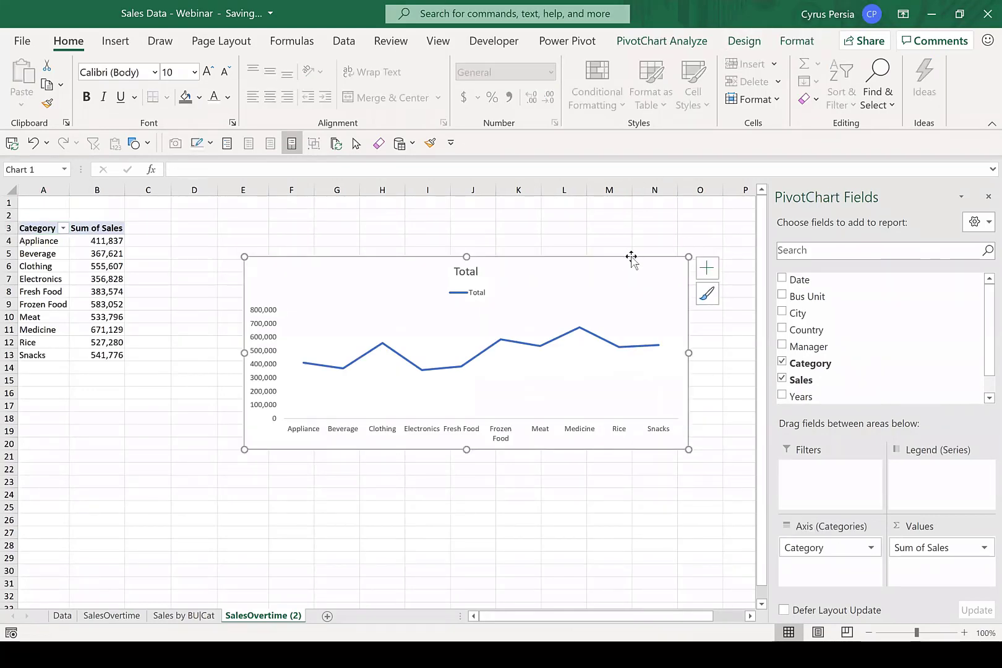
left_click(745, 42)
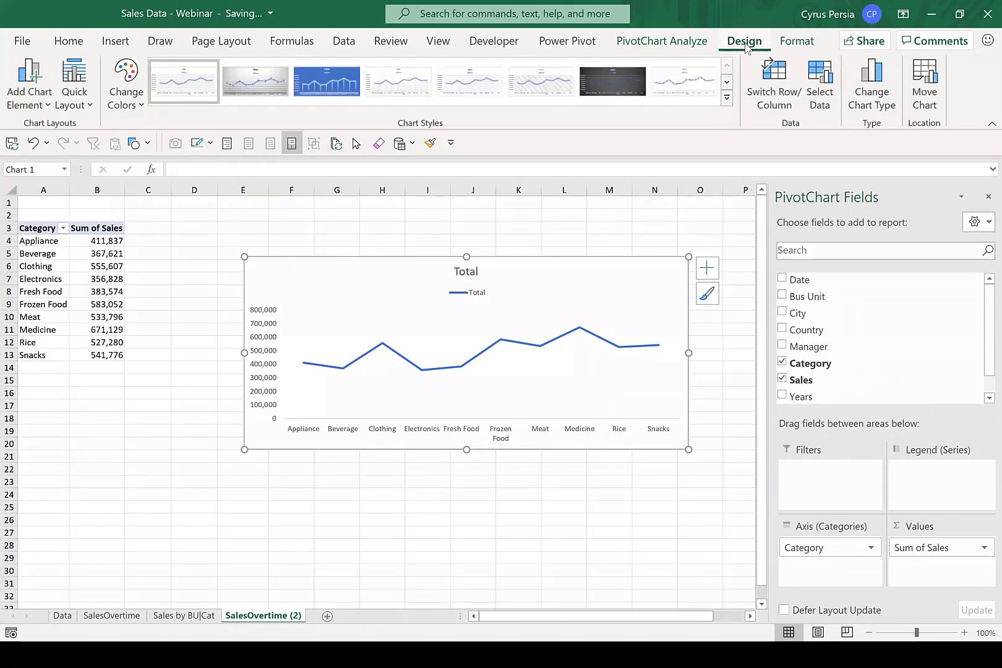
left_click(867, 105)
left_click(286, 215)
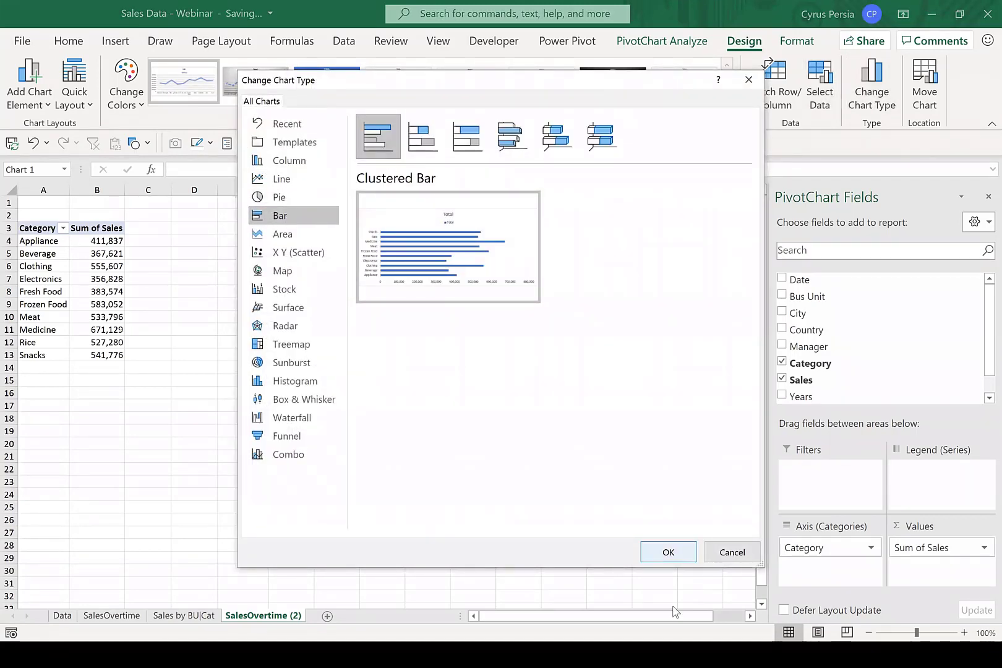
left_click(668, 552)
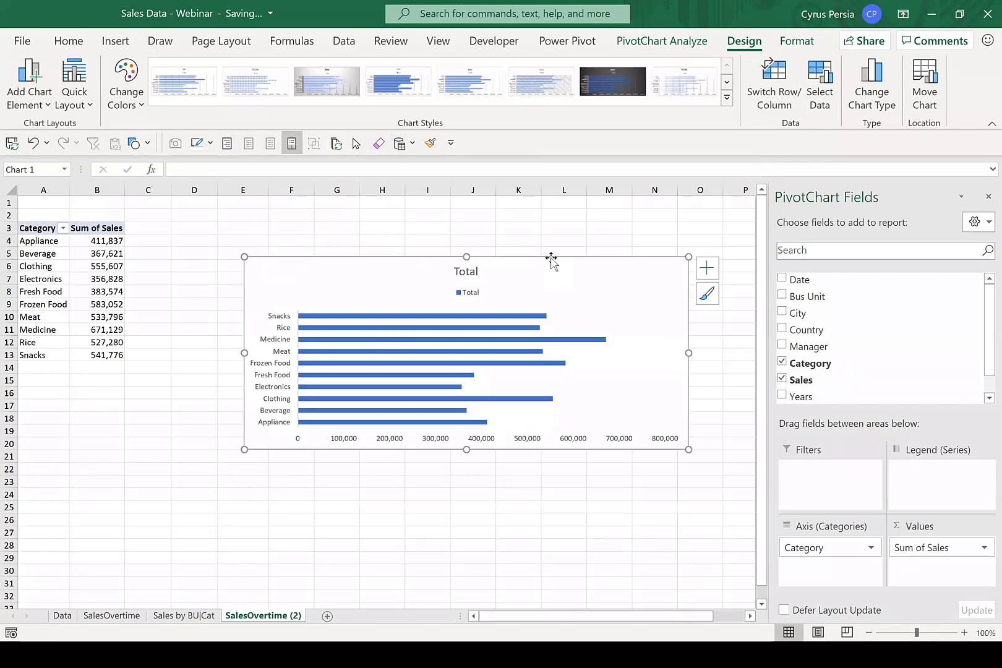
Move the bar chart up beside the PivotTable and sort the categories by Sum of Sales from smallest to largest.
left_click_drag(550, 262, 503, 228)
left_click(104, 291)
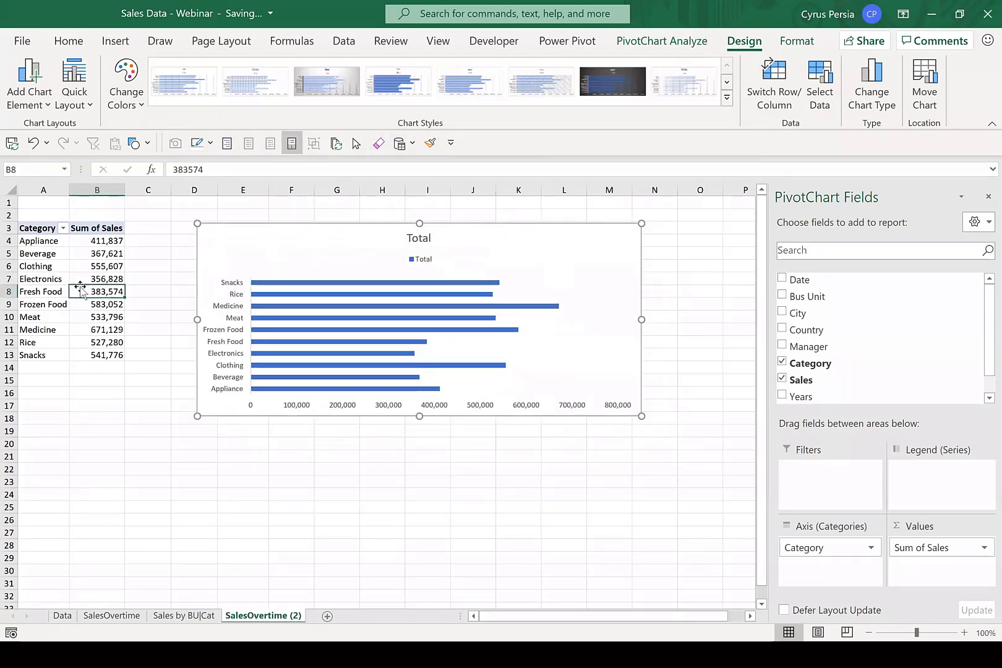
left_click(343, 42)
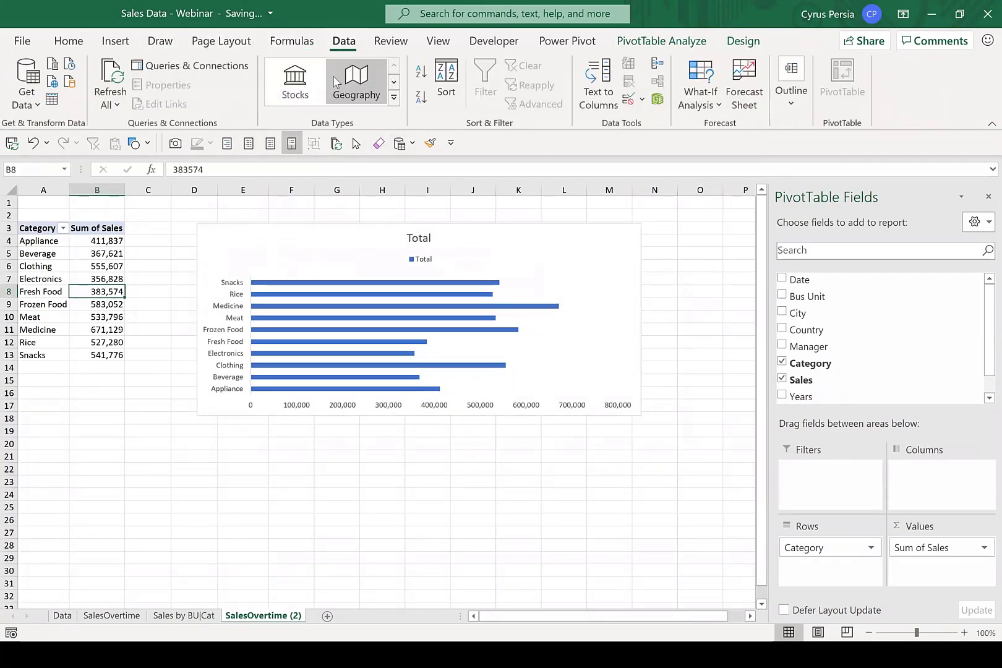
left_click(421, 97)
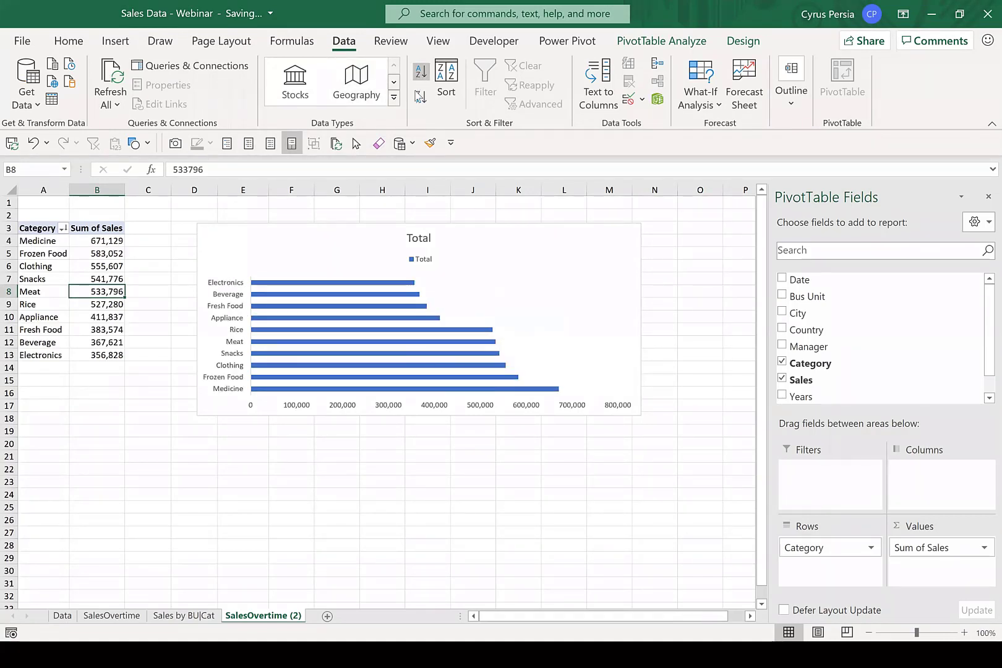
left_click(420, 73)
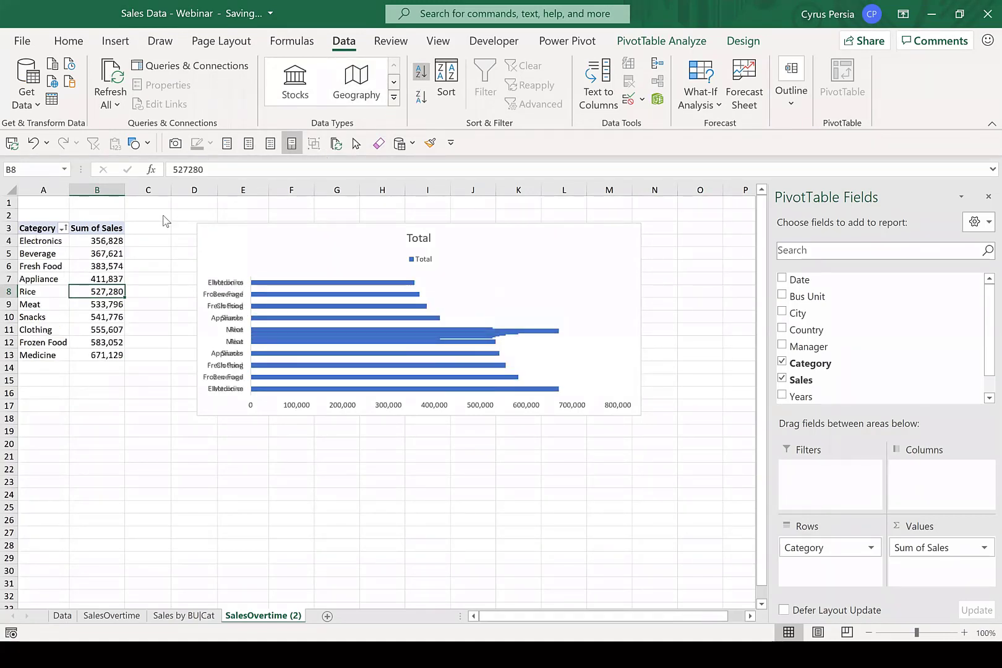
Filter the PivotTable's Category field to the top 3 items by Sum of Sales.
left_click(64, 229)
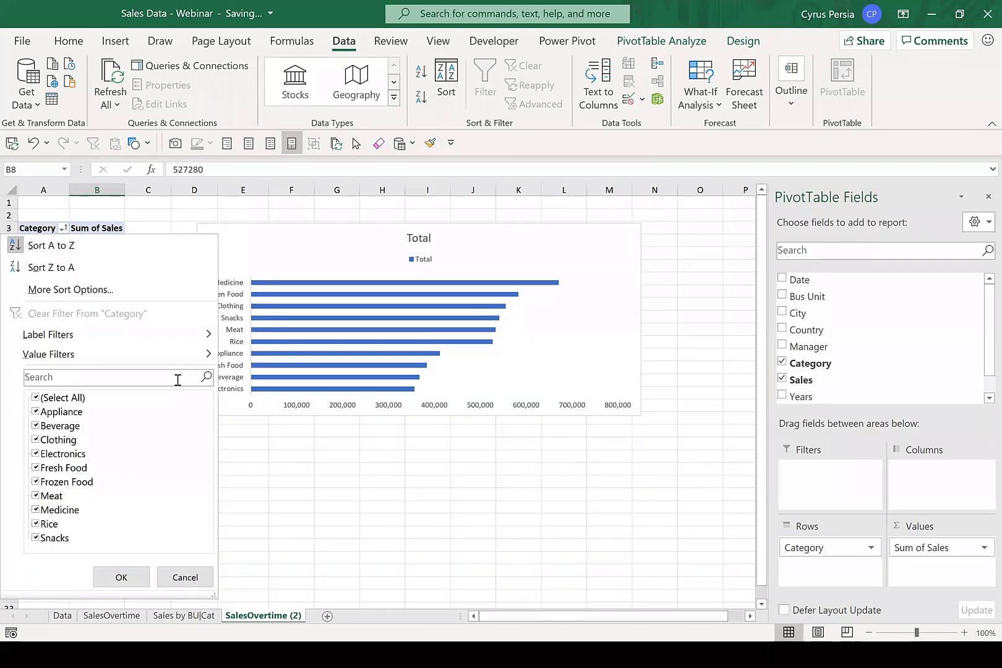
left_click(61, 233)
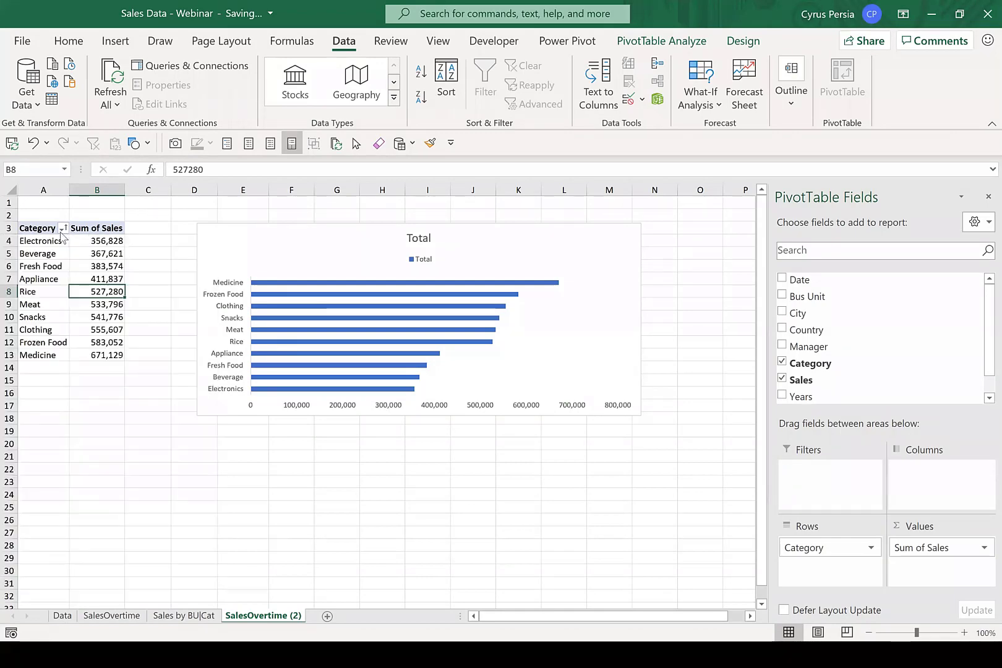
left_click(62, 232)
mouse_move(204, 358)
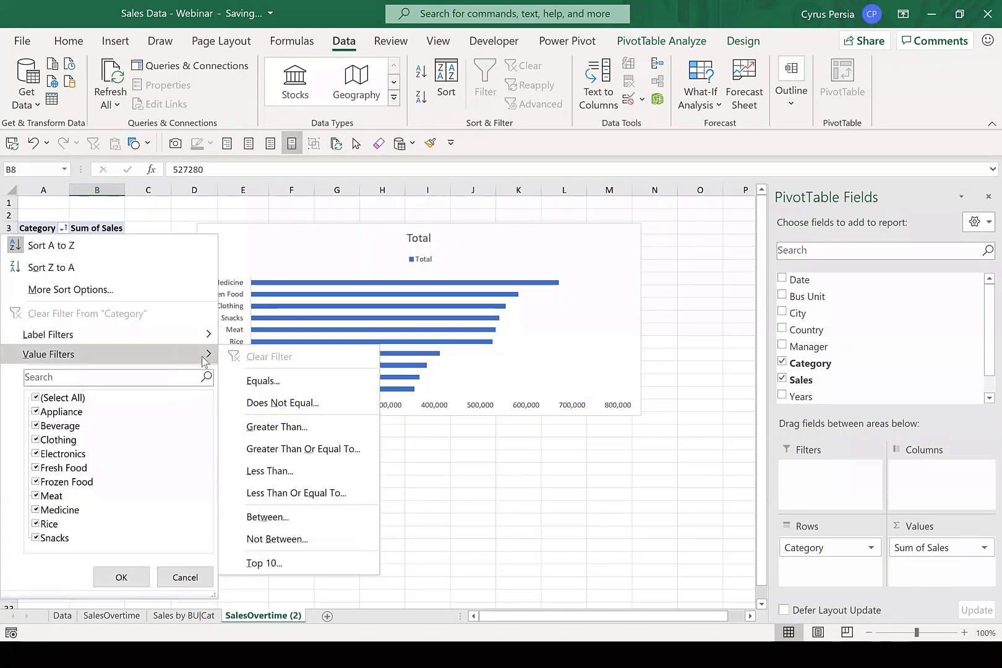
left_click(278, 563)
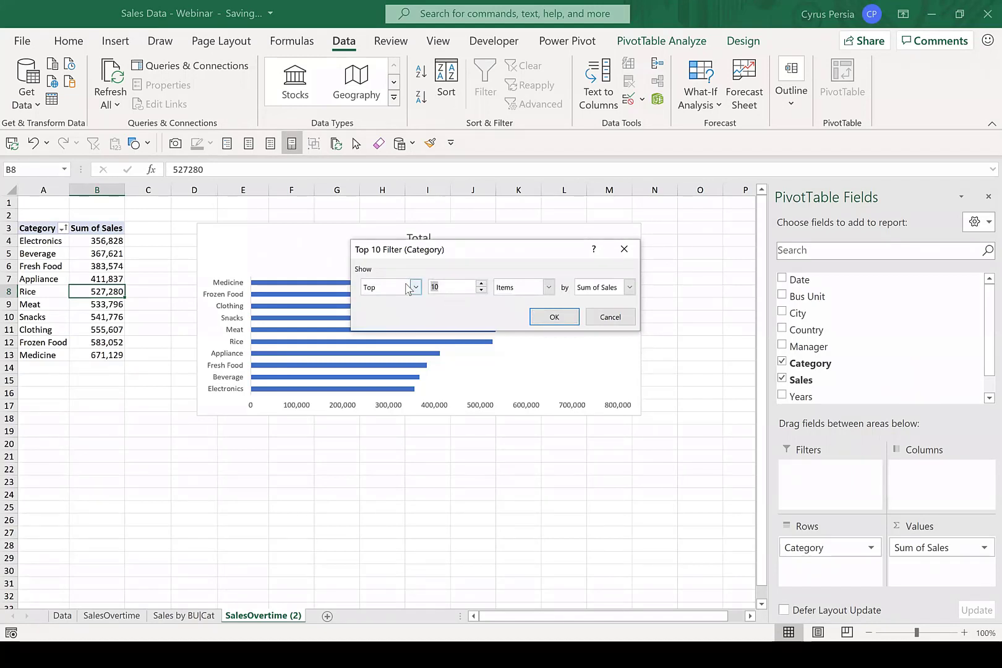
type("3")
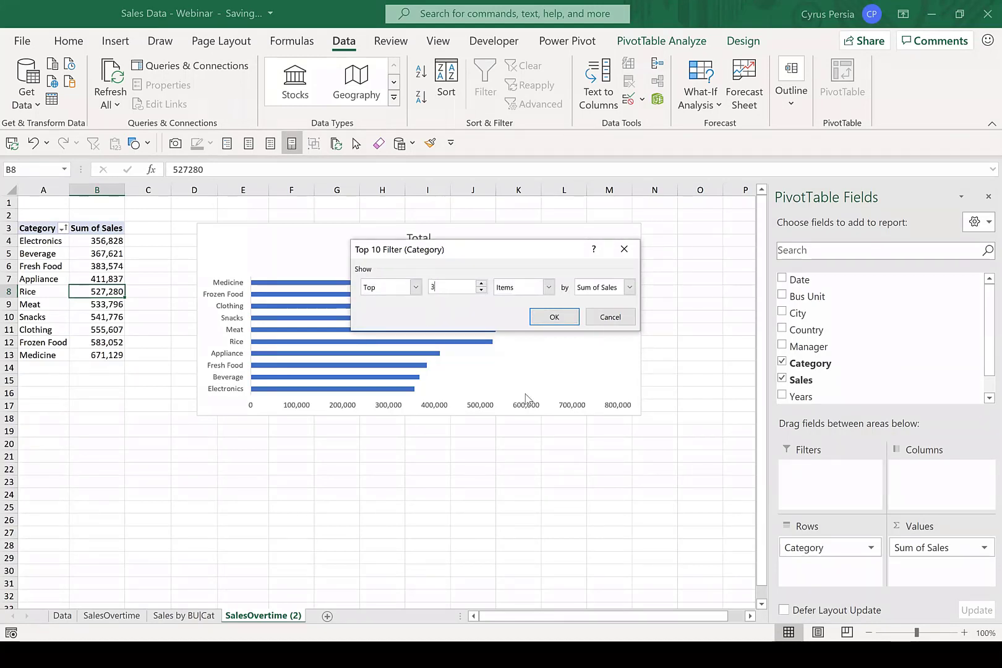
left_click(555, 317)
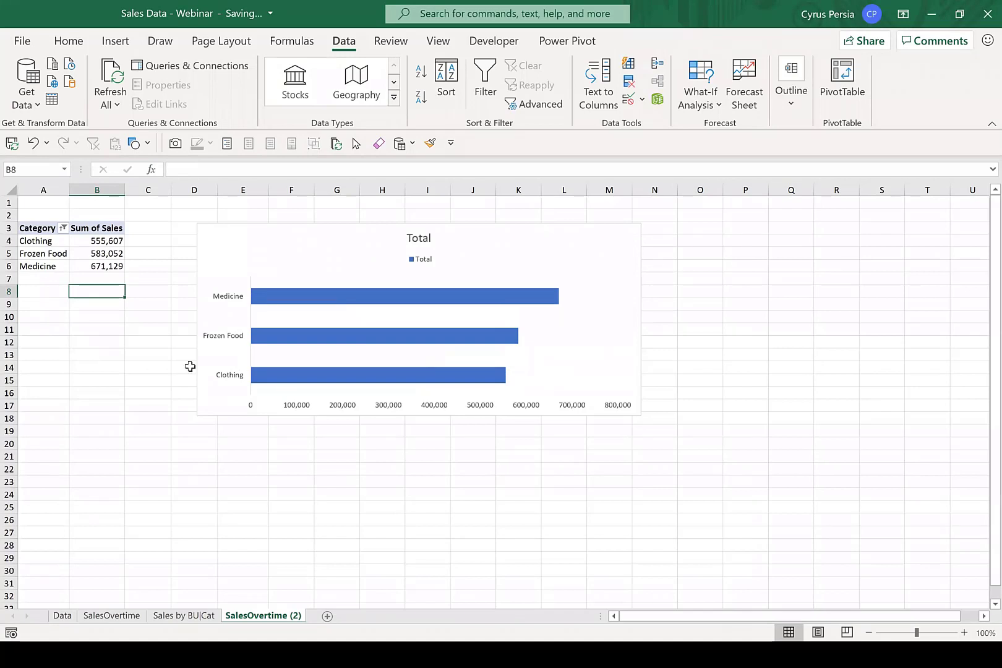
Narrow the bar chart to span about columns D to I and remove its legend.
left_click(622, 242)
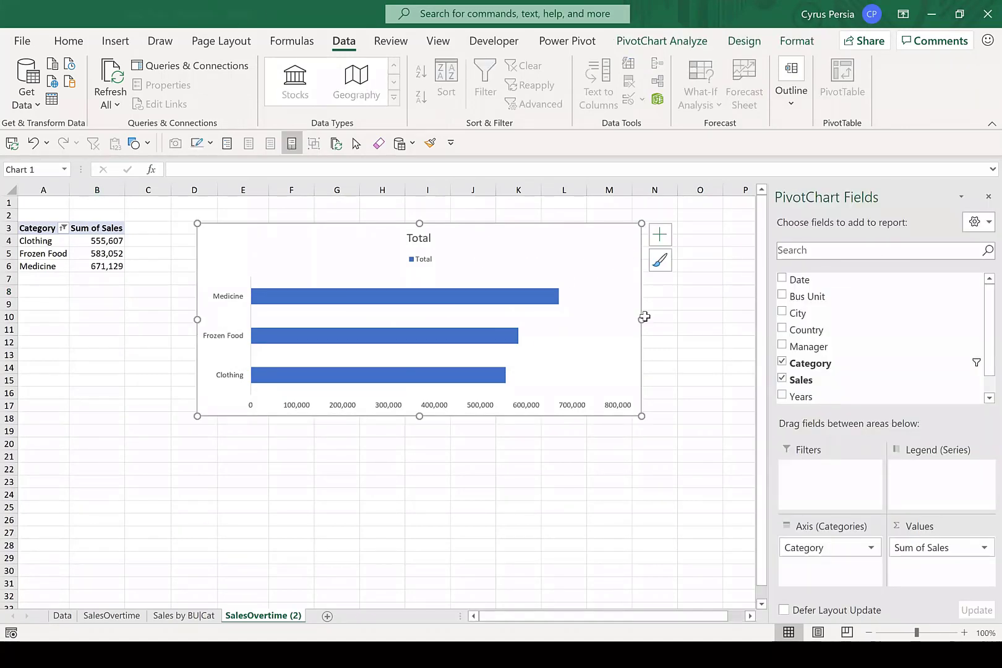
left_click_drag(644, 317, 449, 320)
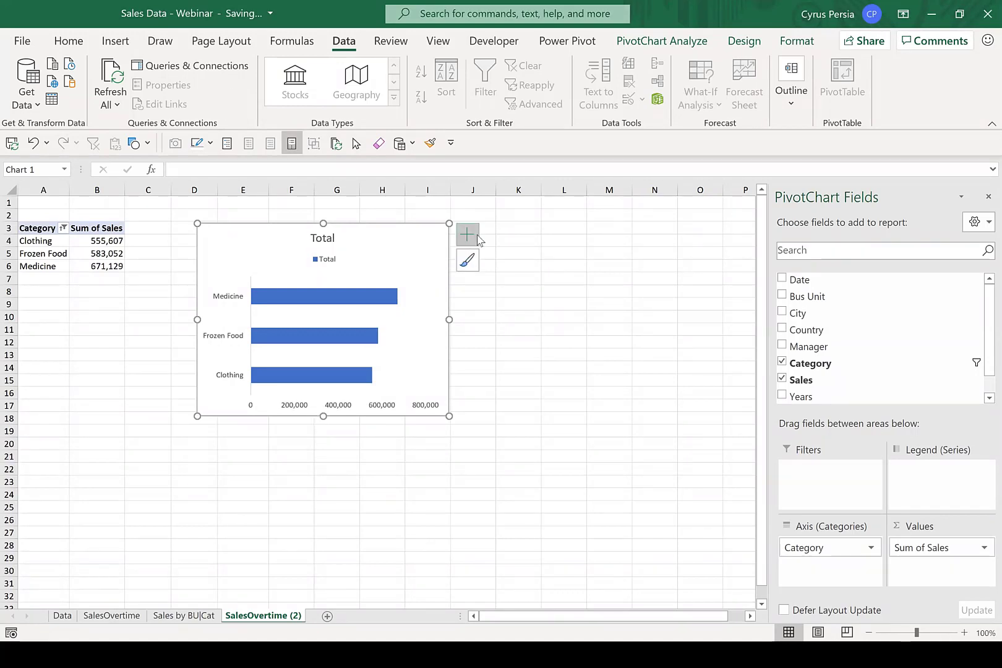
left_click(467, 235)
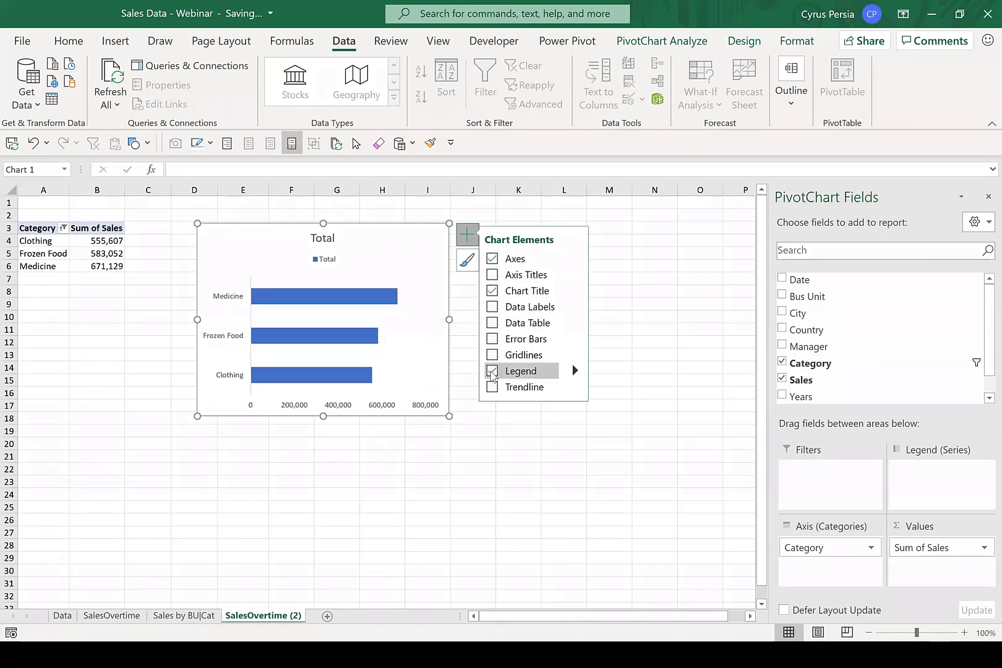
left_click(513, 370)
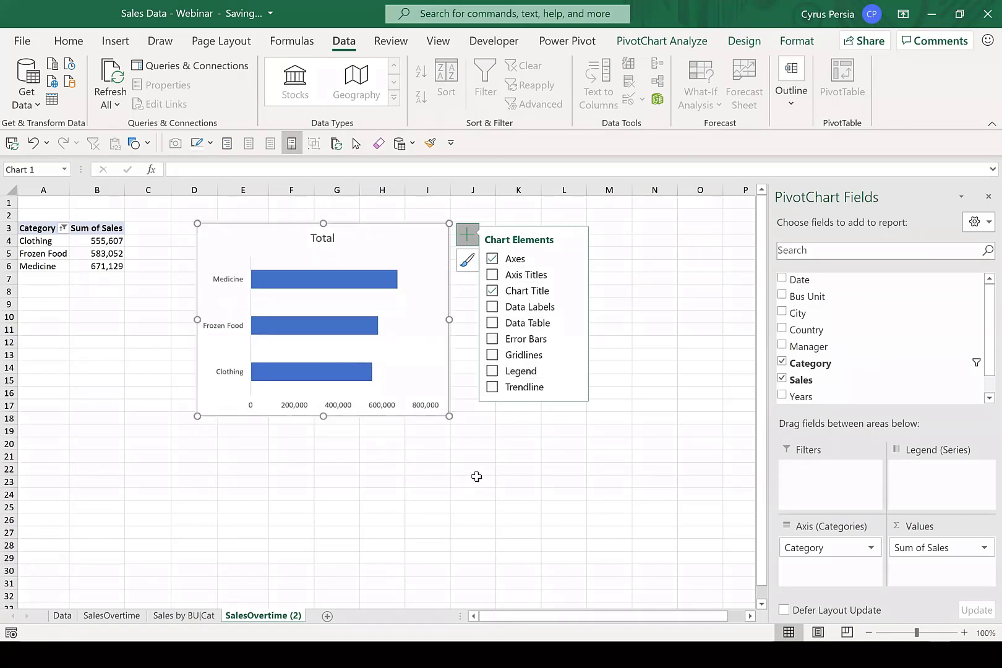
left_click(476, 476)
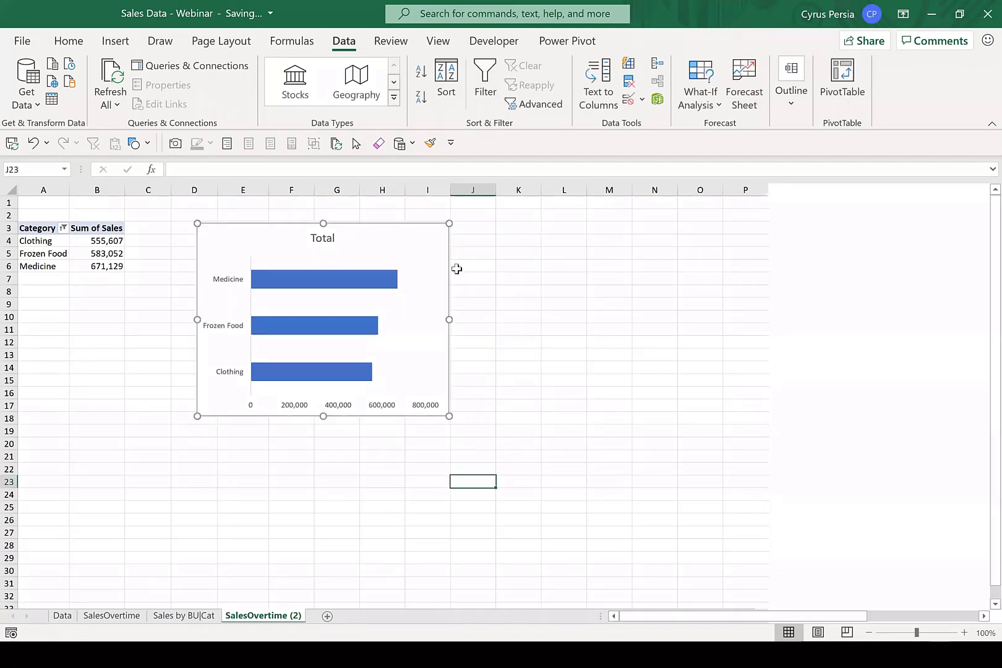
Replace the bar chart's title with "Top 3 Sales by Catergory".
double_click(322, 238)
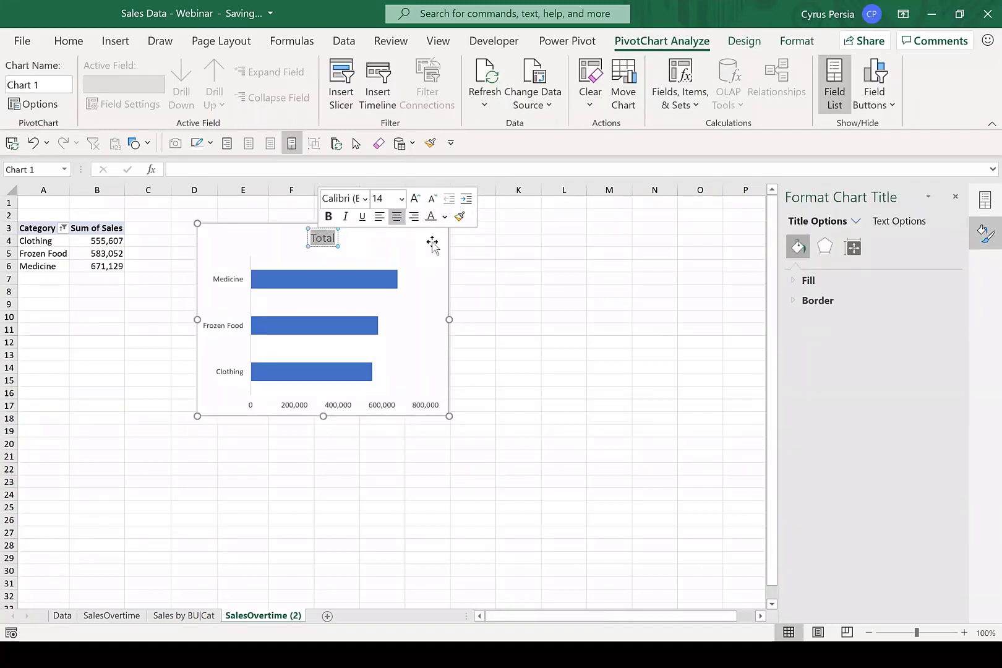
type("Top")
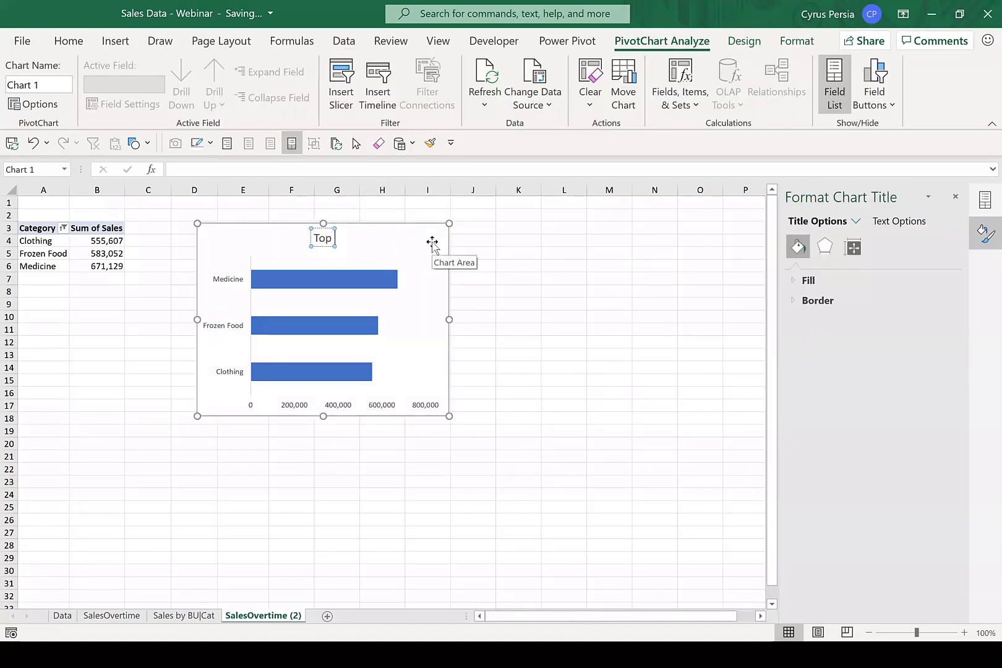
type(" 3 Sales")
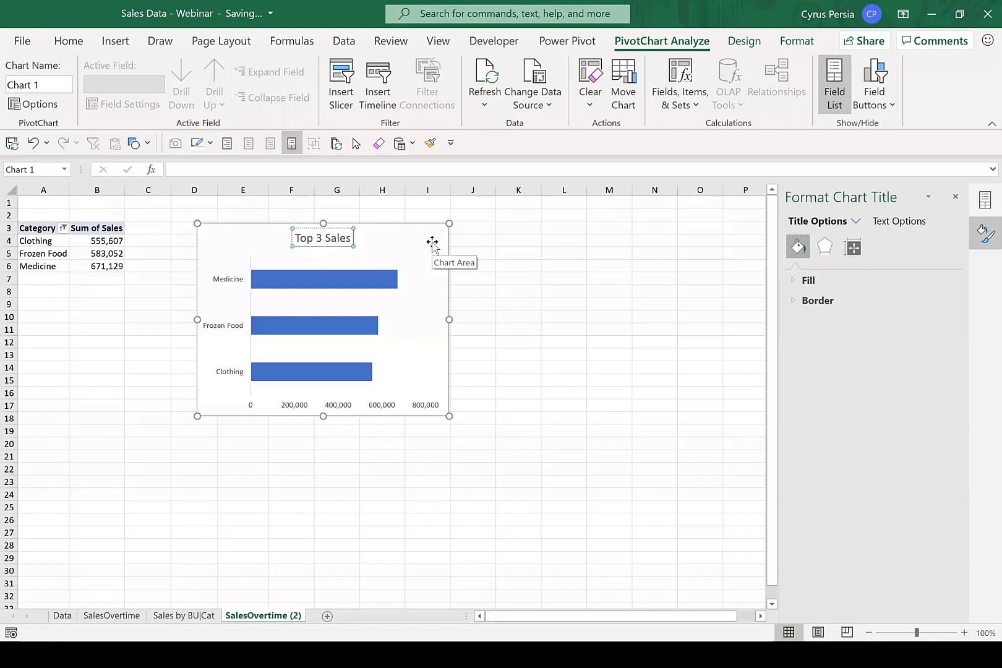
type(" by C")
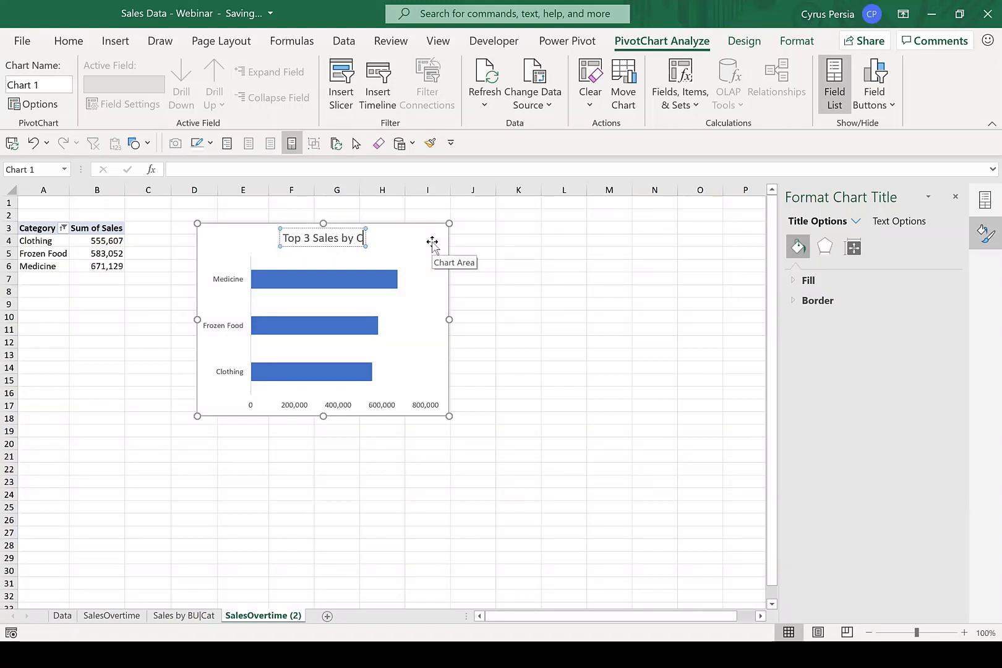
type("atergory")
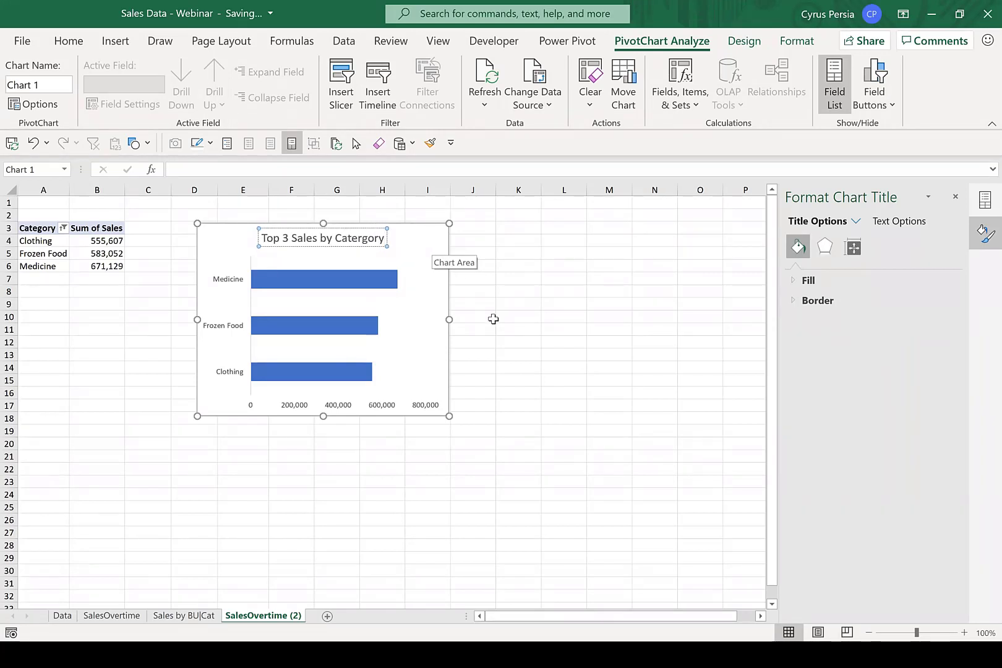
Copy the chart title and use it to rename the SalesOvertime (2) sheet, shortened to "Top 3 Sales by Cat".
key("ctrl+a")
key("ctrl+c")
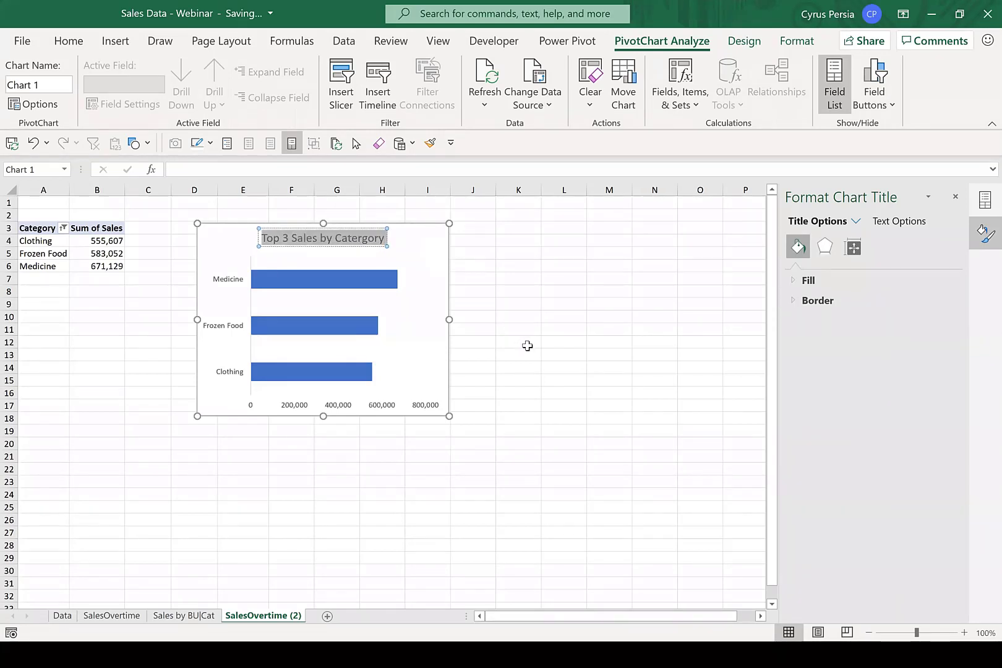
left_click(576, 366)
double_click(263, 616)
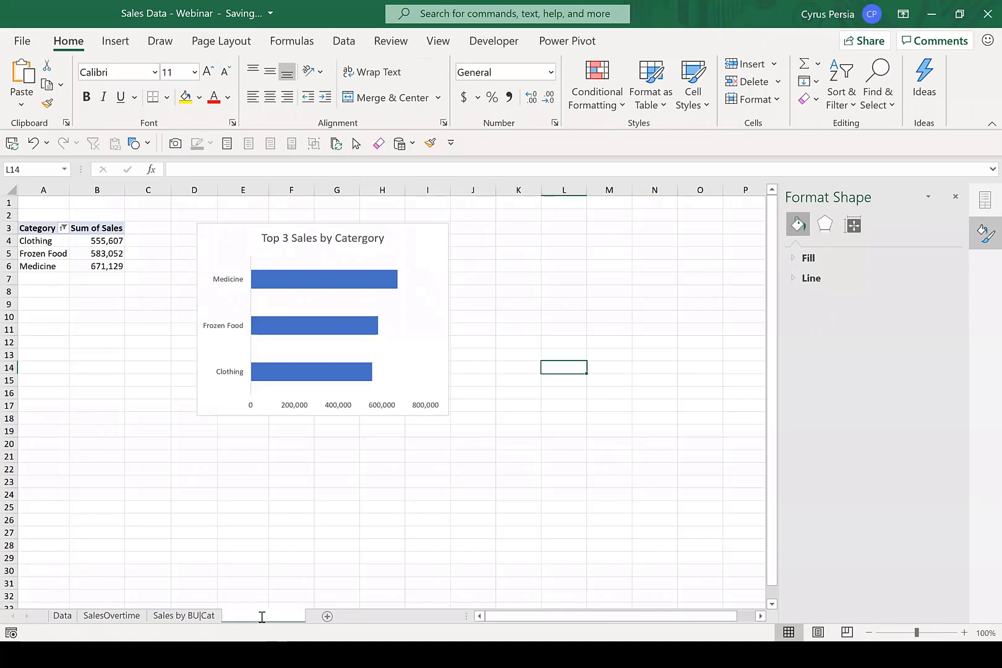
key("ctrl+v")
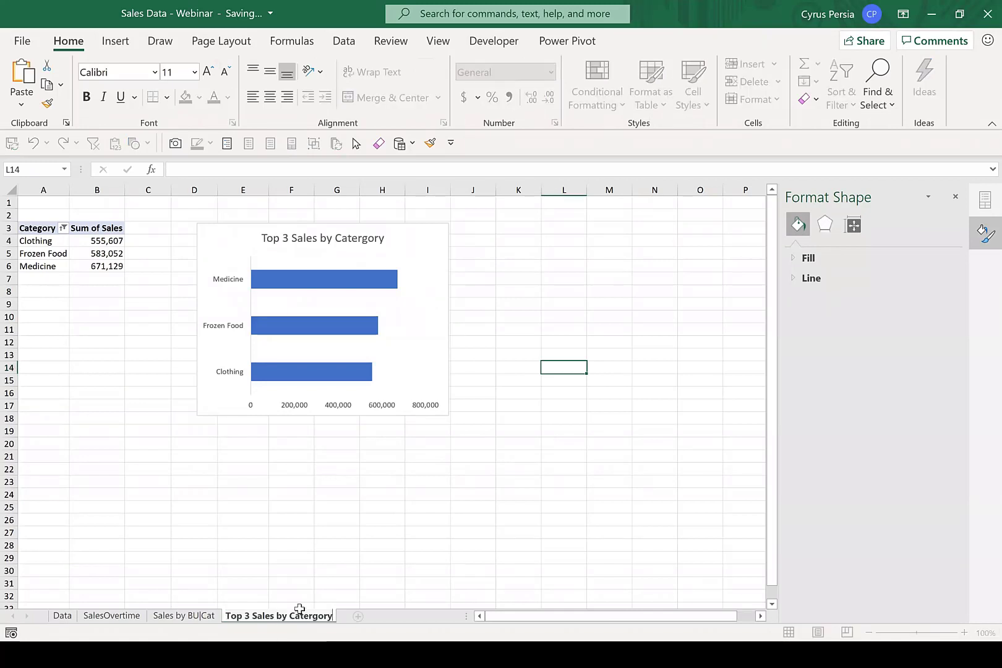
key("BackSpace")
key("BackSpace")
key("BackSpace")
key("BackSpace")
key("BackSpace")
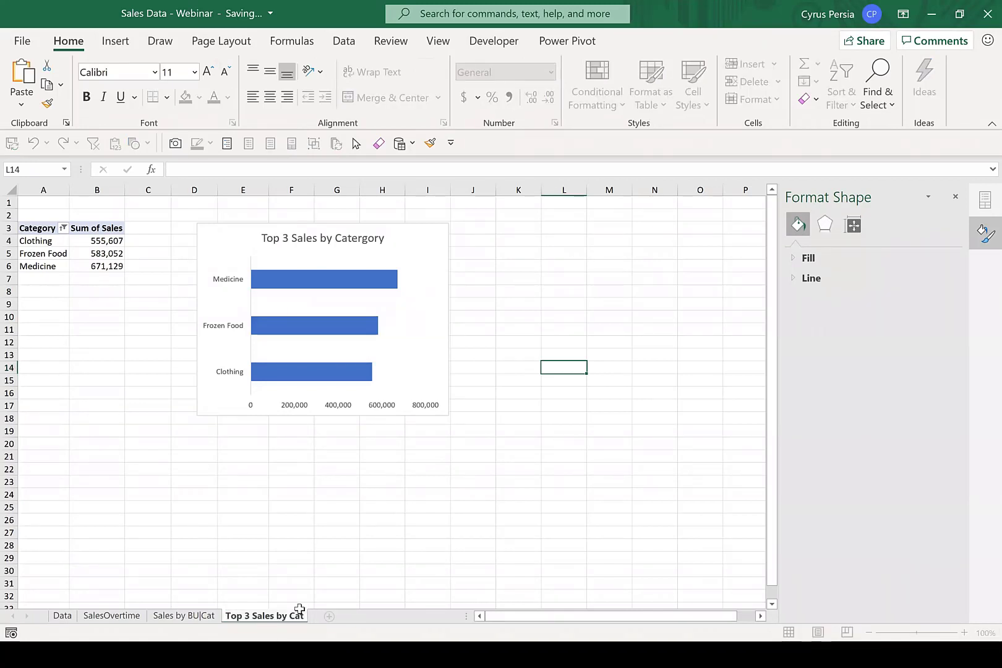
Copy the new sheet name and set it as the PivotTable's name, "Top 3 Sales by Cat".
key("ctrl+a")
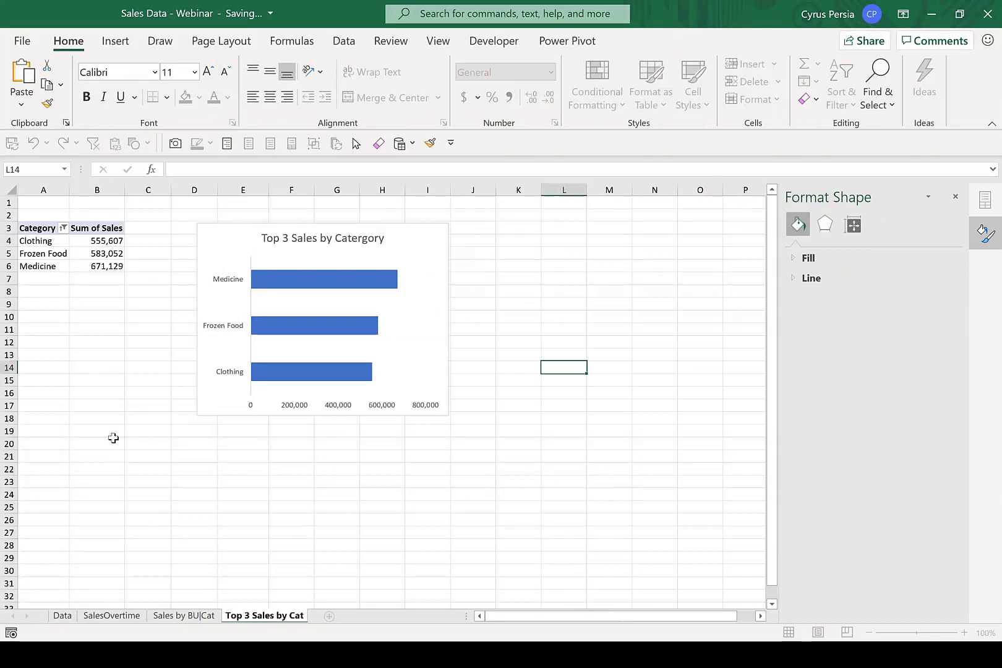
left_click(104, 455)
left_click(100, 242)
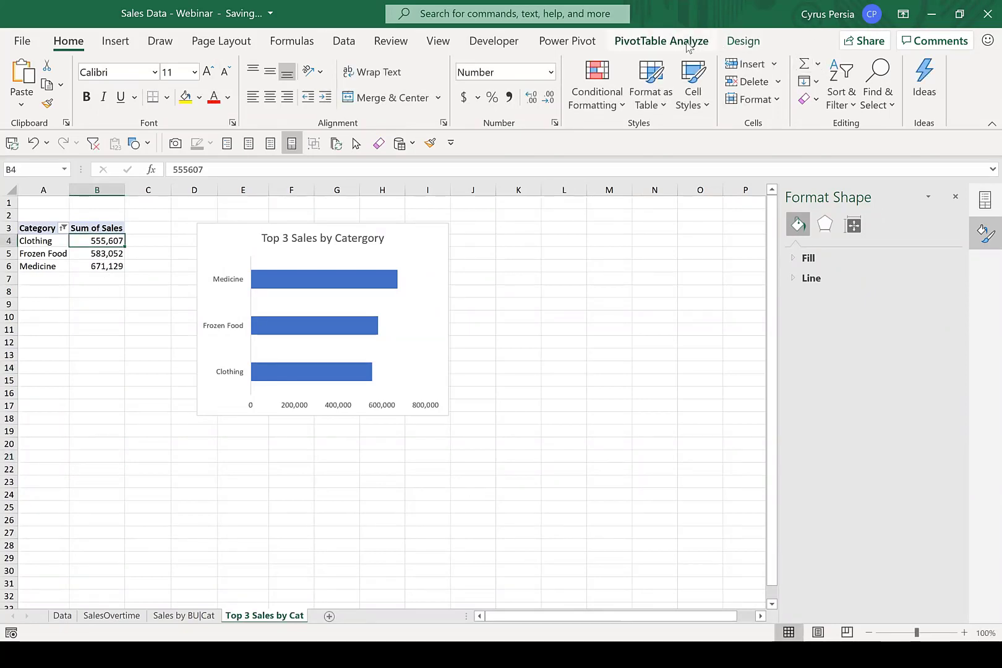
left_click(741, 41)
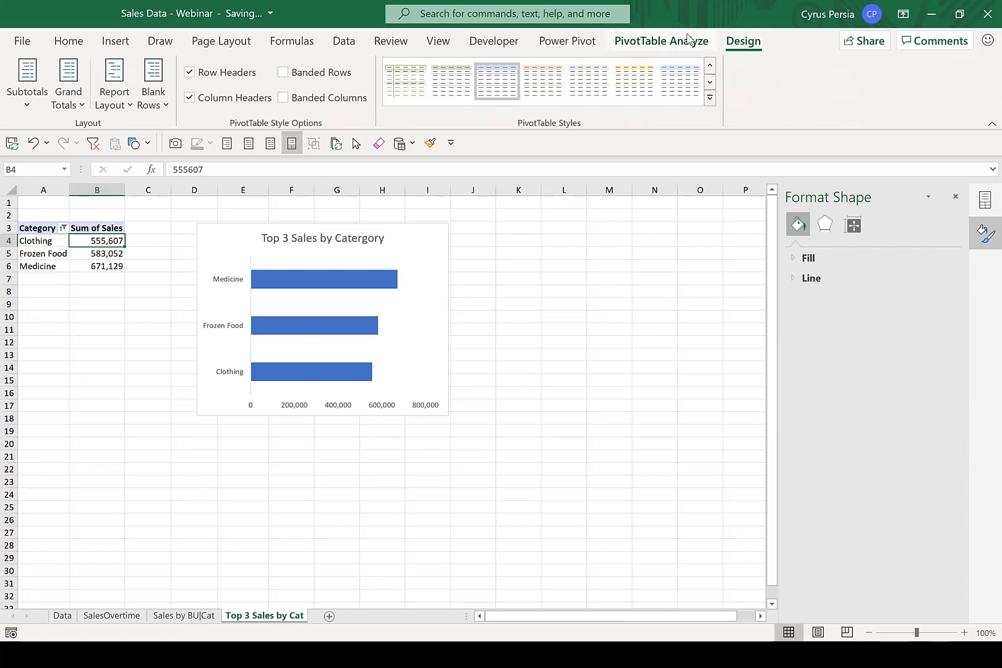
left_click(663, 41)
left_click(9, 108)
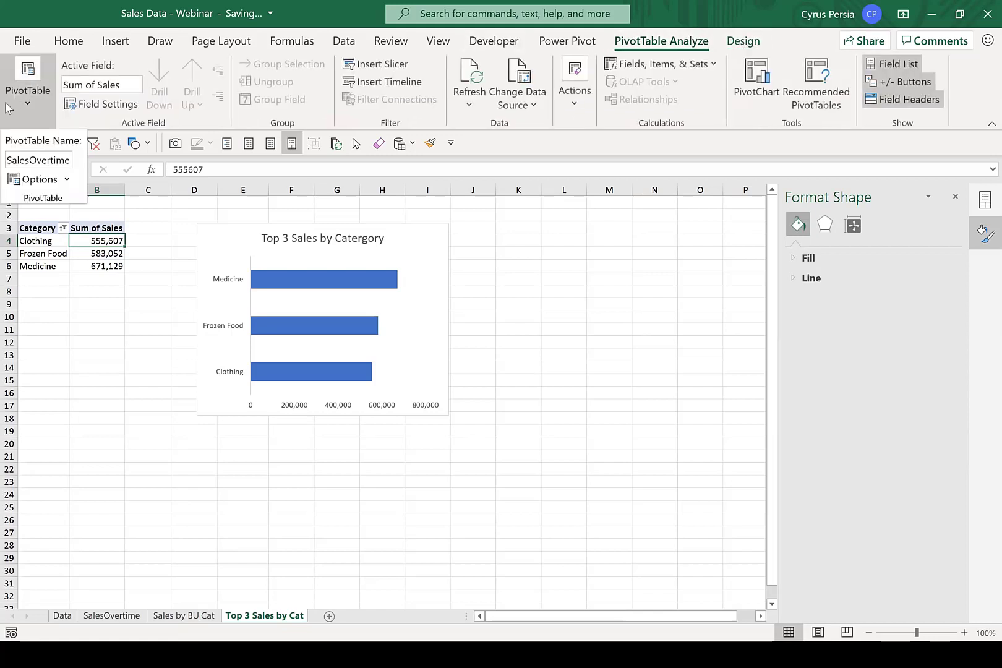
left_click(39, 158)
key("ctrl+v")
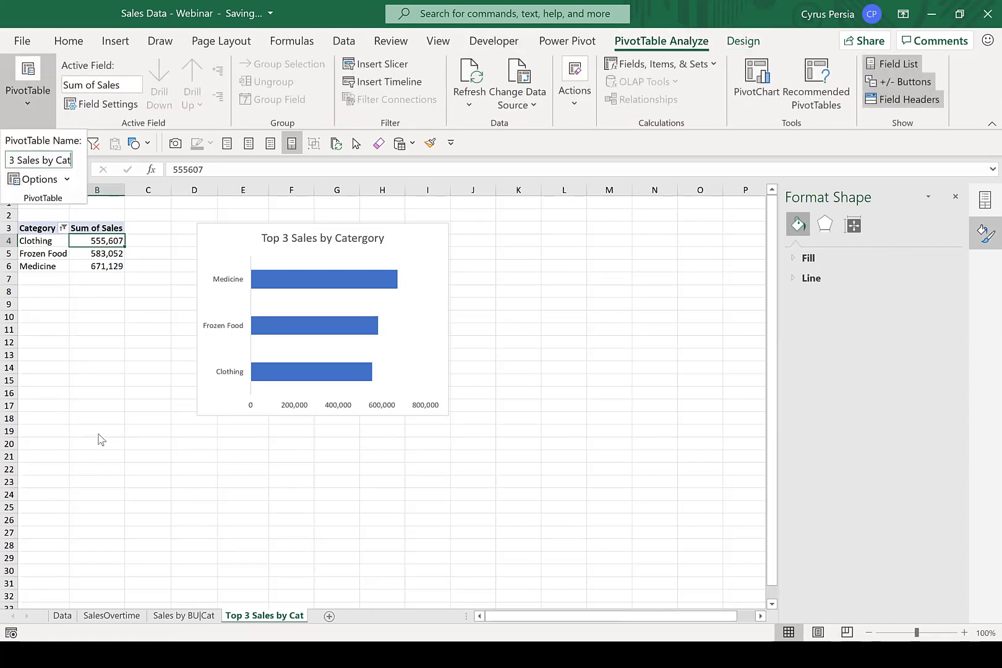
key("Return")
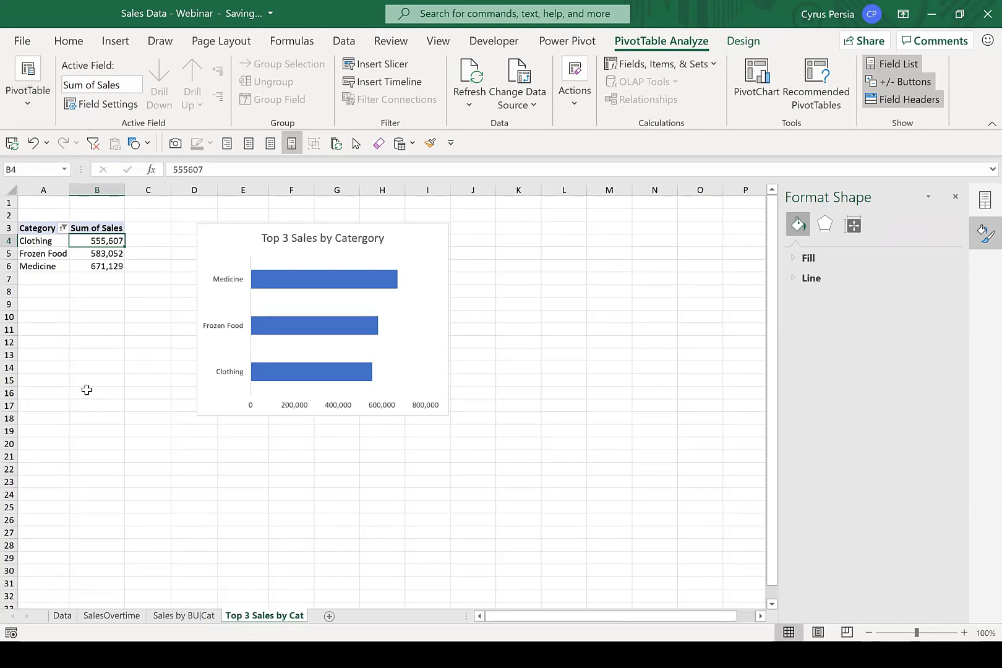
left_click(440, 484)
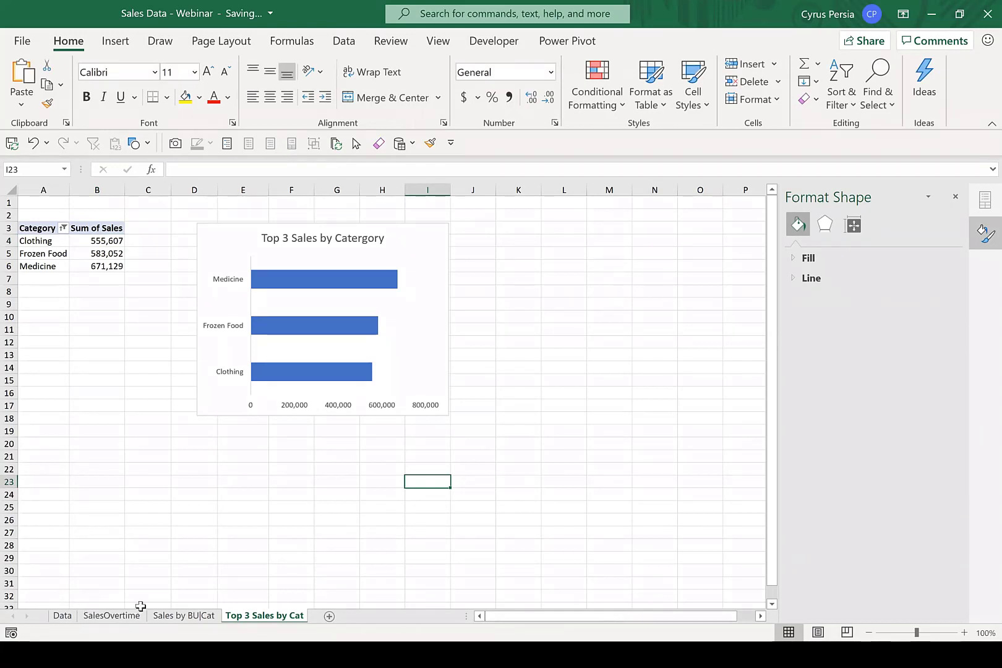
Duplicate the SalesOvertime sheet after the Top 3 Sales by Cat sheet and select a value cell in the copied PivotTable.
left_click(292, 571)
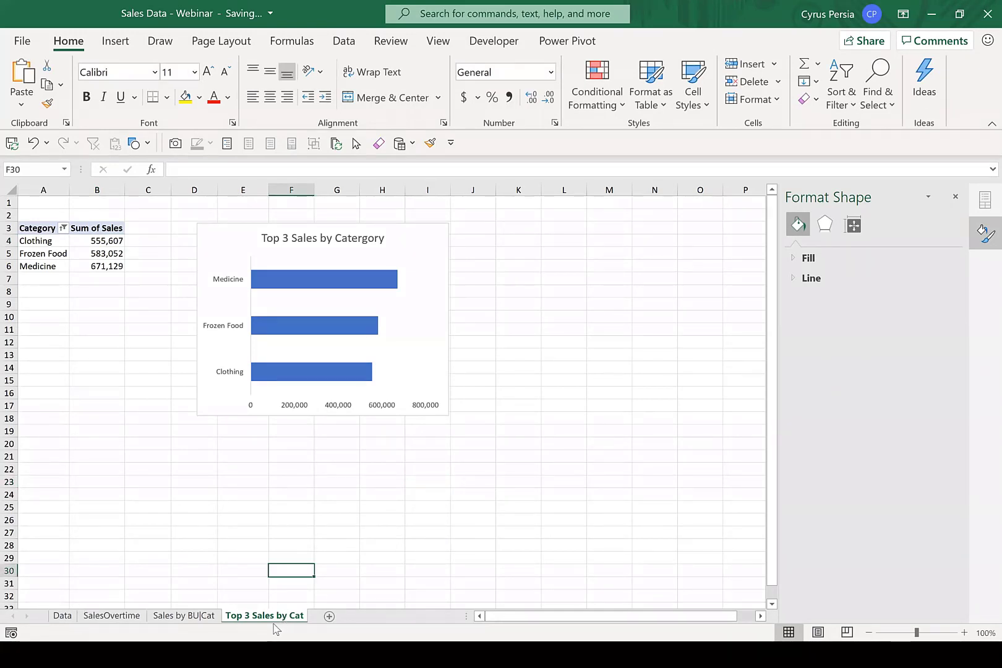
left_click(122, 618)
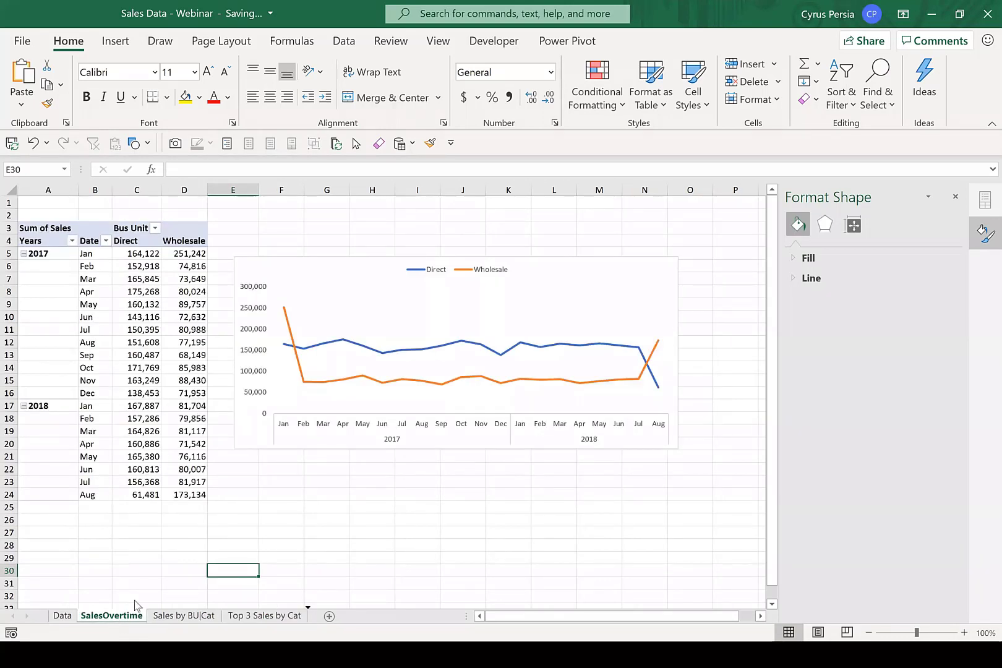
left_click_drag(136, 605, 308, 615)
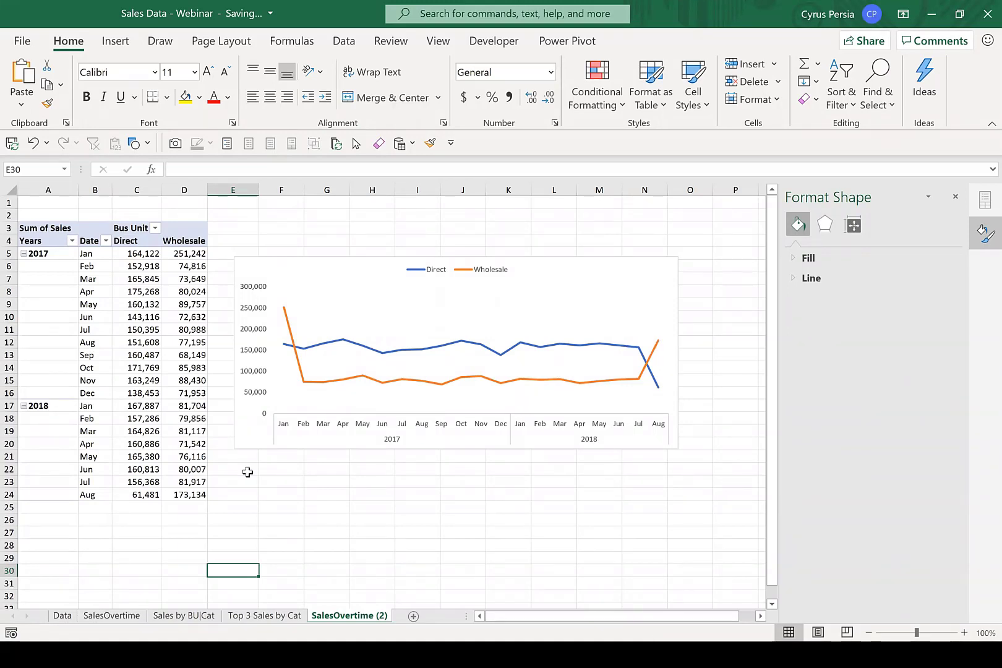
left_click(144, 314)
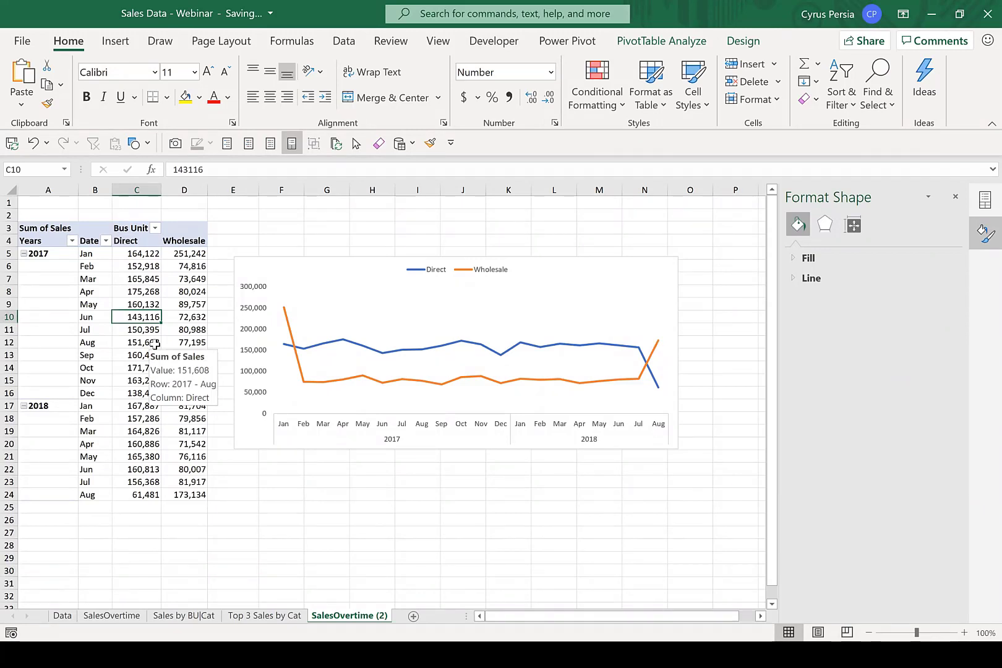
Remove Bus Unit, Years and Date from the copied PivotTable's layout and add City as its row field.
left_click(986, 200)
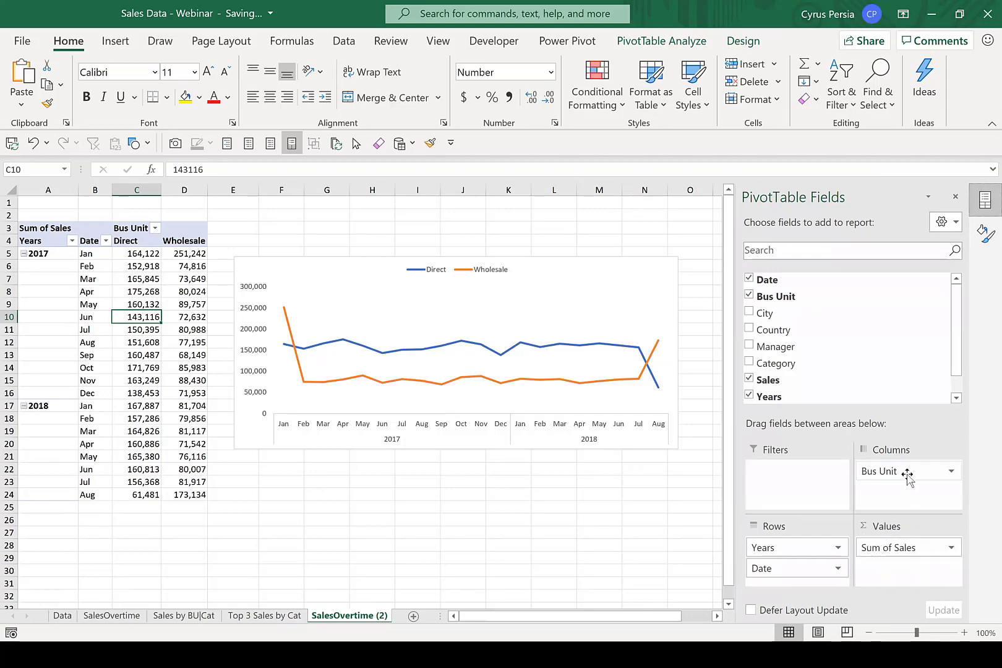
left_click_drag(906, 472, 626, 527)
left_click_drag(779, 548, 649, 527)
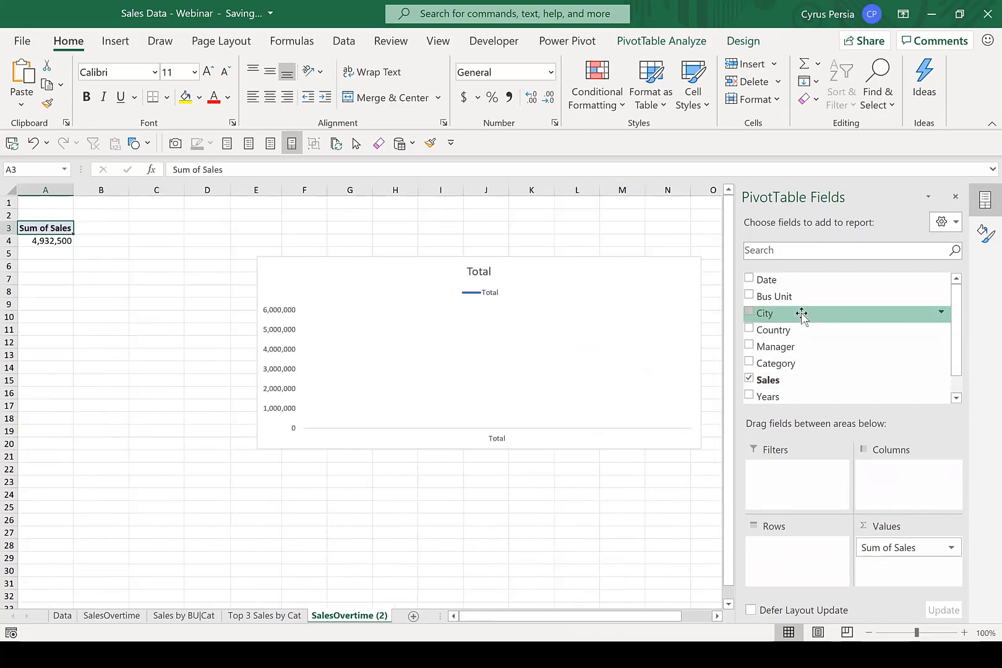
left_click_drag(801, 313, 817, 546)
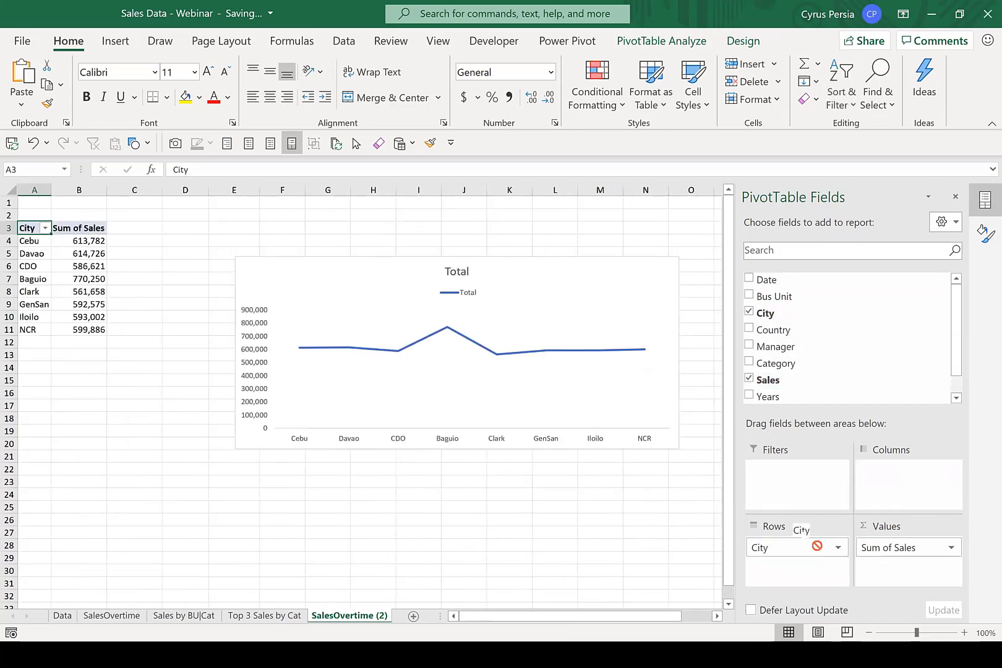
Change the PivotChart on the copied sheet from a line chart to a Clustered Bar chart.
left_click(615, 269)
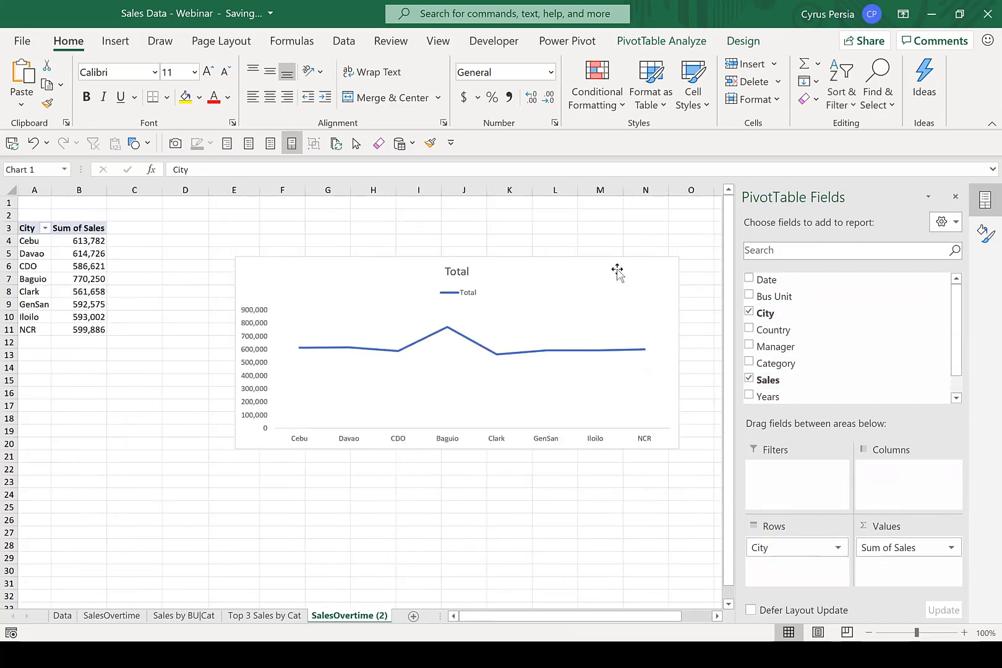
left_click(742, 41)
left_click(871, 97)
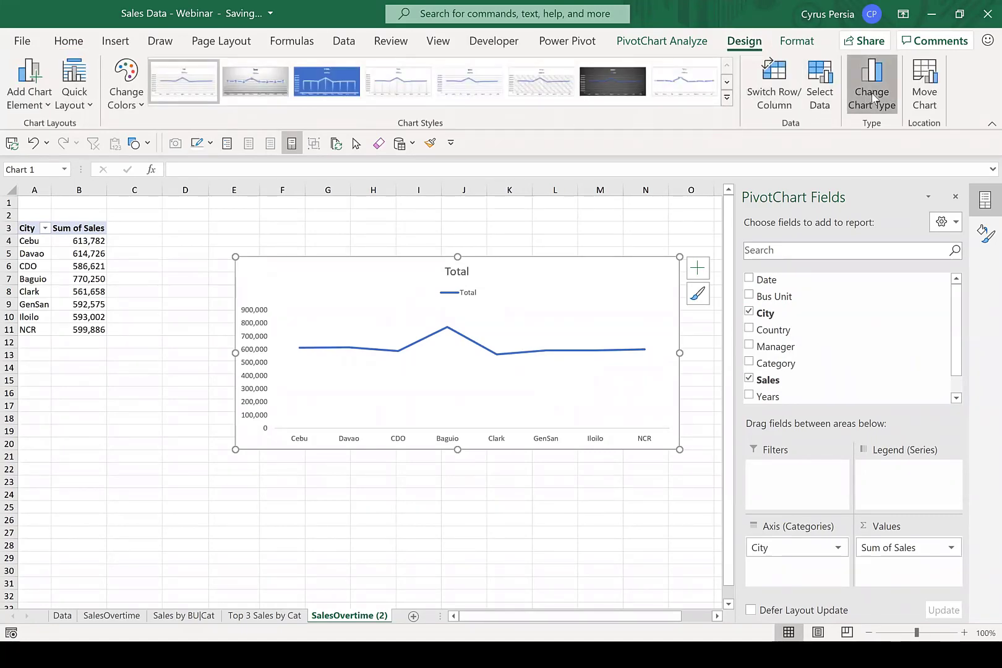
left_click(289, 216)
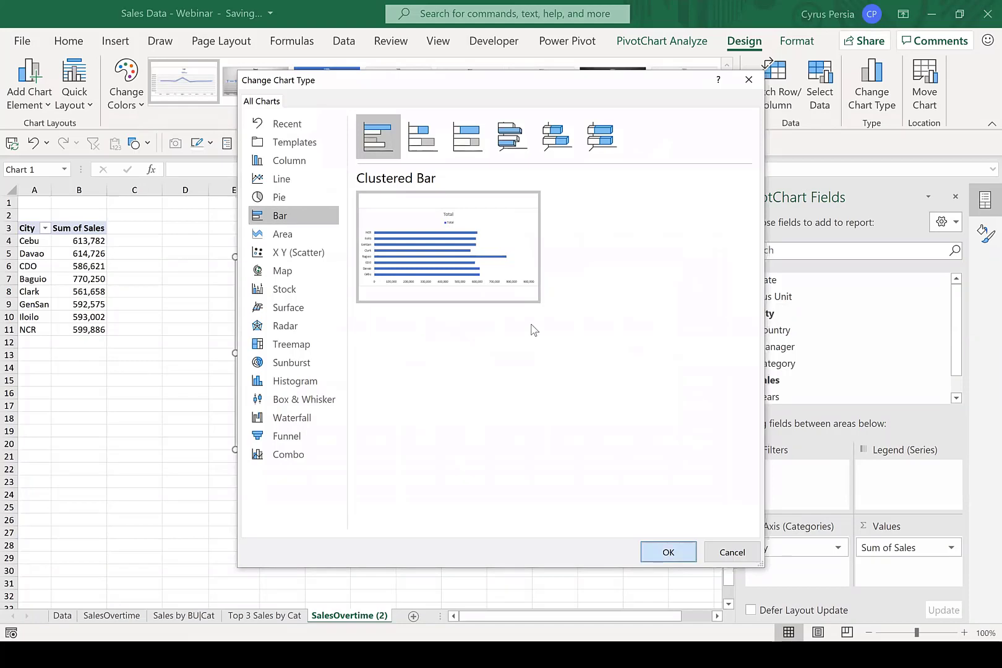
key("Return")
Filter the City field to show only the top 3 items by Sum of Sales.
left_click(45, 228)
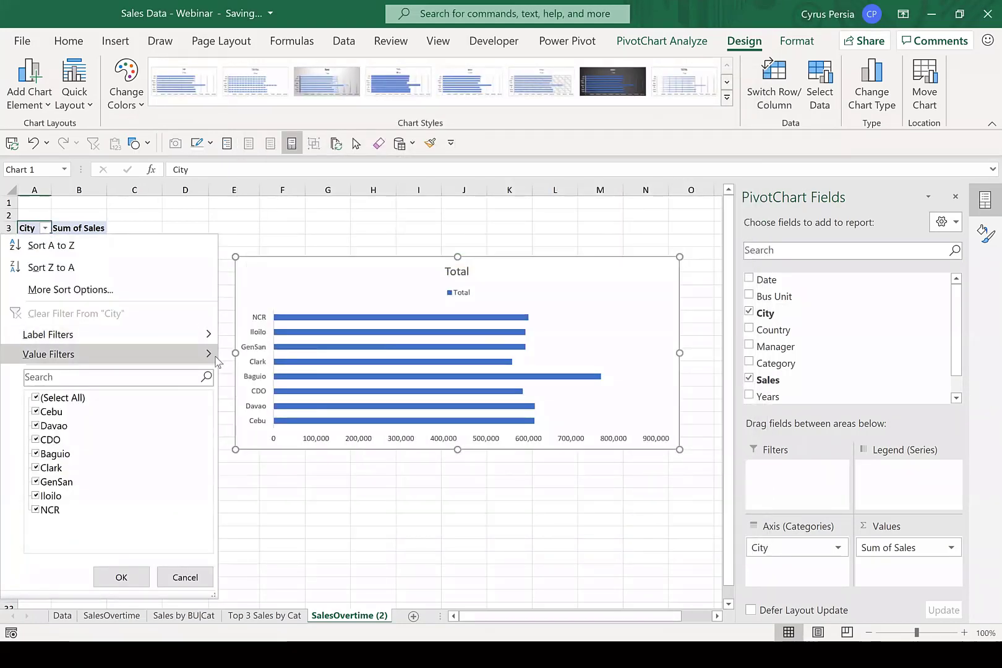
left_click(303, 562)
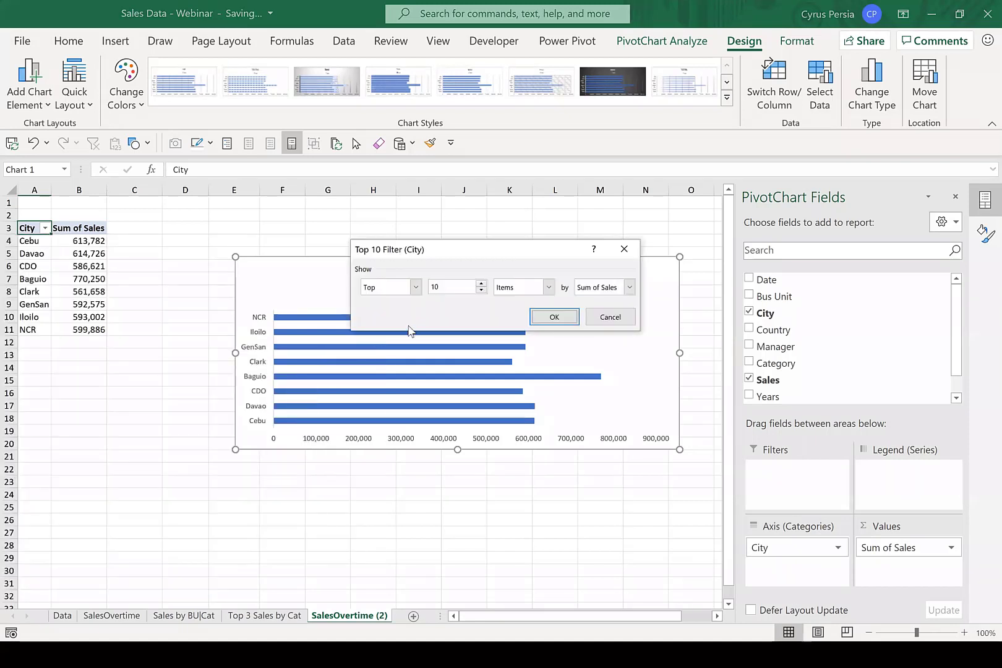
double_click(450, 282)
left_click(554, 316)
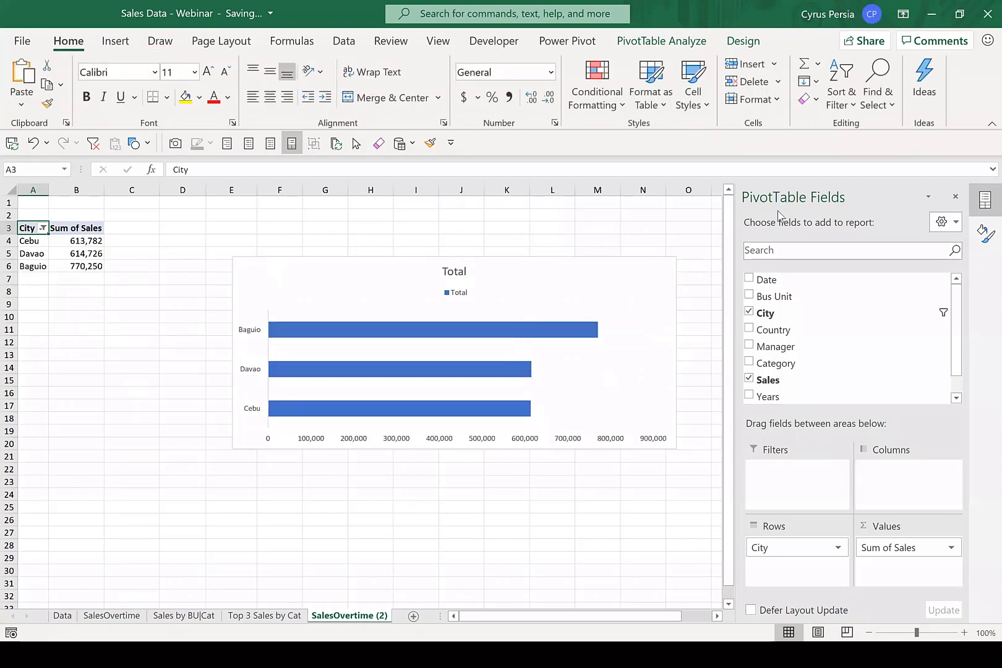
Narrow the city bar chart to about half its width and remove its legend.
left_click(625, 266)
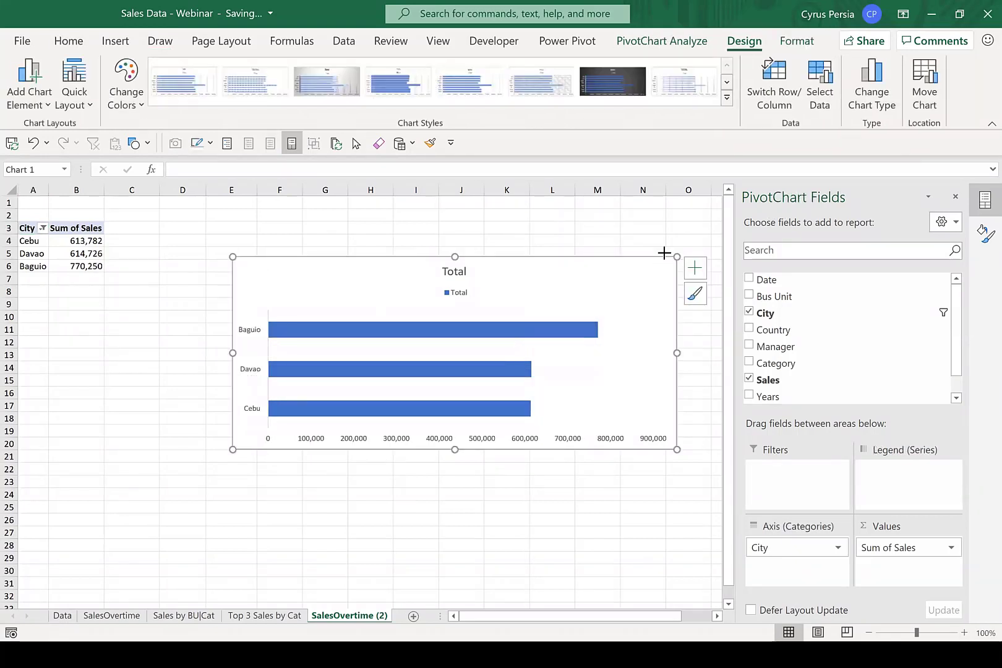
left_click_drag(677, 256, 464, 264)
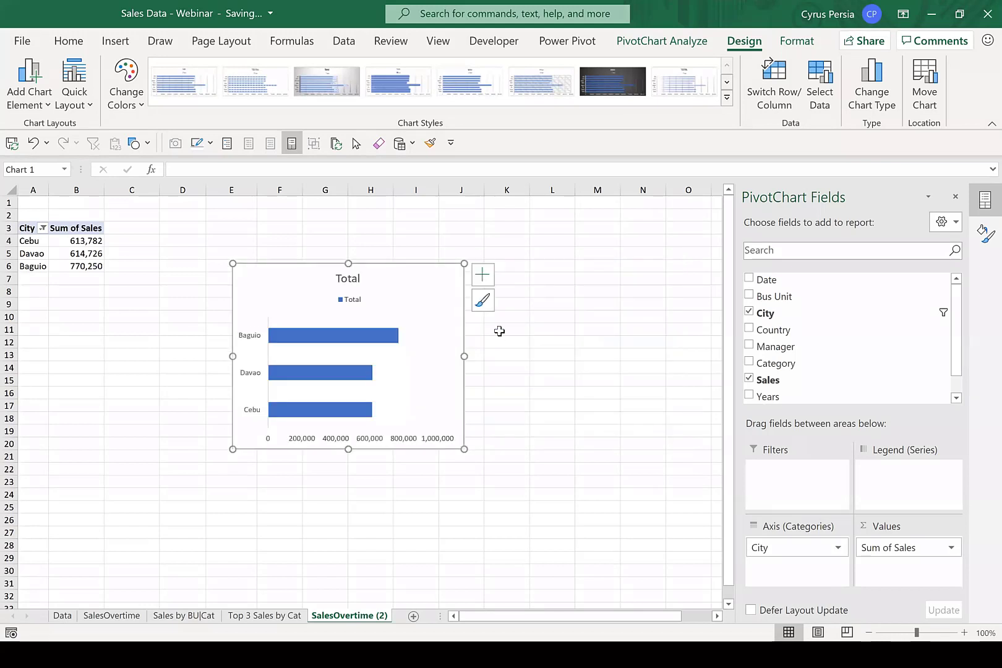
left_click(486, 274)
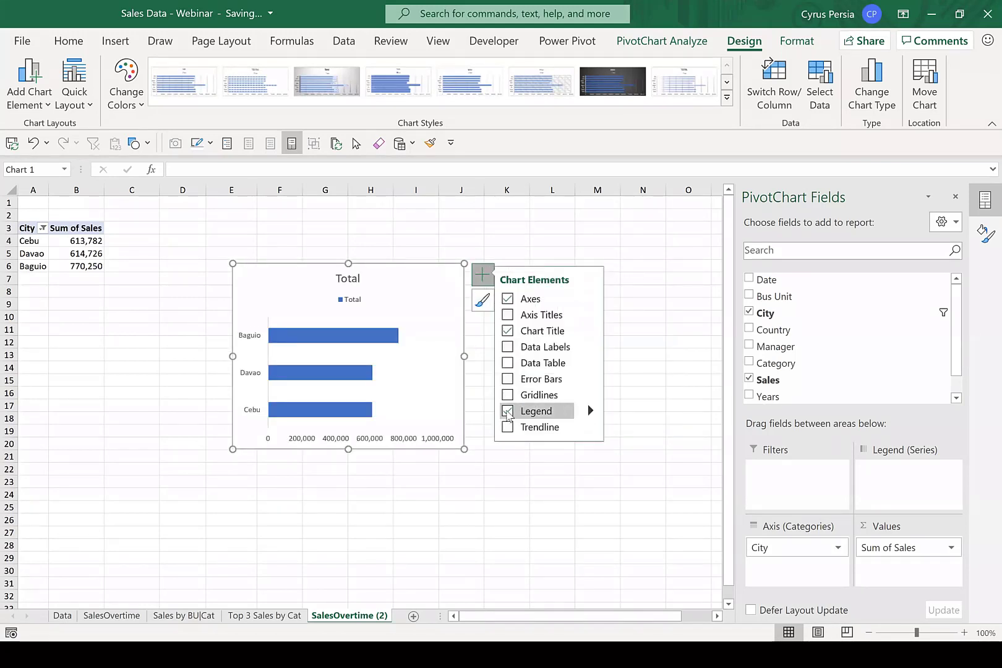
left_click(507, 412)
left_click(620, 253)
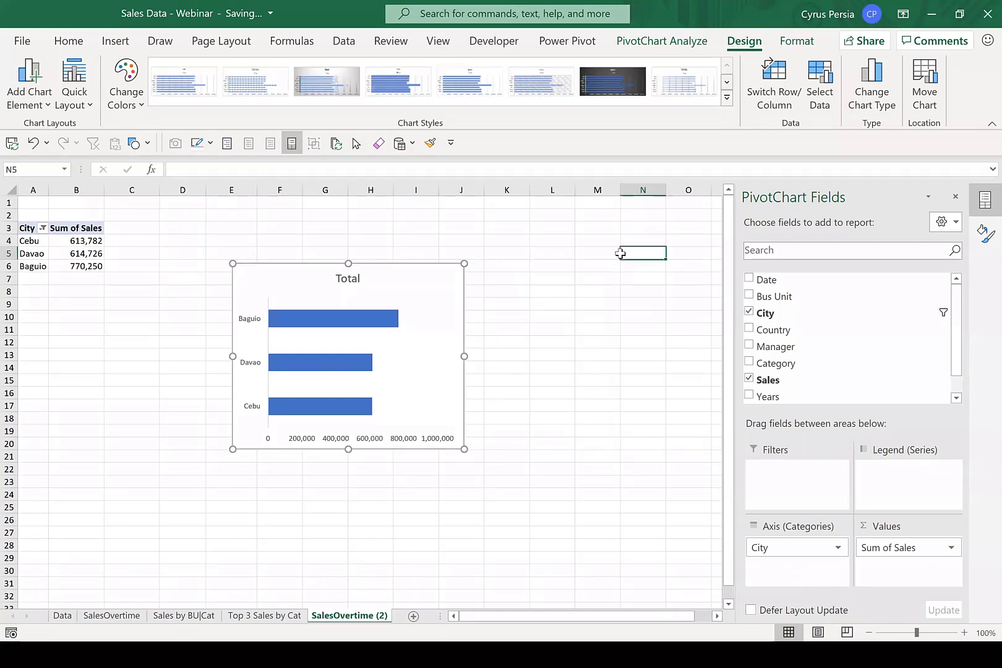
Replace the city bar chart's title with "Top 3 Sales by City", reusing the copied category name.
left_click(344, 277)
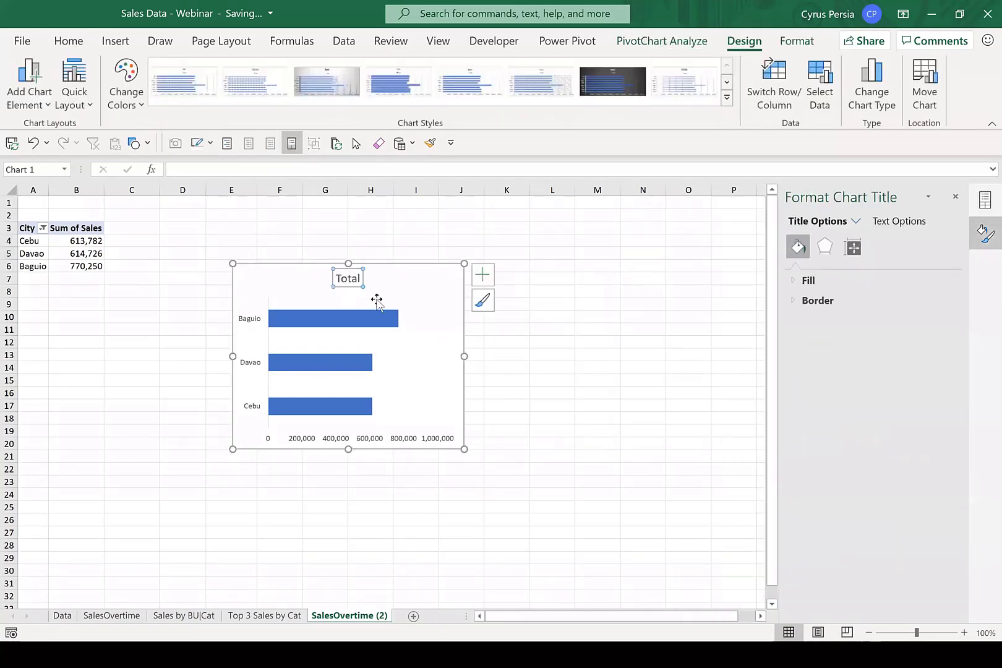
double_click(341, 279)
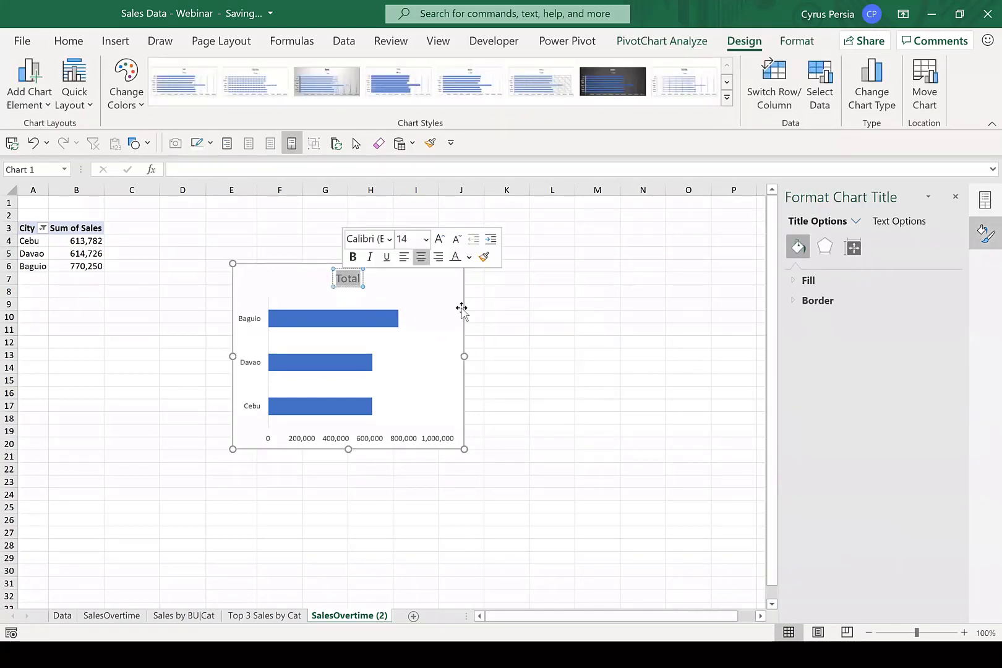
type("Top 3 Sales by Cat")
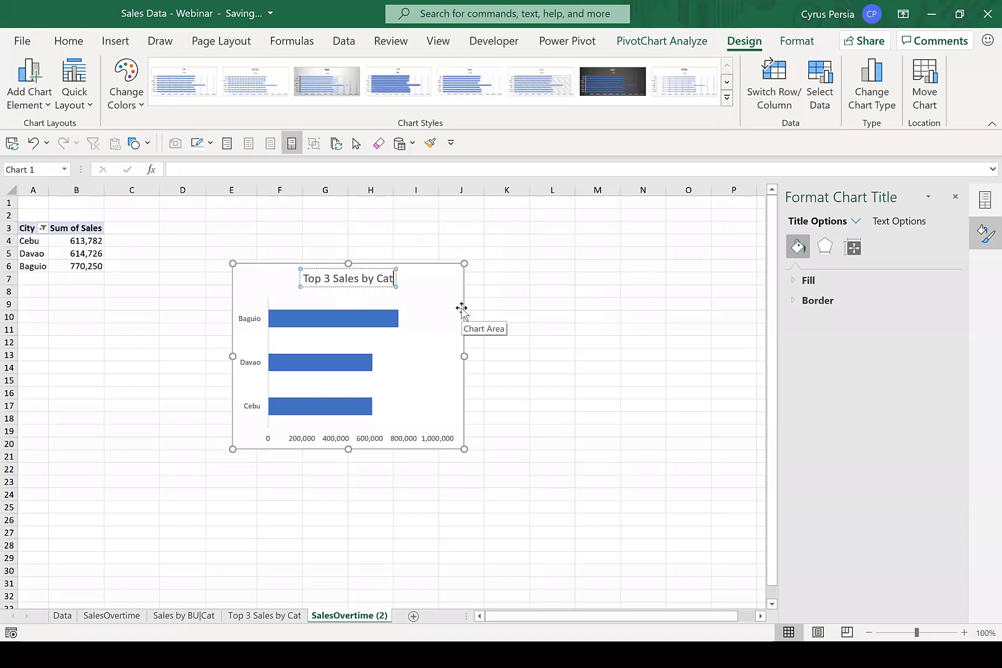
left_click(376, 278)
key("Right")
type("ity")
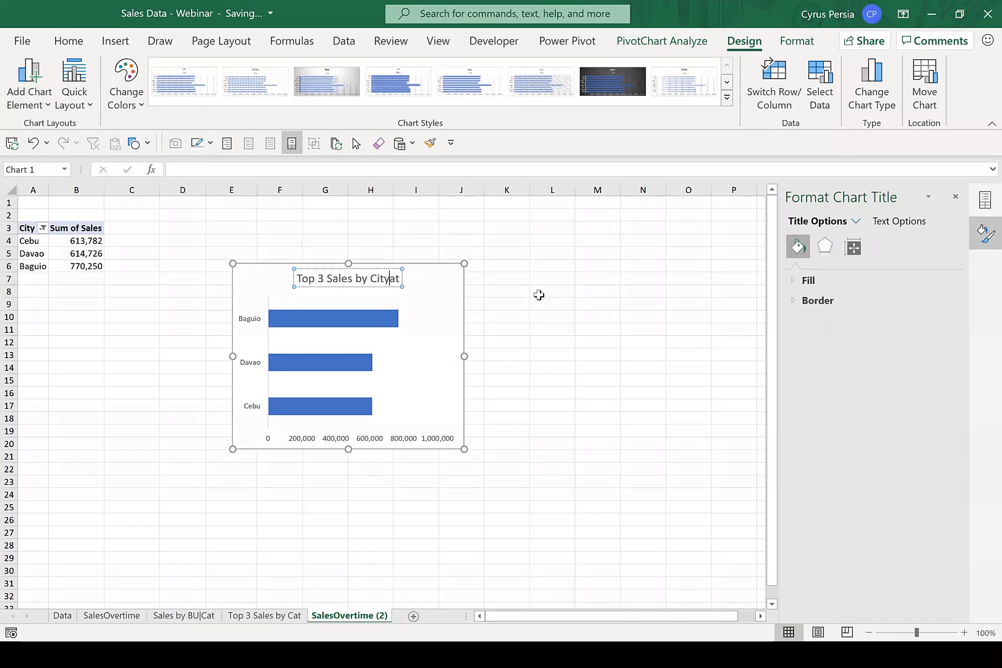
key("Delete")
key("Delete")
Copy the chart title and use it to rename the SalesOvertime (2) sheet "Top 3 Sales by City".
key("ctrl+a")
key("ctrl+c")
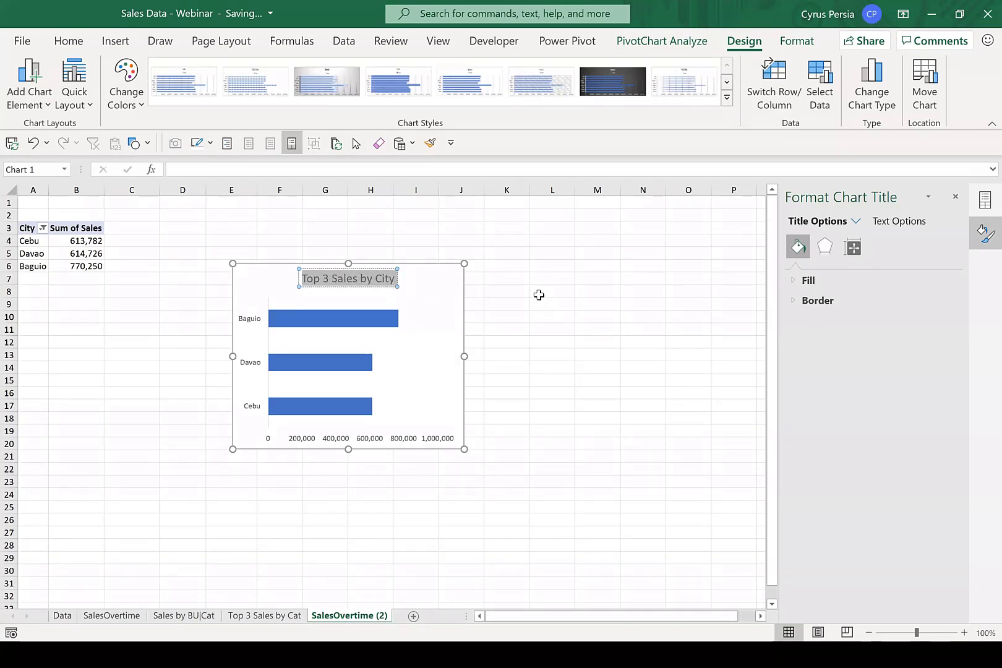
left_click(527, 383)
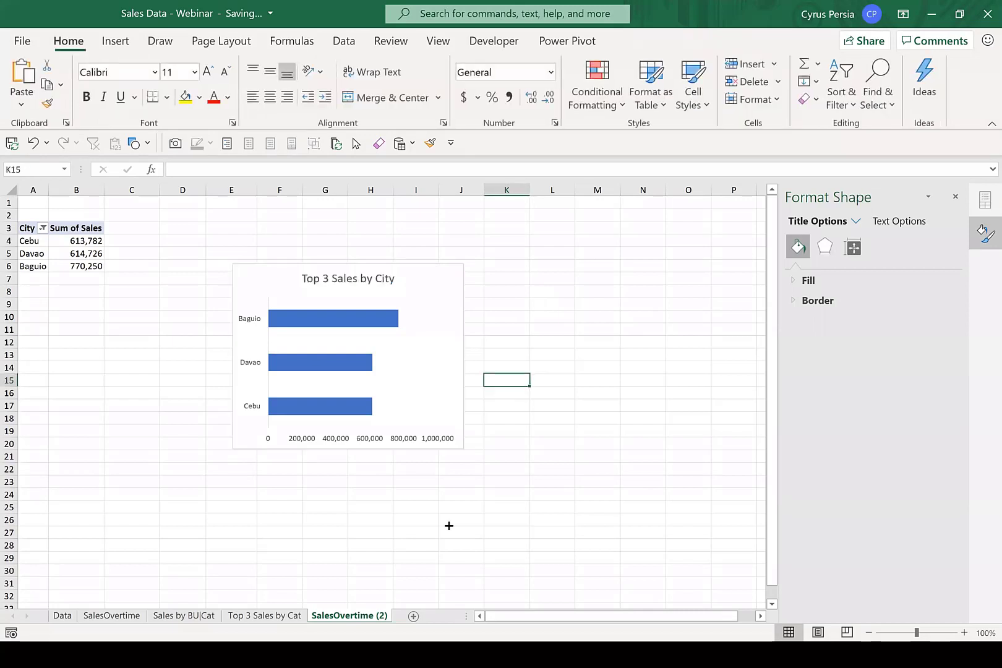
double_click(355, 616)
key("ctrl+v")
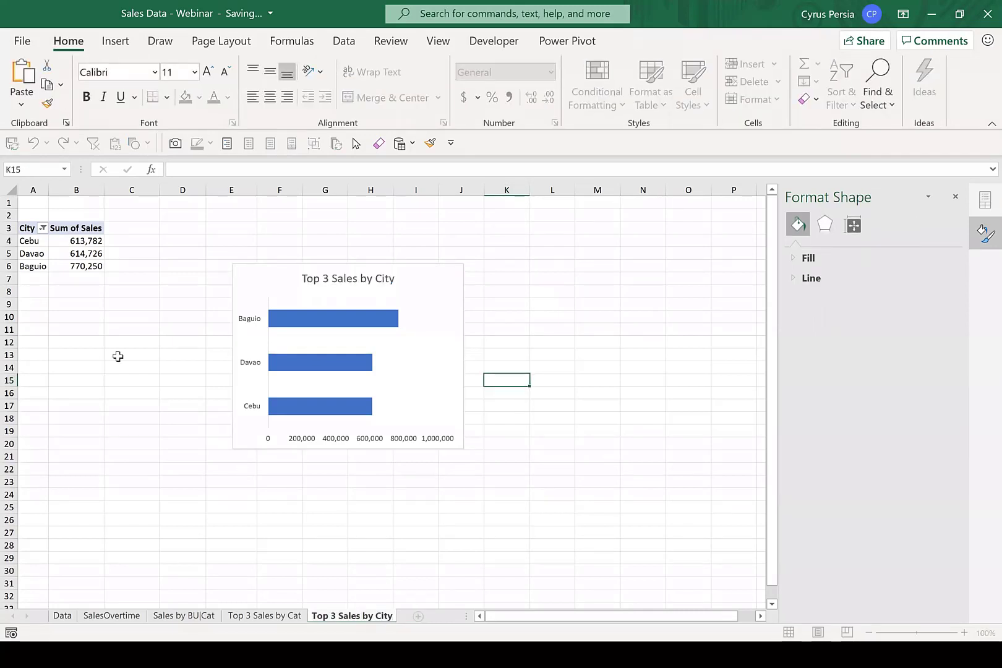
left_click(151, 344)
Set the city PivotTable's name to the copied text "Top 3 Sales by City".
left_click(79, 253)
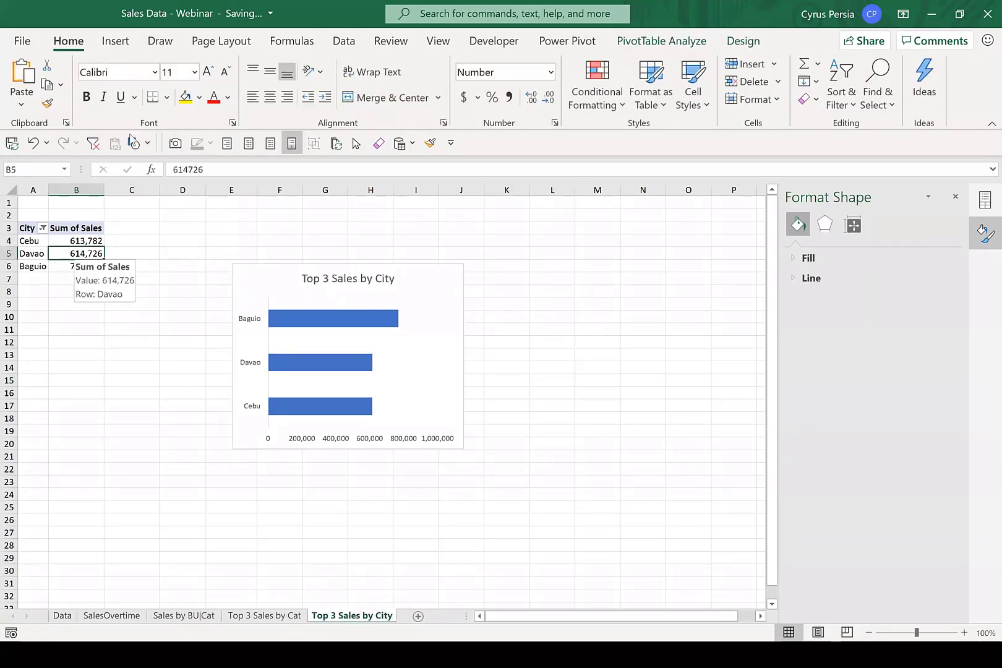
left_click(635, 44)
left_click(28, 90)
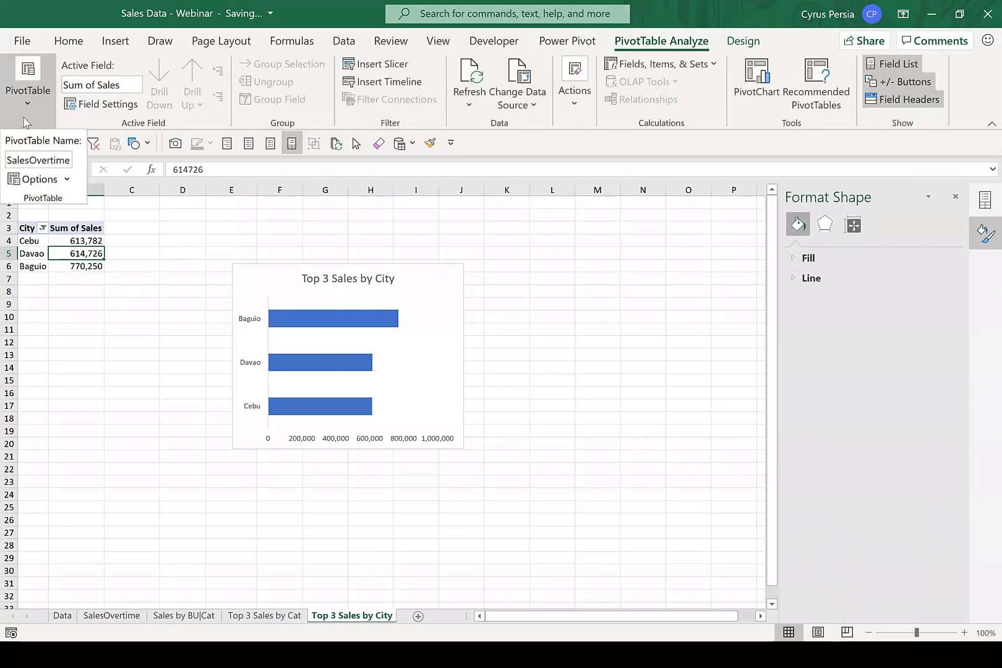
double_click(38, 162)
key("ctrl+v")
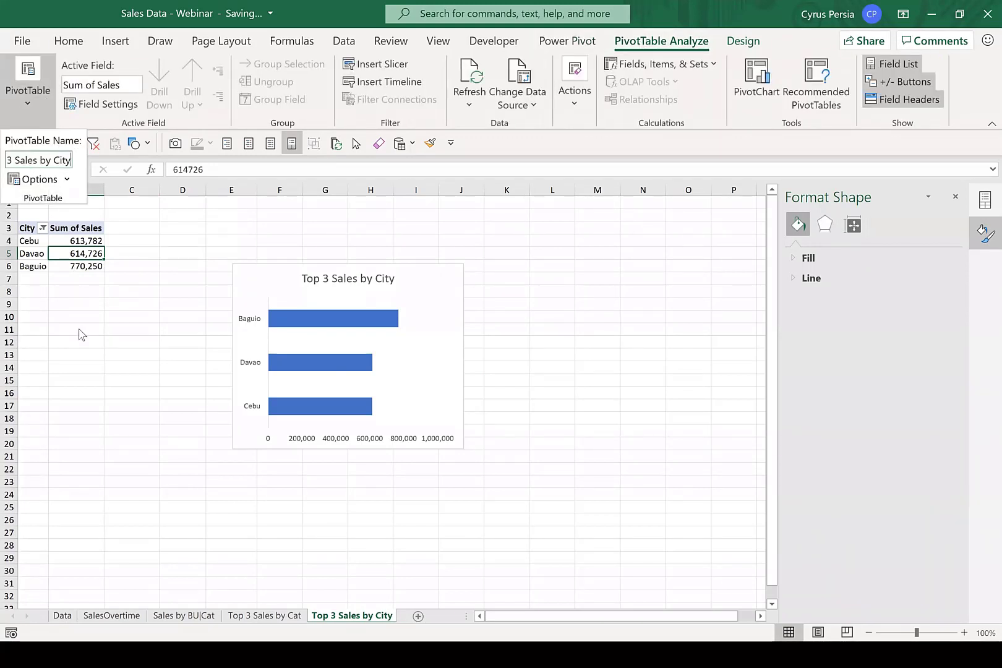
key("Return")
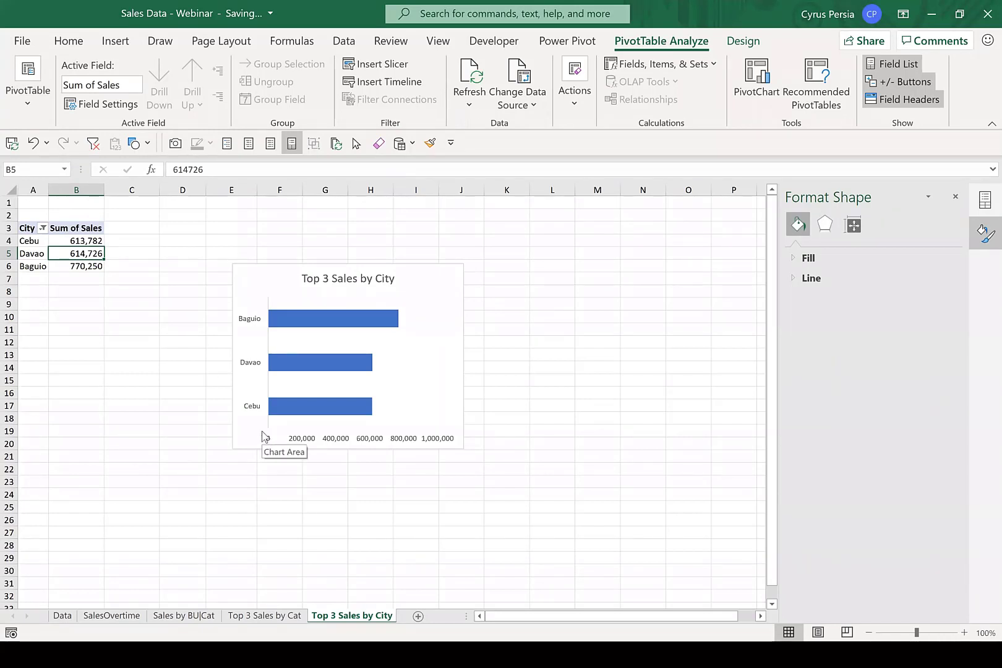
key("alt+Tab")
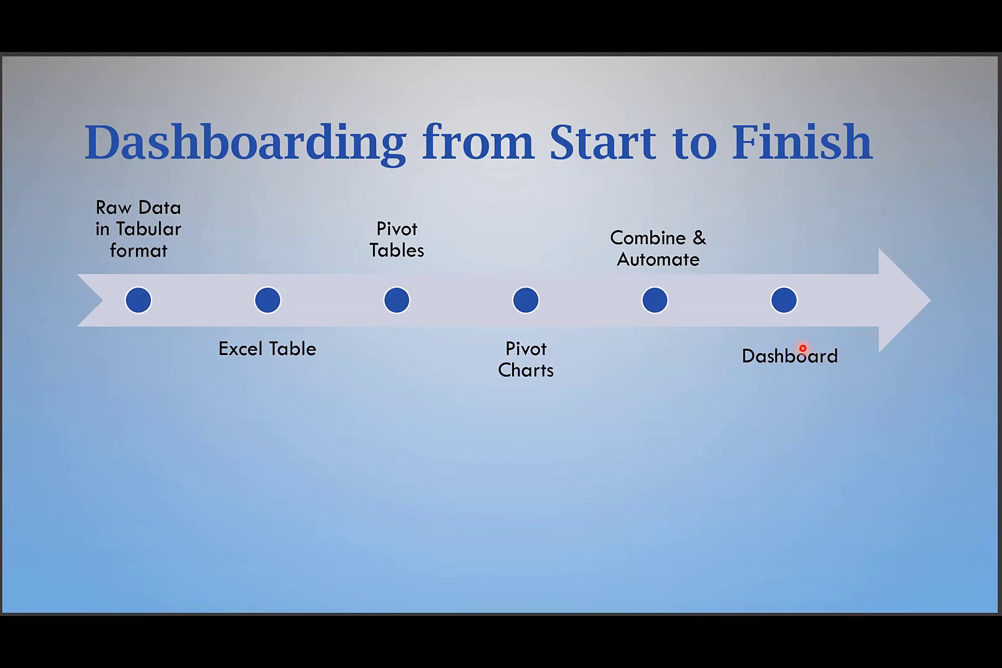
key("alt+Tab")
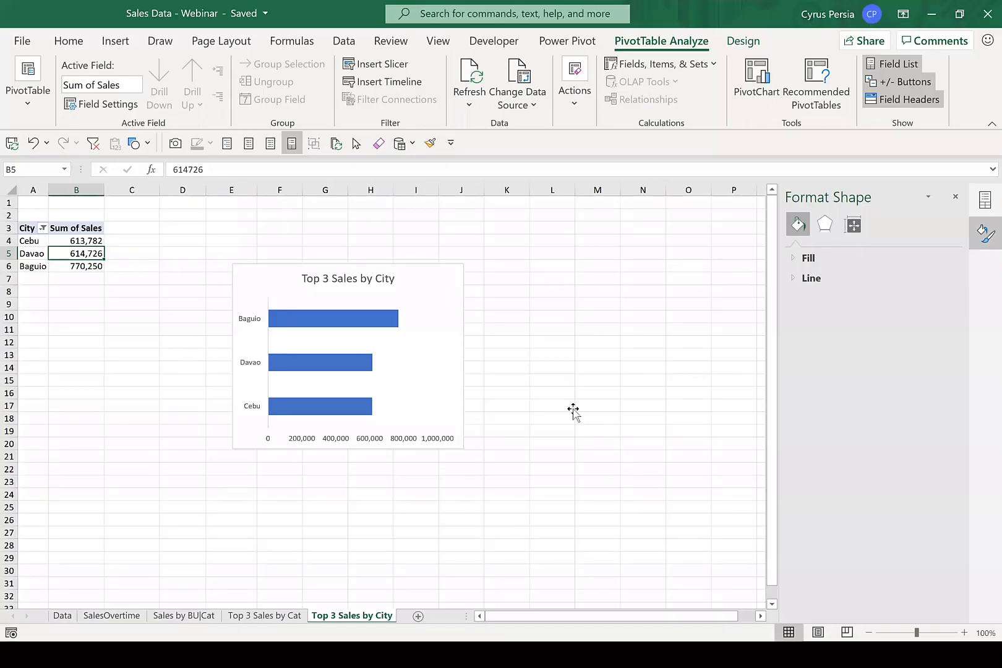
left_click(579, 418)
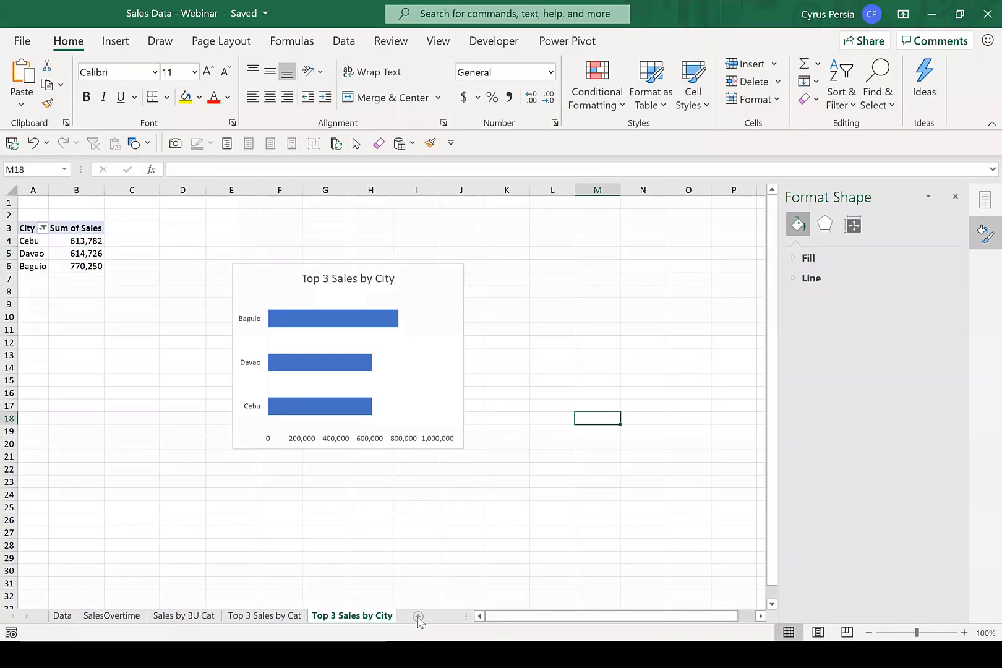
Add a new worksheet after the Top 3 Sales by City sheet and rename it "DB".
left_click(418, 617)
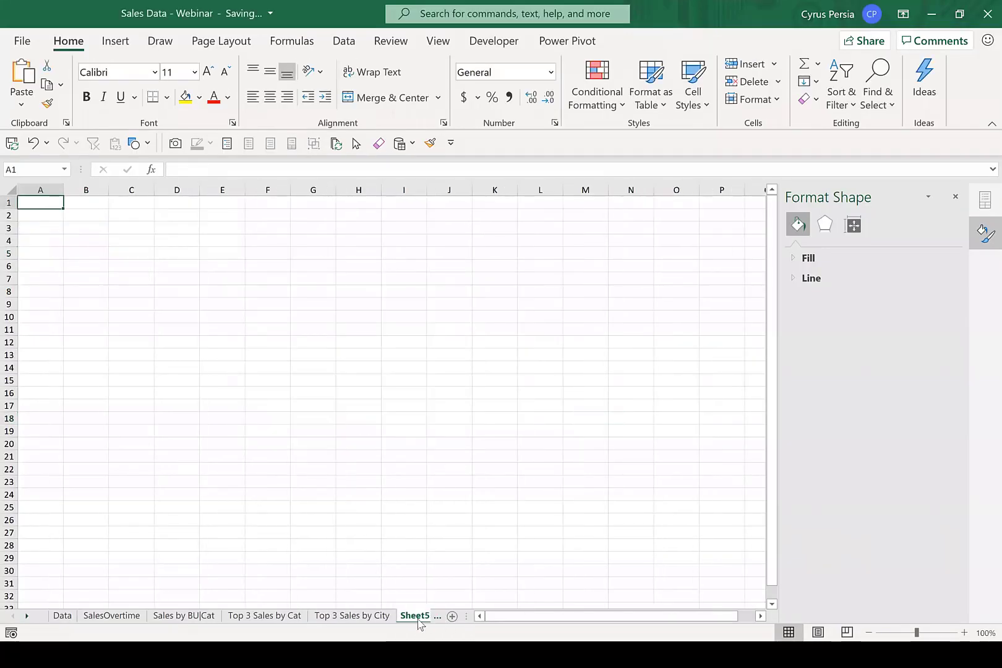
left_click(363, 616)
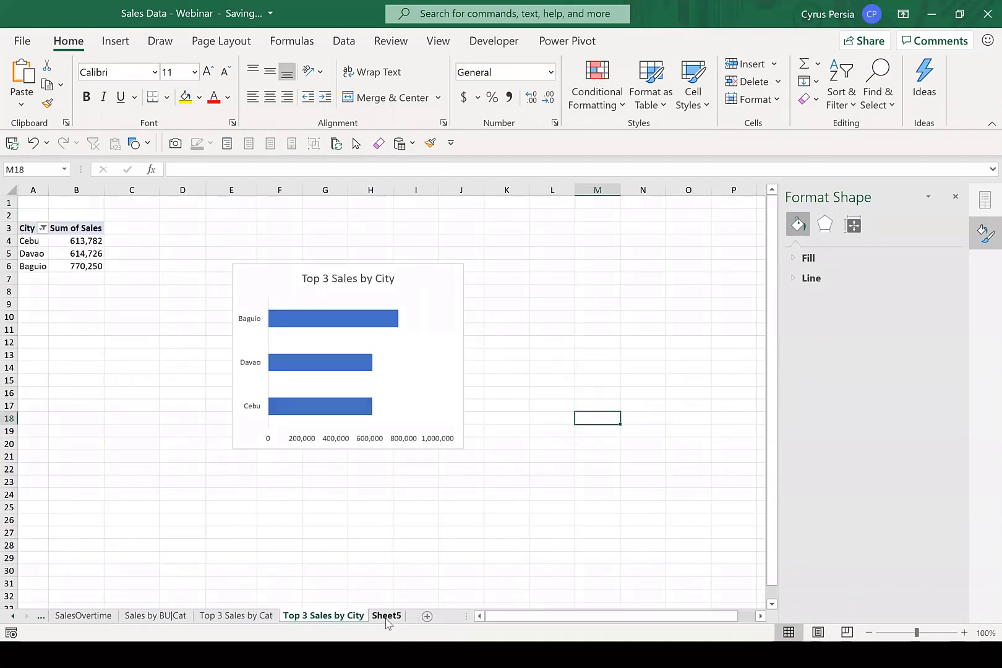
left_click(386, 617)
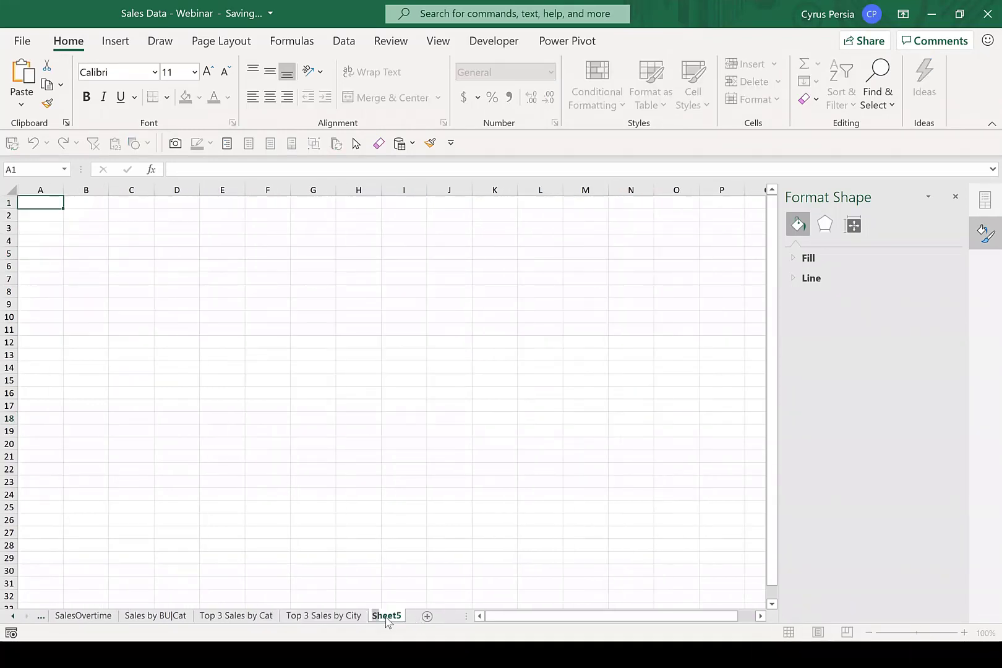
type("DB")
key("Return")
left_click(332, 468)
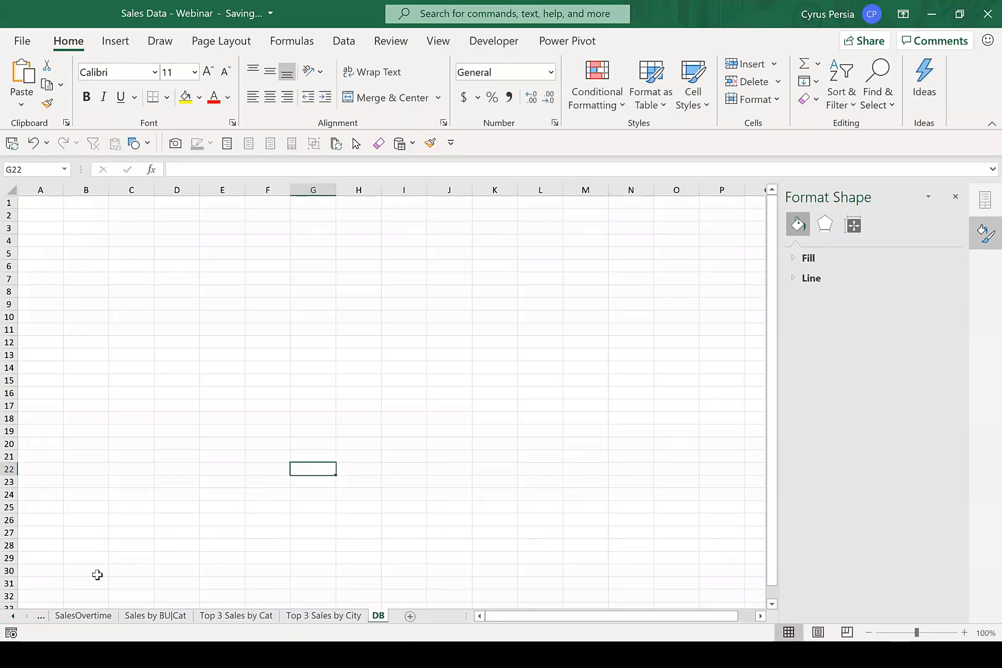
Cut the sales-over-time line chart from the SalesOvertime sheet and paste it at cell D8 on the DB sheet.
left_click(83, 616)
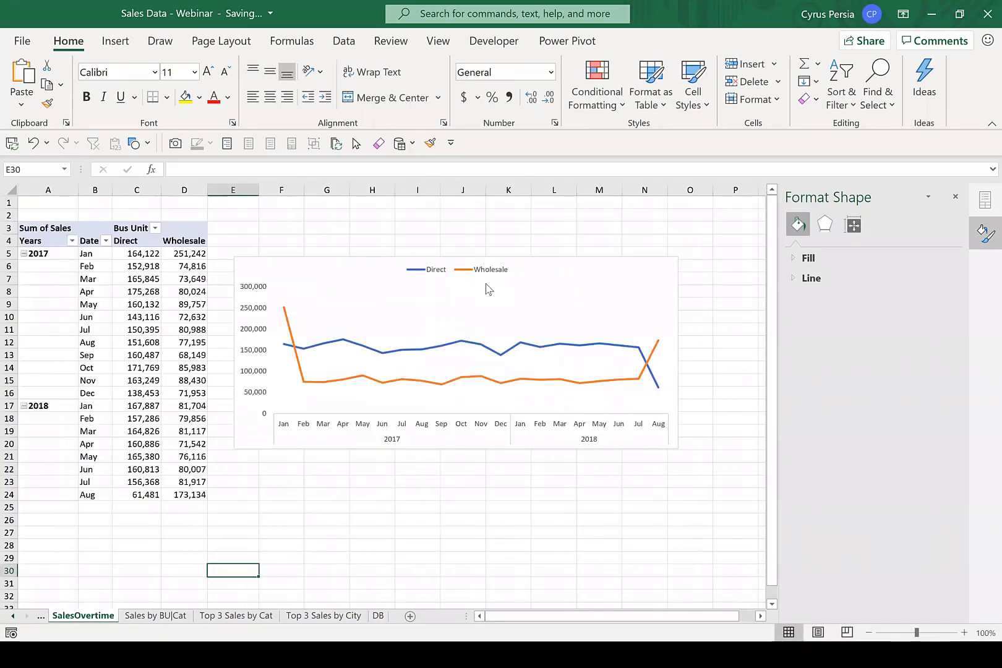
left_click(562, 260)
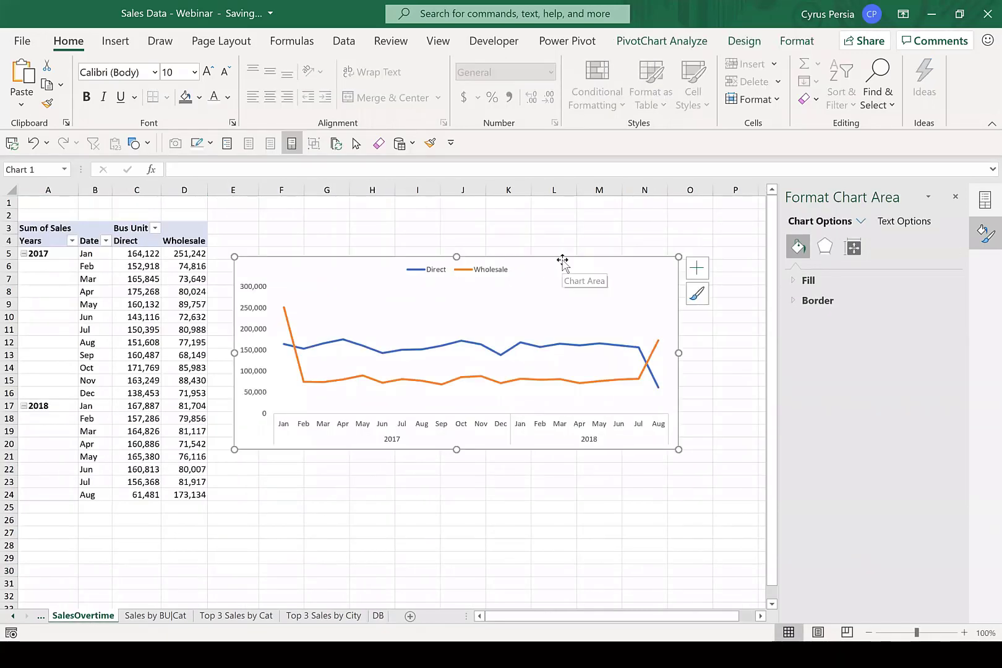
key("Delete")
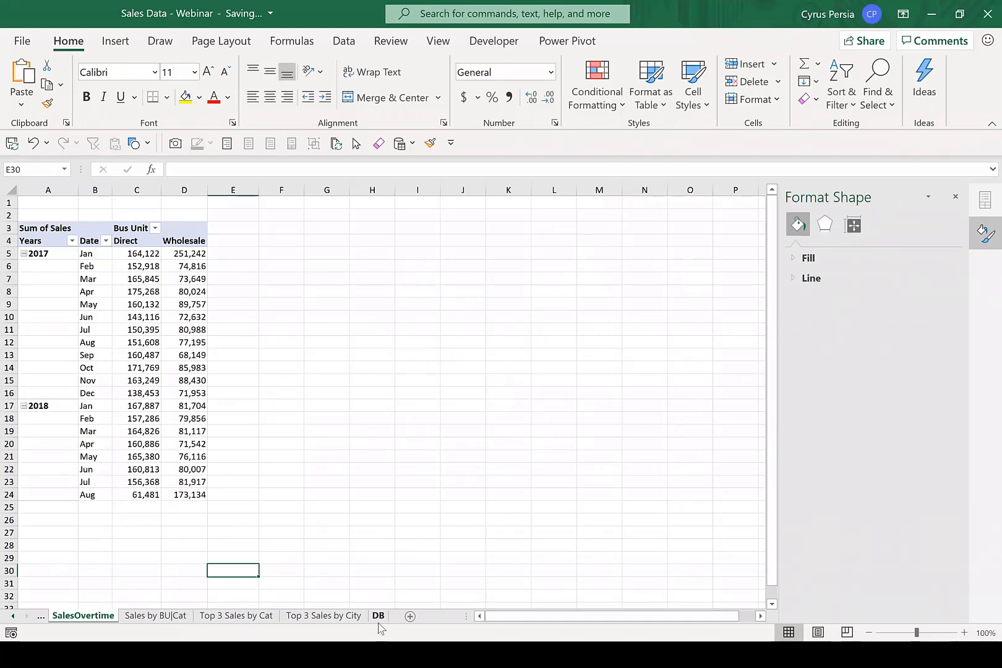
left_click(379, 615)
left_click(189, 291)
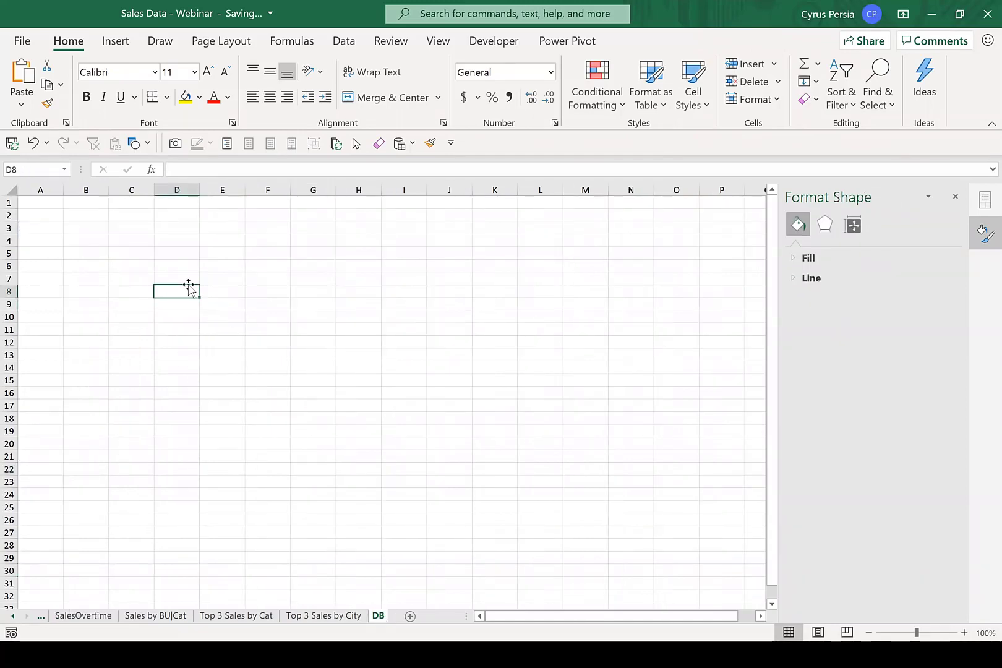
key("ctrl+v")
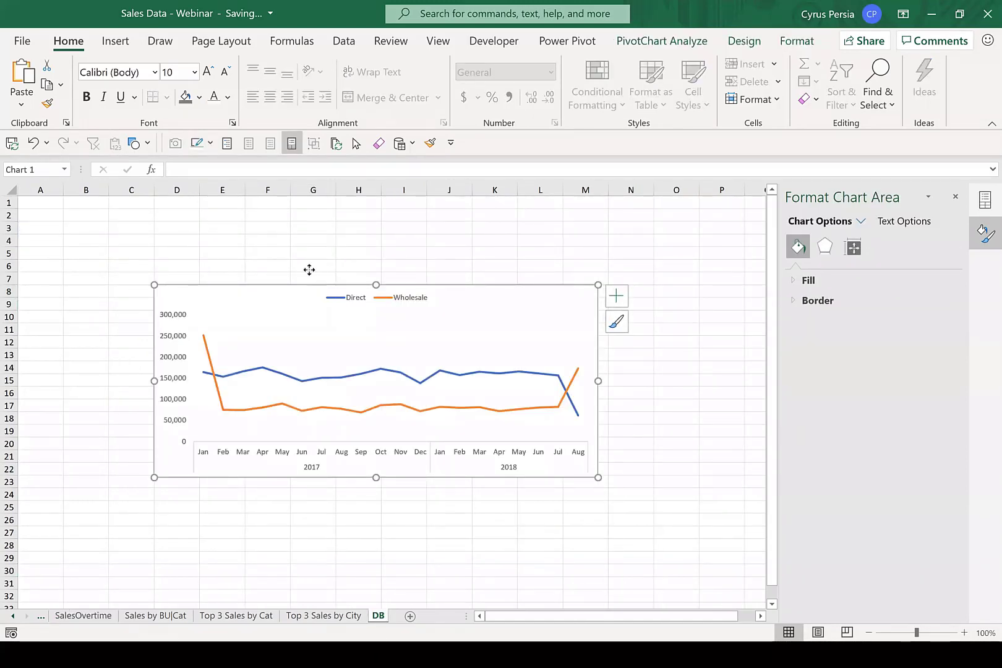
Move the line chart on the DB sheet up to start near cell C5, and close the formatting pane.
left_click_drag(308, 268, 286, 254)
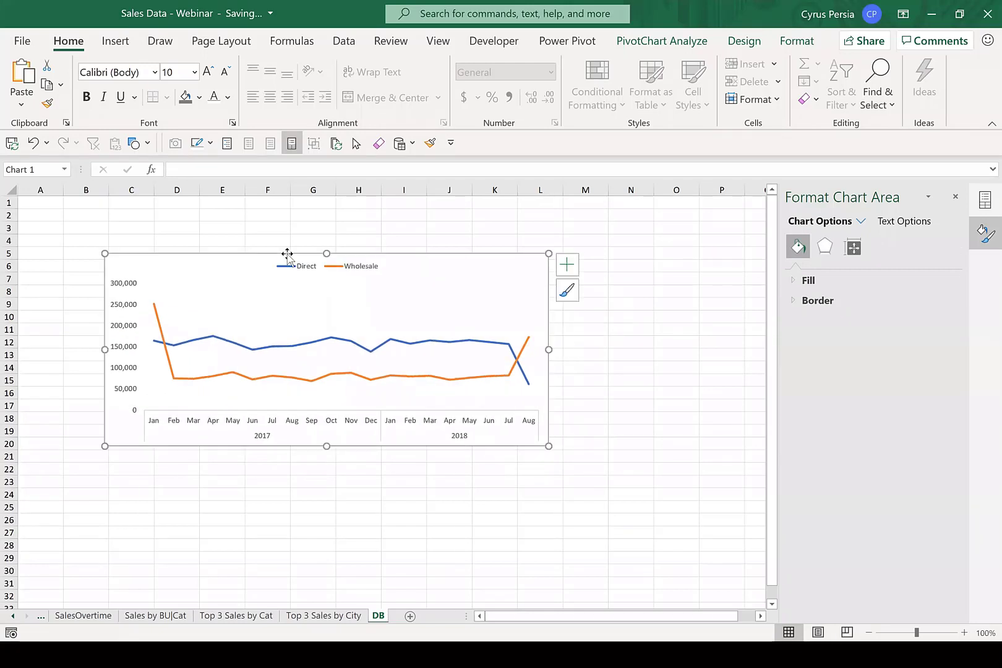
left_click(796, 41)
left_click(685, 254)
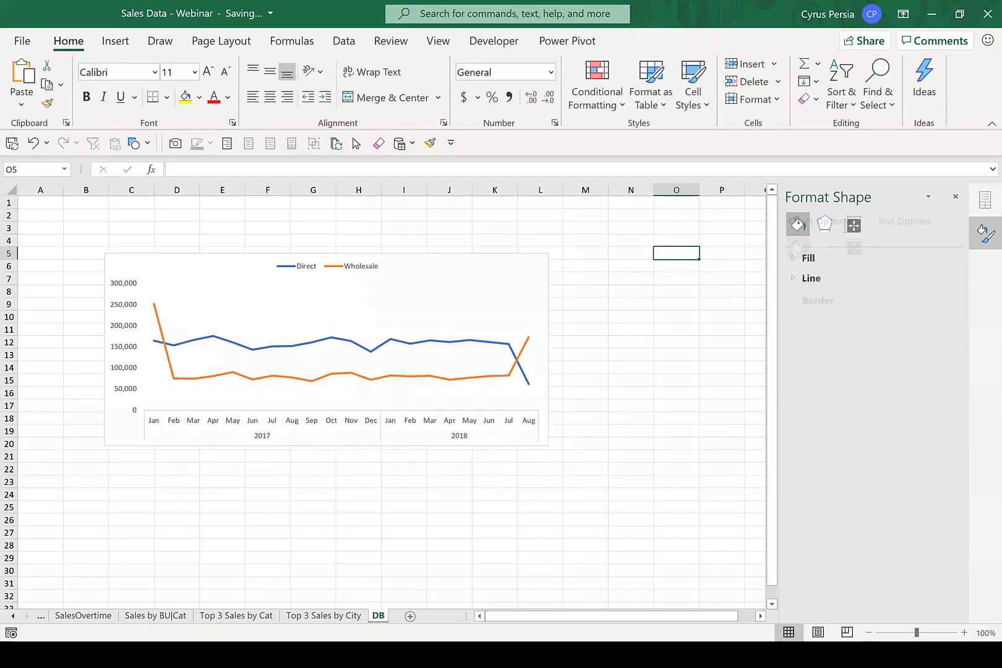
left_click(641, 318)
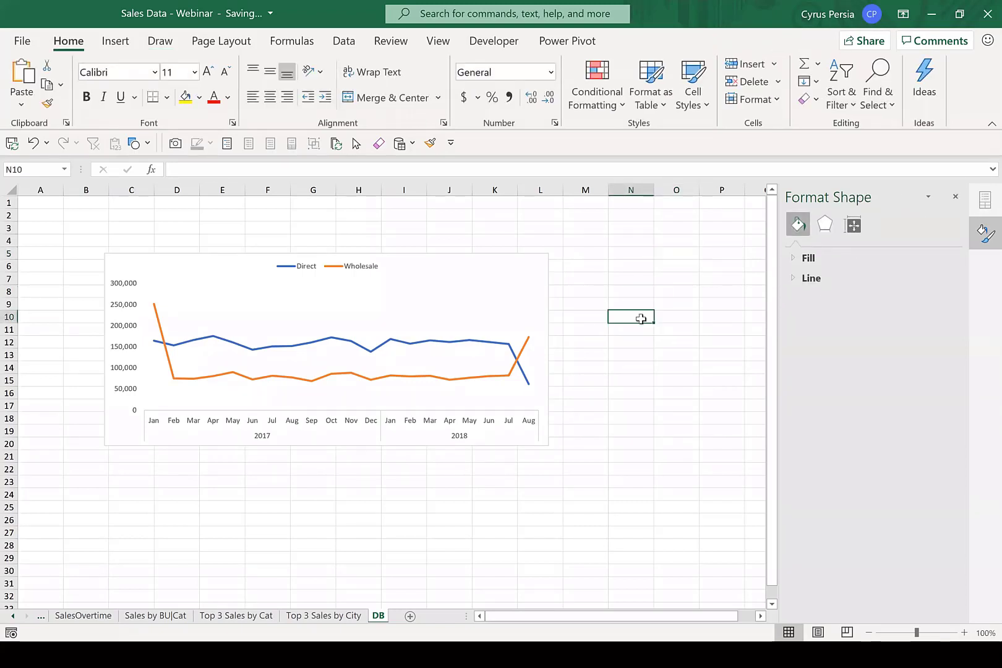
left_click(958, 197)
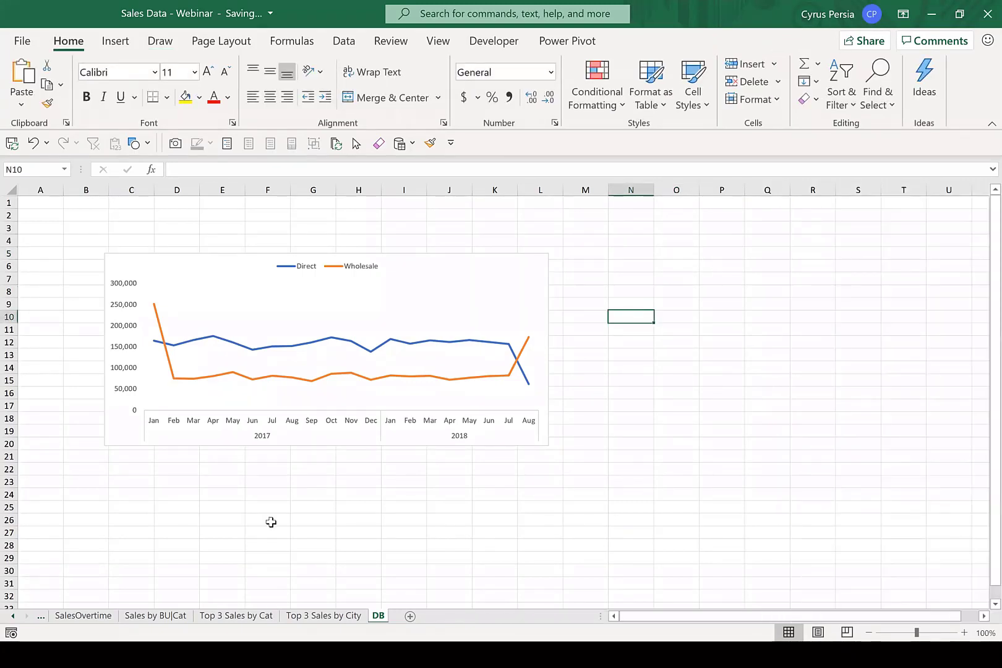
Cut the clustered column chart from the Sales by BU|Cat sheet and paste it at cell B22 on the DB sheet.
left_click(157, 616)
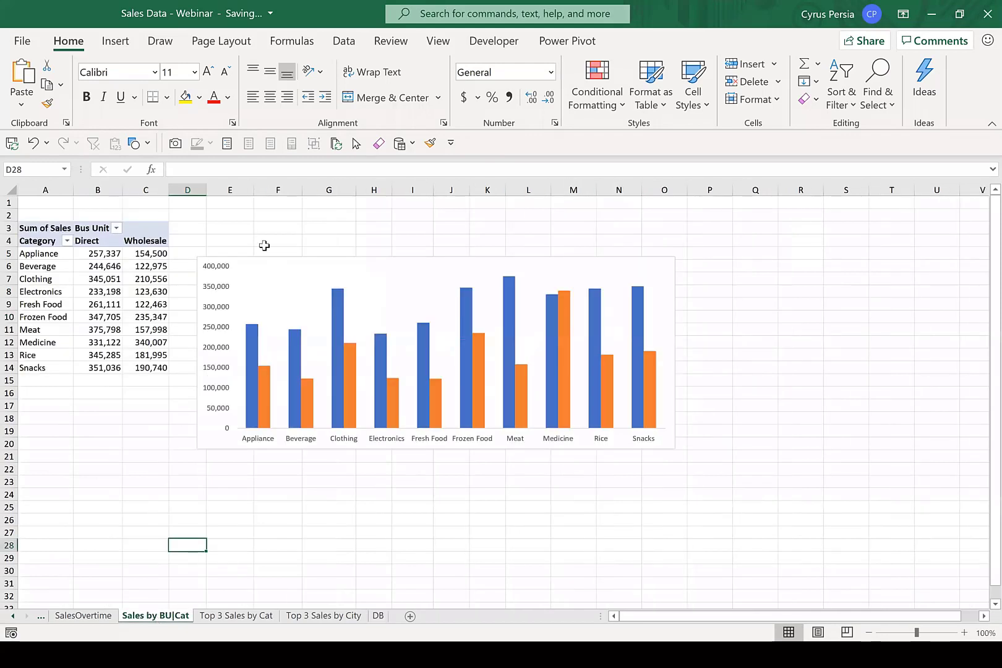
left_click(307, 259)
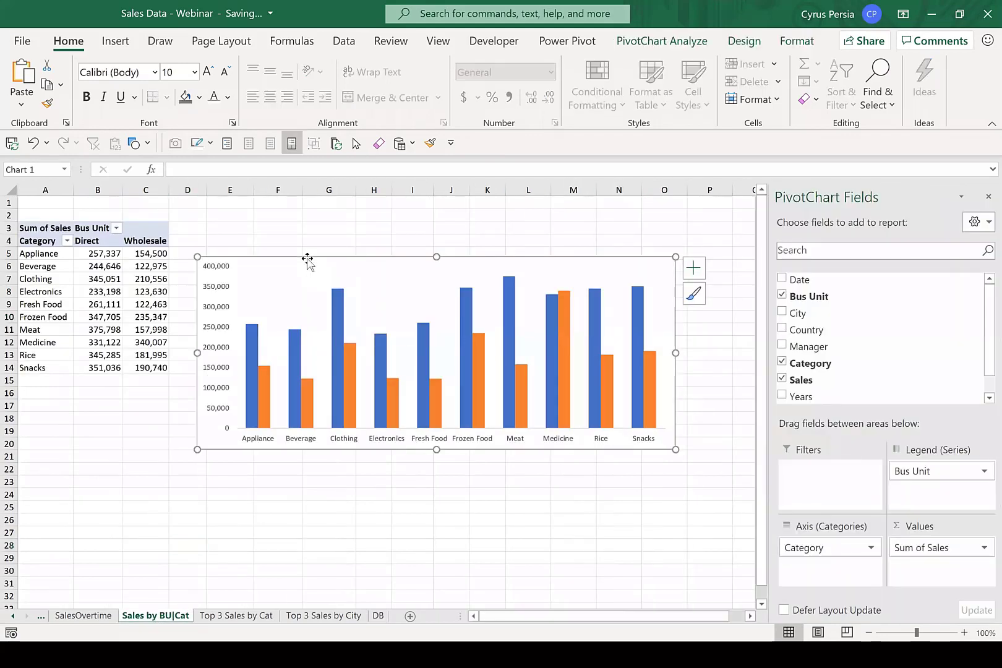
key("Delete")
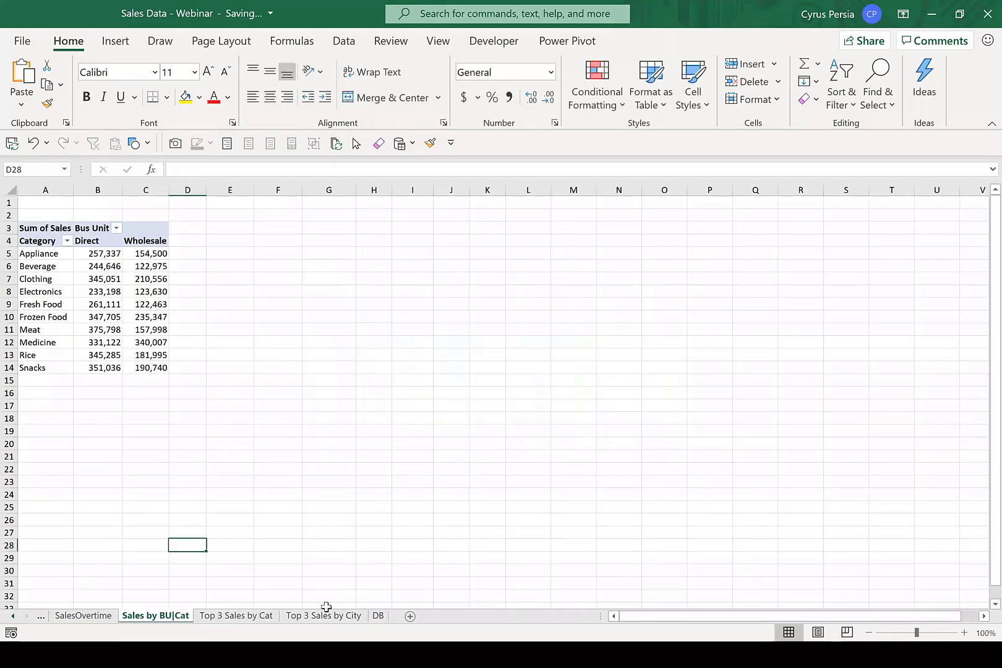
left_click(377, 615)
left_click(74, 472)
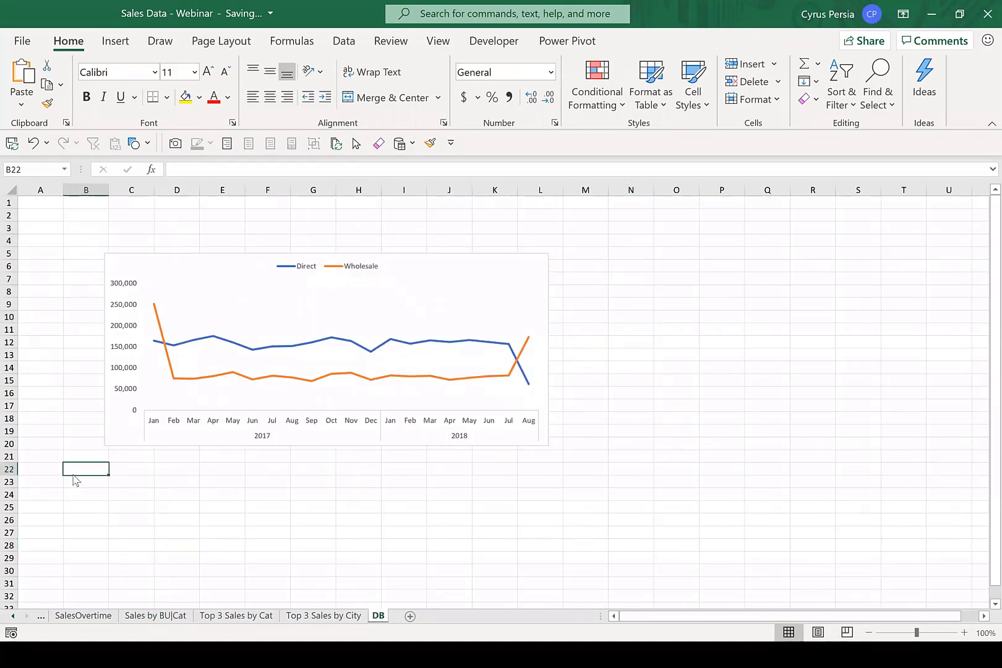
key("ctrl+v")
Cut the top 3 category bar chart from its sheet and paste it on the DB sheet beside the other charts, near M20.
left_click(252, 615)
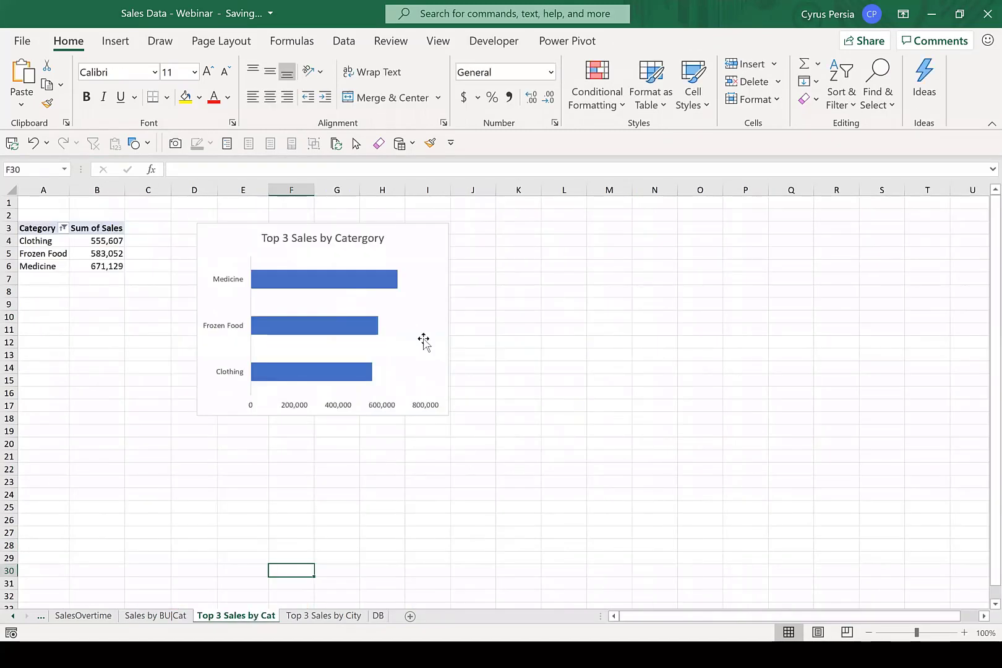
left_click(438, 223)
key("Escape")
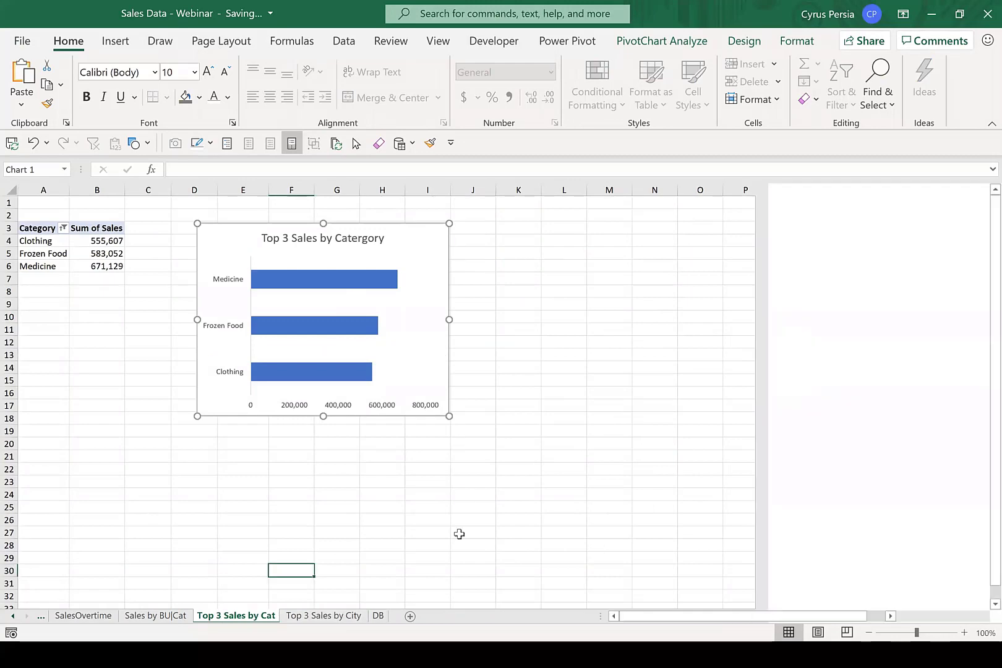
left_click(378, 615)
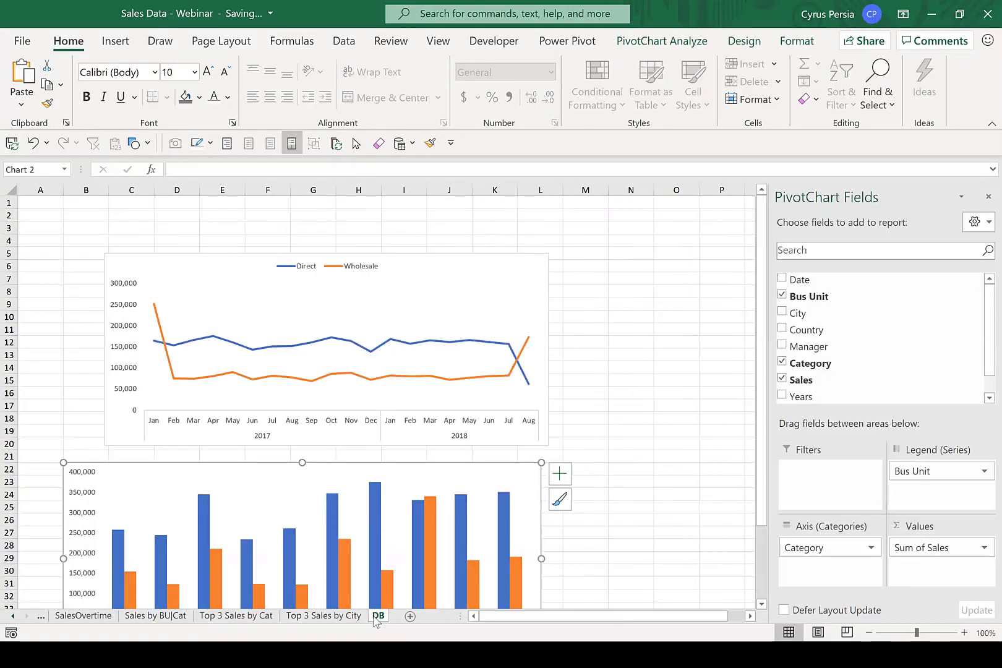
left_click(601, 441)
key("ctrl+v")
Cut the Top 3 Sales by City bar chart from its sheet and paste it on the DB sheet below the category bar chart.
scroll(517, 506, "down", 2)
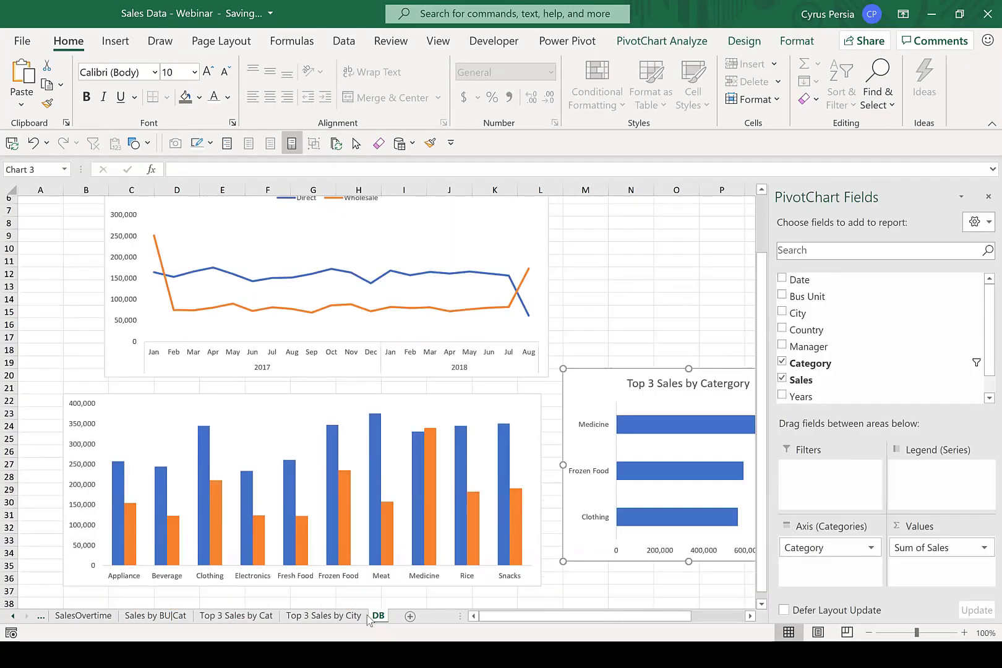
left_click(344, 616)
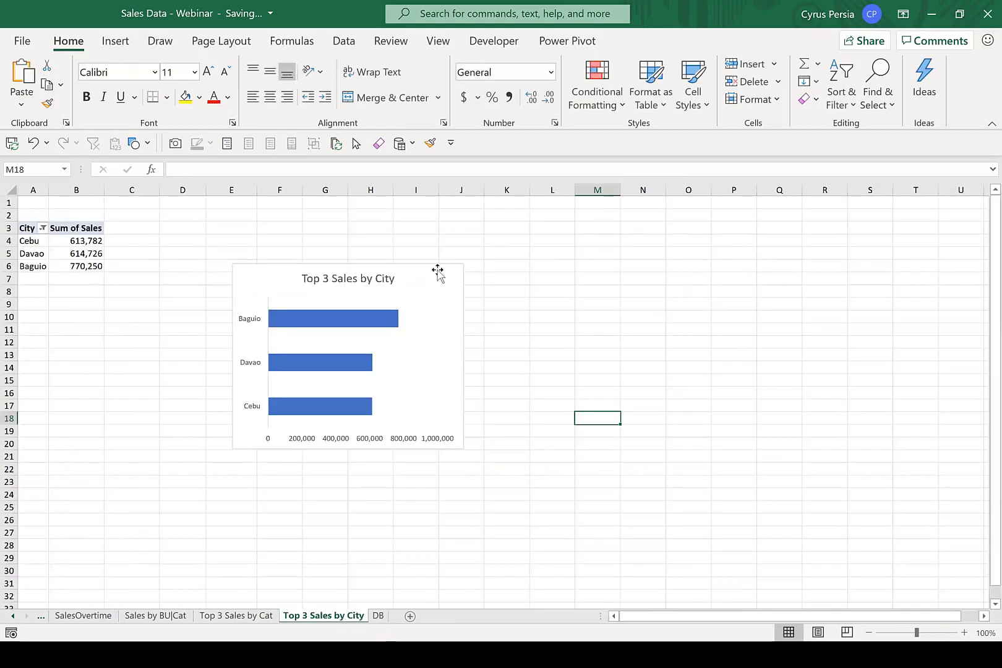
left_click(437, 269)
key("ctrl+x")
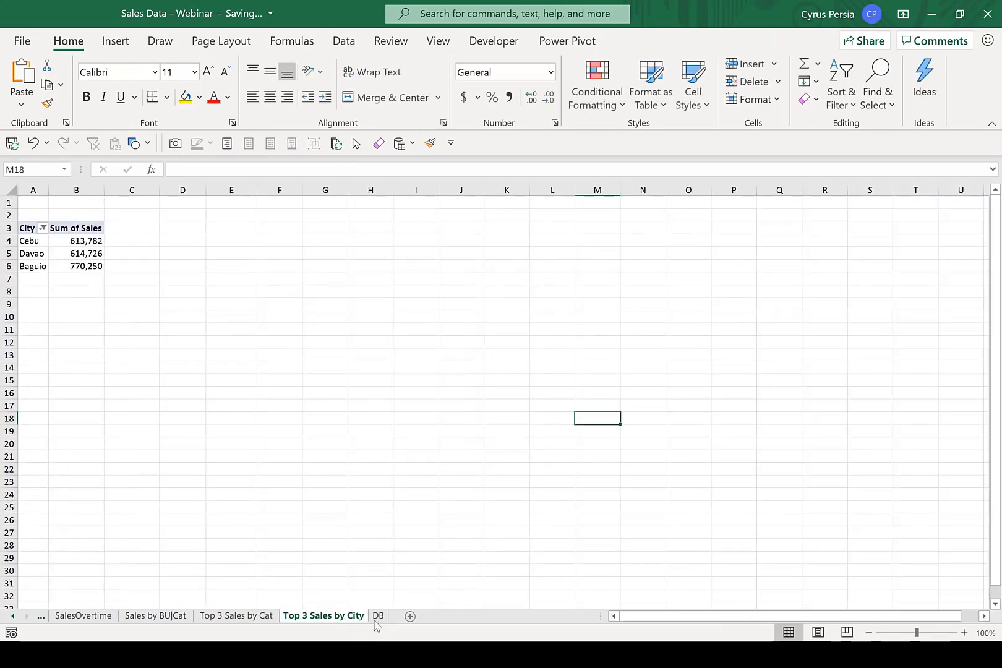
left_click(378, 616)
scroll(529, 467, "down", 1)
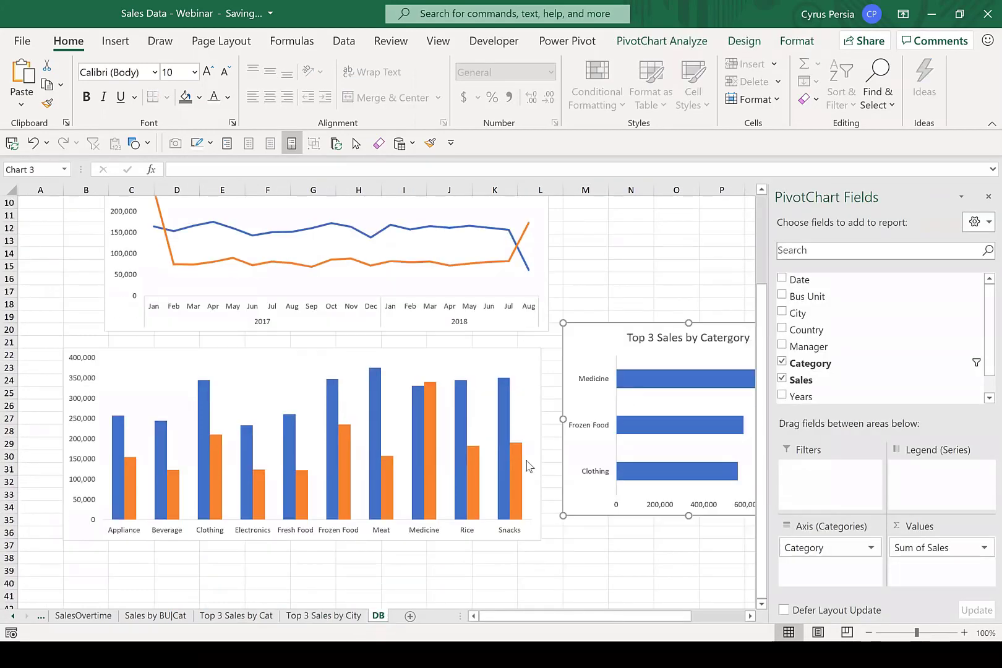
key("Escape")
key("ctrl+v")
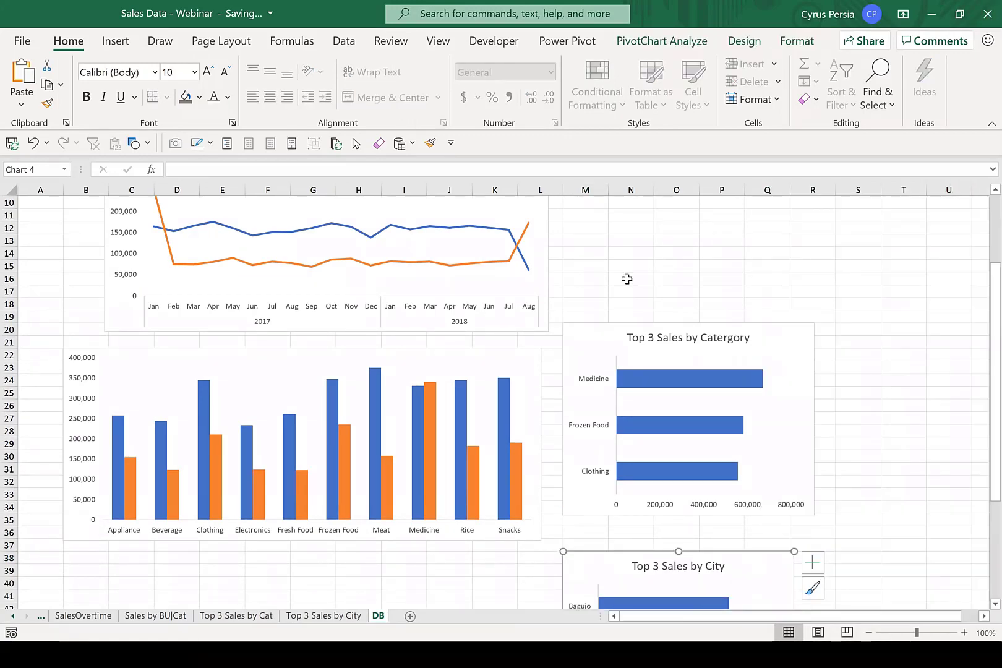
Insert a slicer for the Manager field based on the line chart on the DB sheet.
scroll(631, 276, "up", 3)
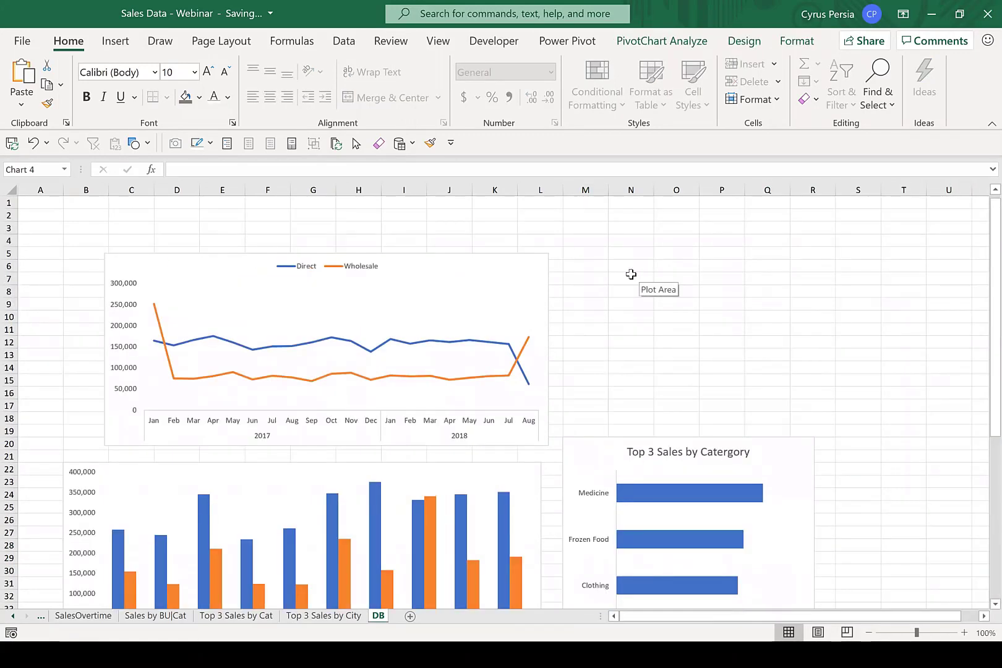
left_click(505, 260)
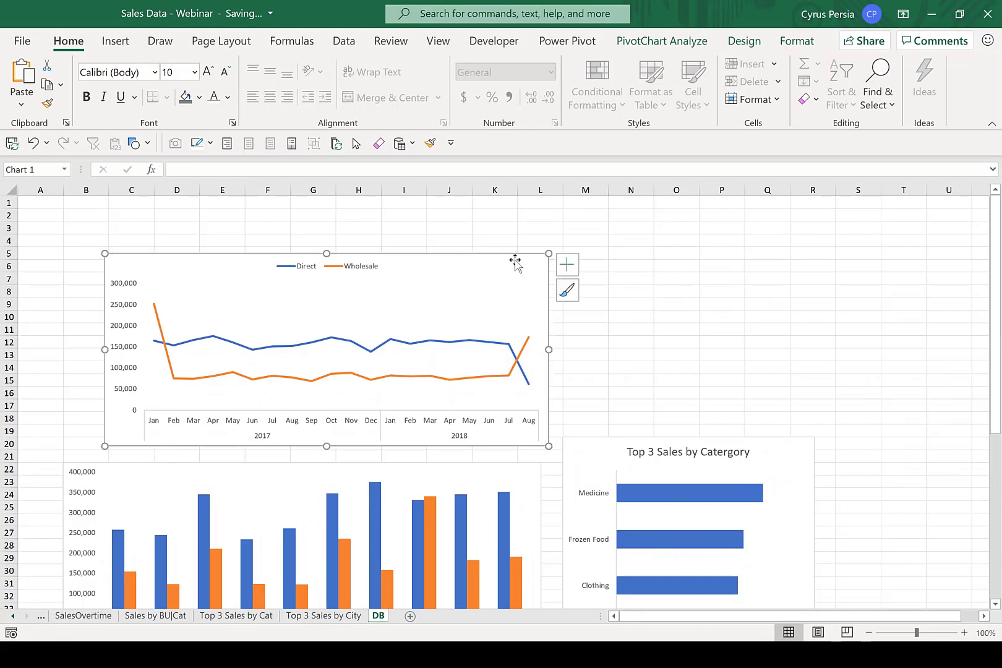
left_click(116, 42)
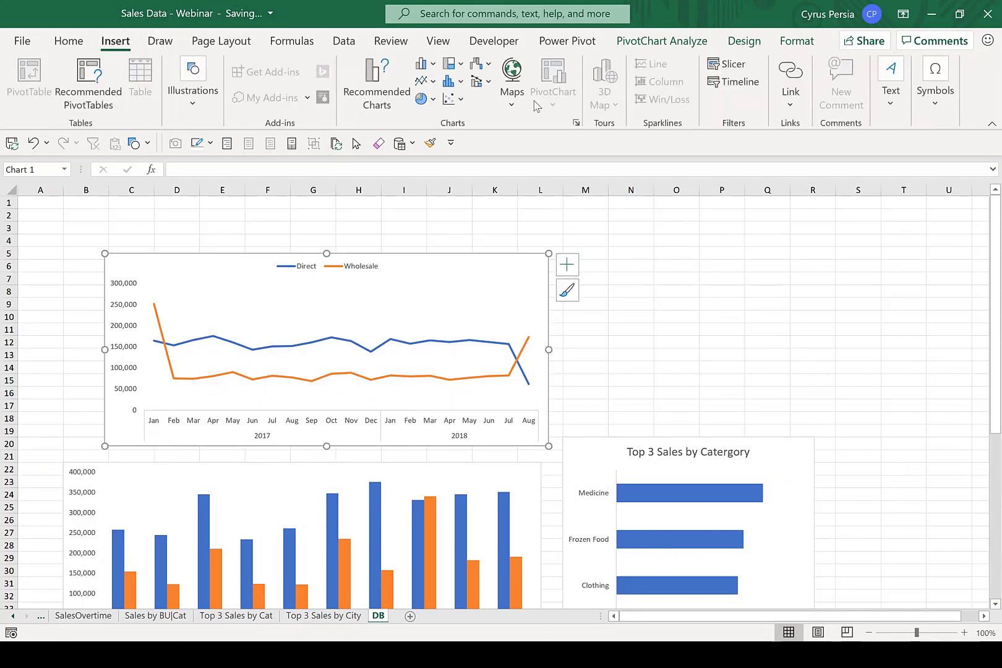
left_click(727, 65)
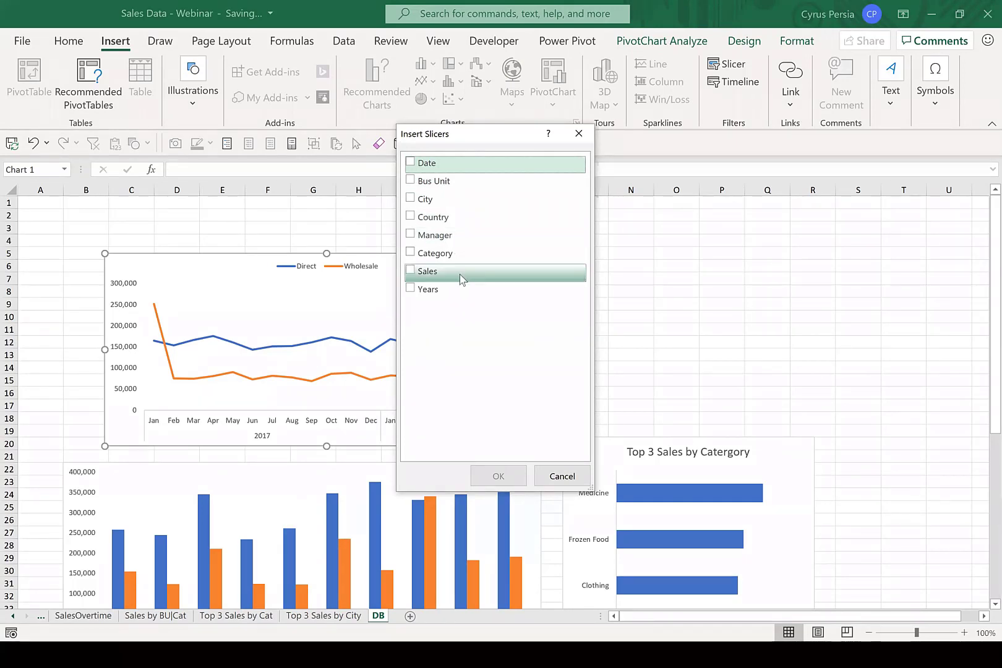
left_click(410, 235)
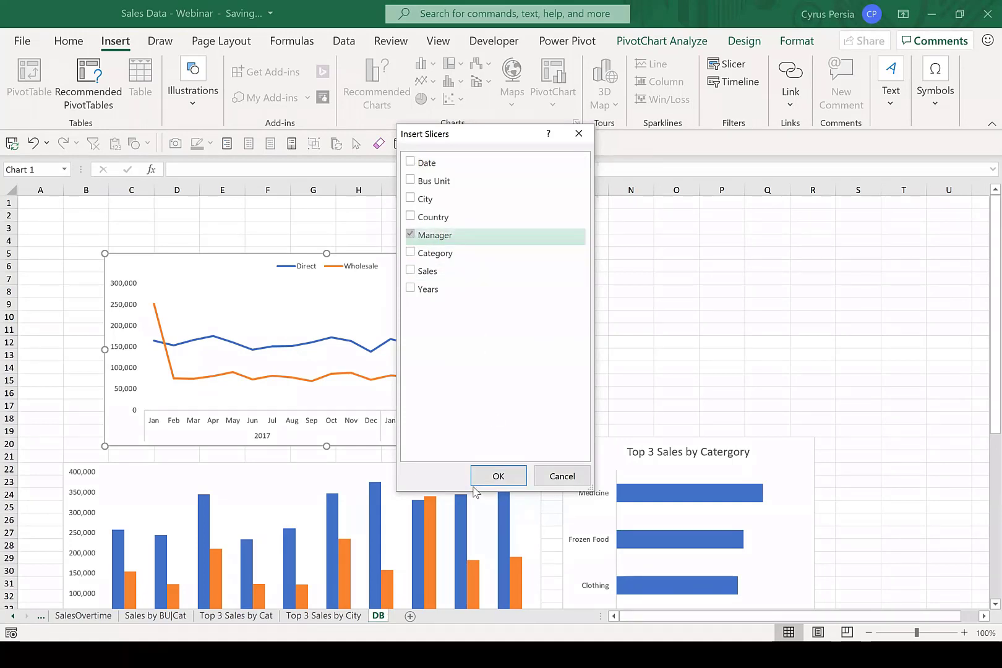
left_click(498, 477)
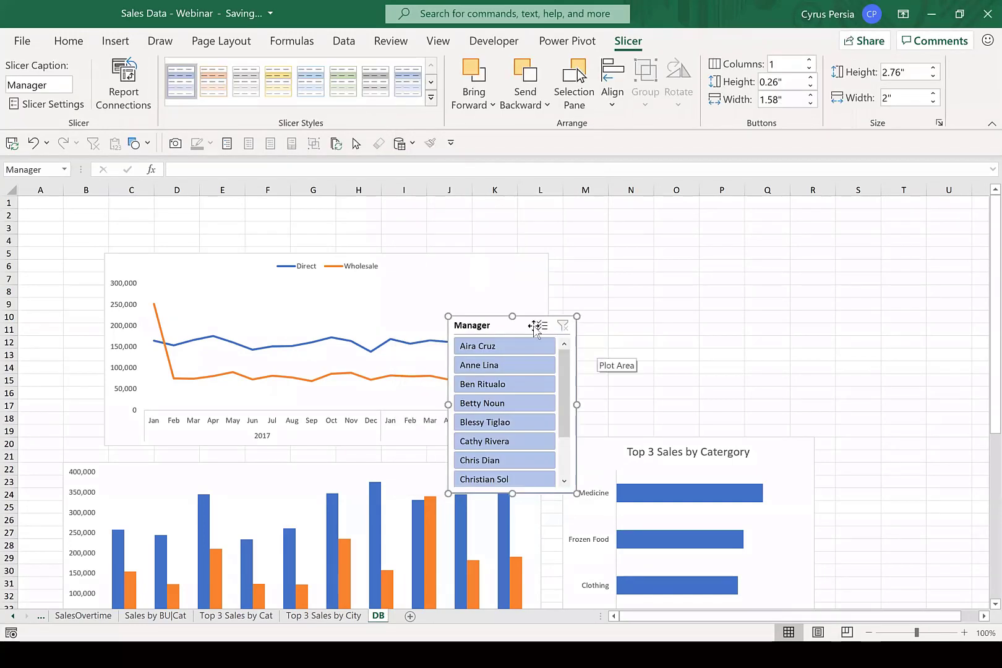
Move the Manager slicer off the charts to about cell M3 and set it to 10 columns.
left_click_drag(519, 320, 638, 228)
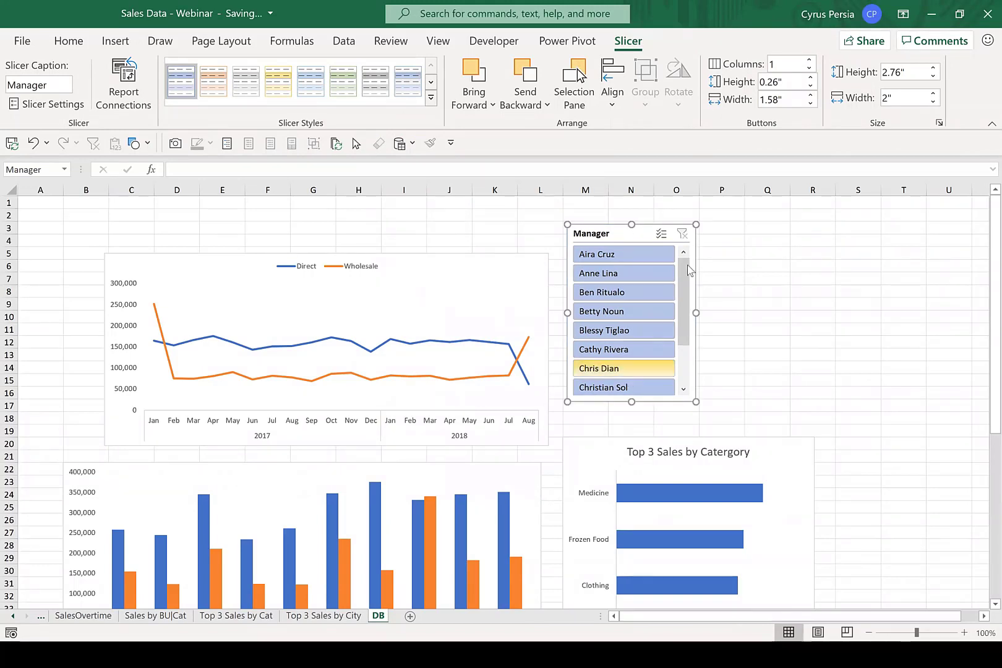
left_click(809, 60)
left_click(809, 60)
left_click(809, 60)
left_click(809, 60)
left_click(809, 60)
left_click(809, 60)
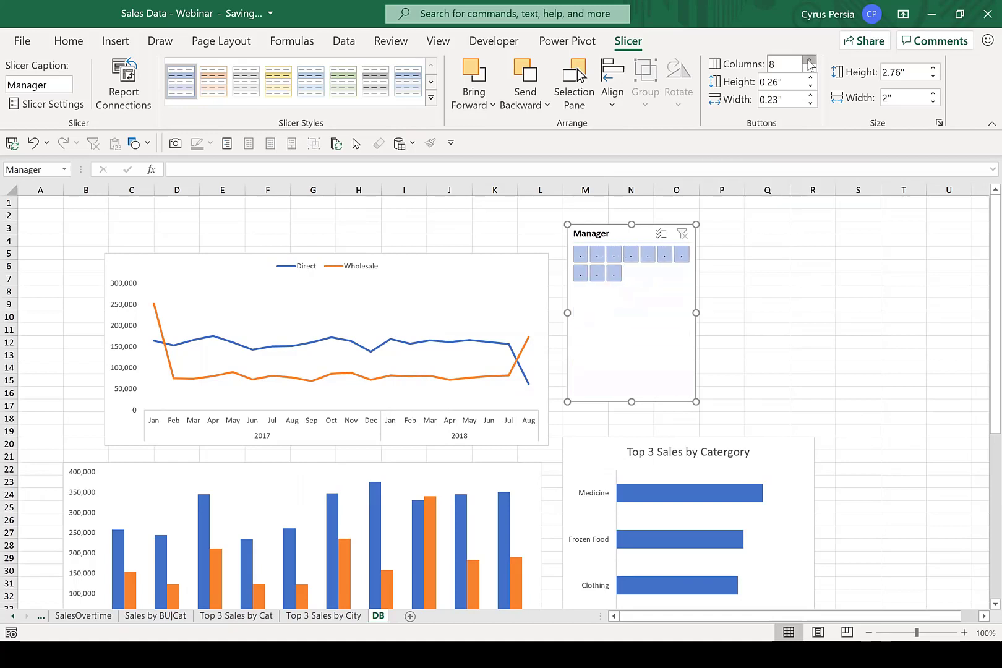
left_click(809, 60)
left_click(809, 60)
left_click(809, 60)
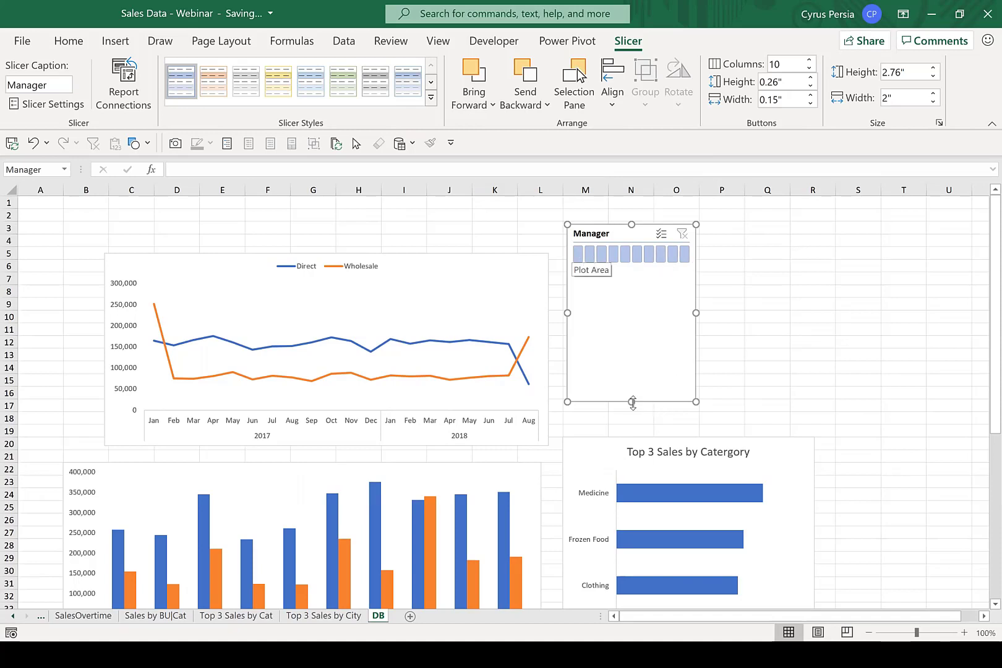
Resize the Manager slicer to about 0.76" high and 10.39" wide, and place it above the charts in rows 1 to 4.
left_click_drag(632, 402, 646, 272)
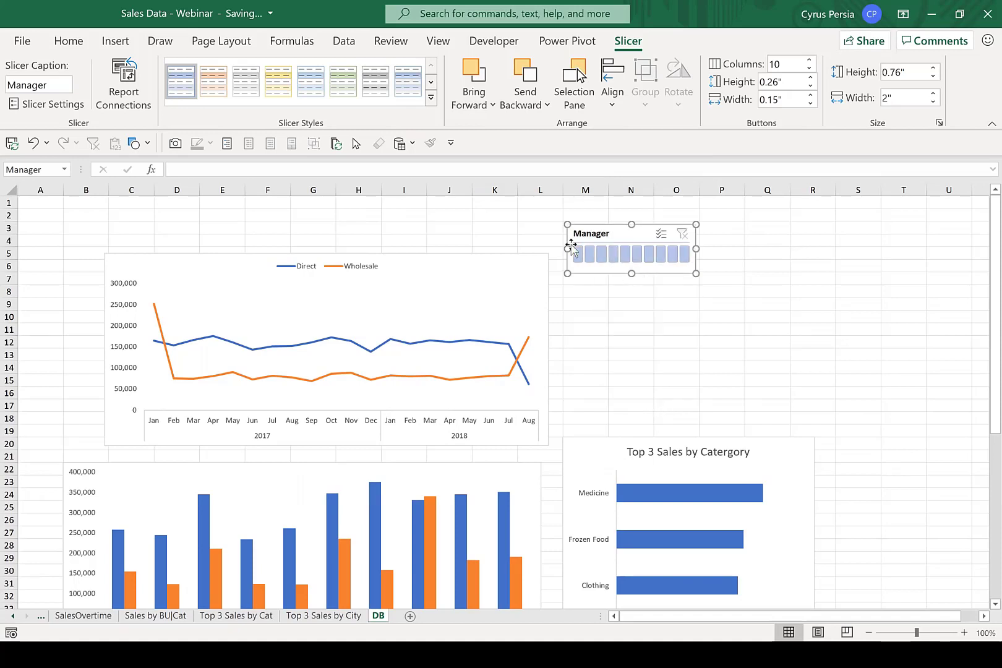
left_click_drag(563, 249, 107, 247)
left_click_drag(697, 249, 773, 250)
left_click_drag(603, 233, 575, 195)
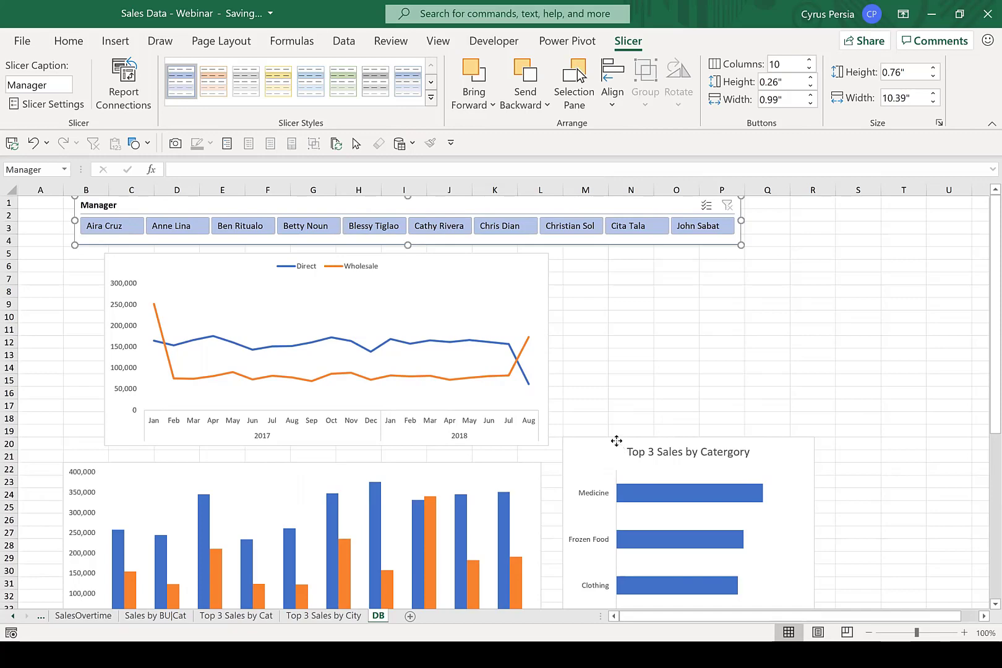
Move the top 3 category chart beside the line chart and the top 3 city chart beside the column chart.
left_click_drag(617, 440, 622, 254)
scroll(652, 488, "down", 4)
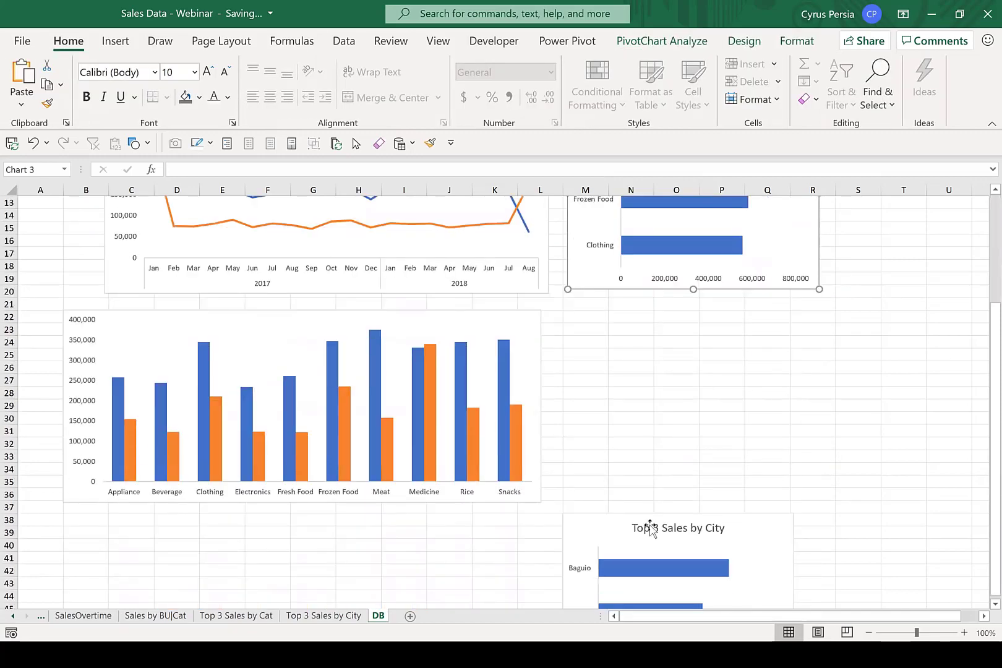
left_click_drag(647, 519, 637, 309)
scroll(816, 382, "up", 4)
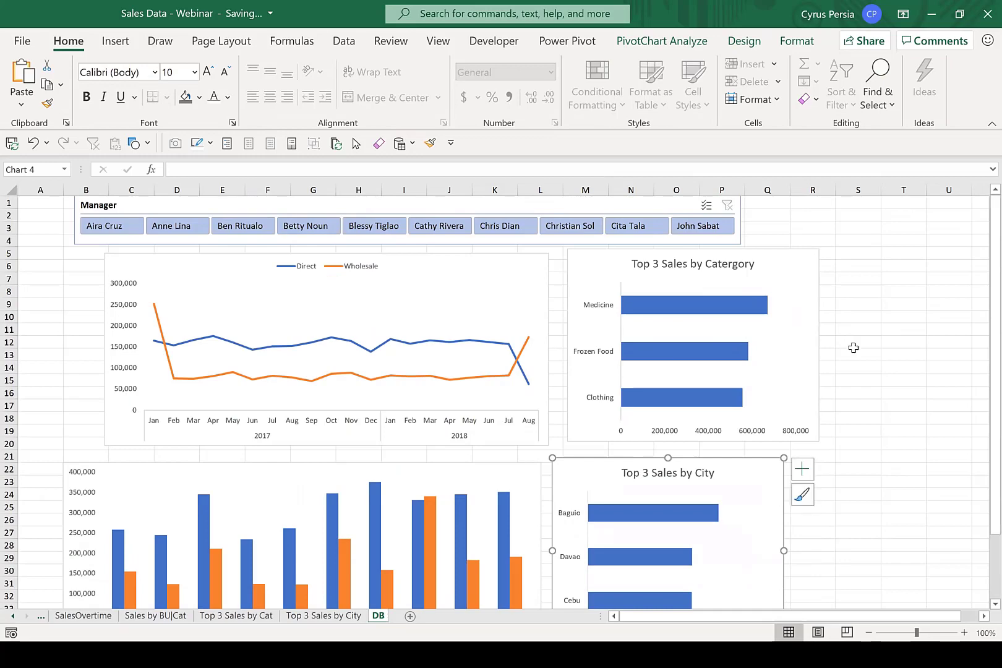
scroll(853, 346, "down", 1)
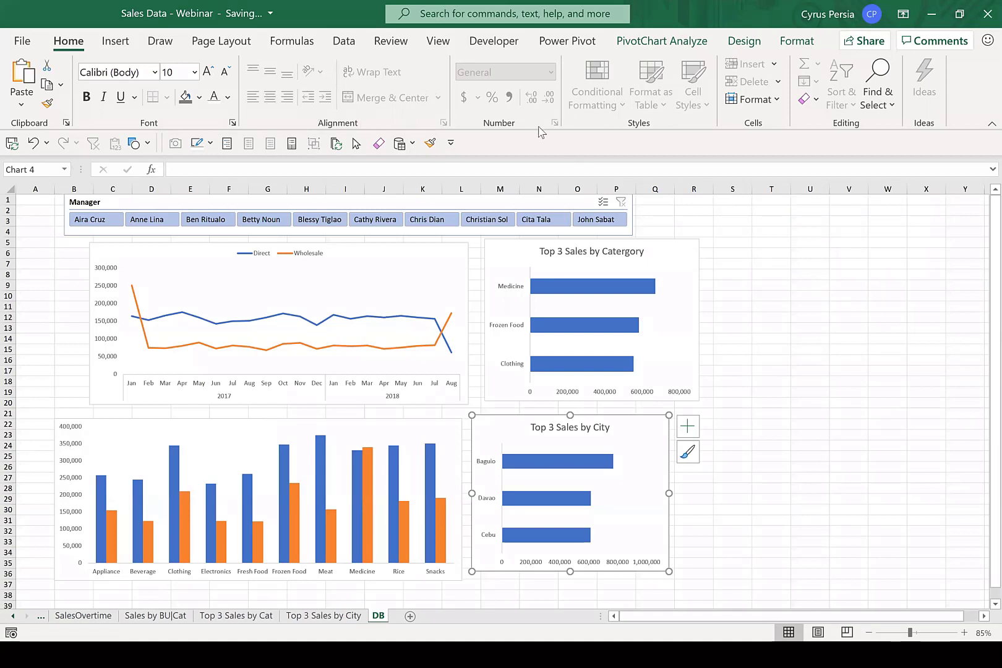
Hide the gridlines on the DB sheet.
left_click(763, 241)
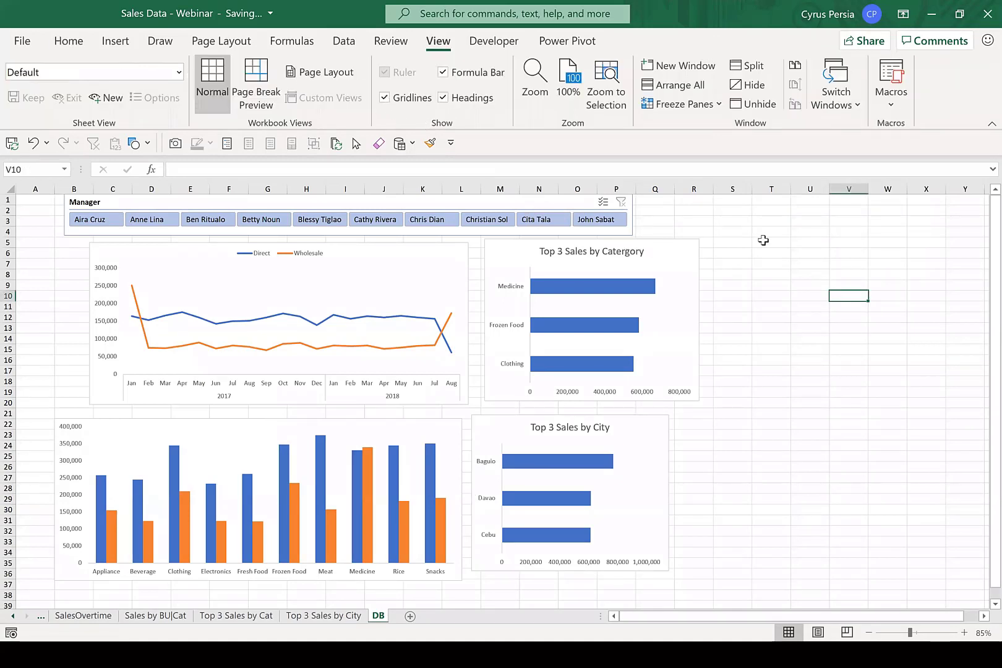
Filter by each of the ten managers in turn with the Manager slicer to check which dashboard charts respond.
left_click(102, 222)
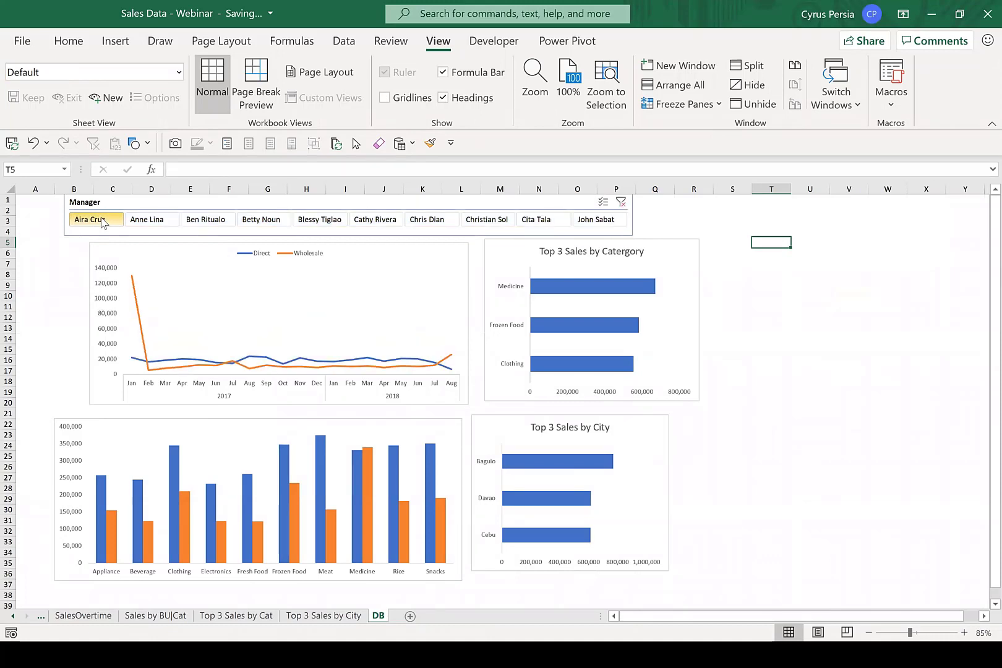
left_click(148, 220)
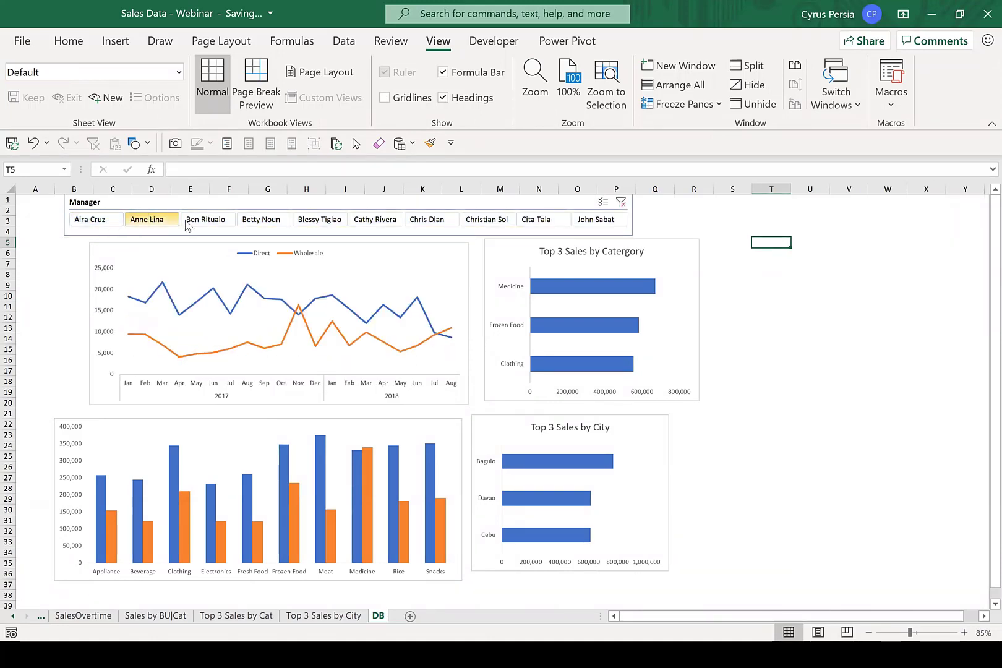
left_click(216, 221)
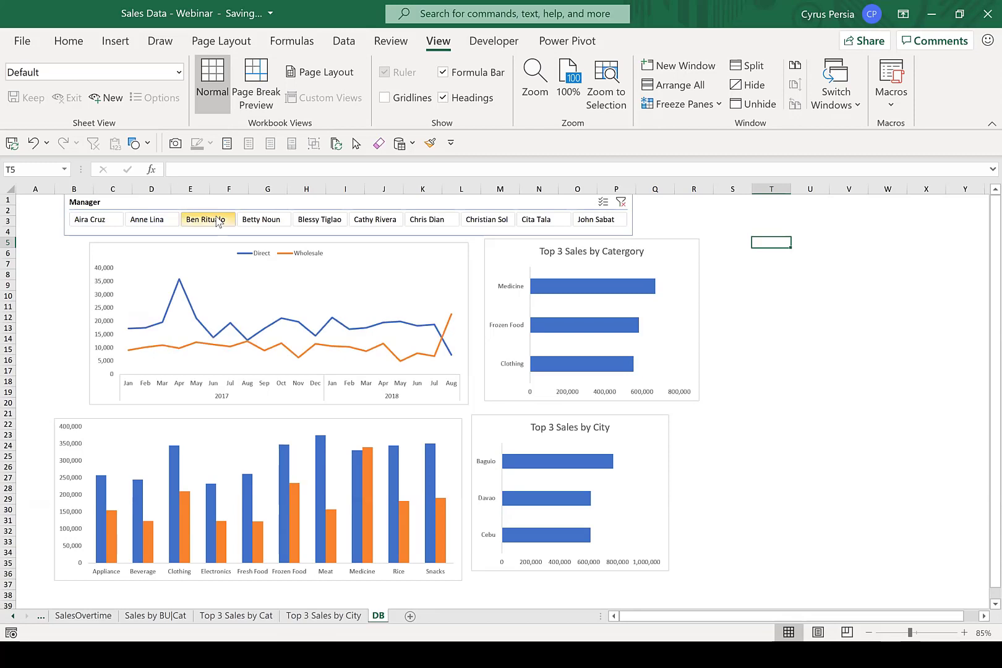
left_click(253, 222)
left_click(308, 221)
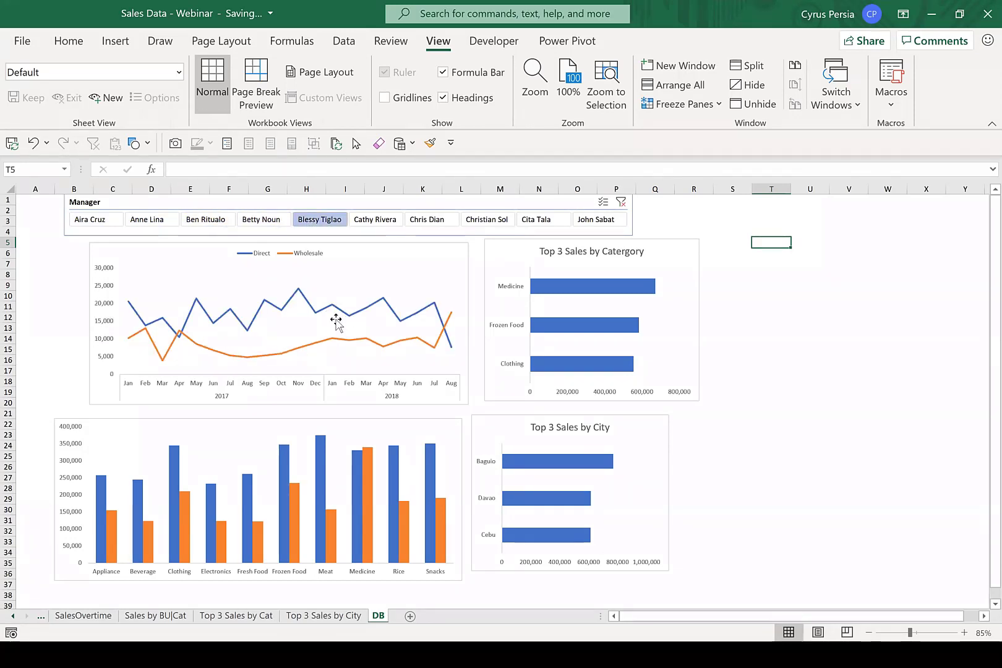
left_click(376, 222)
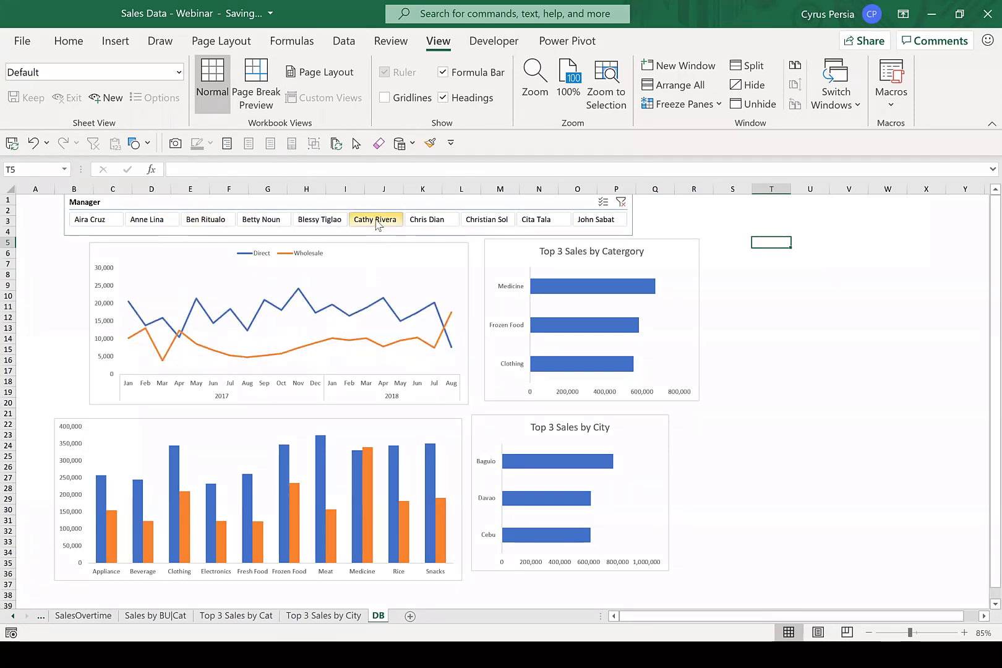
left_click(427, 224)
left_click(488, 225)
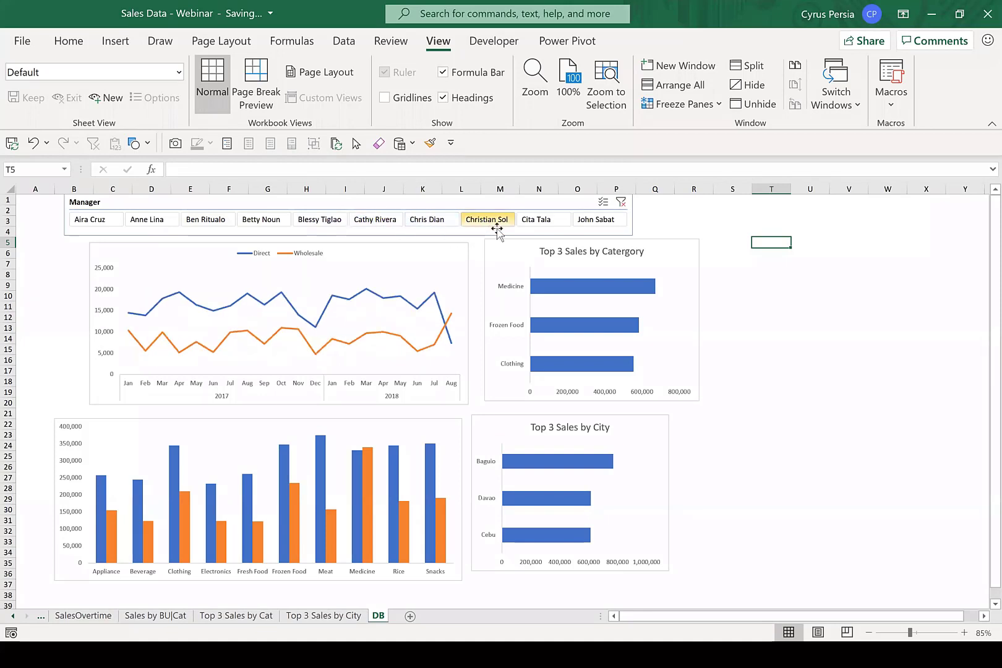
left_click(540, 217)
left_click(594, 221)
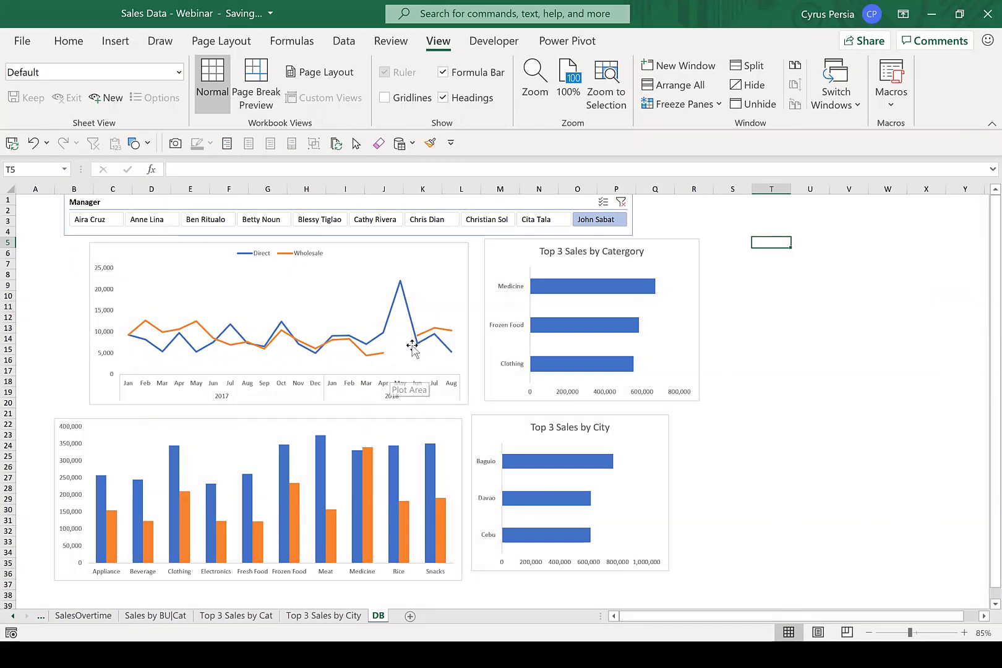
Go to the SalesOvertime sheet and select a sales value in its PivotTable.
left_click(90, 616)
left_click(138, 328)
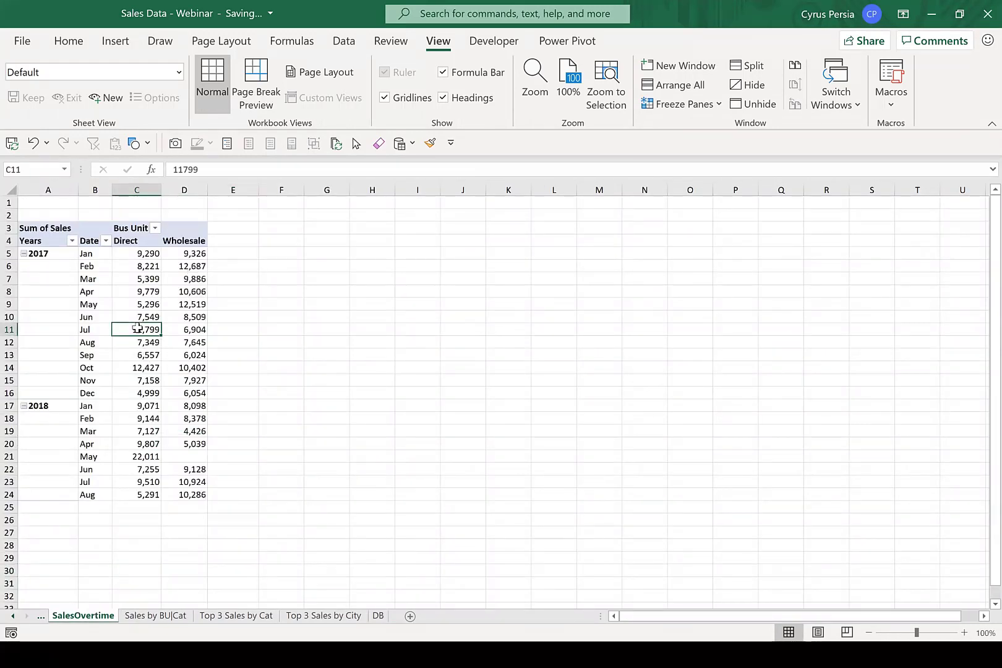
right_click(138, 333)
left_click(231, 550)
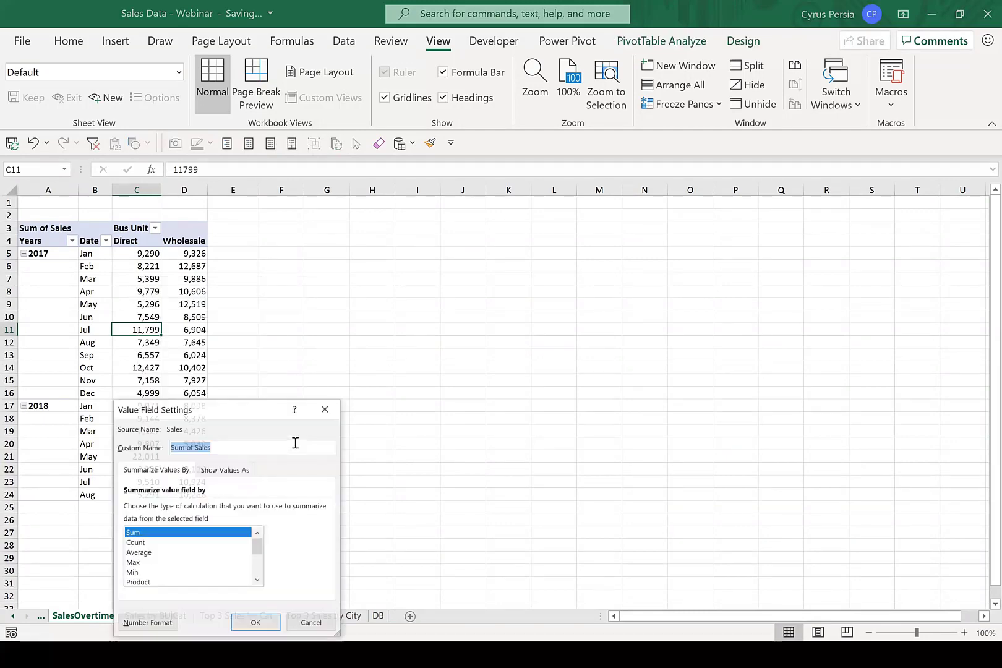
left_click_drag(241, 411, 335, 288)
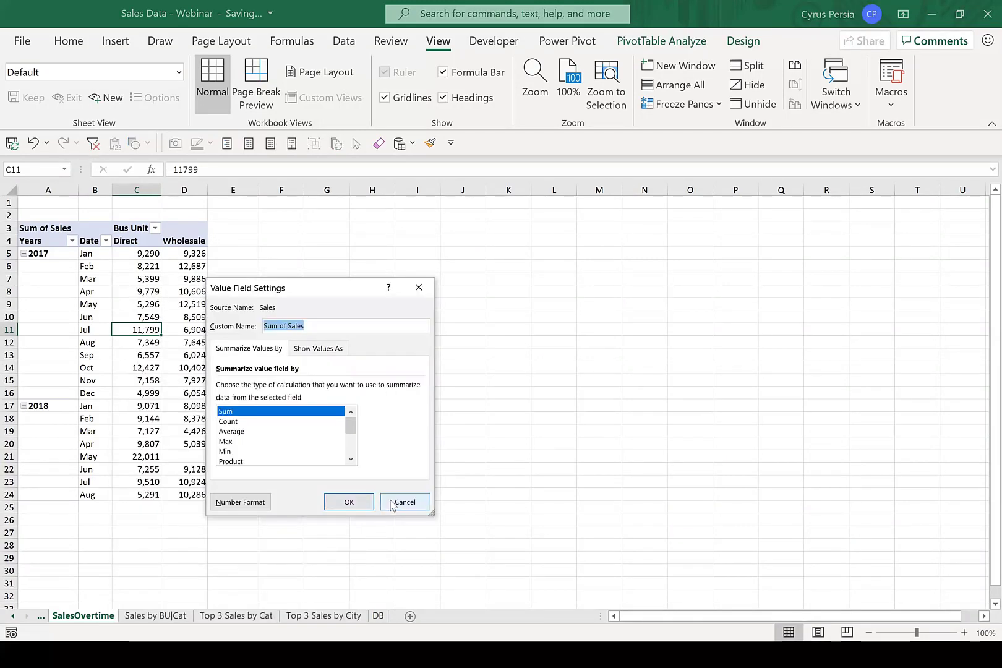
left_click(351, 501)
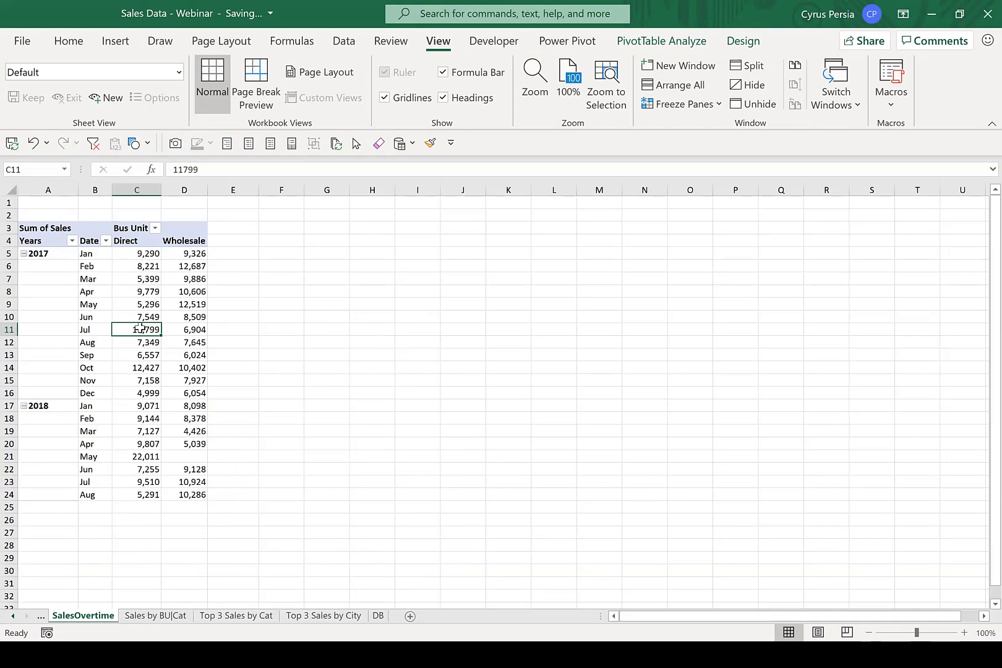
Set the SalesOvertime PivotTable to show 0 for empty cells, and return to the DB sheet.
right_click(141, 329)
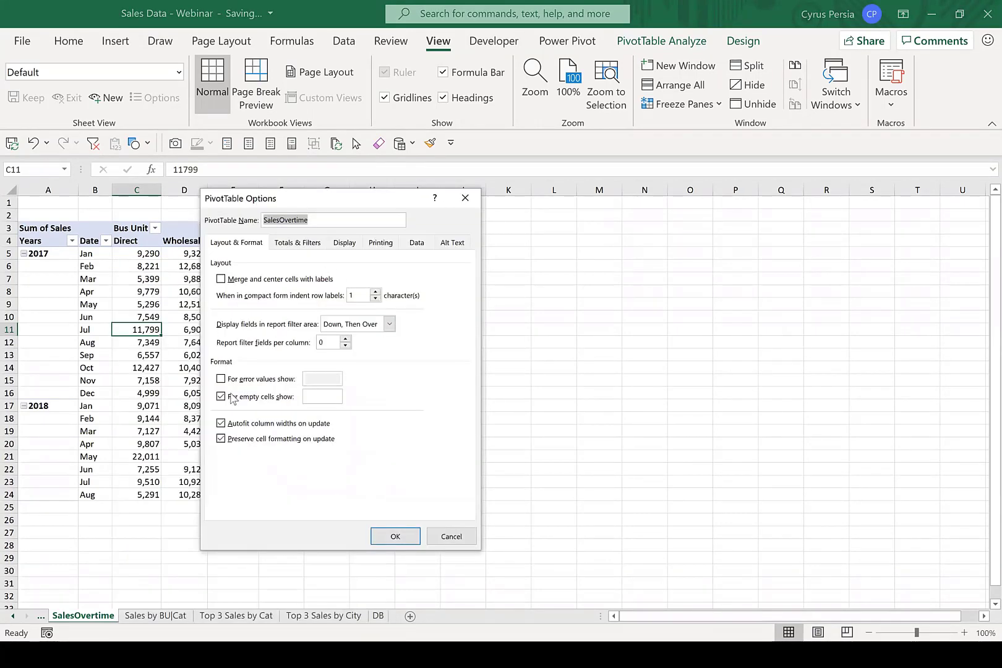
left_click(319, 396)
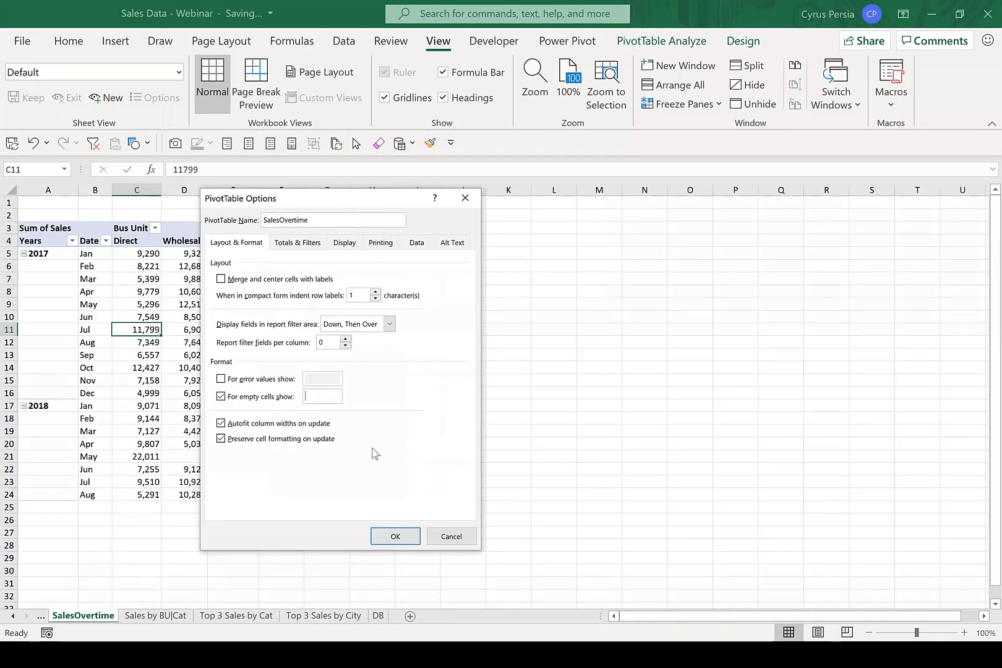
left_click(396, 535)
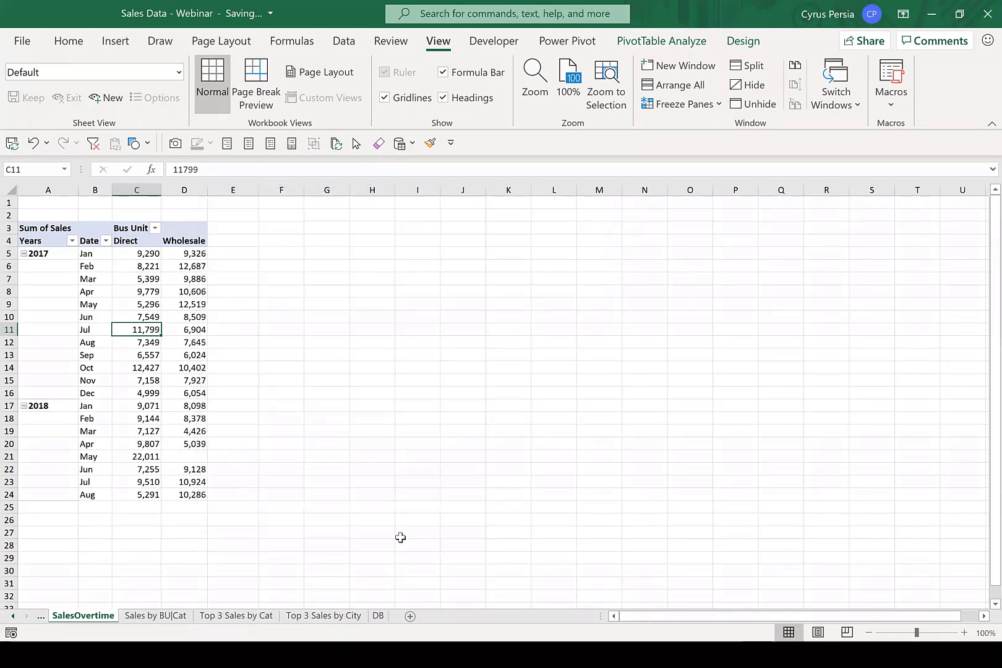
left_click(378, 616)
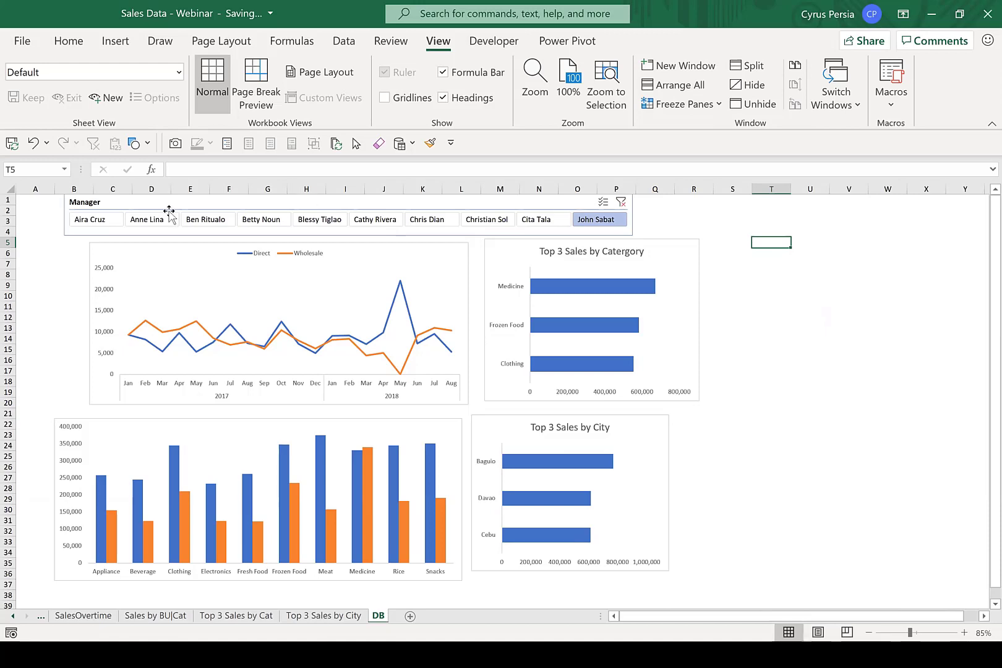
Filter the dashboard by the first manager in the slicer, and clear the Manager filter.
left_click(90, 220)
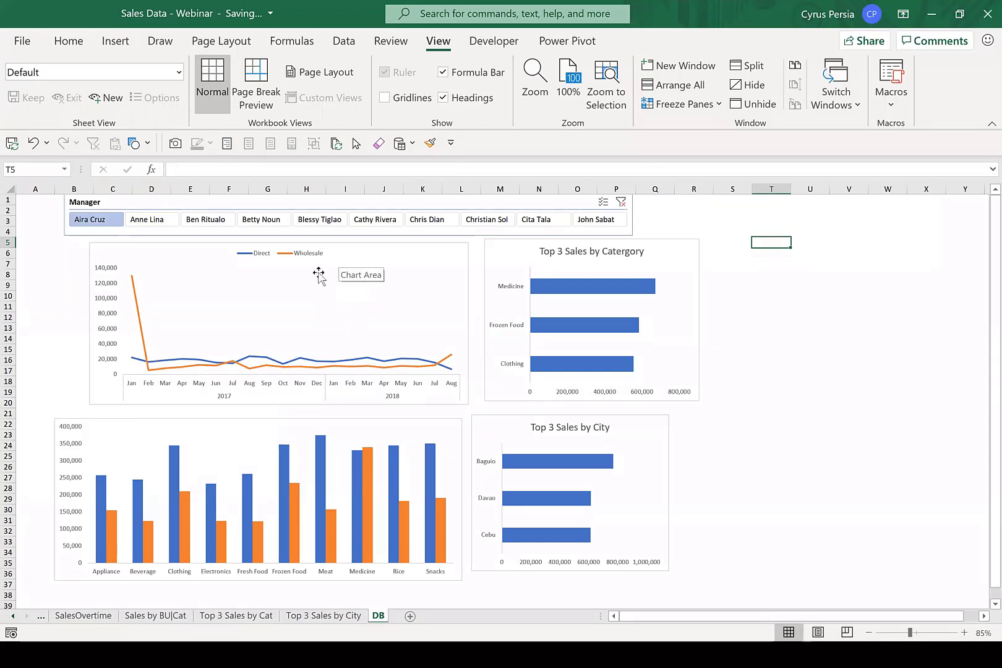
left_click(620, 203)
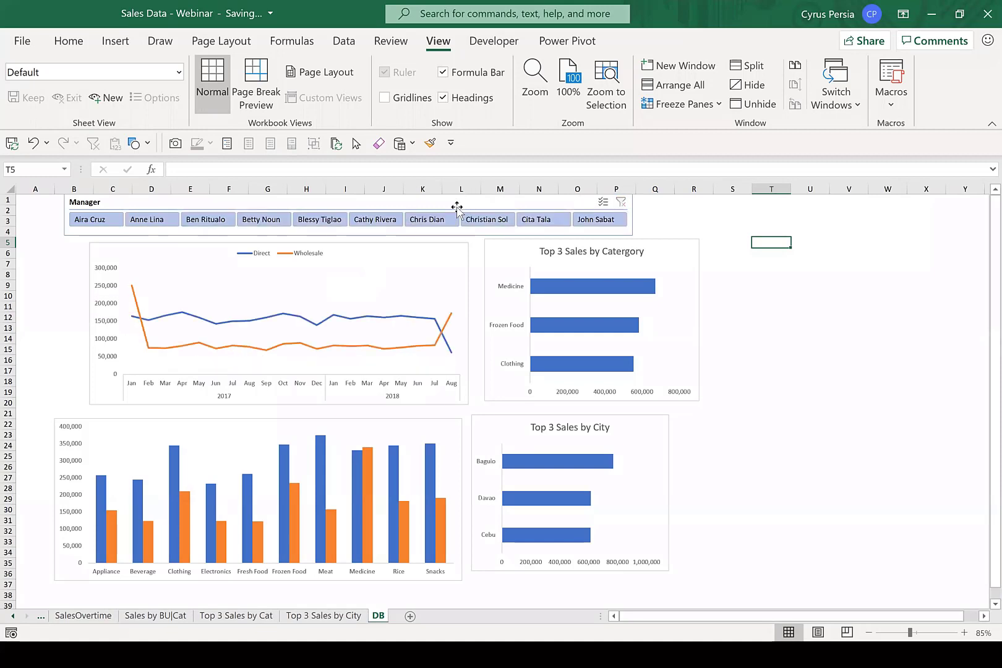
Connect the Manager slicer to the Sales by BU|Cat, Top 3 Sales by Cat and Top 3 Sales by City PivotTables as well as SalesOvertime.
left_click(457, 209)
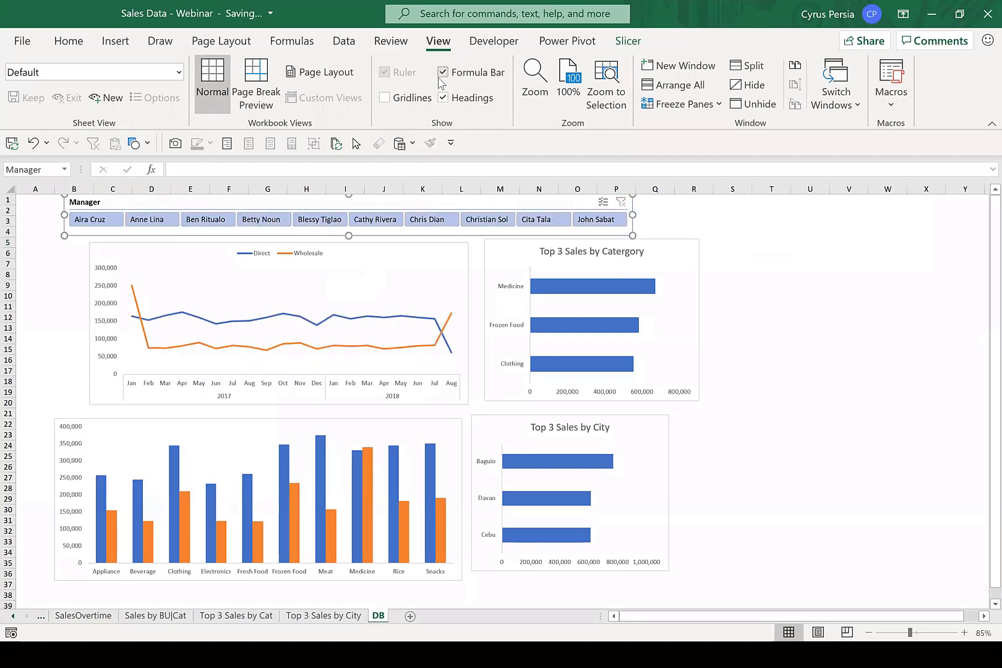
right_click(437, 210)
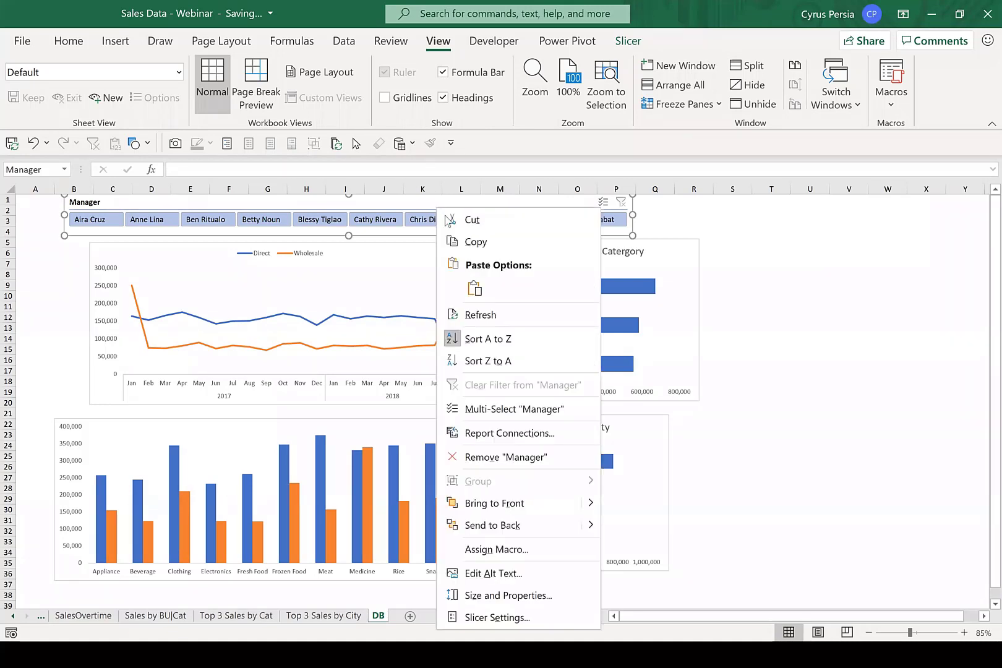
left_click(560, 434)
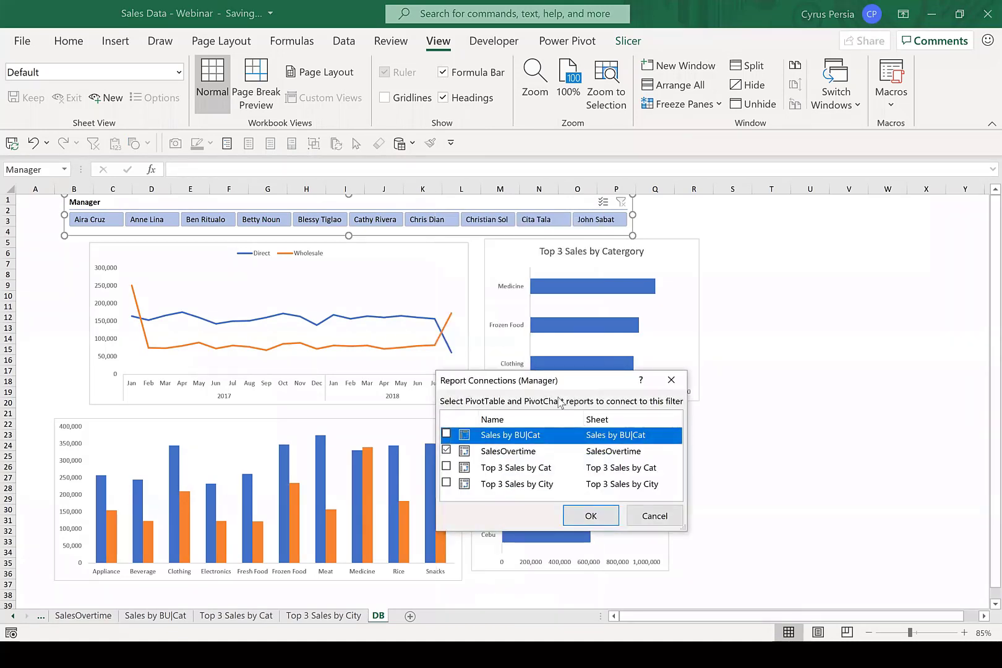
left_click_drag(574, 385, 609, 278)
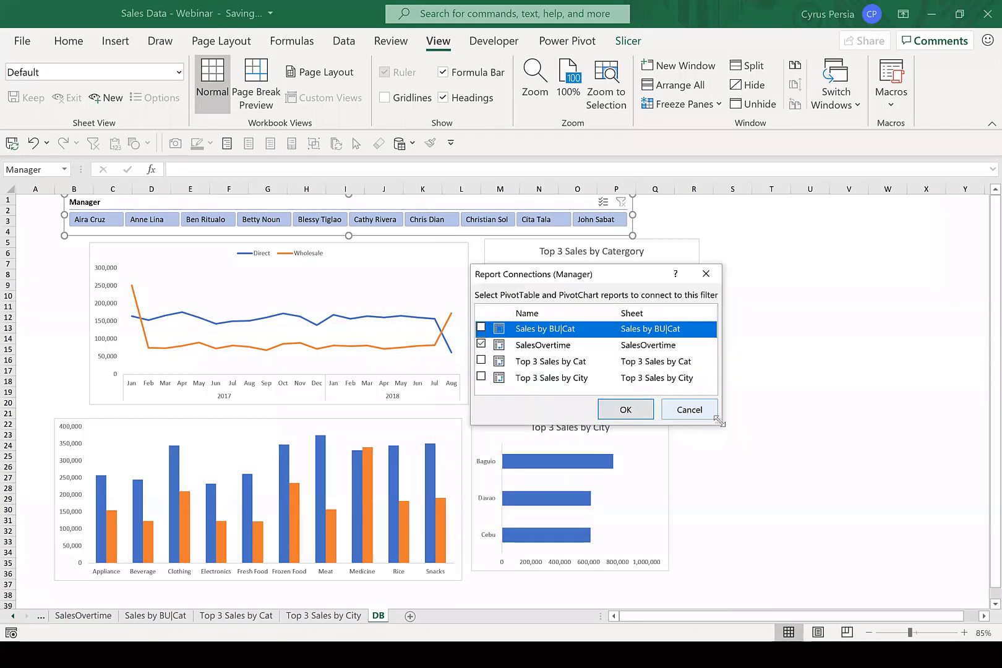
left_click_drag(720, 422, 756, 500)
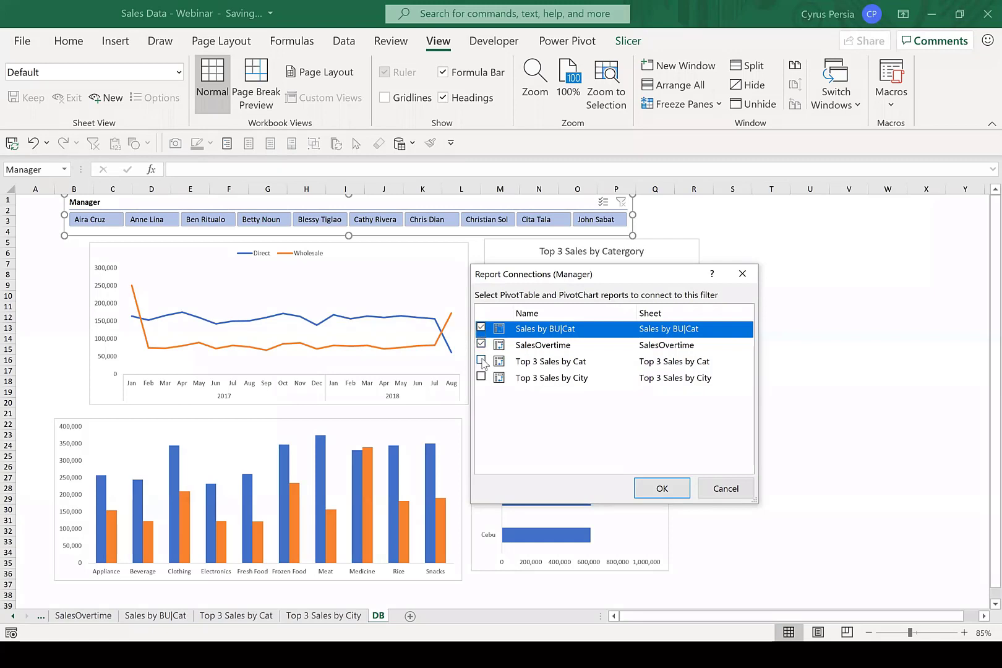
left_click(482, 362)
left_click(482, 376)
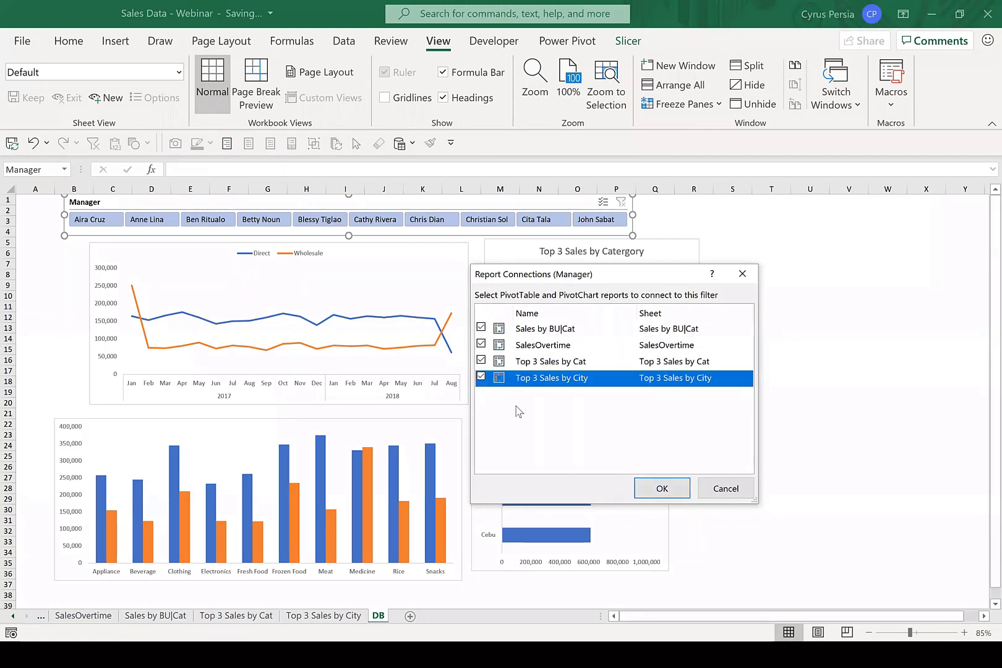
left_click(662, 488)
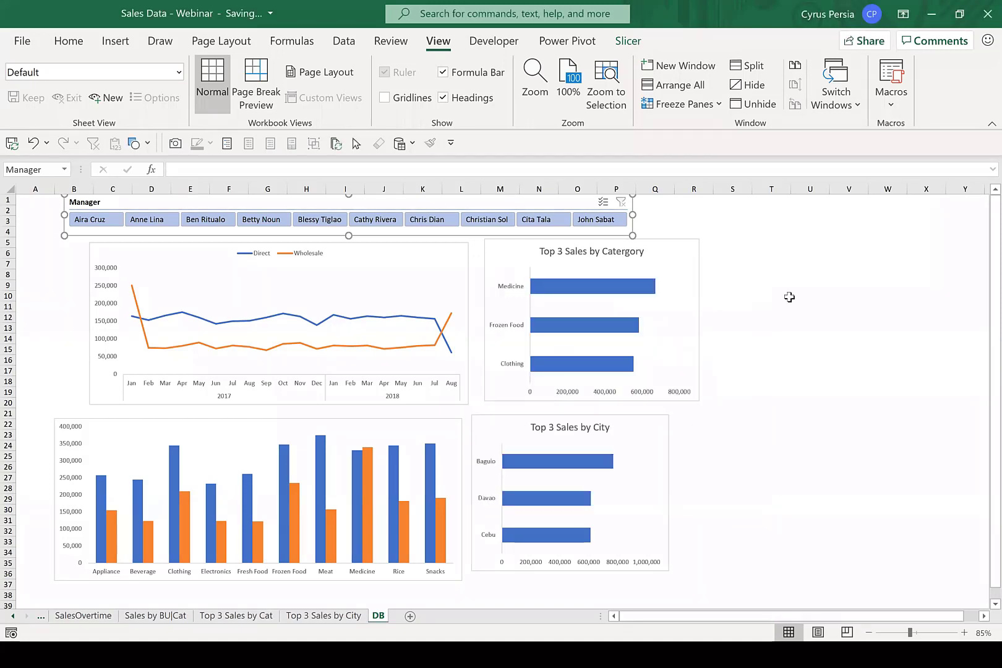
left_click(771, 327)
Test the connected charts by filtering on the first nine managers in turn, and clear the Manager filter.
left_click(98, 221)
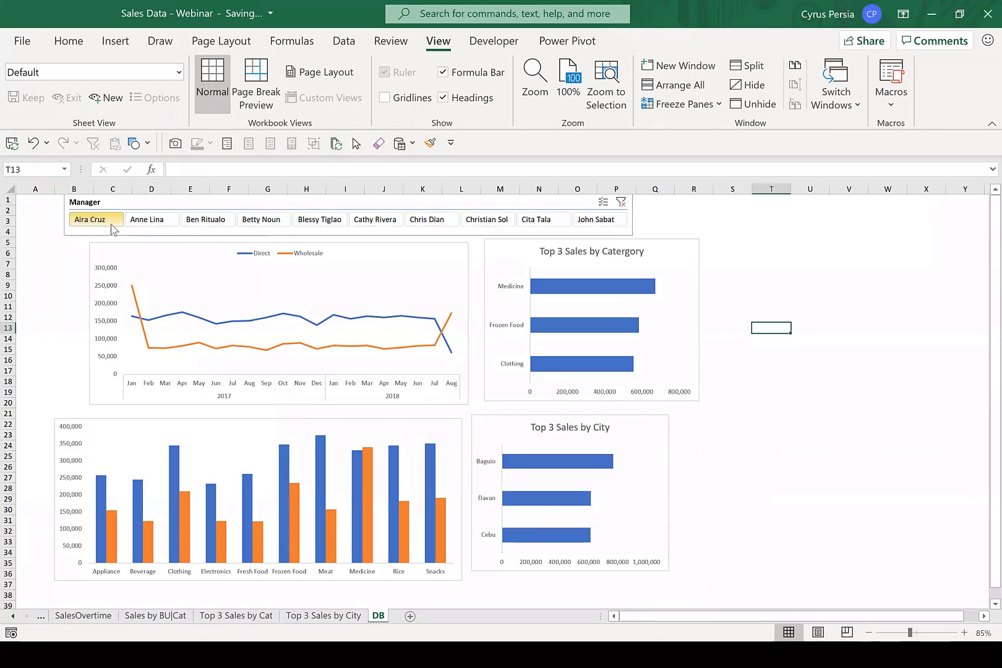
left_click(155, 223)
left_click(207, 223)
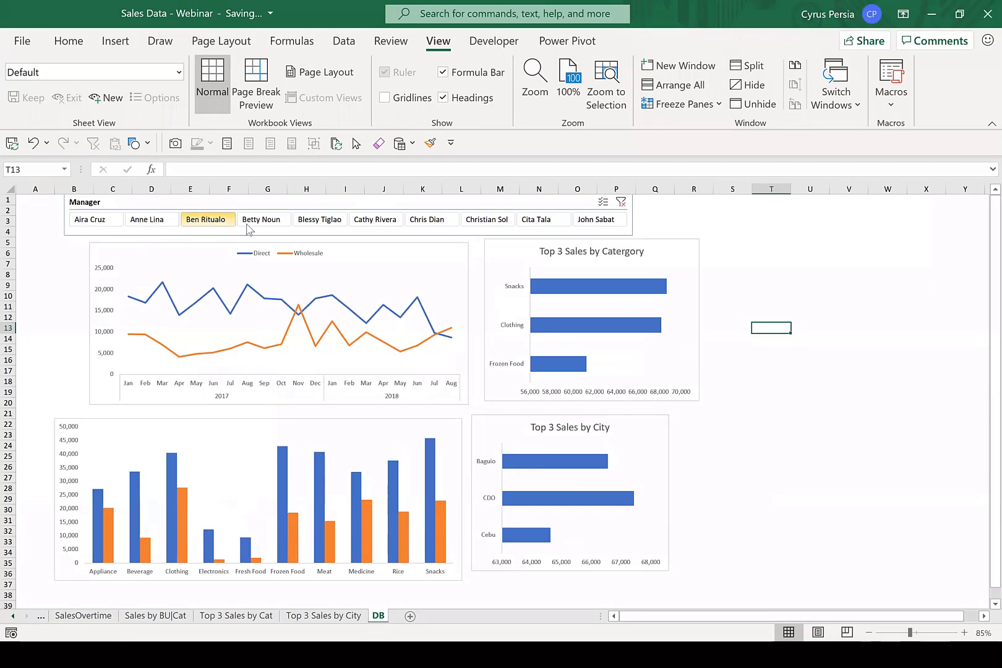
left_click(271, 221)
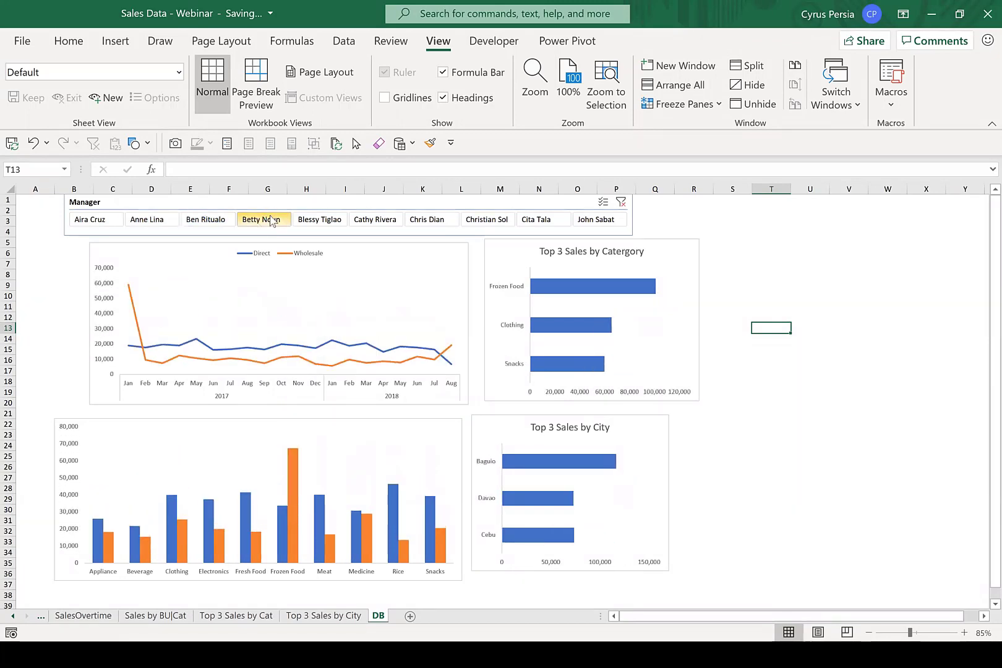
left_click(328, 222)
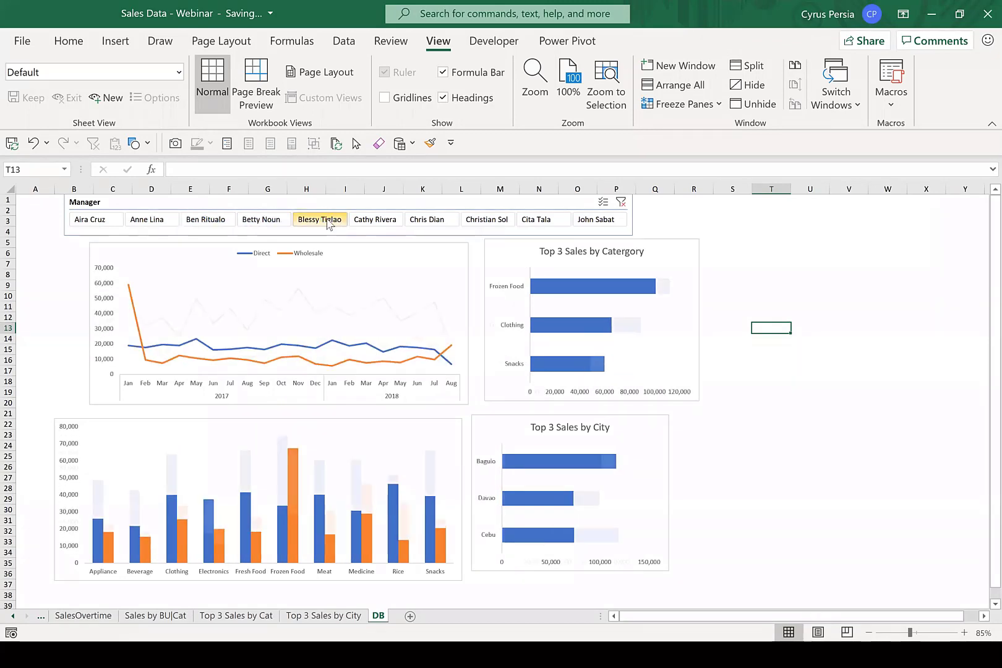
left_click(383, 223)
left_click(433, 221)
left_click(493, 222)
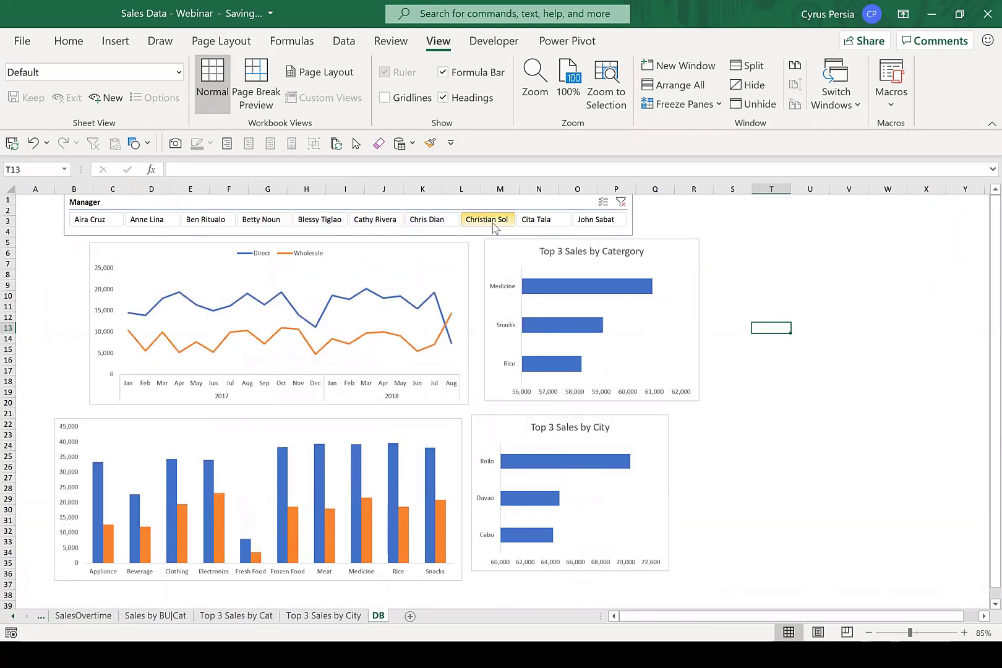
left_click(535, 220)
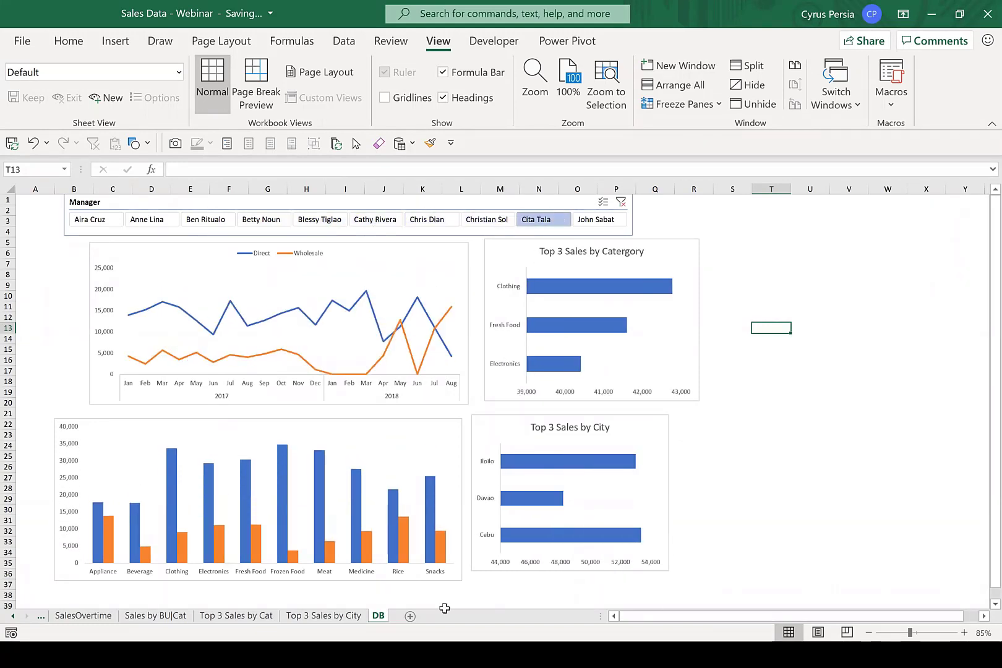
left_click(621, 202)
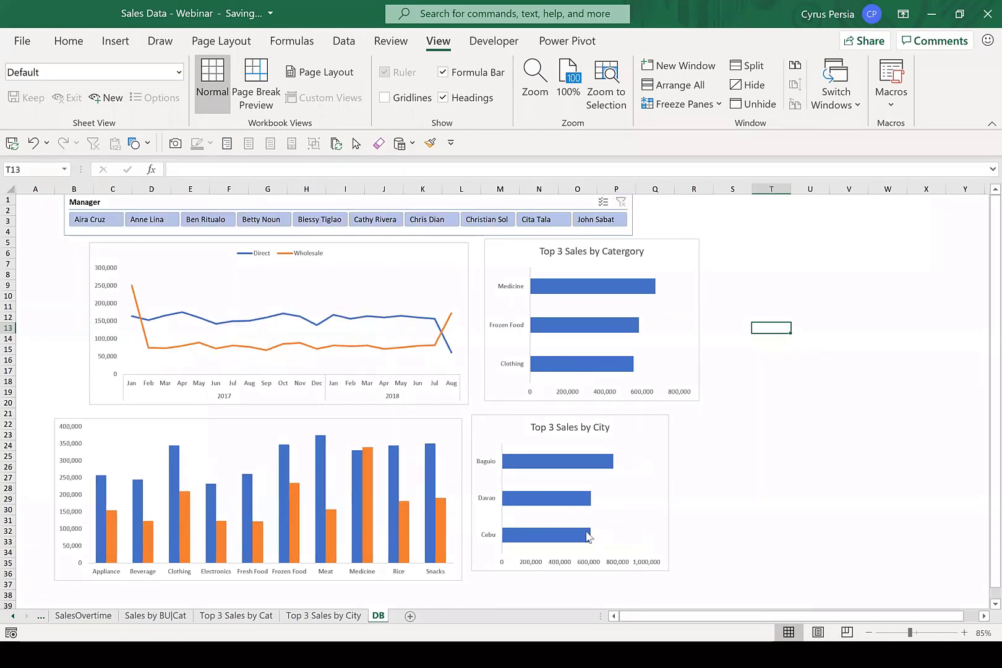
Move the Top 3 Sales by Category chart down beside the City chart, and widen the line chart and Manager slicer to column R.
left_click(804, 242)
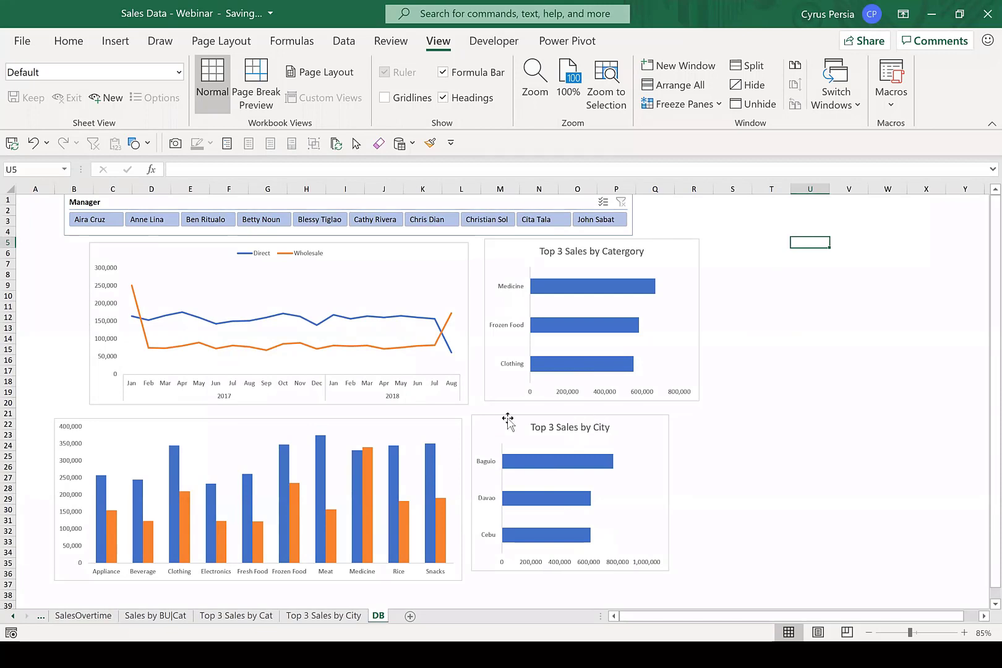
left_click_drag(677, 241, 799, 439)
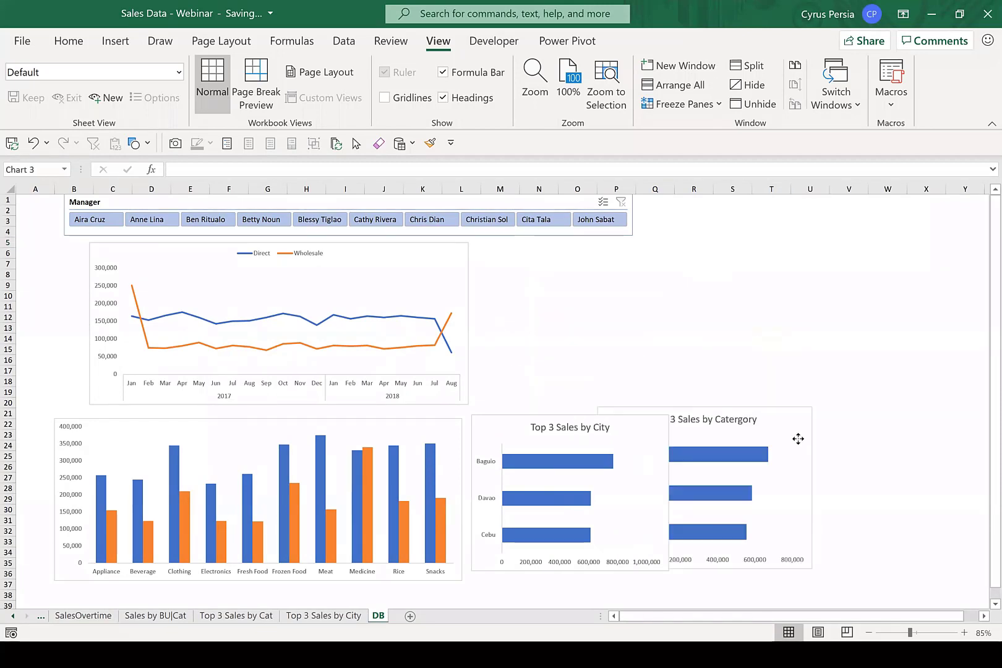
left_click(468, 323)
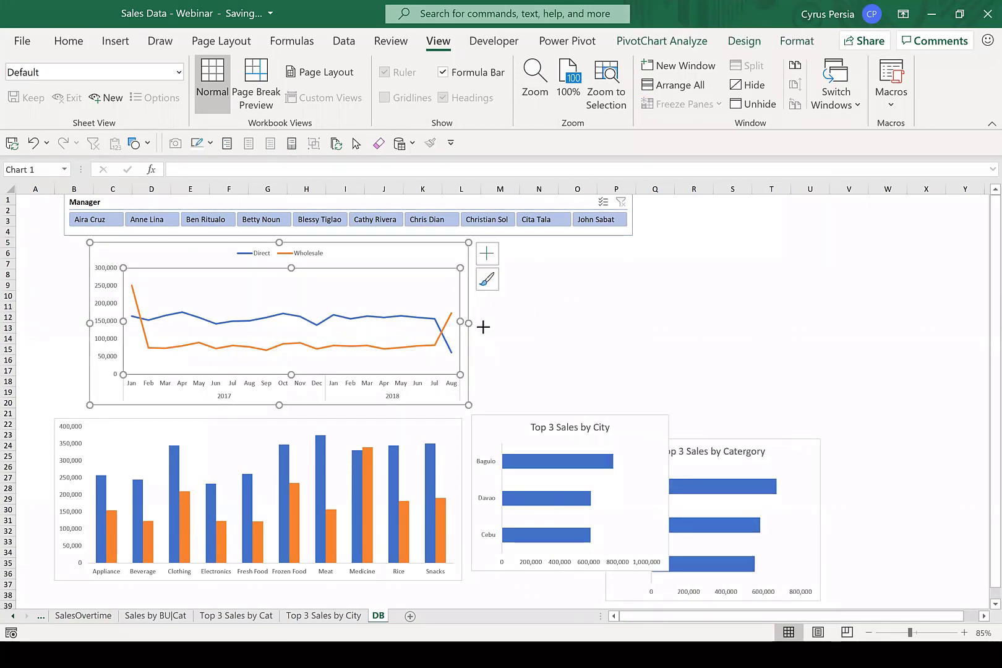
left_click_drag(483, 327, 693, 346)
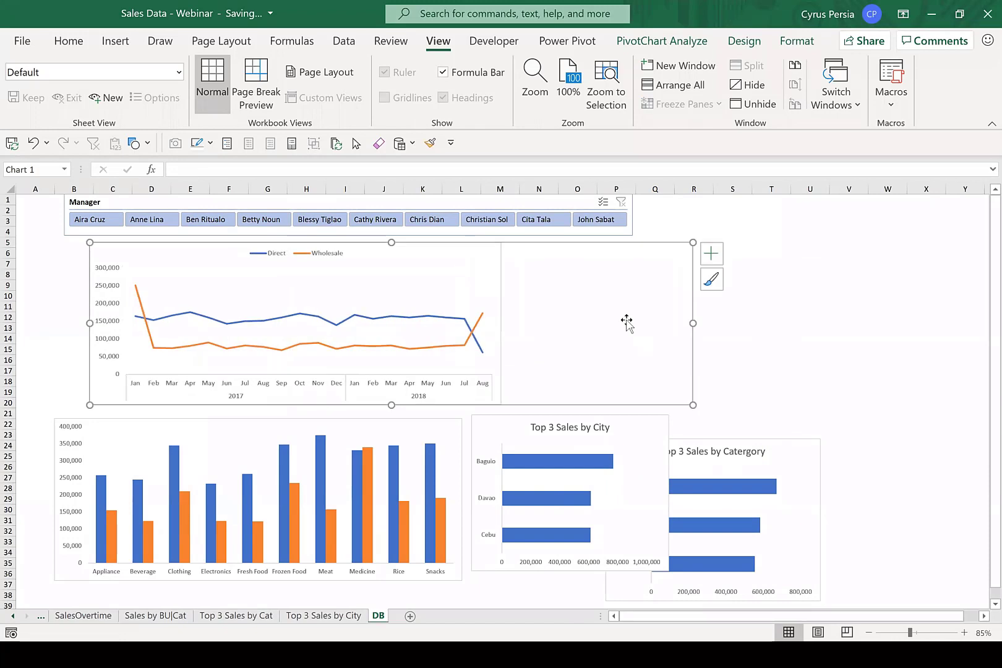
left_click(558, 201)
left_click_drag(694, 226, 678, 234)
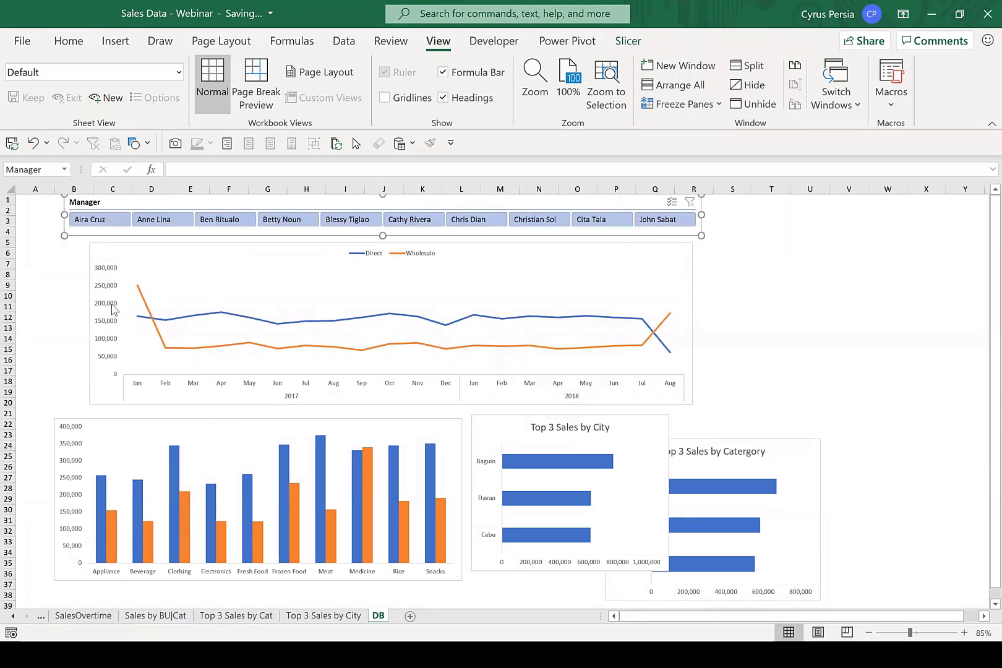
Line up the column chart, Top 3 Sales by City chart and Top 3 Sales by Category chart in one row beneath the line chart.
left_click(103, 425)
left_click_drag(136, 418, 104, 417)
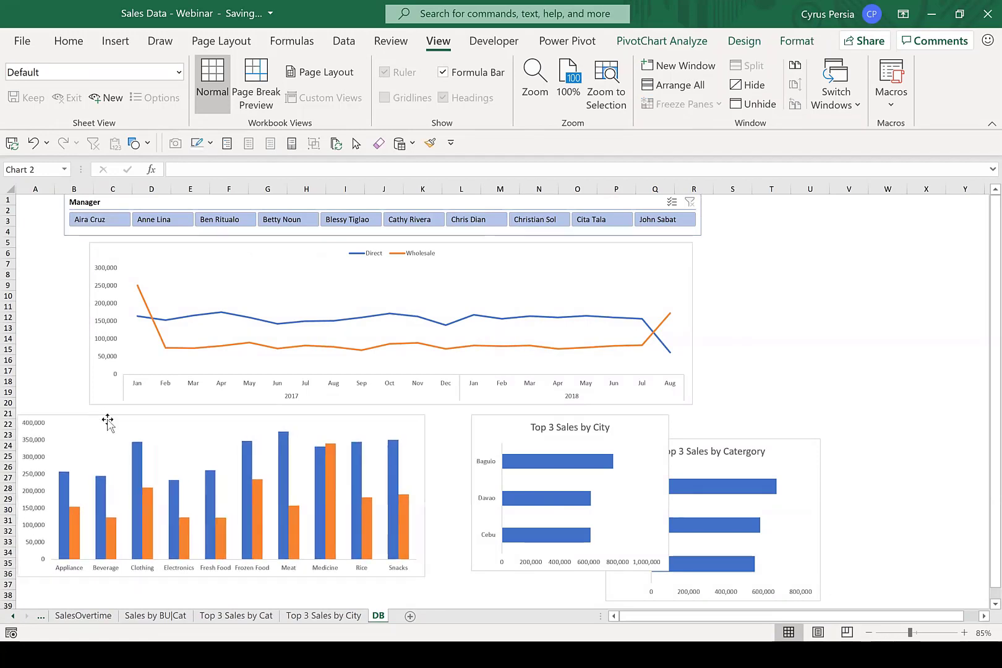
left_click_drag(487, 415, 464, 419)
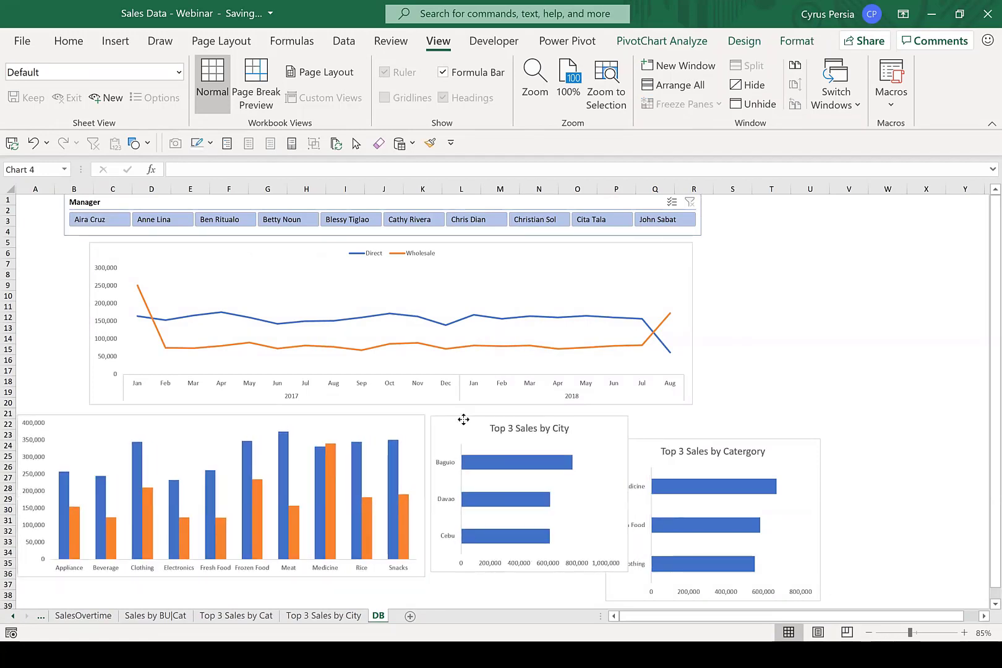
left_click(704, 439)
left_click_drag(697, 437, 724, 415)
Widen the line chart to the Category chart's right edge, nudge it down slightly, and lengthen the Manager slicer to about the same edge.
left_click(686, 288)
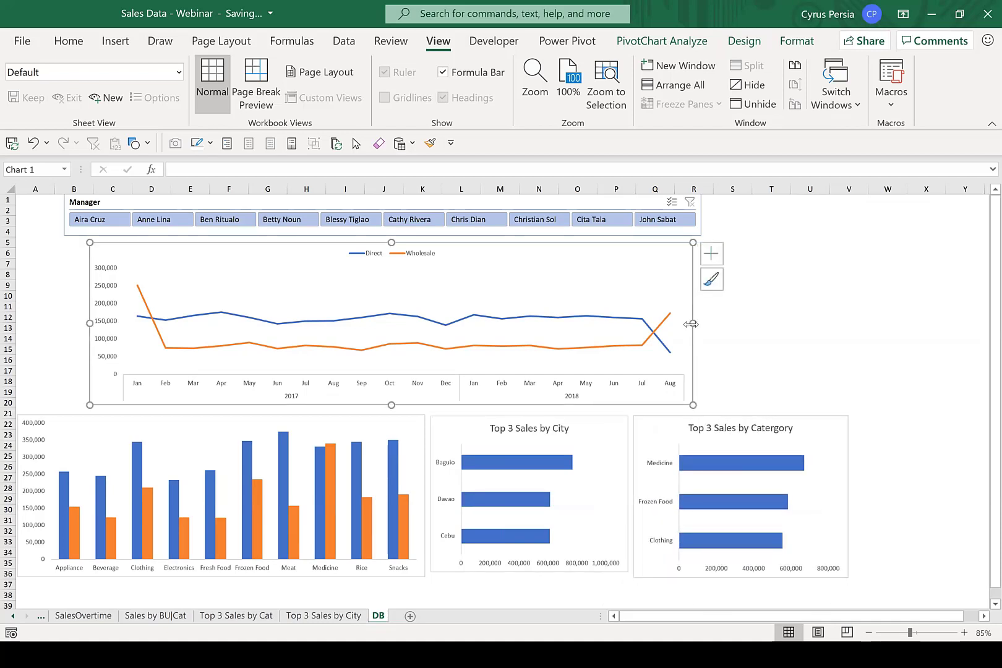
left_click_drag(693, 323, 847, 361)
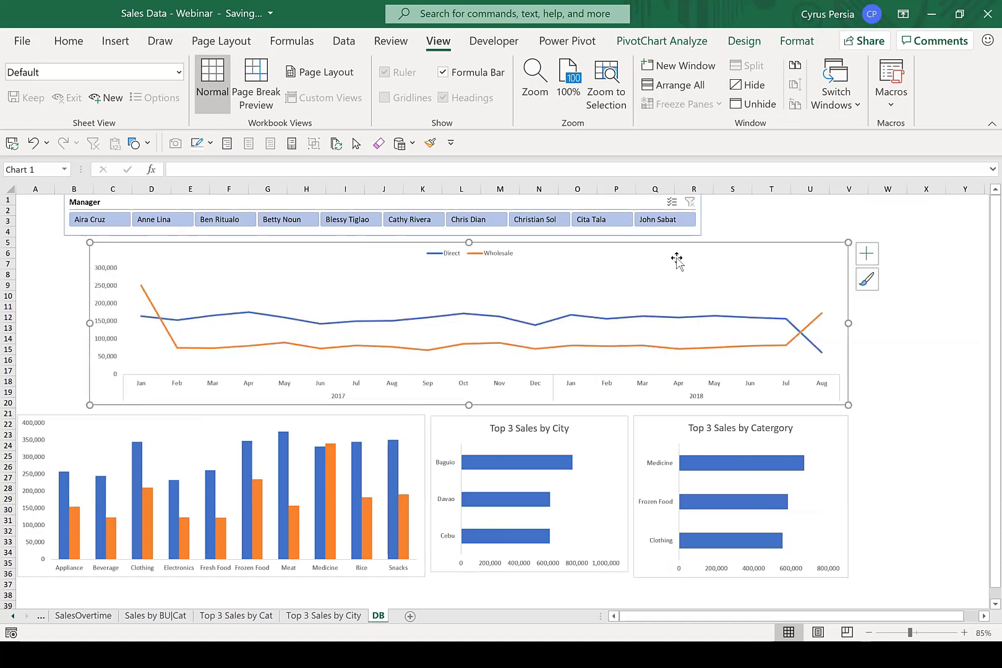
mouse_move(678, 255)
left_mouse_down()
mouse_move(693, 257)
mouse_move(676, 258)
left_mouse_up()
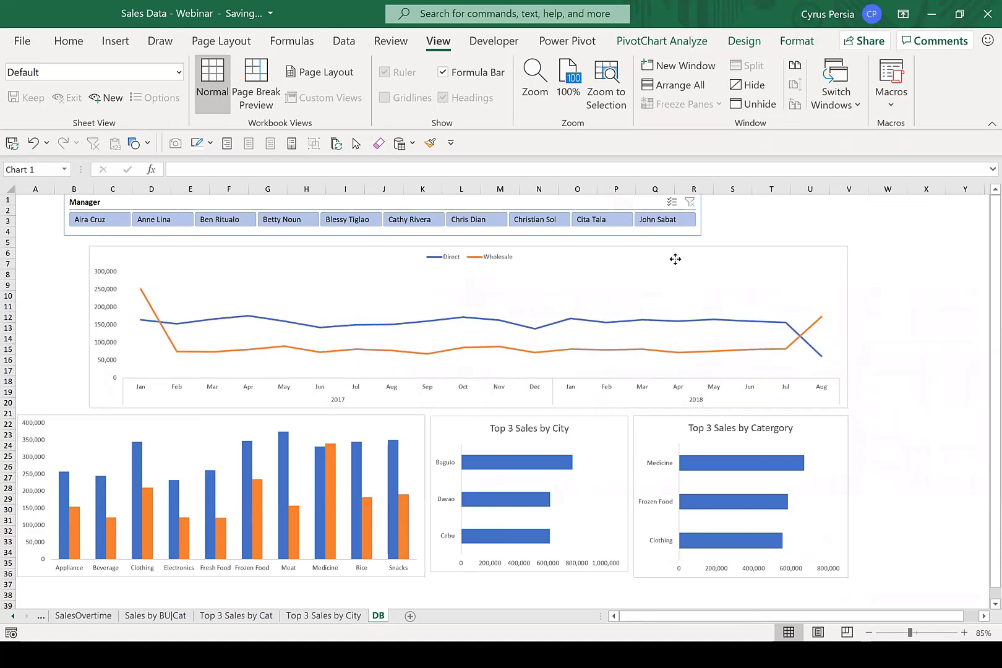
left_click(630, 203)
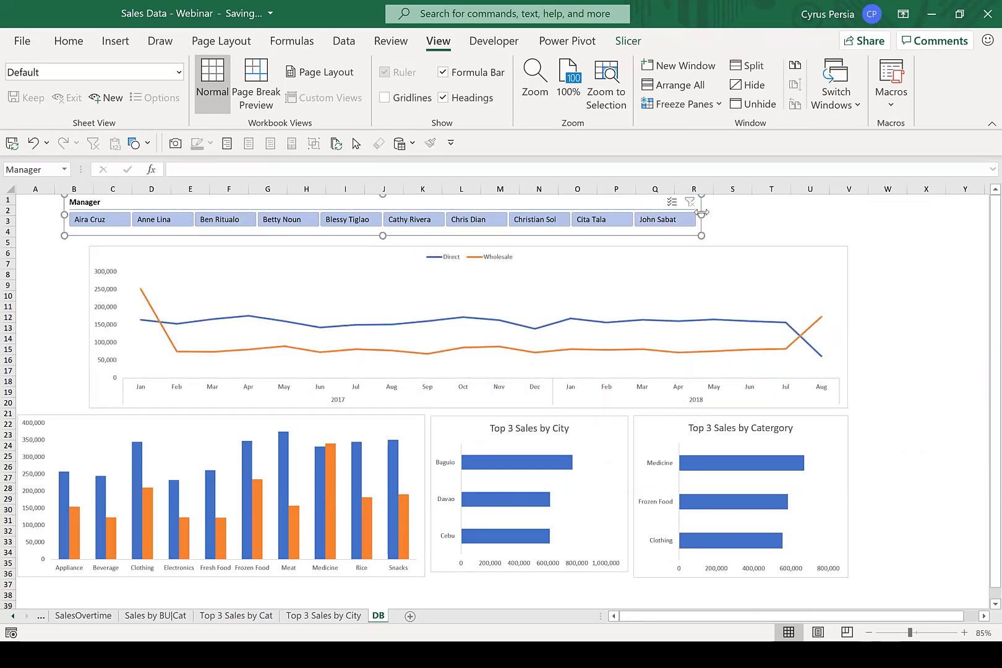
left_click_drag(701, 215, 842, 236)
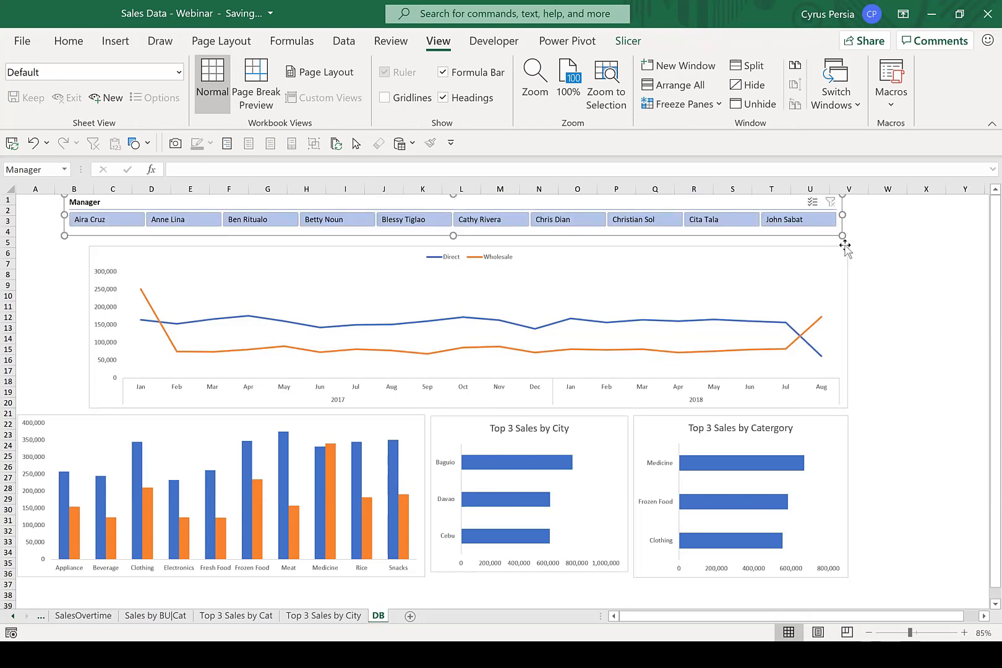
left_click(889, 273)
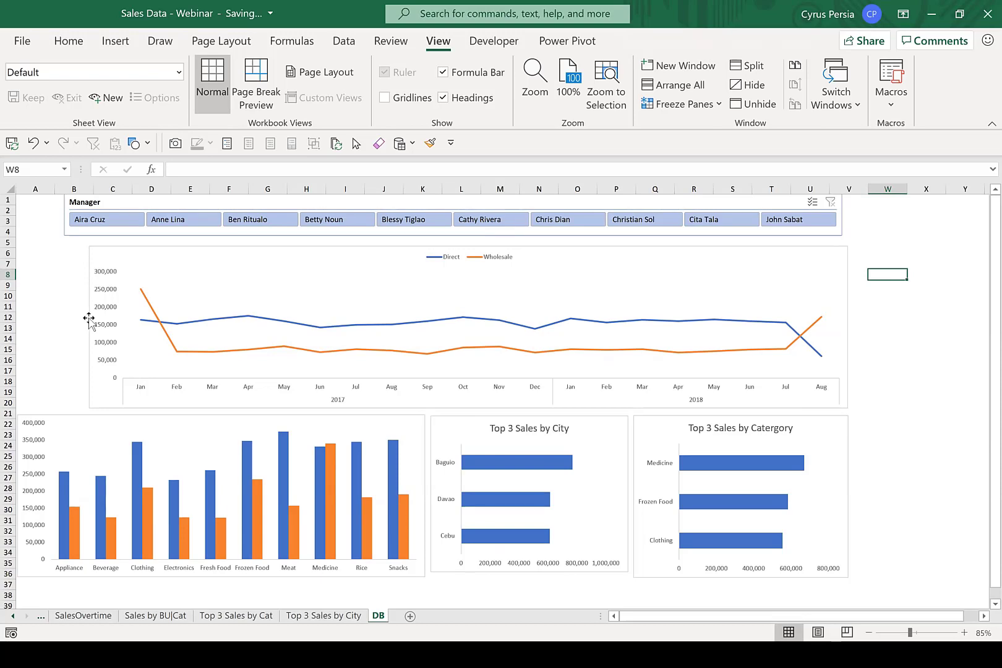
Narrow the line chart from its left side so that it starts in column C, leaving space beside it.
left_click(88, 340)
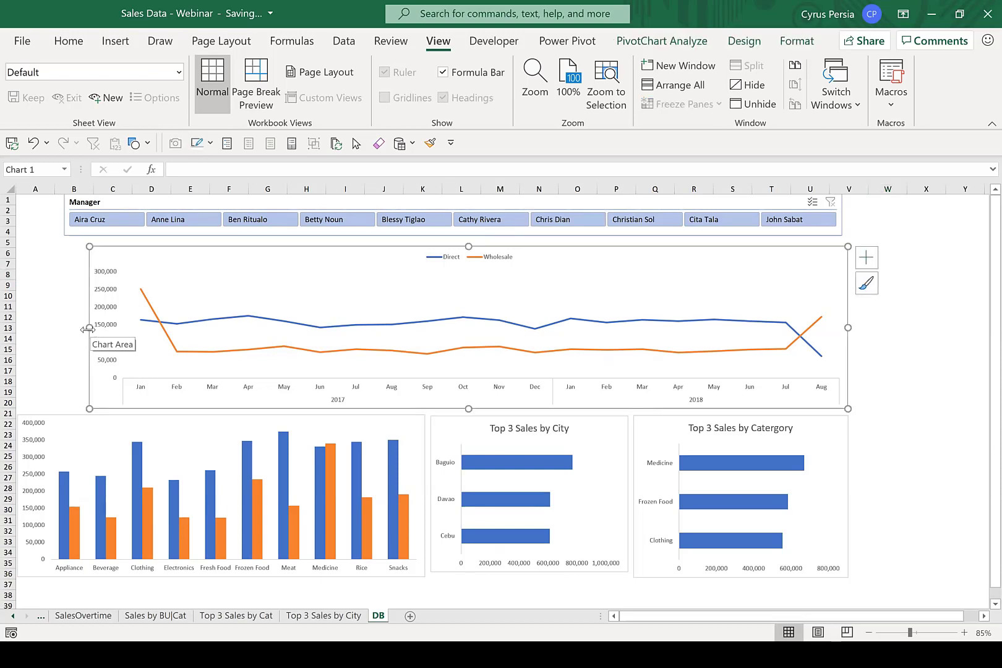
left_click_drag(89, 326, 104, 327)
left_click(54, 326)
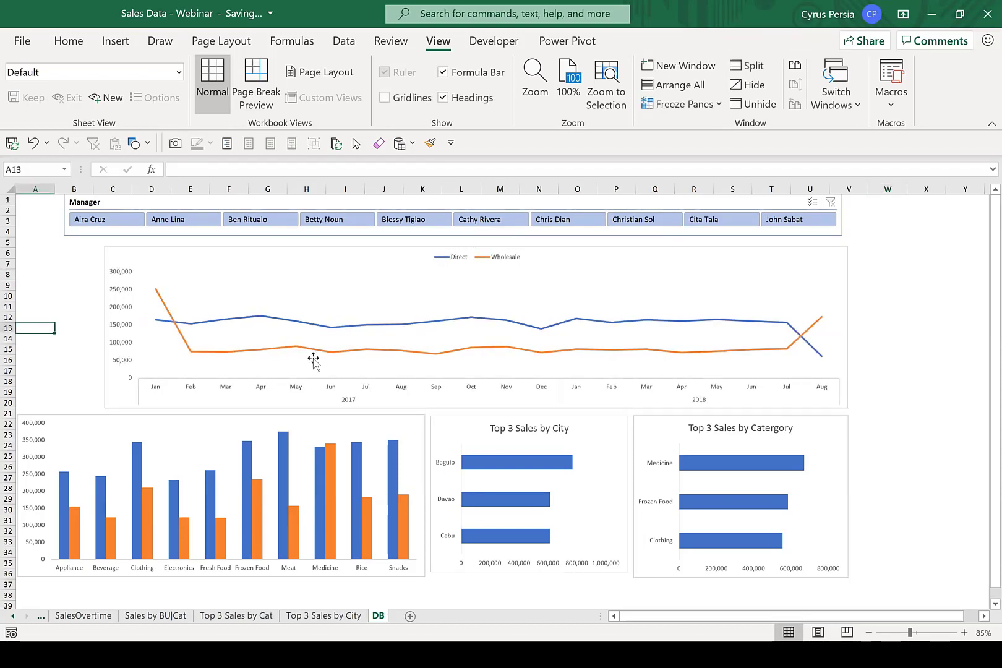
Duplicate the SalesOvertime sheet in front of DB and remove the Date, Years and Bus Unit fields from the copied PivotTable, keeping Sum of Sales.
left_click(79, 616)
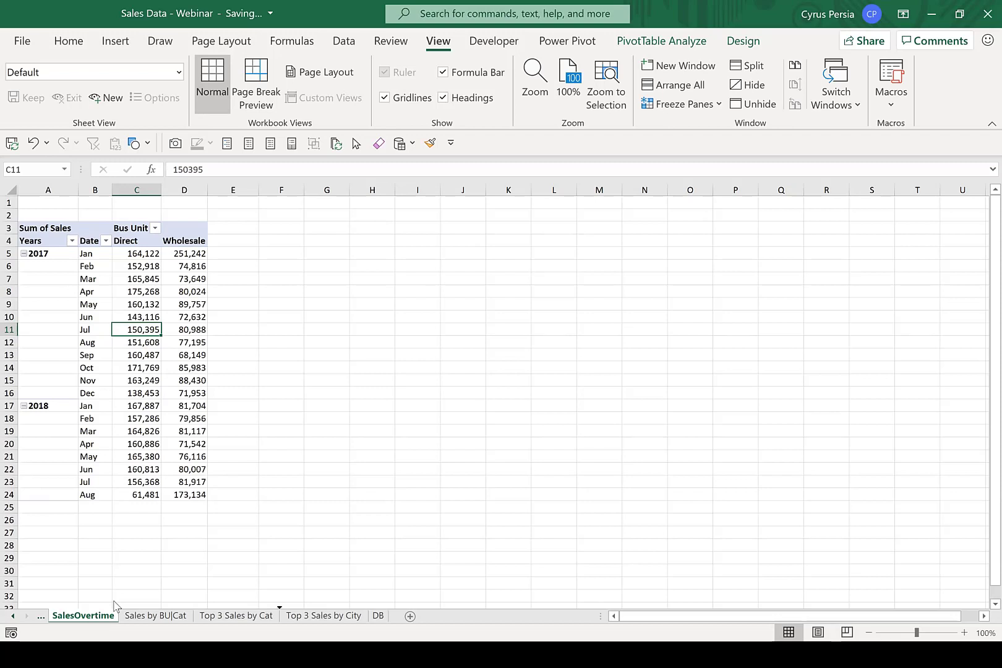
left_click_drag(113, 605, 371, 613)
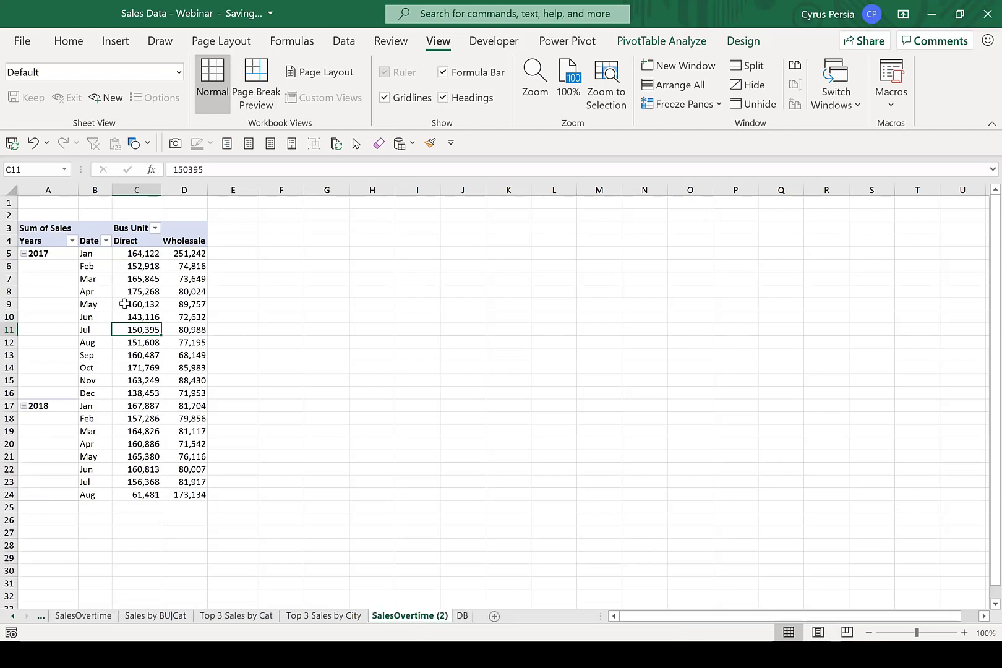
left_click(99, 266)
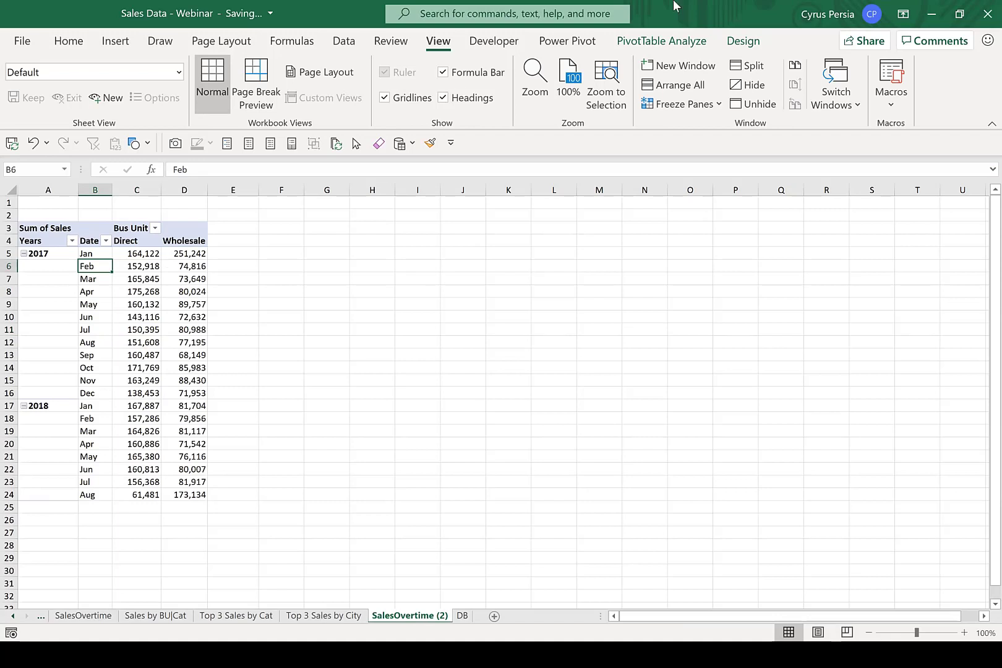
left_click(744, 41)
left_click(685, 44)
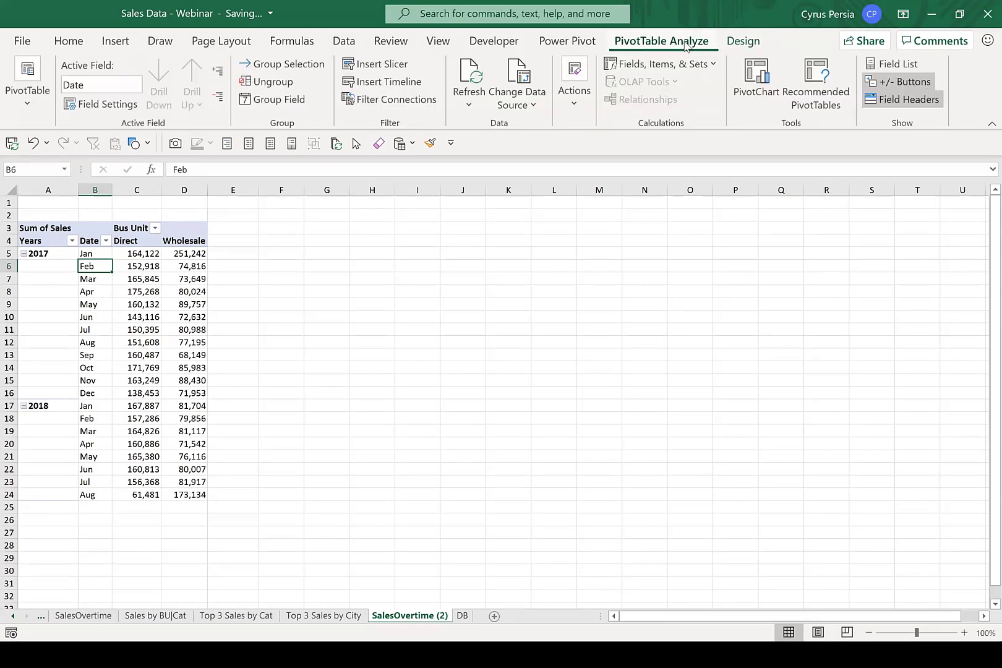
left_click(895, 64)
left_click_drag(818, 550, 711, 504)
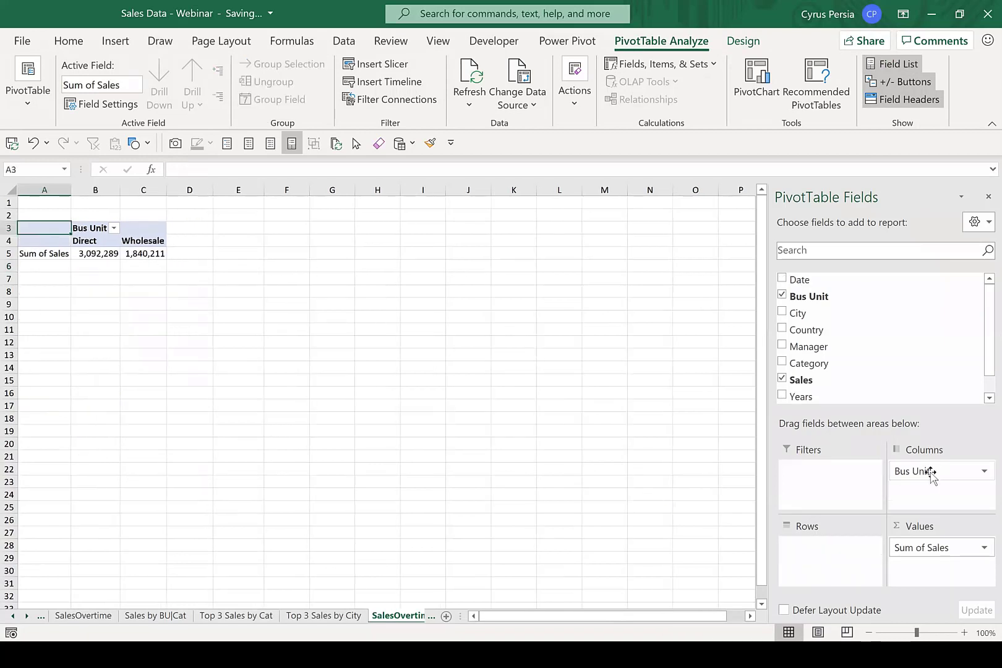
left_click_drag(928, 473, 629, 416)
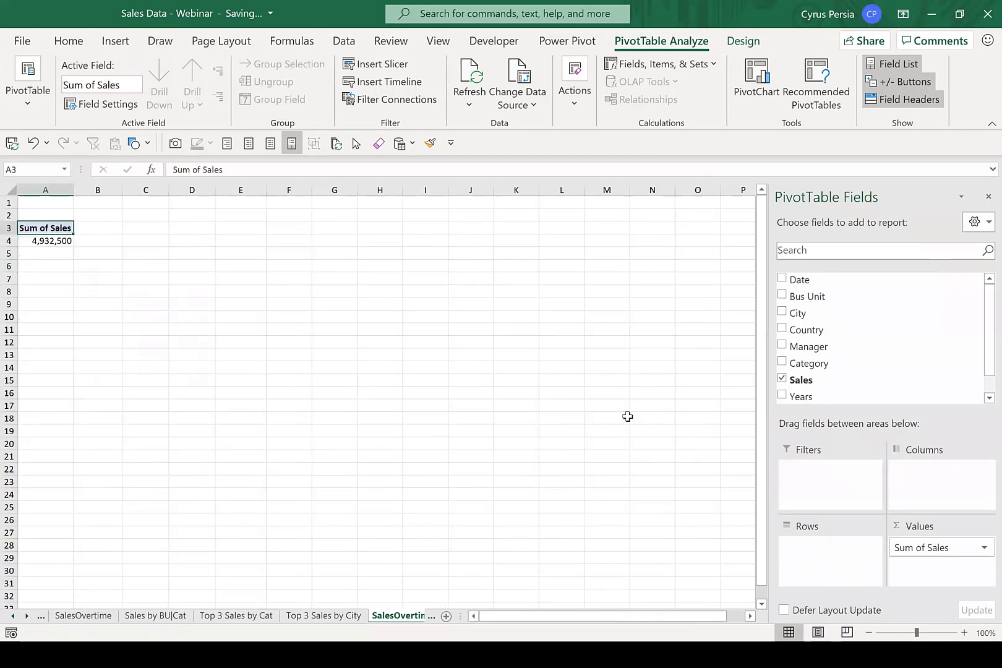
Enter =GETPIVOTDATA("Sales",$A$3) in C4 by referencing the PivotTable's total sales value.
left_click(45, 241)
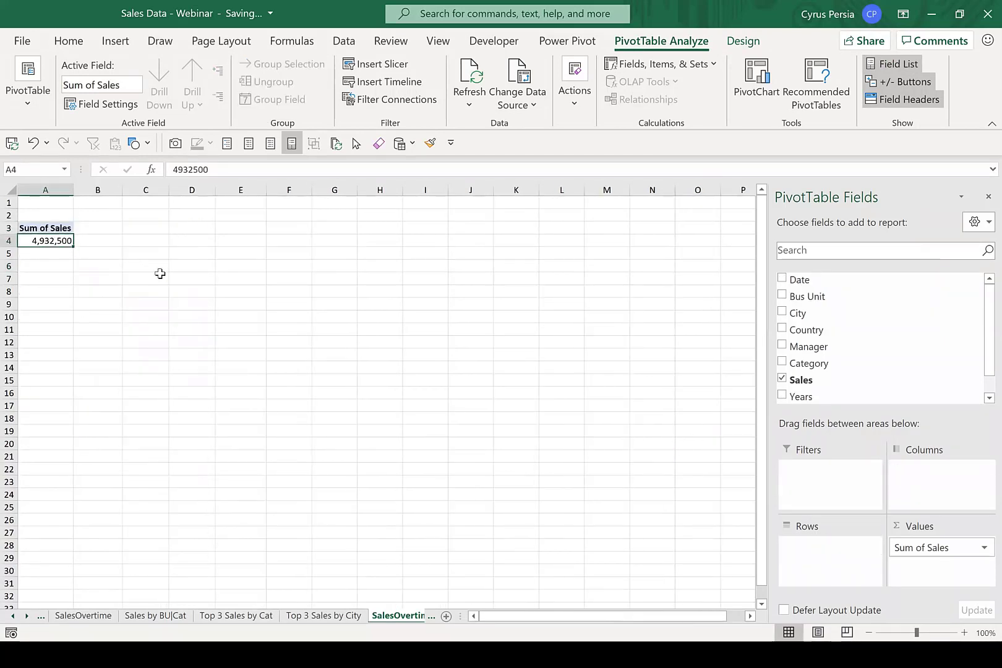
left_click(145, 241)
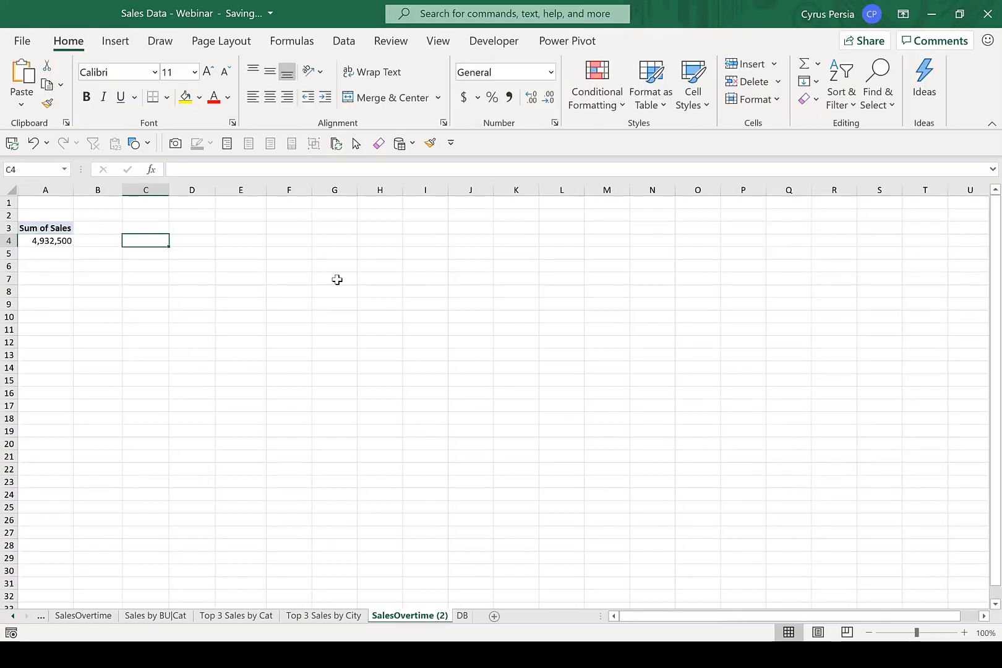
type("=")
key("Left")
key("Left")
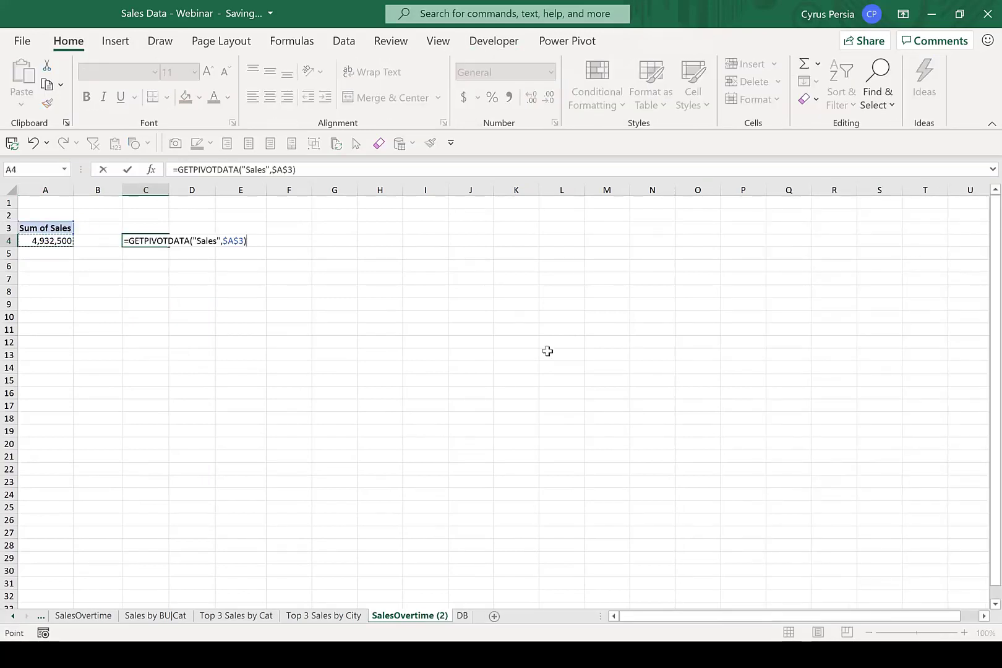
key("Return")
key("Up")
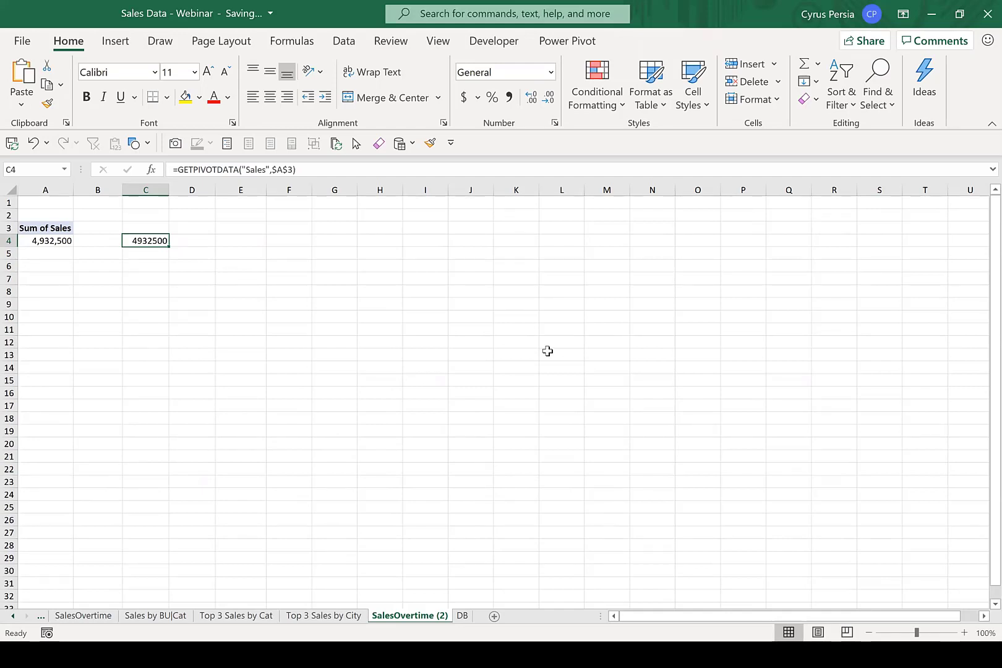
Format the sales total in C4 with comma style and no decimal places.
key("Down")
key("Down")
key("Down")
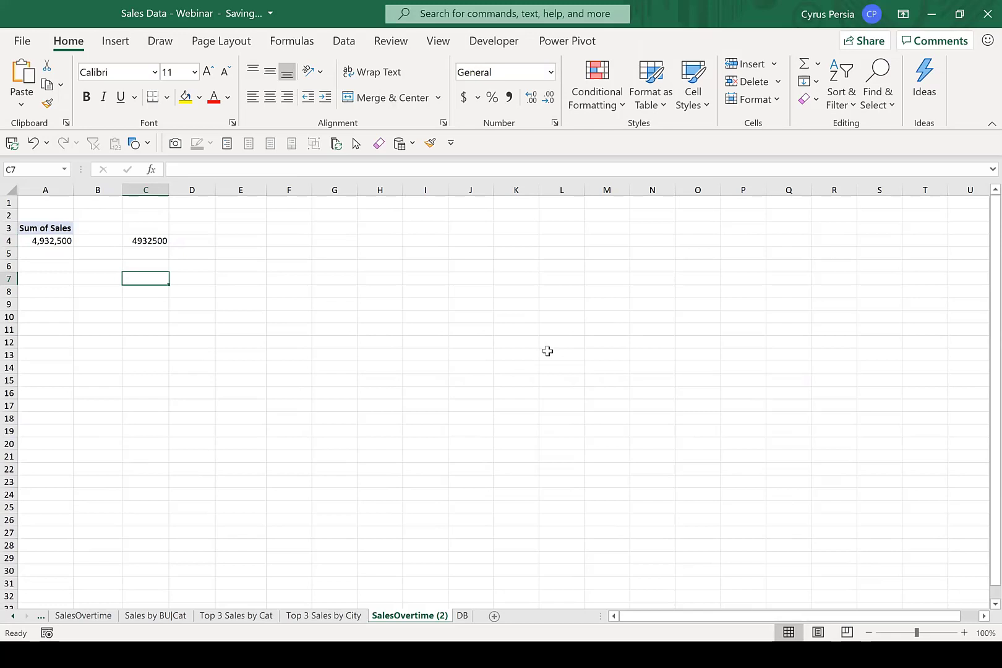
left_click(52, 230)
left_click(145, 241)
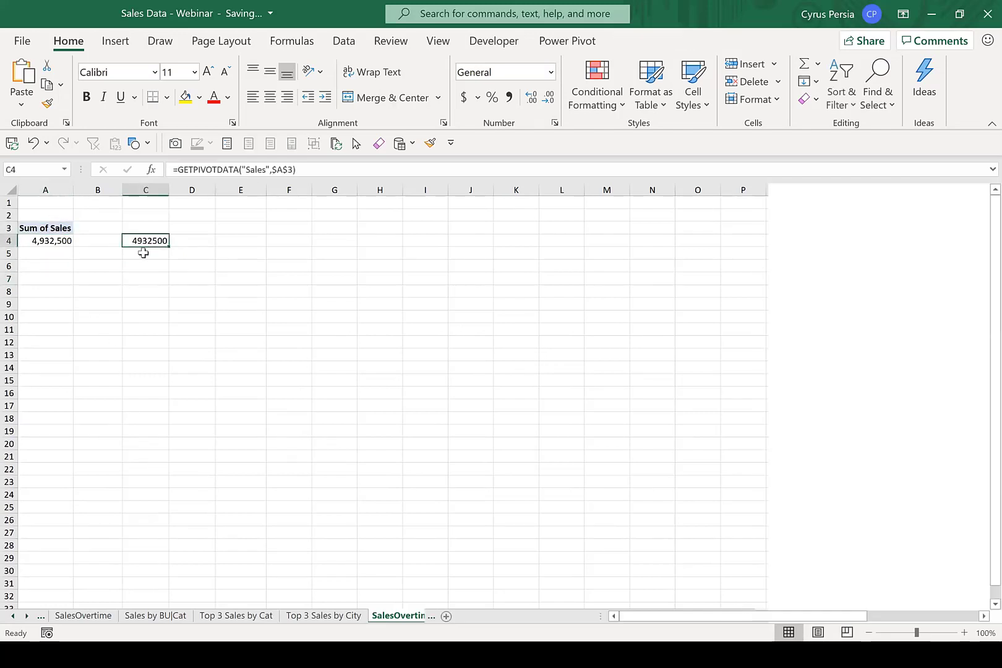
left_click(508, 98)
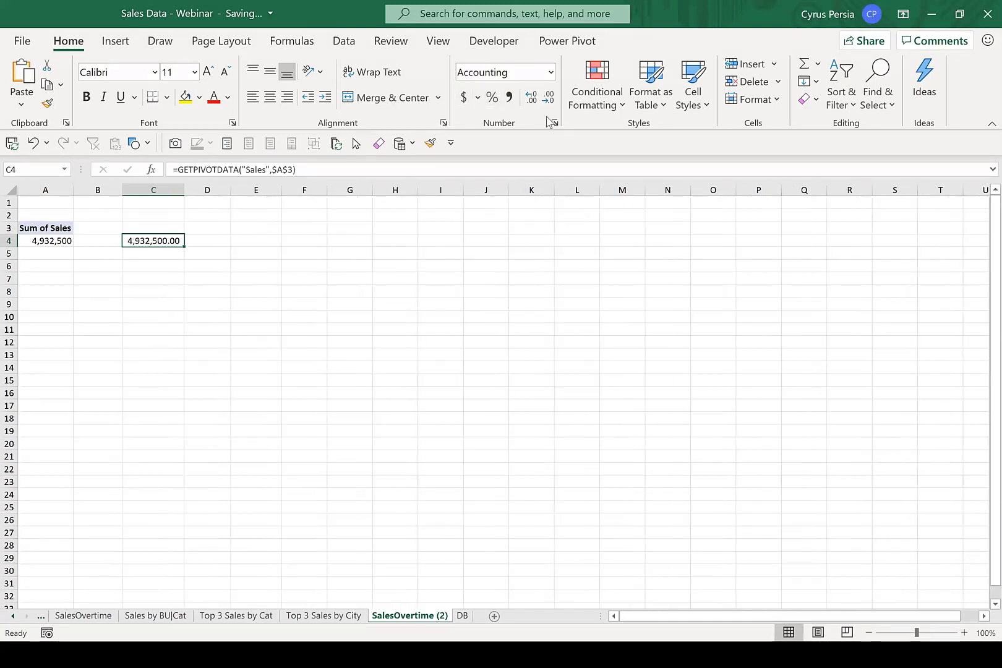
left_click(548, 98)
left_click(552, 103)
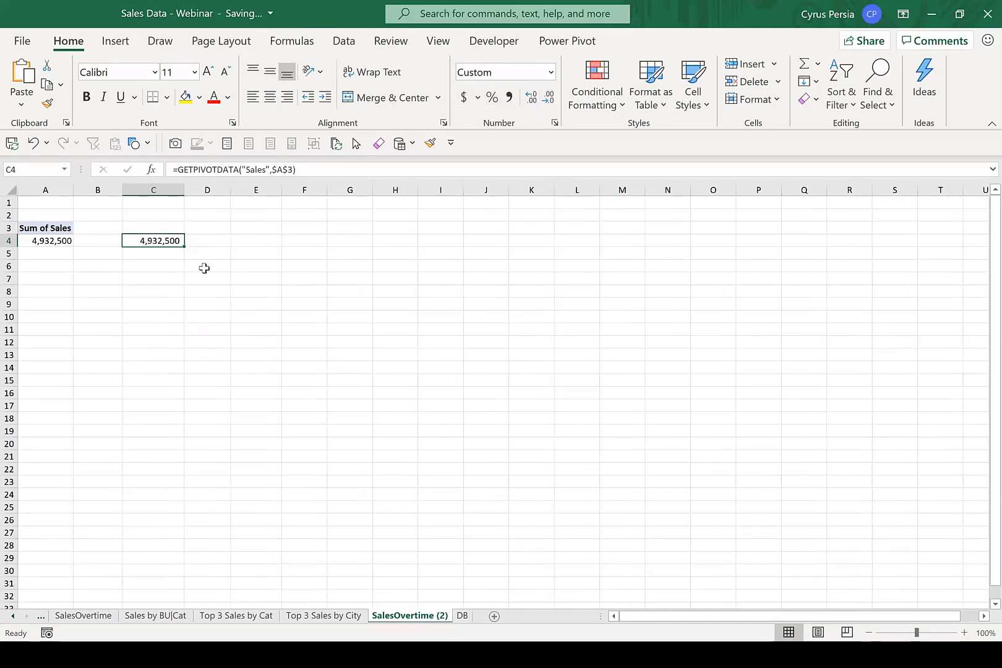
Rename the SalesOvertime (2) sheet as Headlines.
double_click(426, 616)
type("Hehadli")
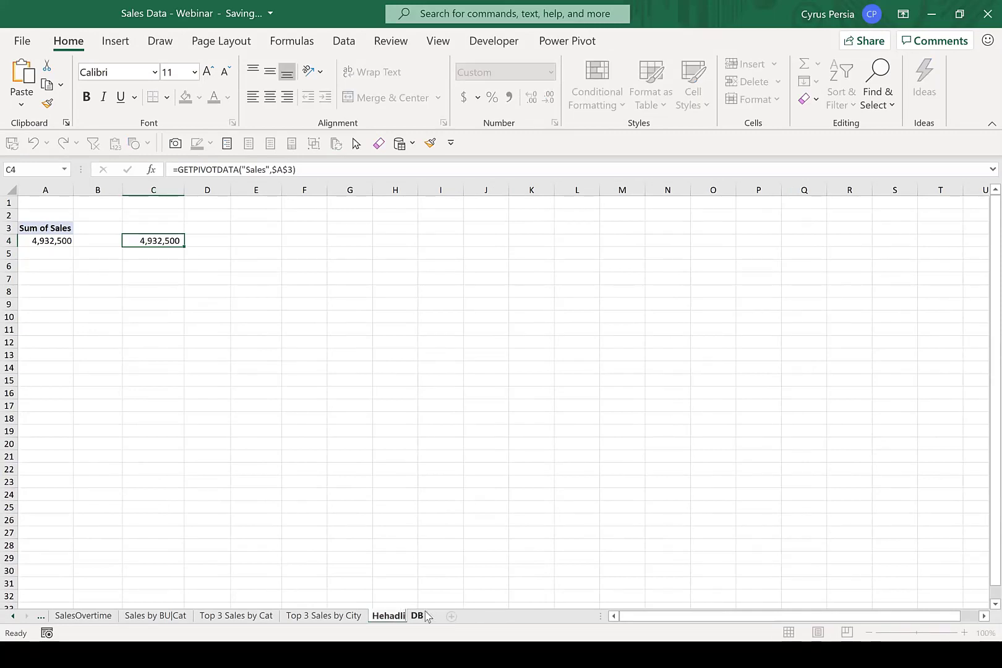
key("BackSpace")
key("BackSpace")
key("BackSpace")
key("BackSpace")
key("BackSpace")
type("adlines")
key("Return")
Insert a text box on the DB sheet in the empty space beside the line chart, roughly over A7:B10.
left_click(427, 616)
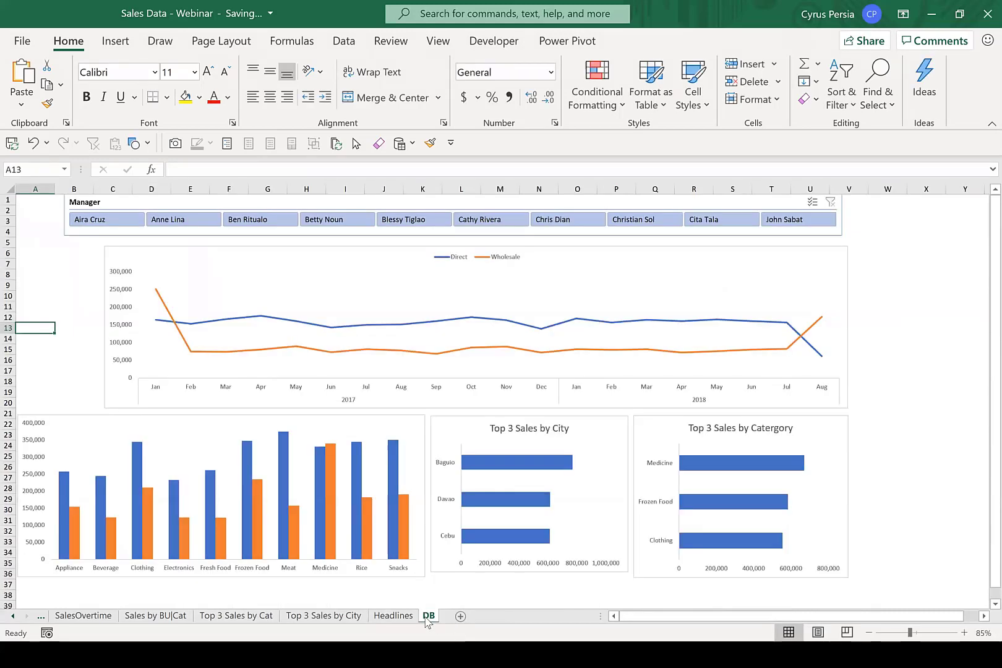
left_click(42, 256)
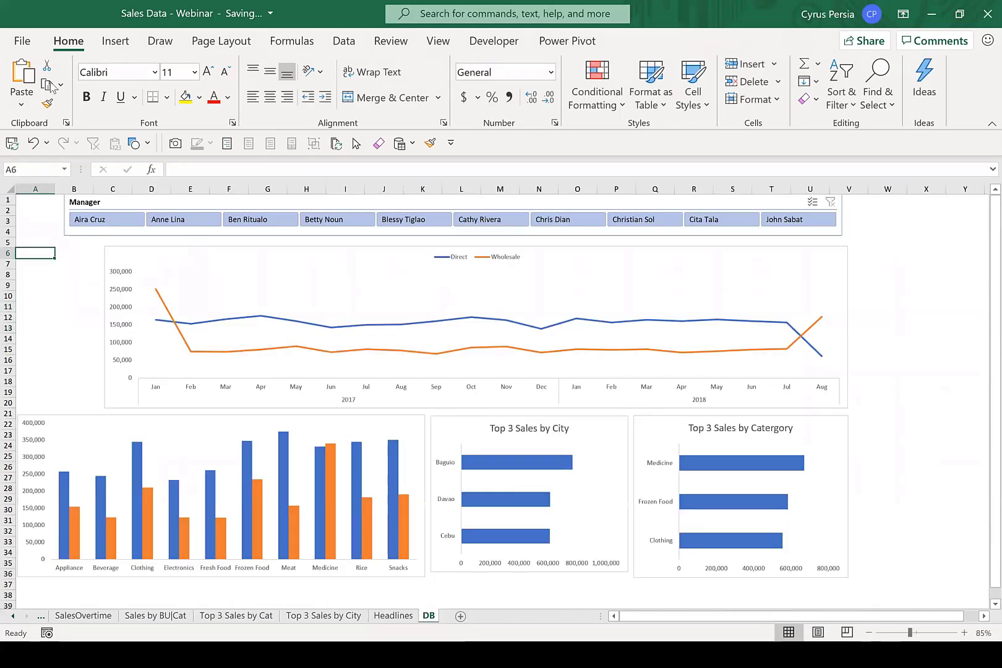
left_click(115, 41)
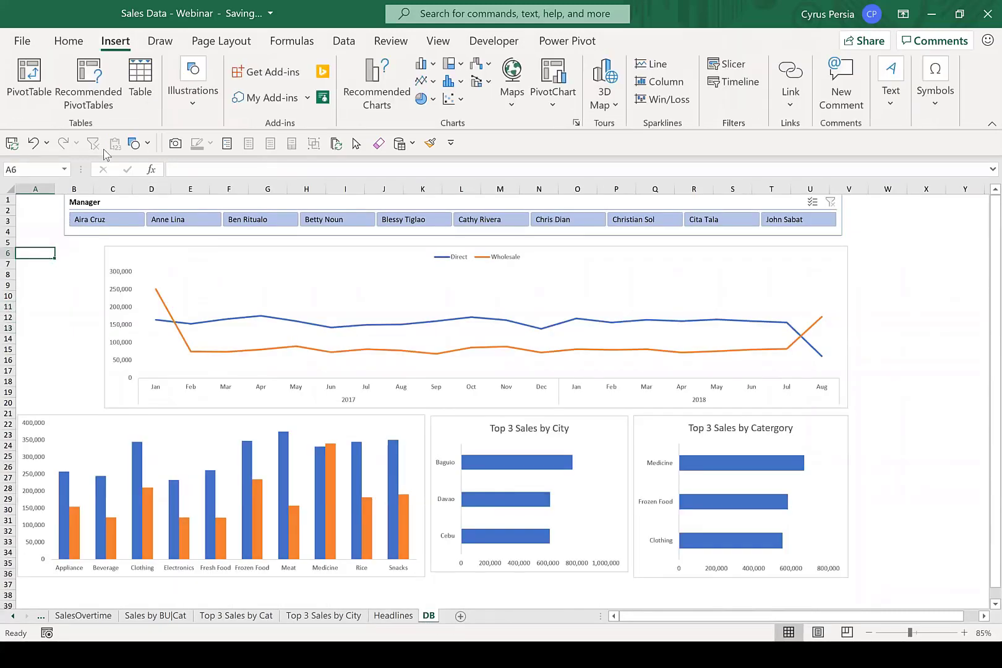
left_click(891, 96)
left_click(817, 159)
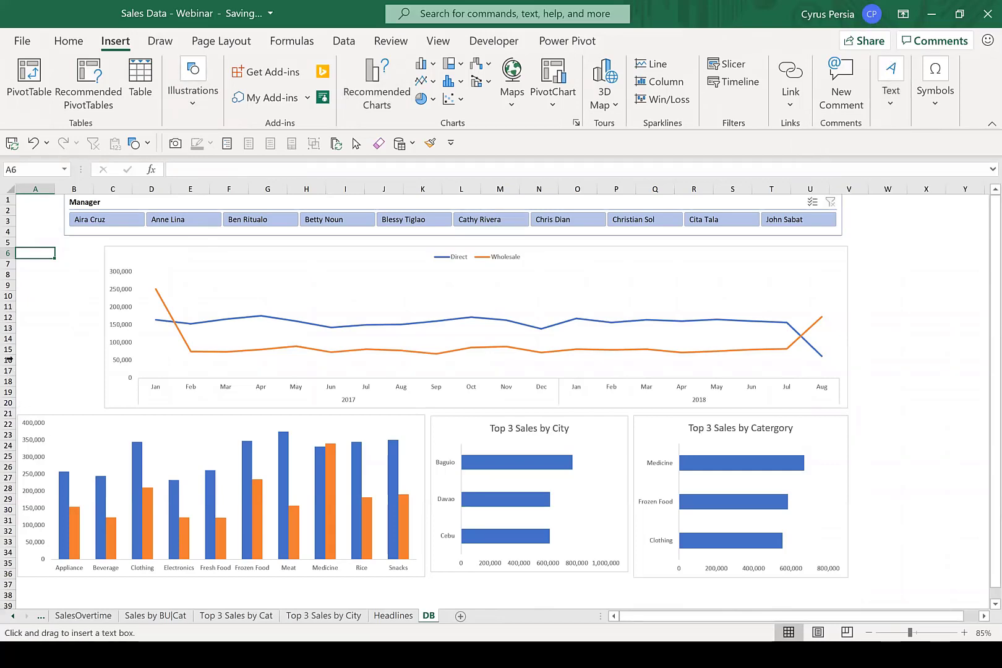
left_click_drag(19, 266, 99, 302)
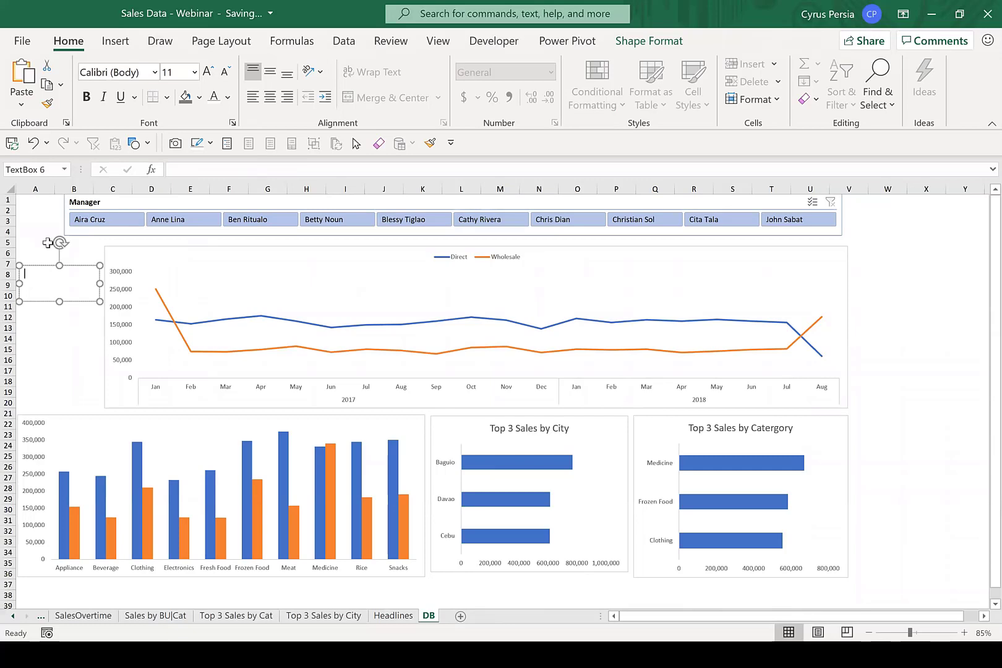
Link the new text box to the sales total in C4 of the Headlines sheet with =Headlines!C4.
left_click(217, 167)
type("=")
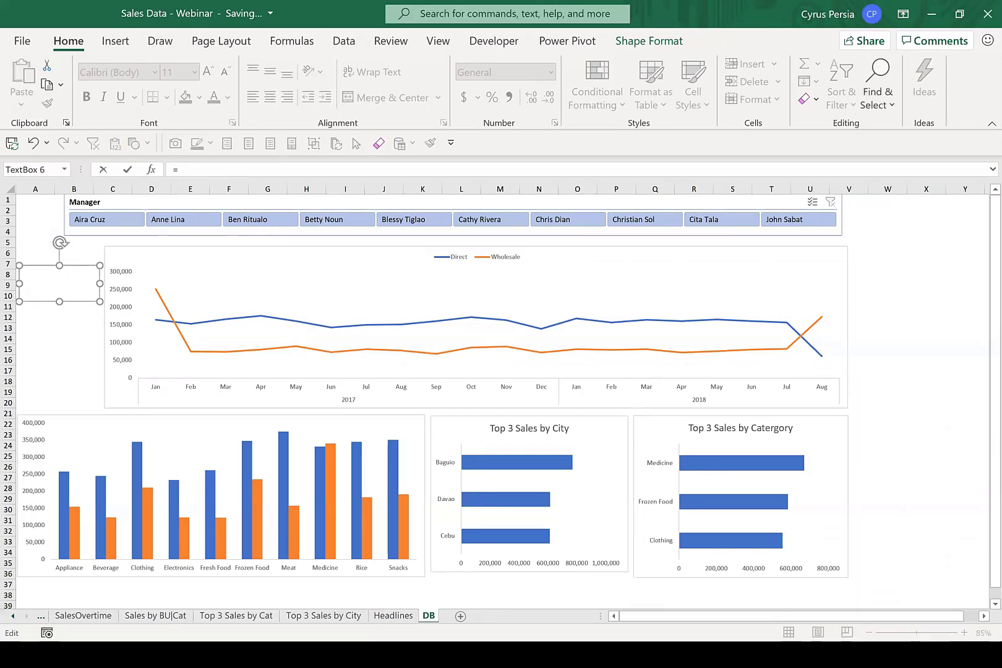
left_click(386, 616)
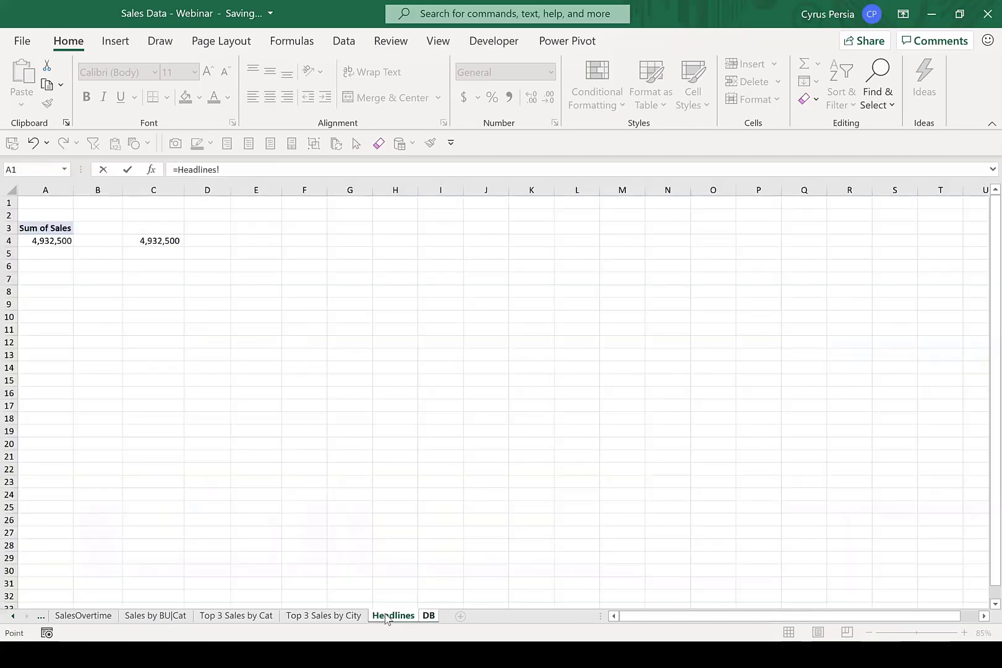
left_click(163, 242)
key("Return")
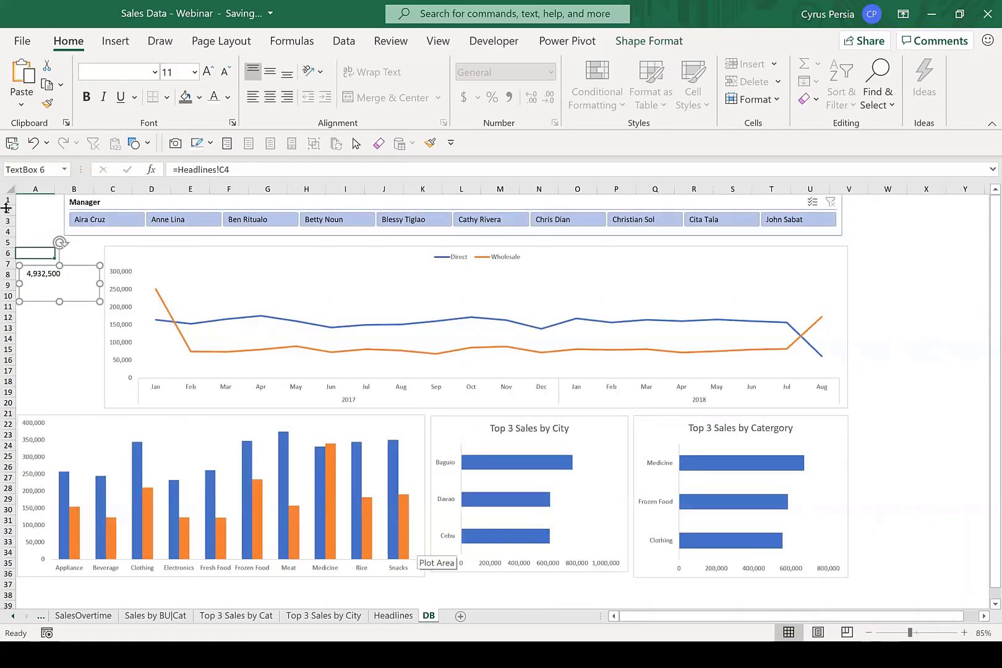
Centre the linked sales figure horizontally, align it to the bottom of its text box, and enlarge the font to 20.
key("ctrl+a")
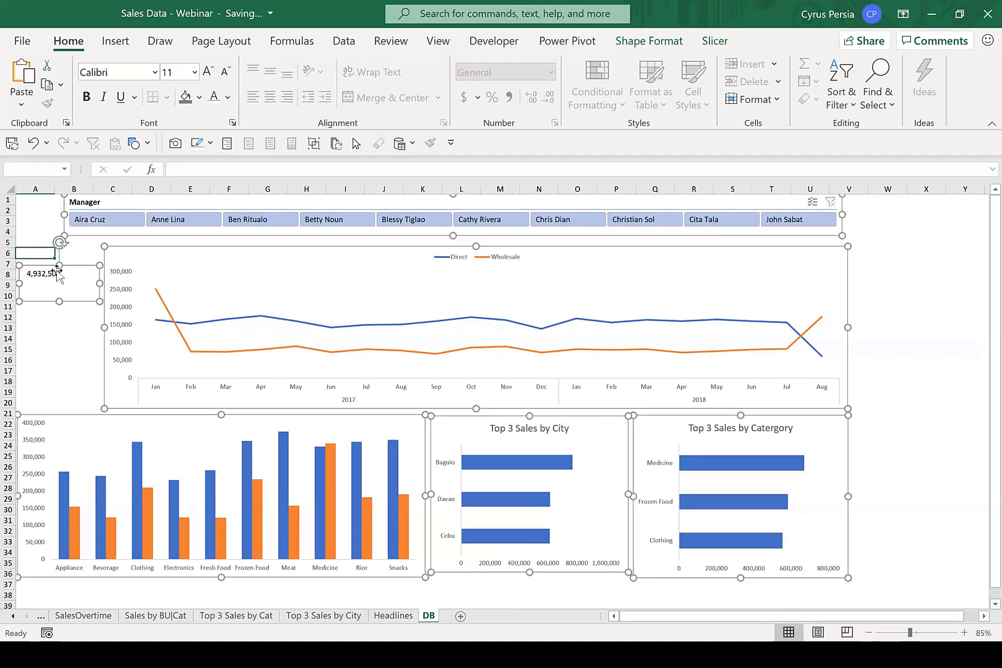
left_click(61, 350)
left_click(63, 292)
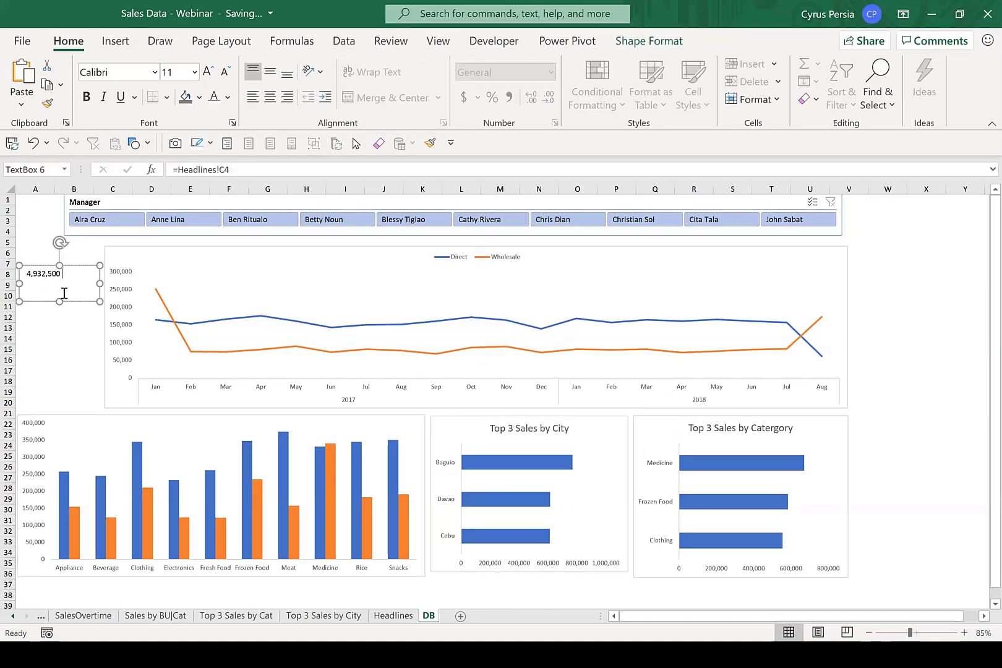
key("ctrl+a")
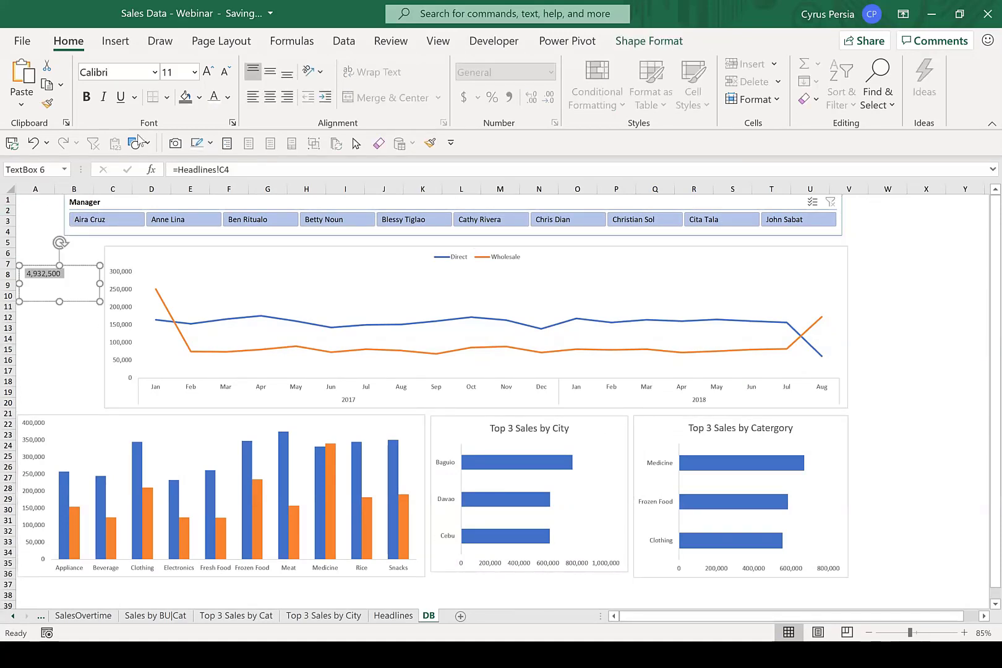
left_click(270, 97)
left_click(286, 75)
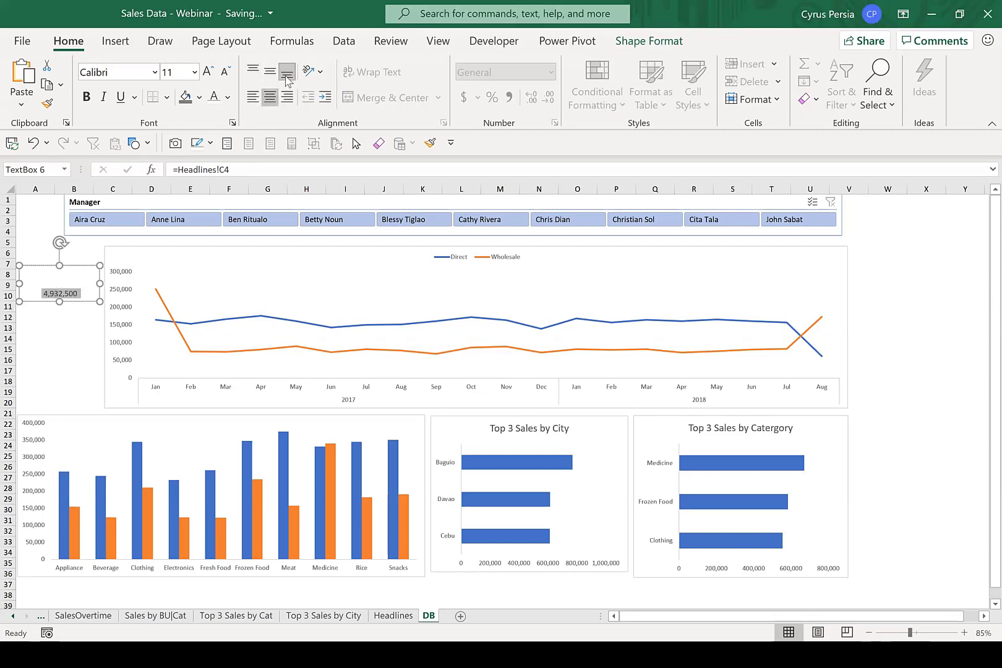
left_click(209, 71)
left_click(209, 72)
left_click(209, 72)
left_click(209, 72)
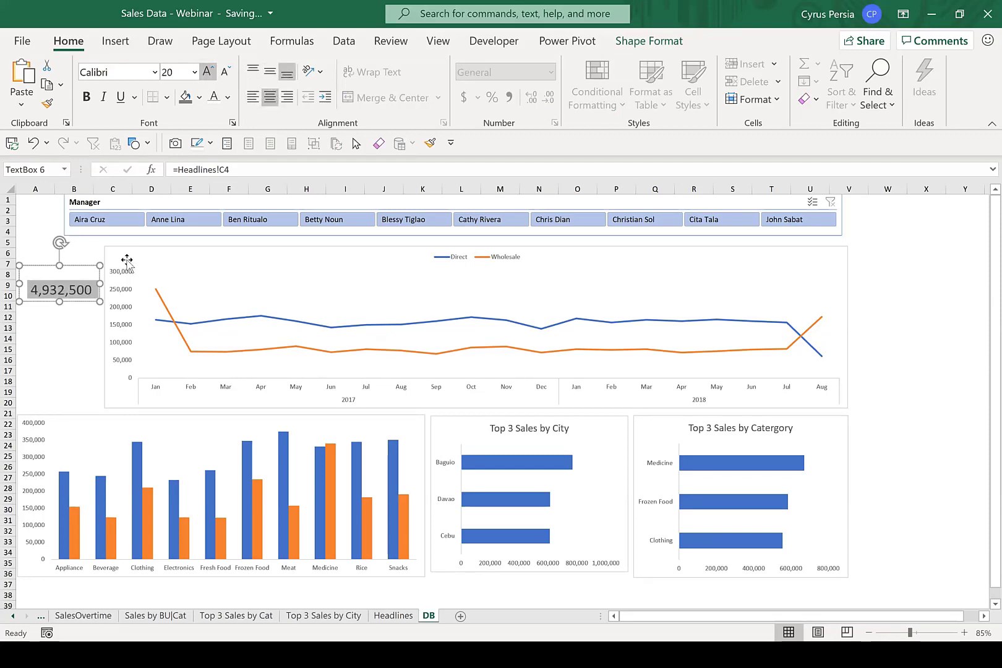
left_click(54, 370)
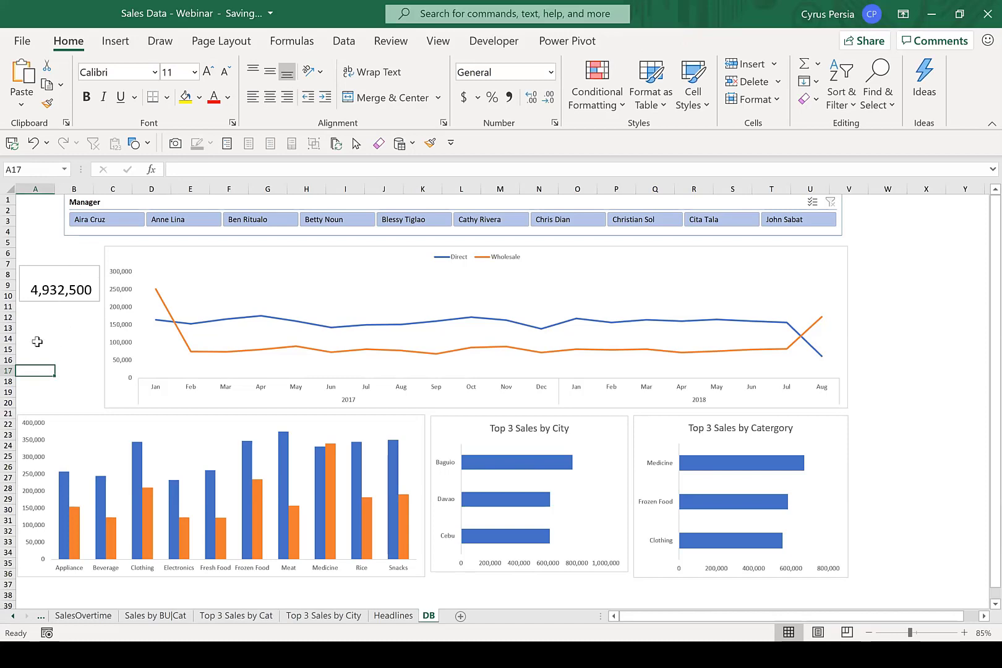
Test the headline figure by filtering the Manager slicer to the first and seventh managers in turn, clearing the filter after each.
left_click(101, 221)
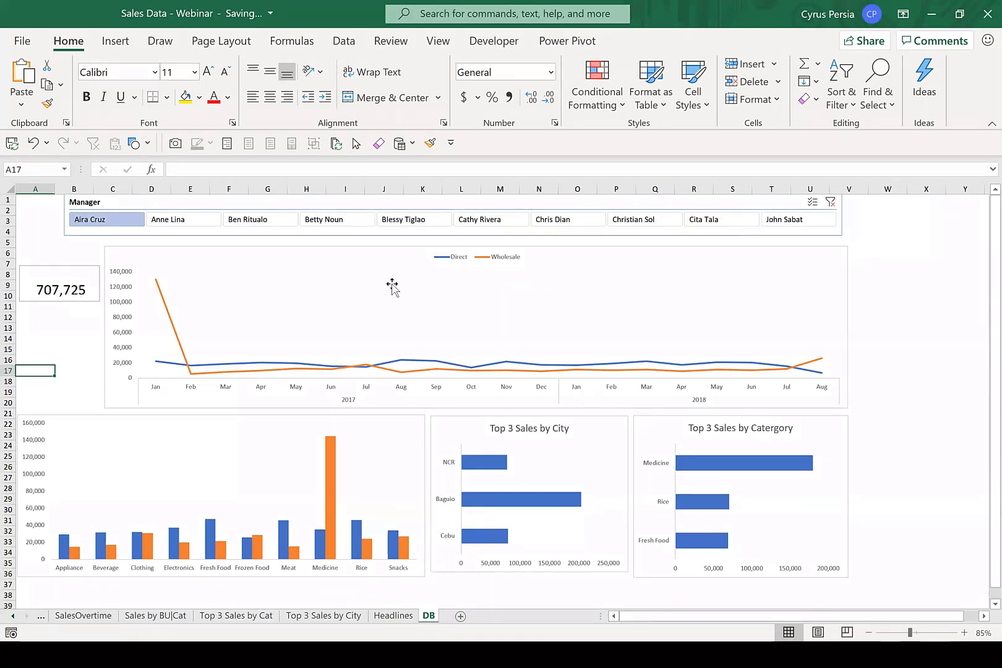
left_click(832, 202)
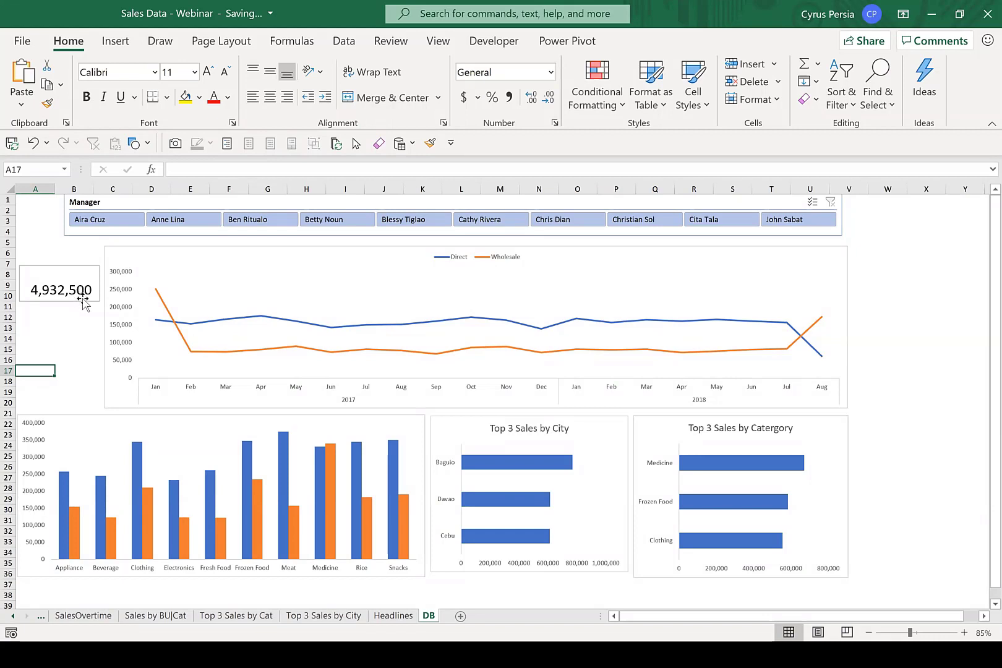
left_click(567, 226)
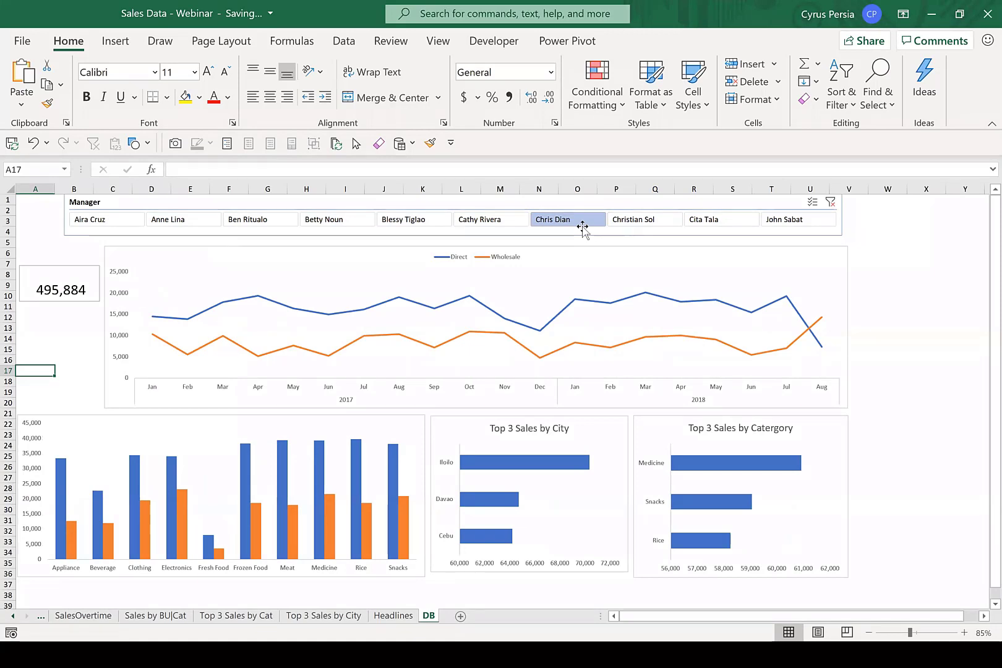
left_click(830, 202)
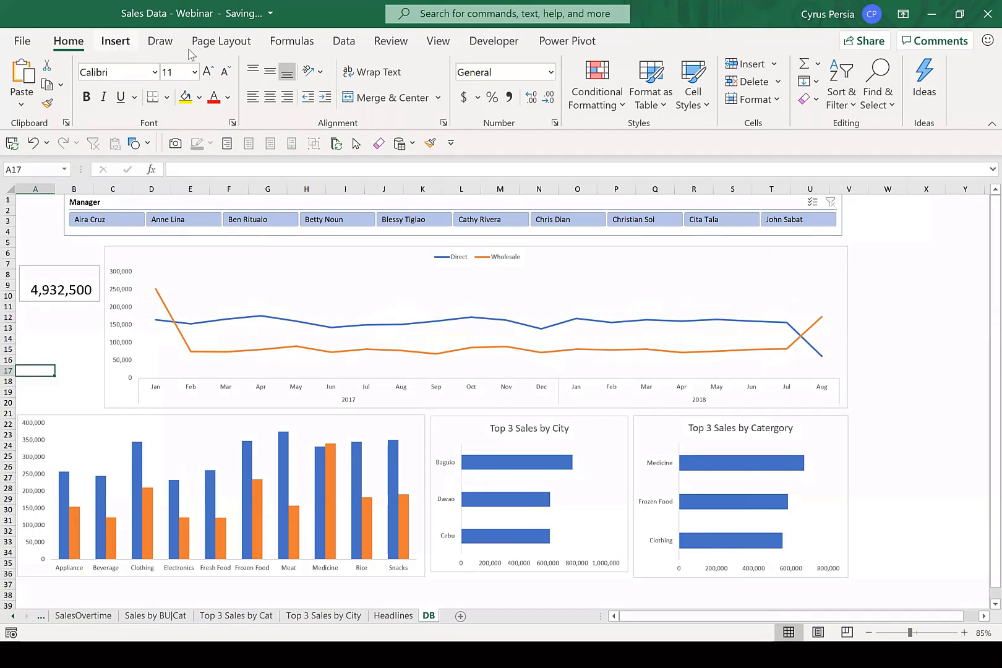
Insert a text box directly above the sales figure, as wide as its box, reading Total Sales.
left_click(115, 41)
left_click(886, 98)
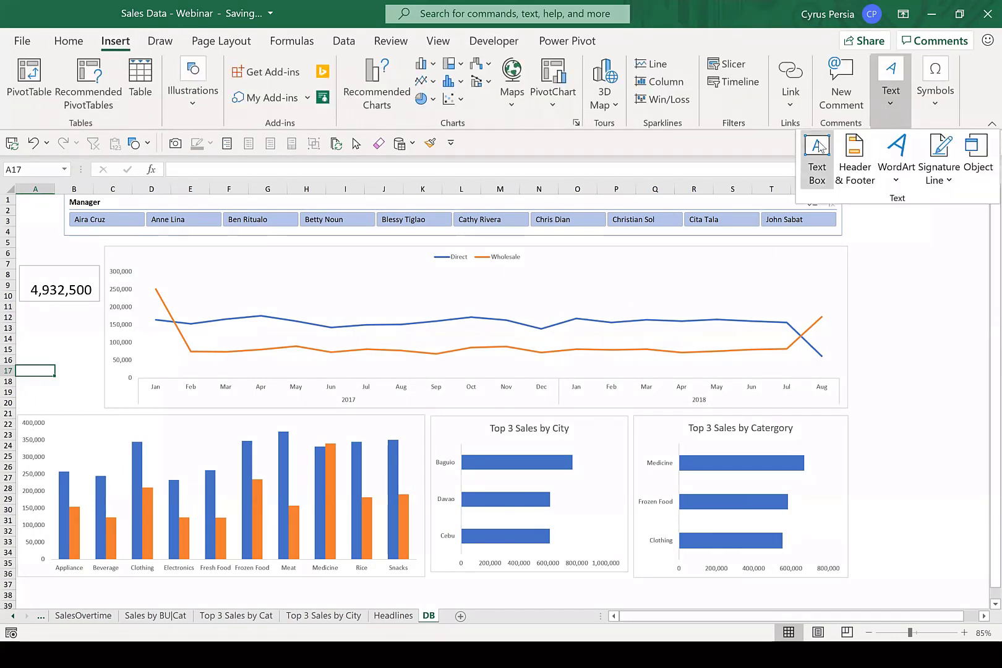
left_click(817, 152)
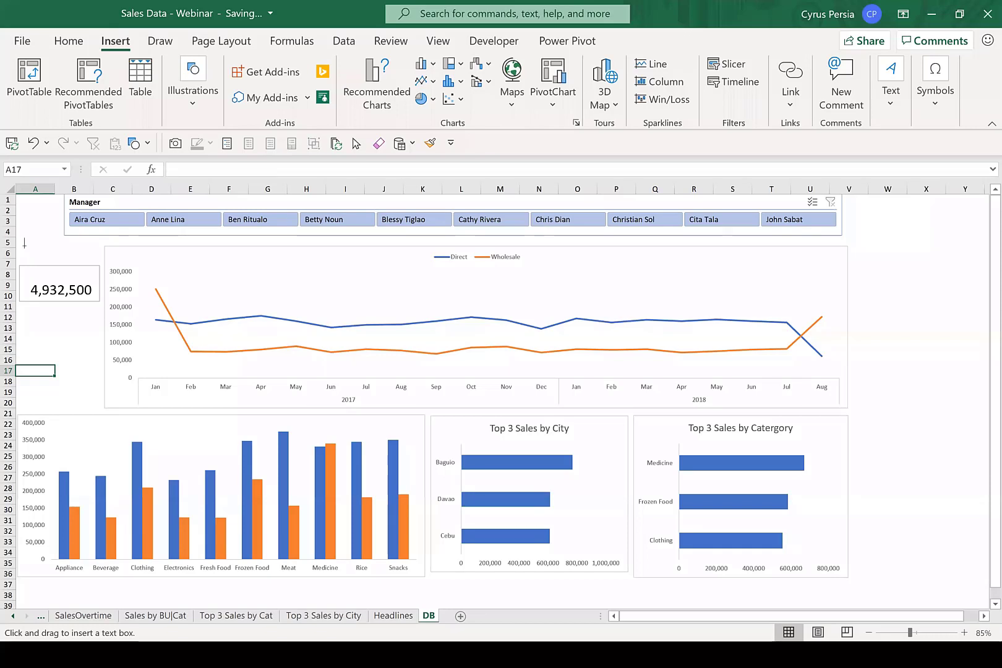
left_click_drag(21, 243, 99, 265)
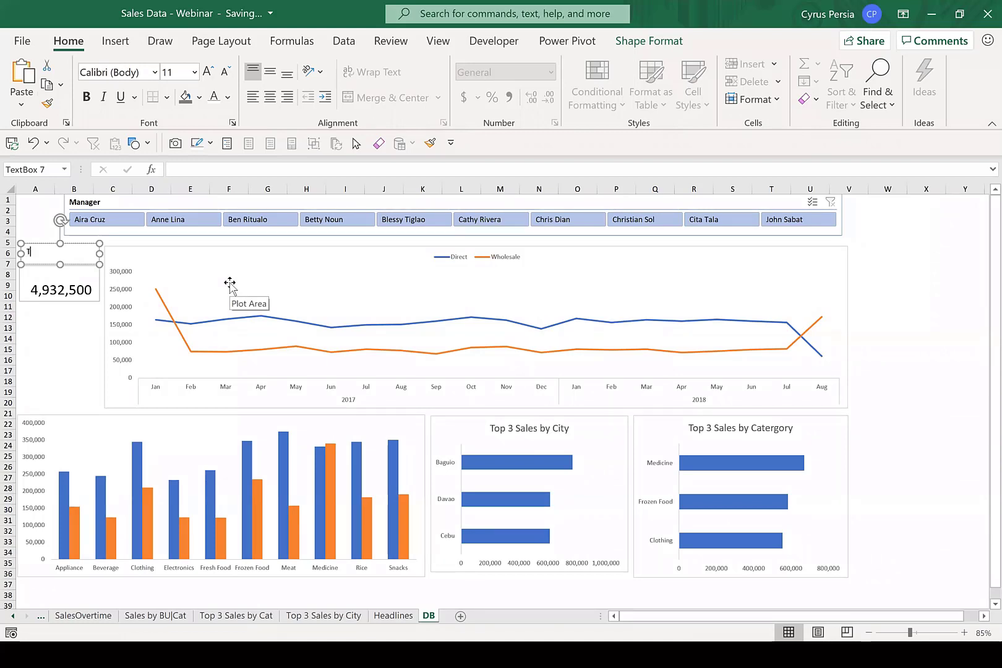
type("Total Se")
Centre the Total Sales label text and enlarge its font to 18.
key("ctrl+a")
left_click(270, 97)
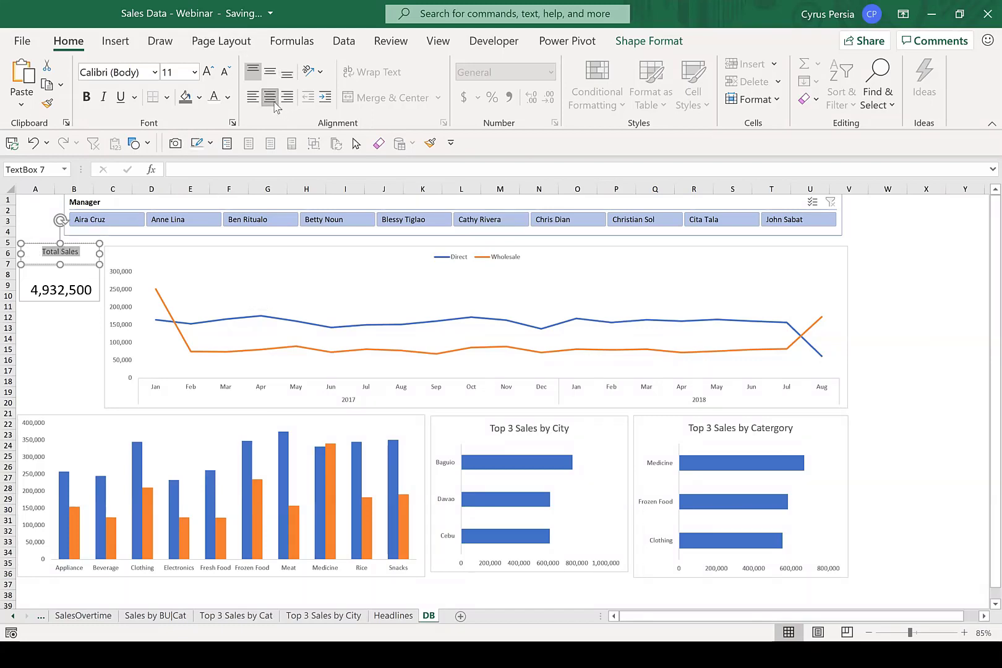
left_click(208, 72)
left_click(208, 72)
left_click(208, 72)
left_click(208, 71)
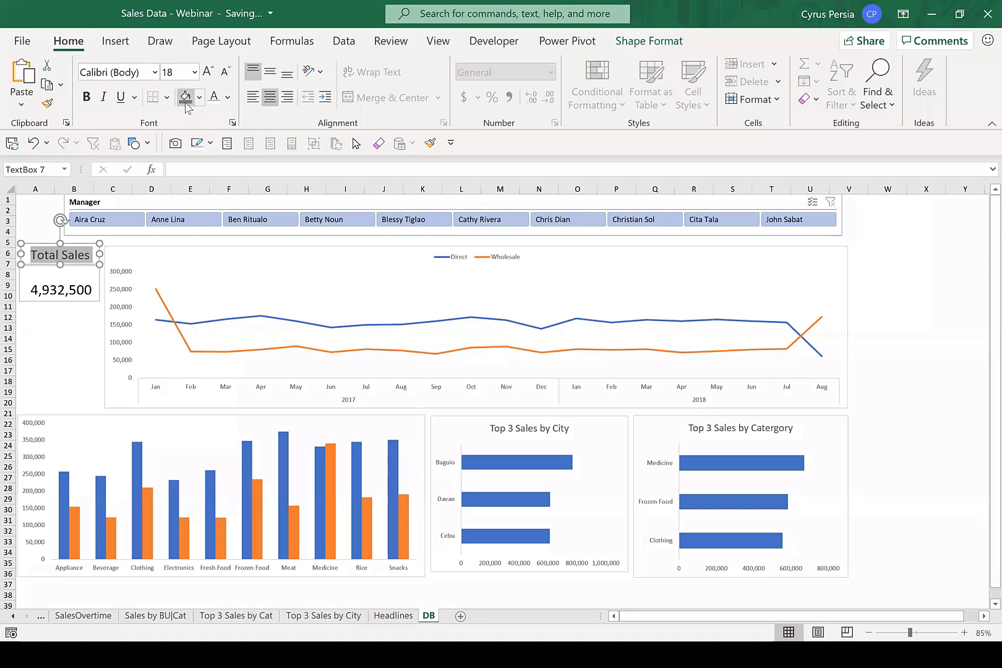
Fill the Total Sales label with the theme blue and make its text white.
left_click(198, 98)
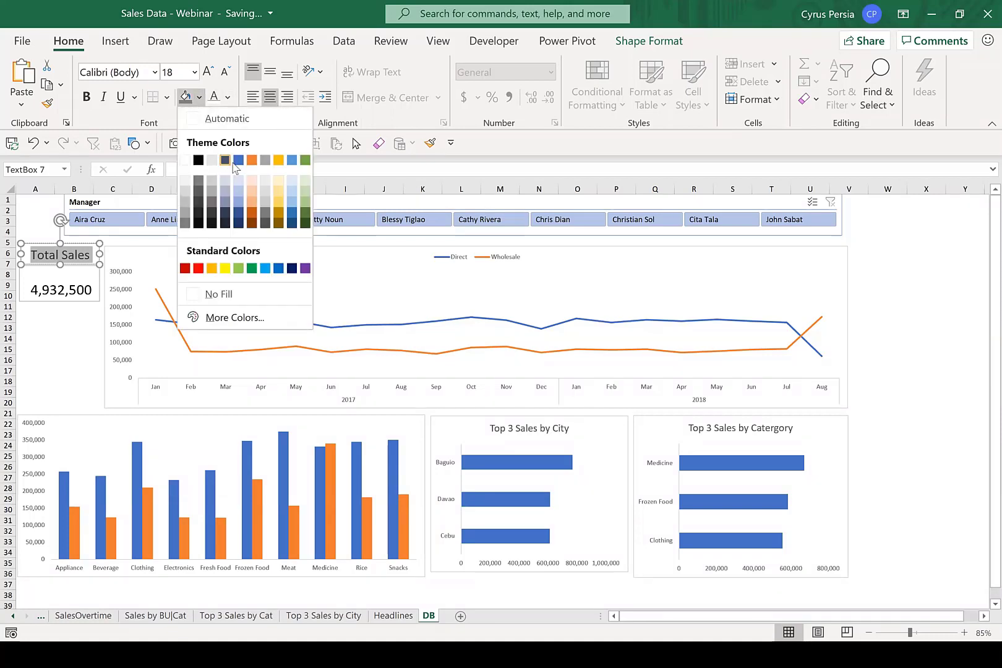
left_click(240, 161)
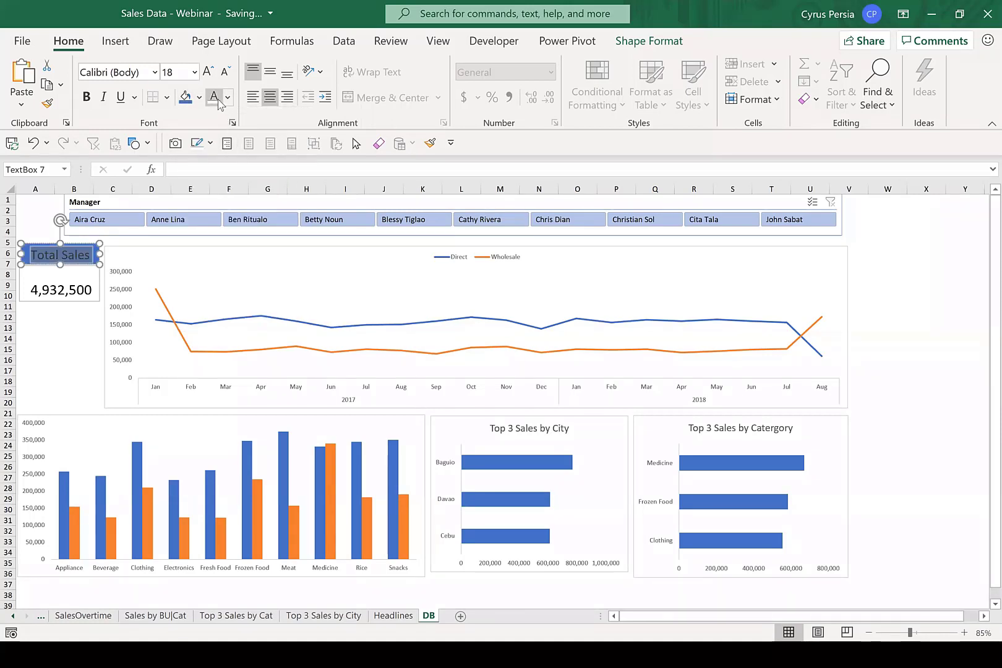
left_click(74, 360)
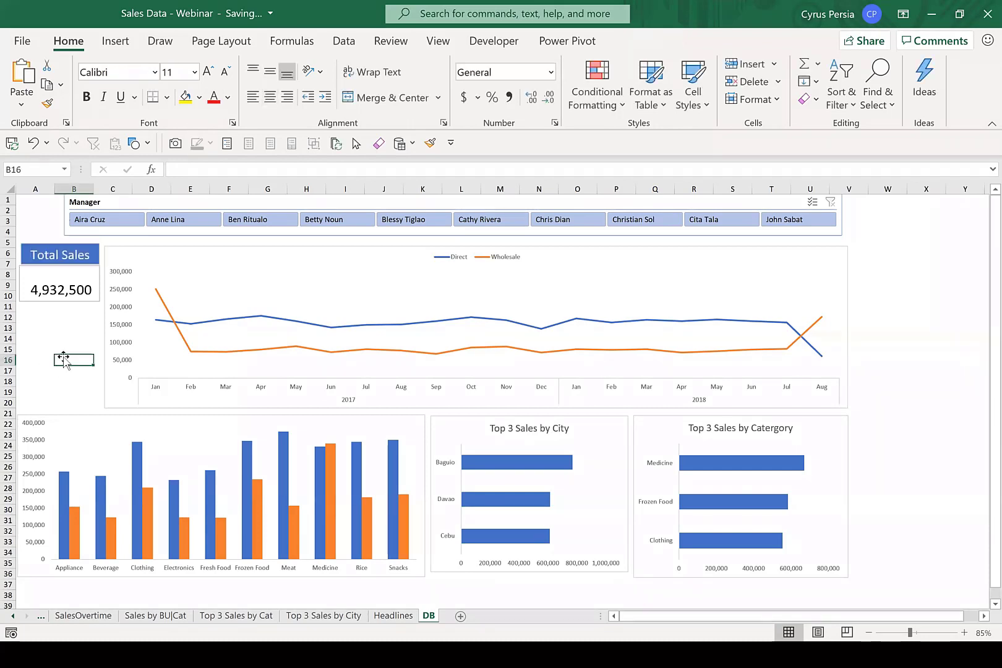
Remove the outline from the Total Sales label's text box.
left_click(83, 252)
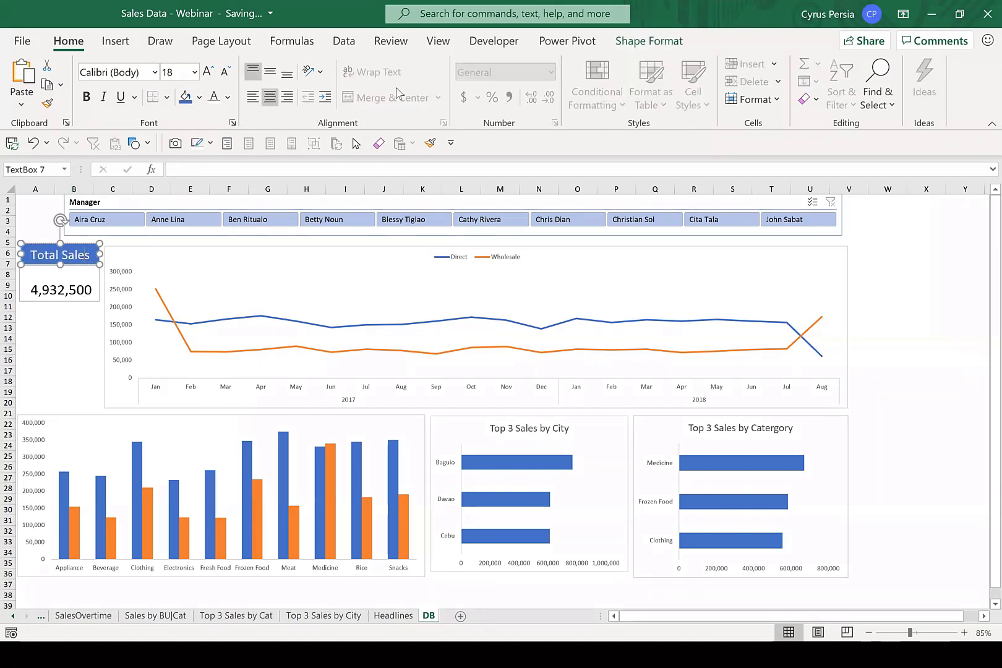
left_click(645, 42)
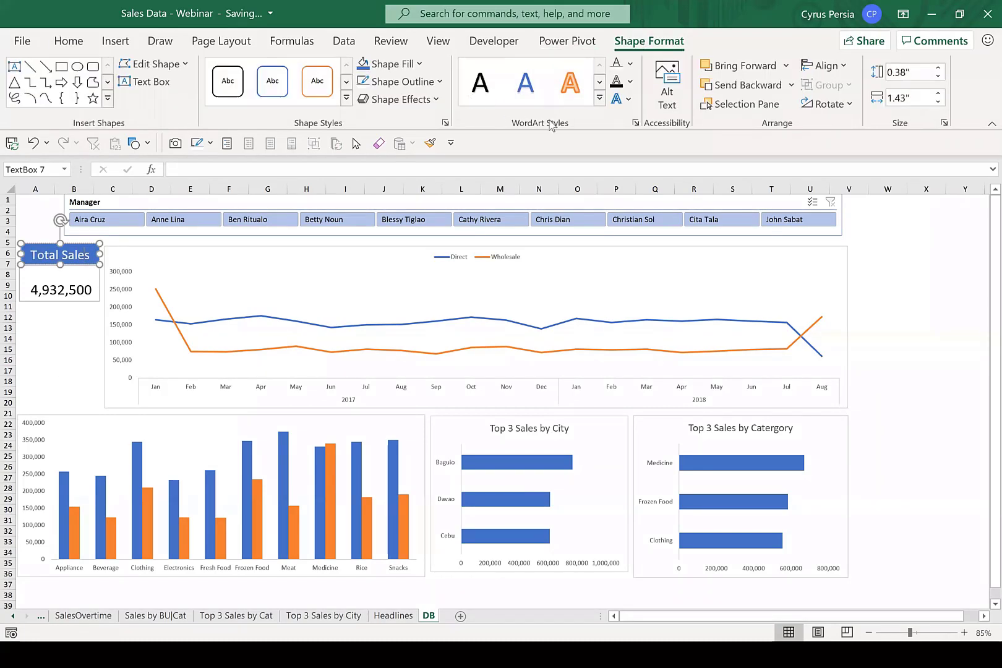
left_click(438, 81)
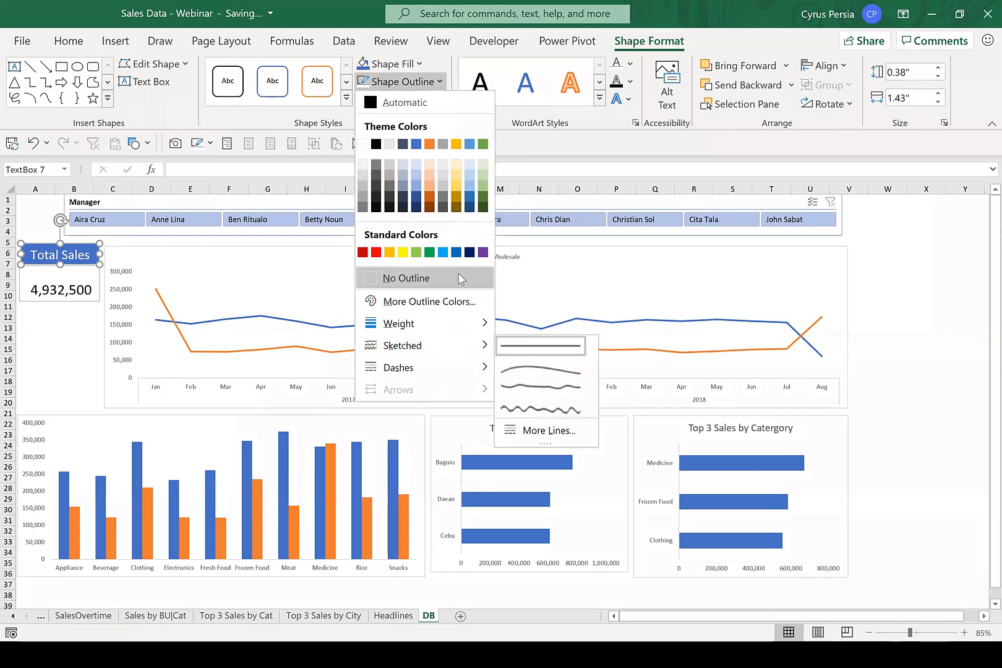
left_click(427, 278)
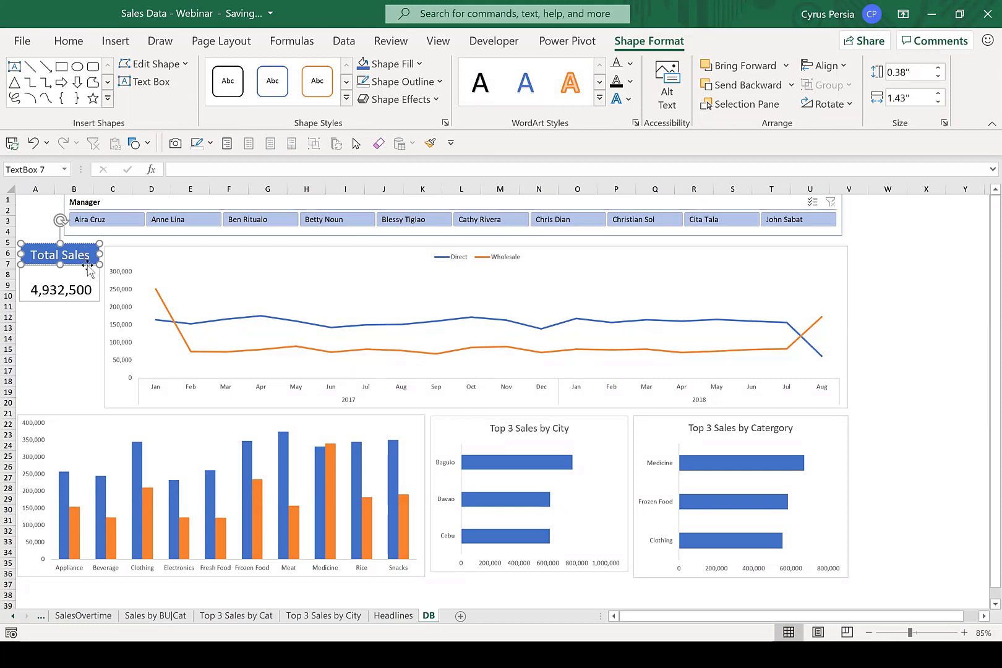
Move the Total Sales label down against the sales figure, widen it to 1.5", and line it up with the figure's box.
mouse_move(88, 265)
left_mouse_down()
mouse_move(89, 287)
mouse_move(86, 279)
left_mouse_up()
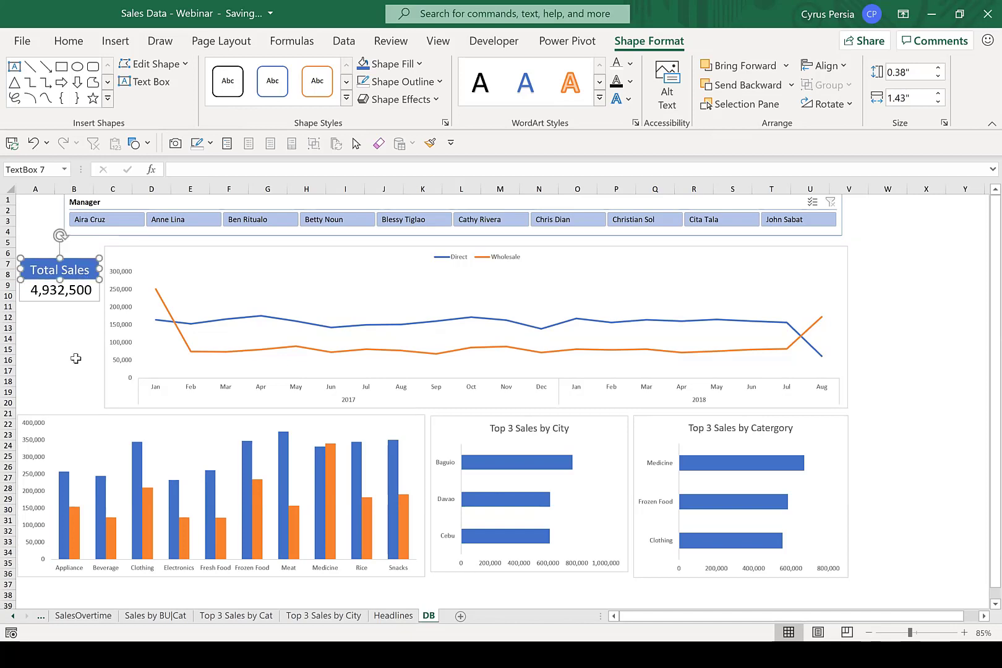
left_click(75, 359)
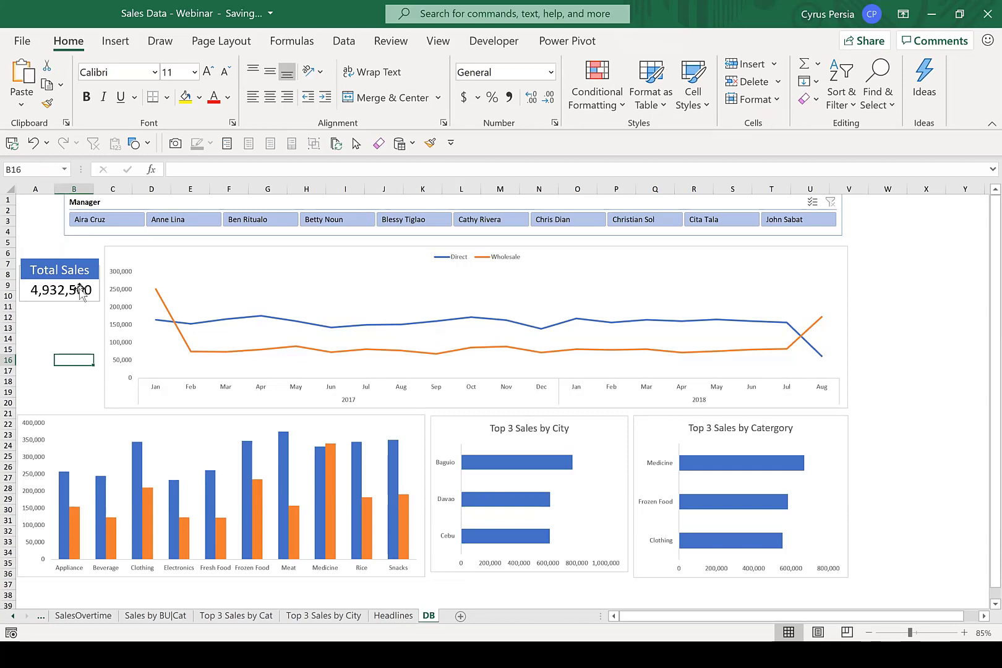
left_click(86, 264)
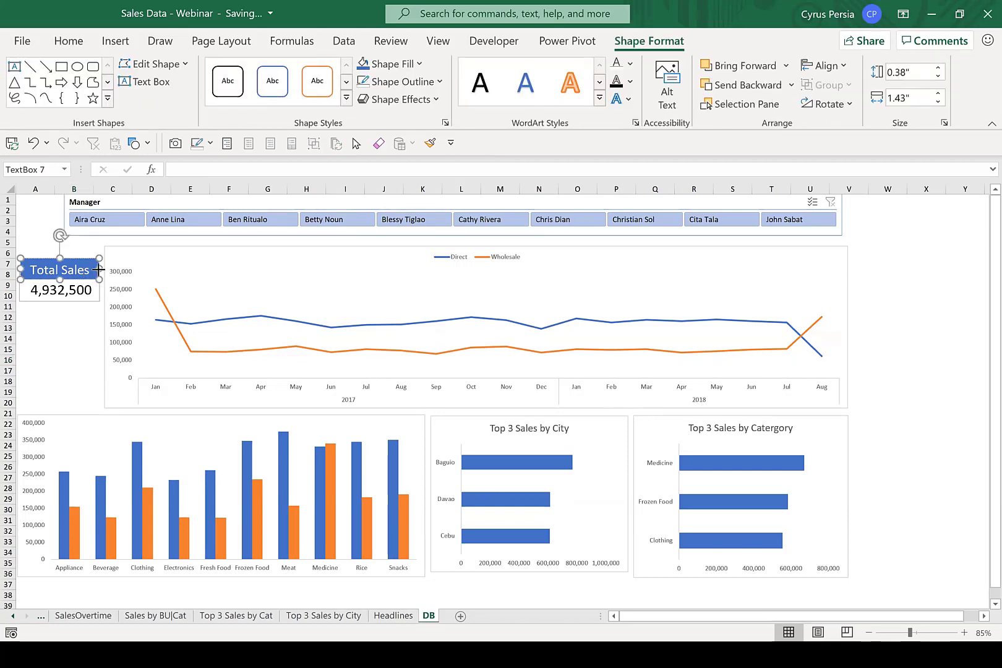
left_click_drag(100, 270, 103, 270)
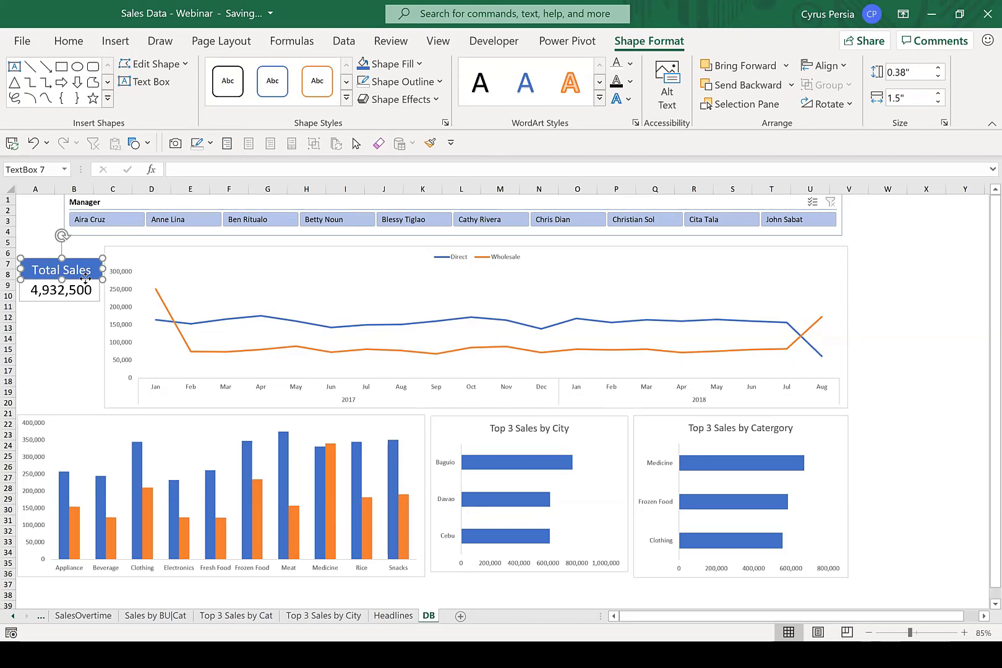
left_click_drag(85, 278, 82, 278)
left_click(71, 349)
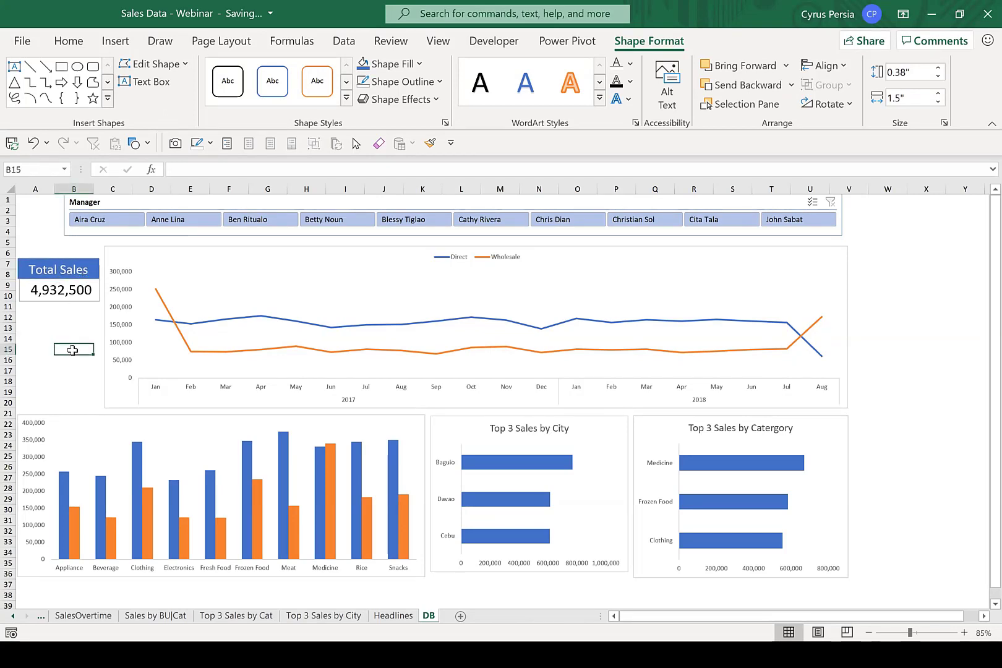
left_click(94, 266)
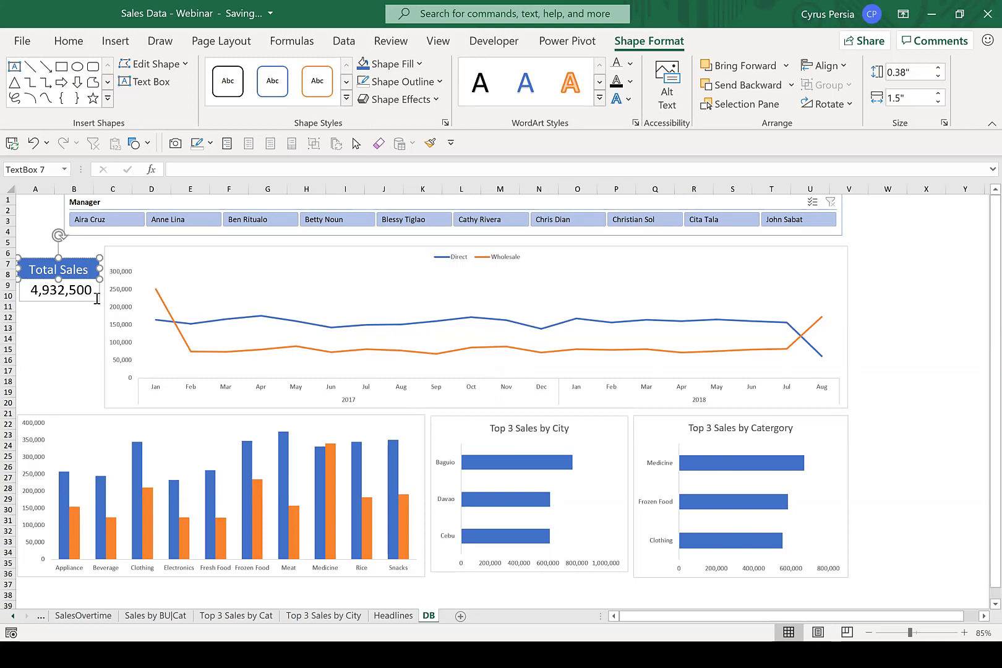
left_click(84, 328)
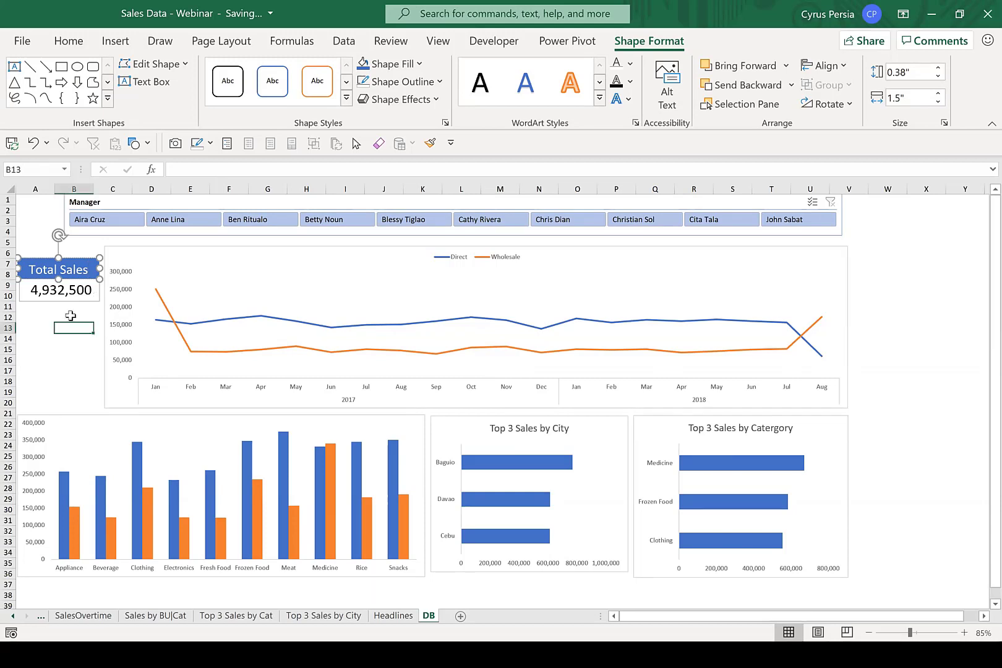
Group the Total Sales label and its linked sales figure box into a single object.
left_click(357, 145)
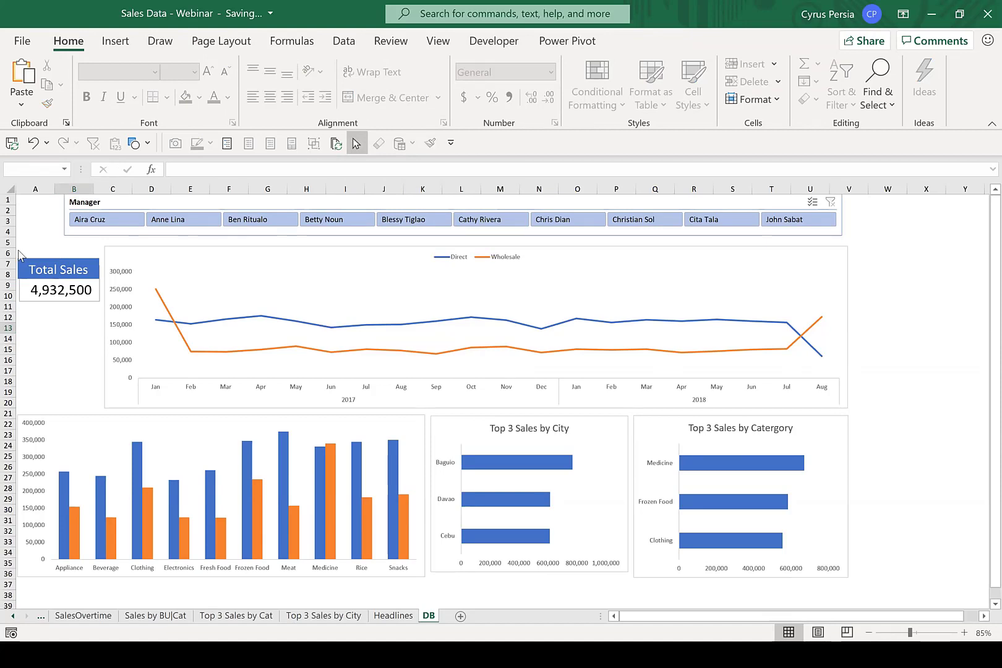
left_click_drag(17, 250, 92, 326)
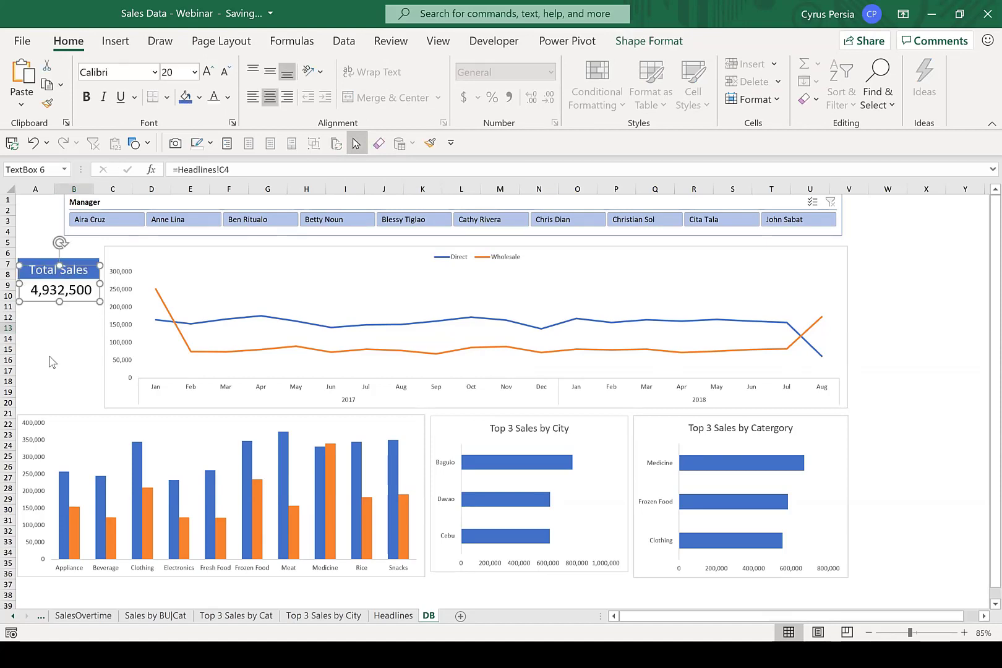
left_click(45, 264, "shift")
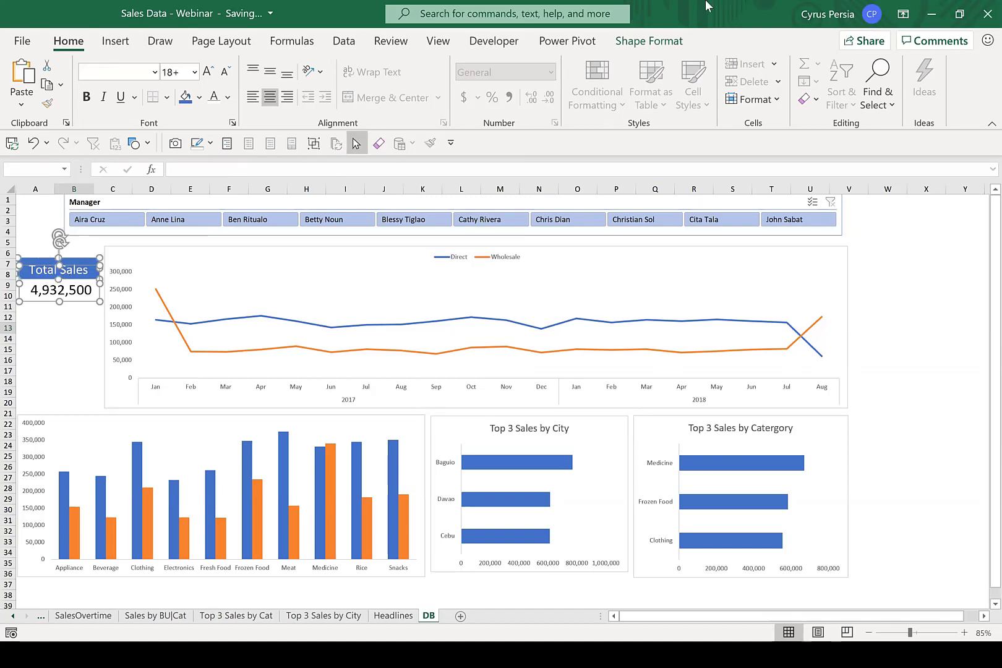
left_click(650, 41)
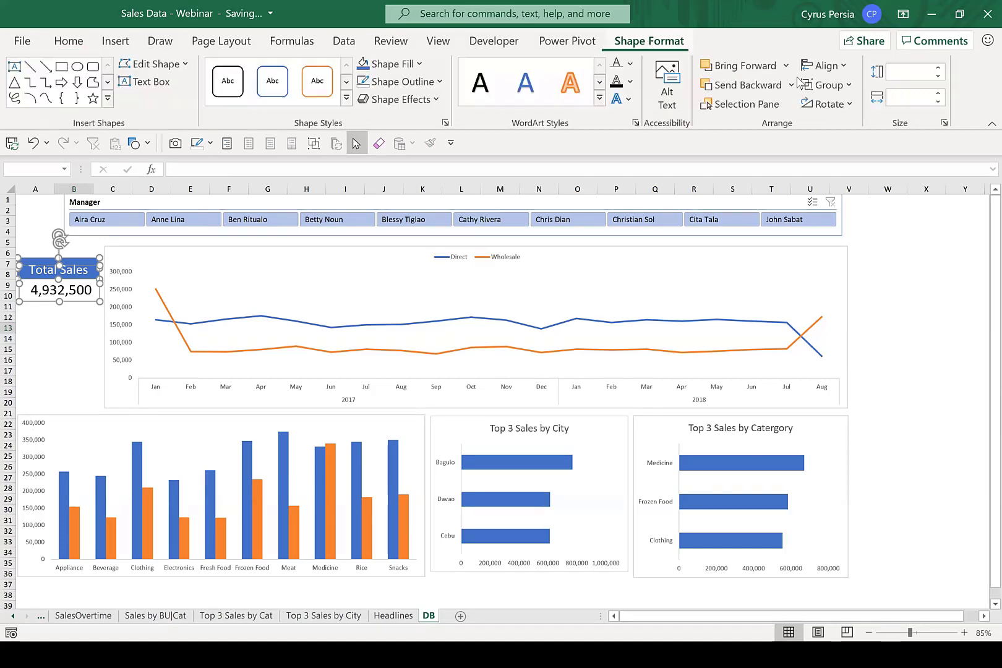
left_click(850, 86)
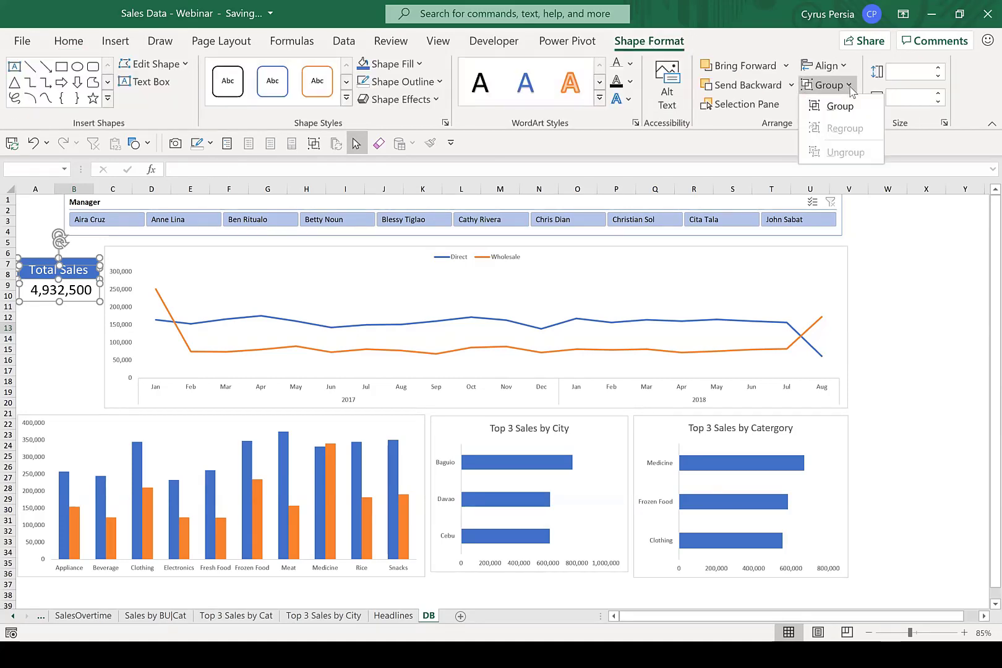
left_click(841, 107)
left_click(48, 326)
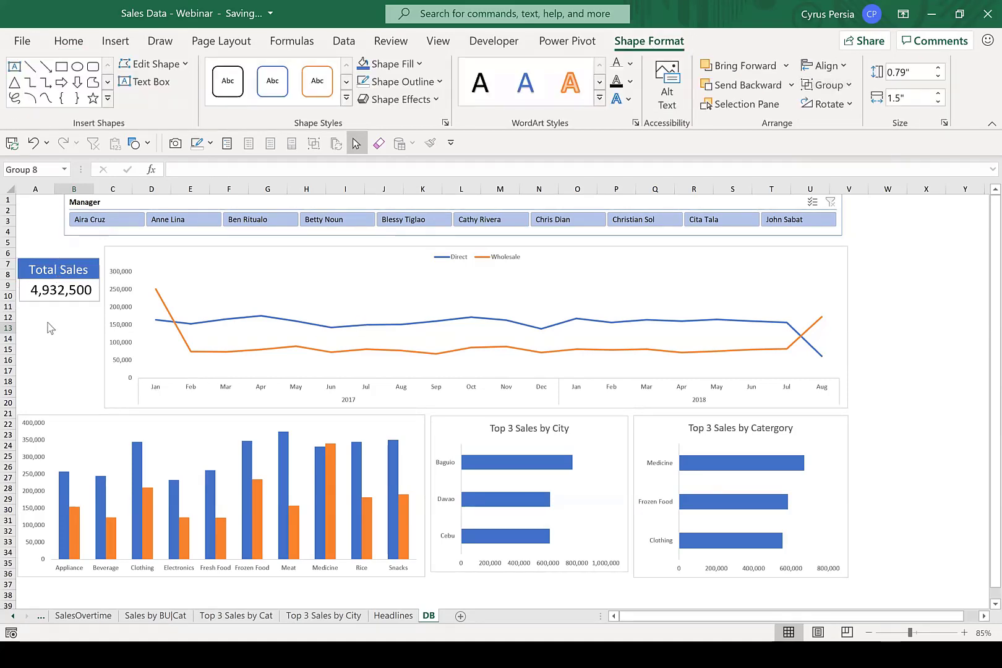
Move the grouped Total Sales card up beside the top of the line chart and stack two copies of it below.
left_click(73, 303)
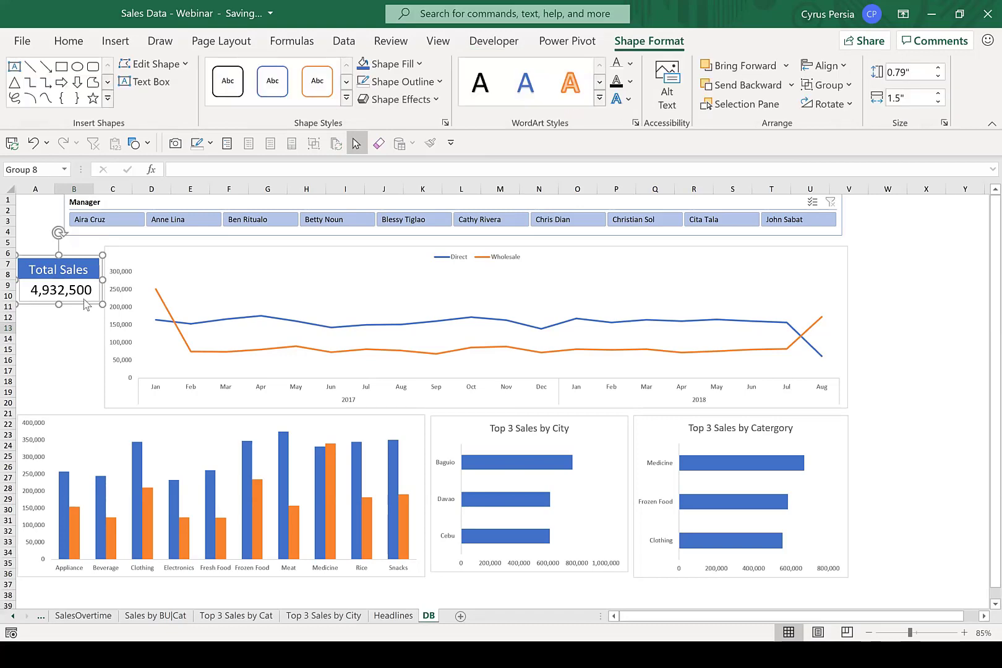
left_click(83, 302)
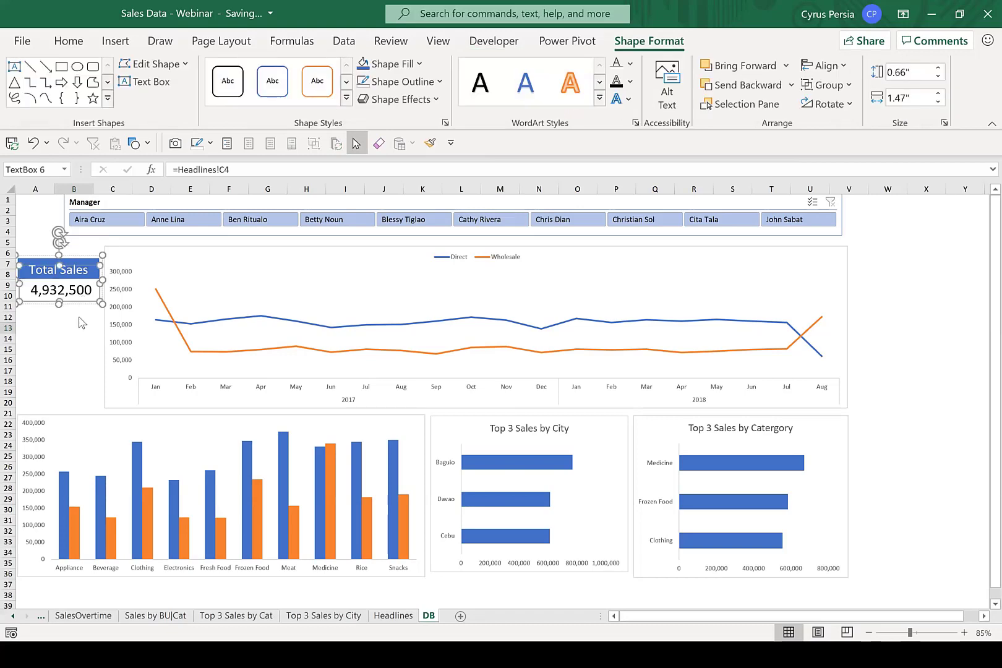
left_click(81, 322)
left_click(86, 304)
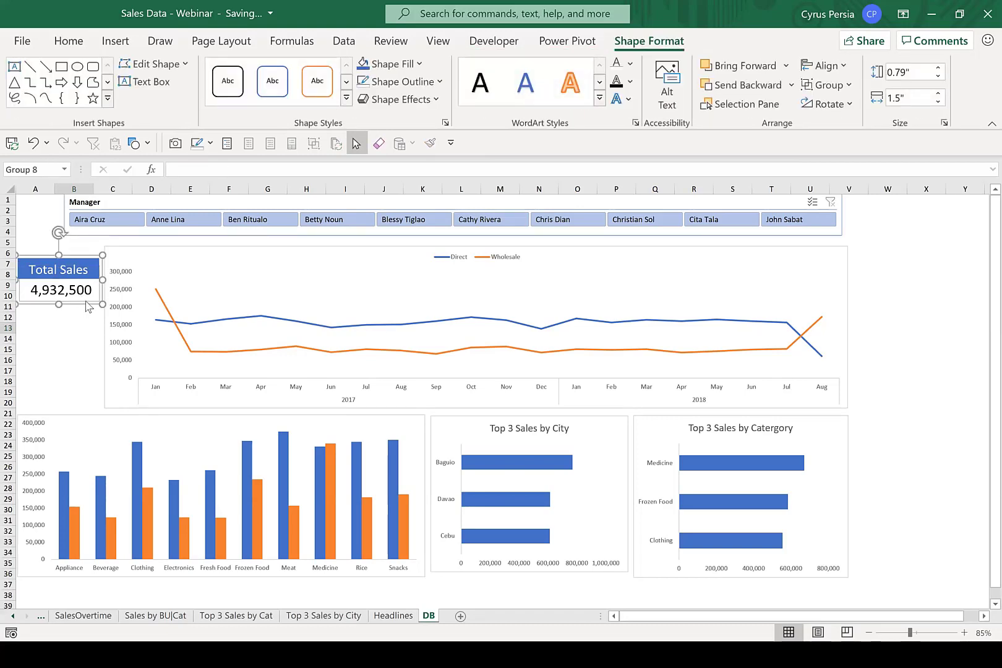
left_click_drag(87, 305, 85, 346)
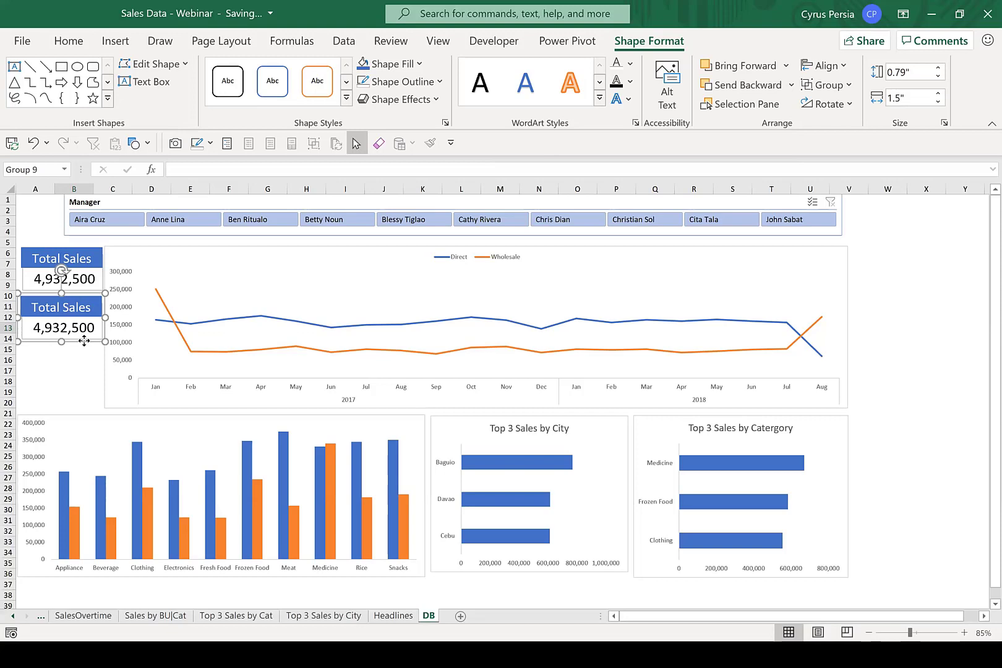
left_click_drag(85, 341, 87, 401)
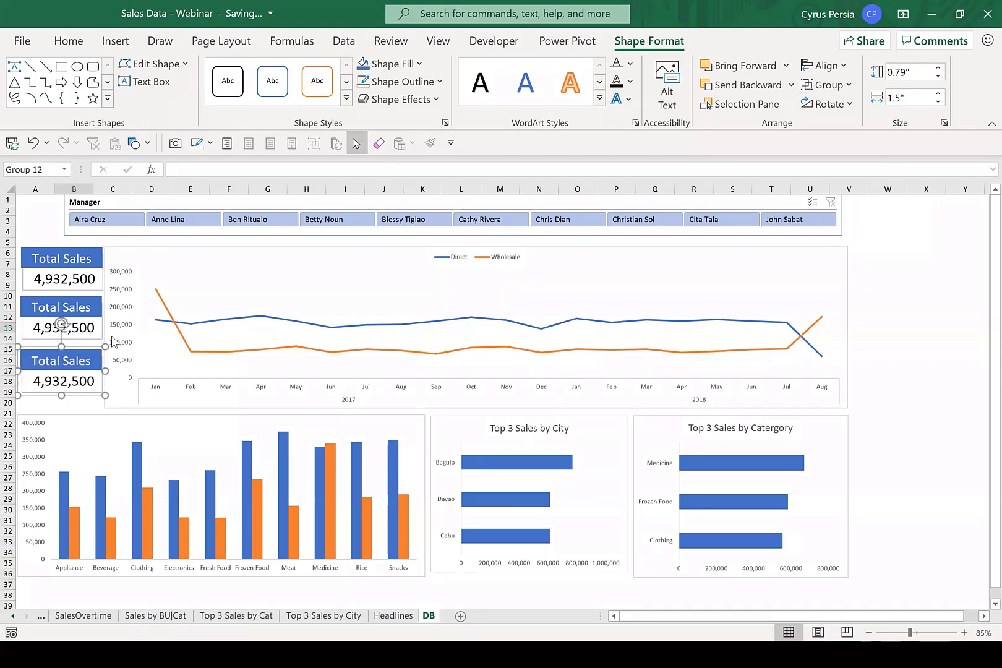
key("Escape")
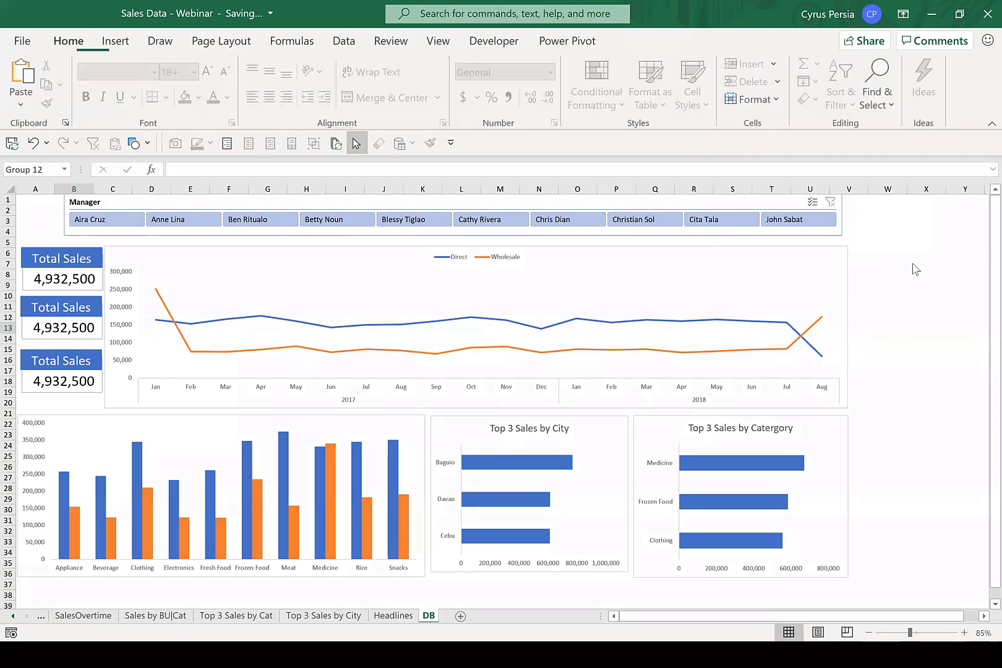
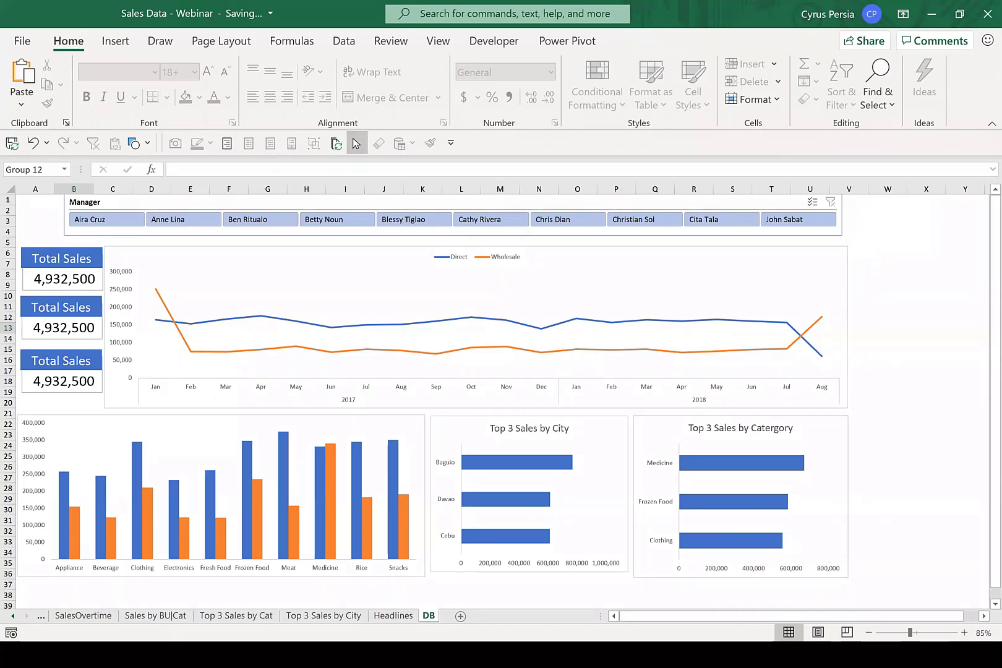
On the Headlines sheet, copy the Sum of Sales PivotTable and paste copies of it at A9 and A15.
left_click(393, 616)
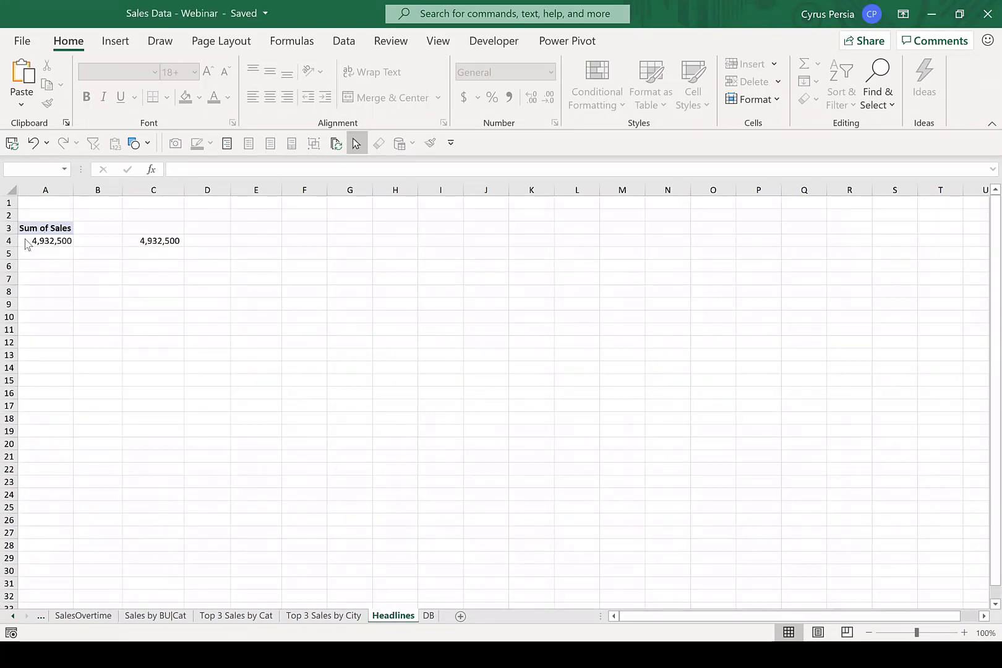
left_click(43, 246)
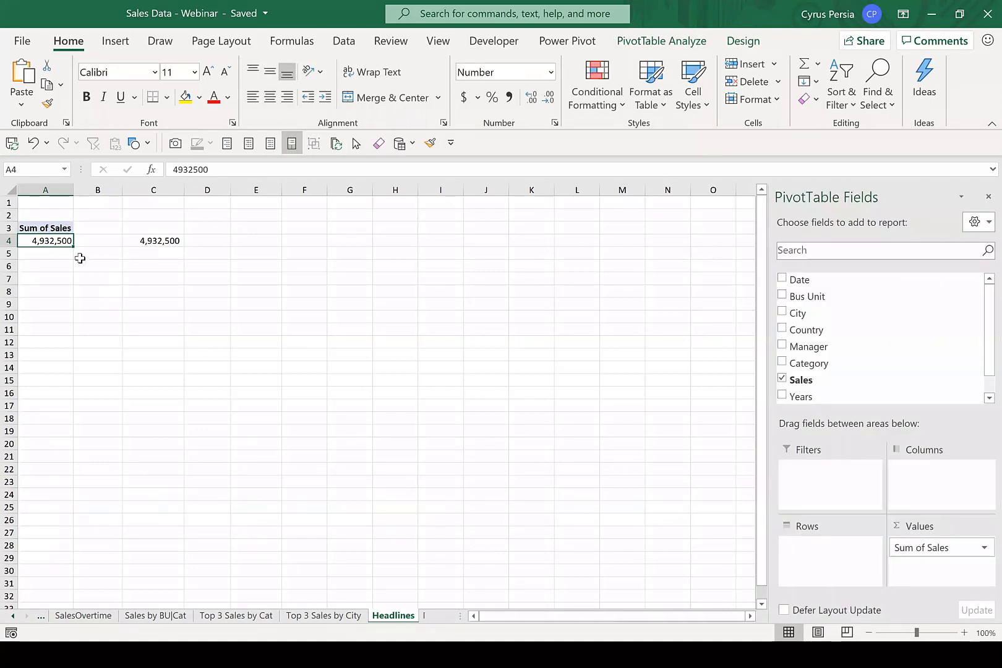
key("shift+Up")
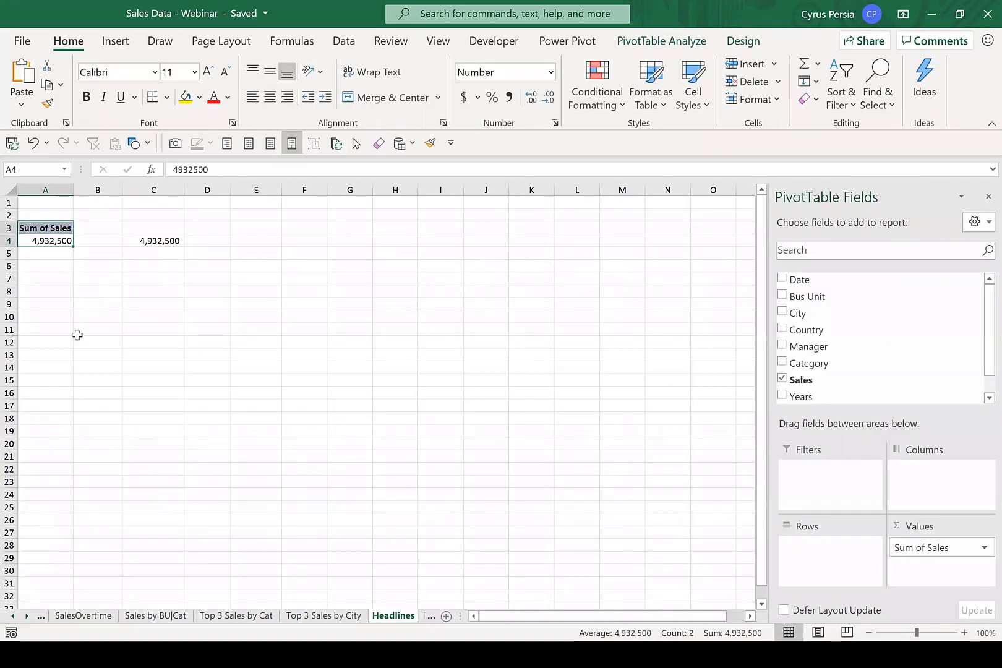
key("ctrl+c")
left_click(37, 305)
key("ctrl+v")
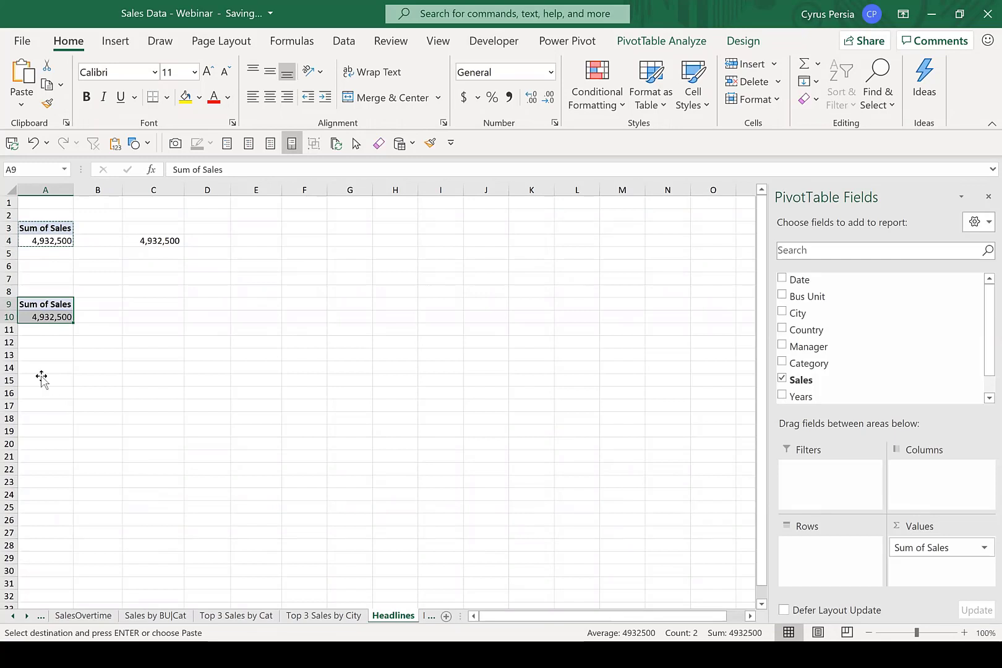
left_click(40, 380)
key("ctrl+v")
left_click(99, 326)
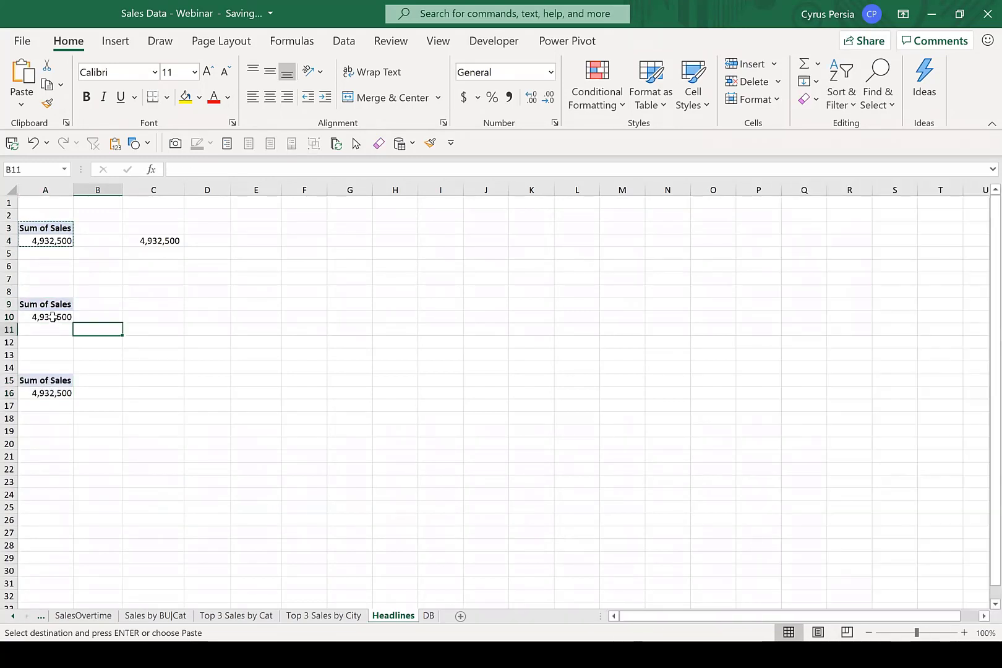
Change the PivotTable at A9 to summarize Sales by Count.
left_click(53, 317)
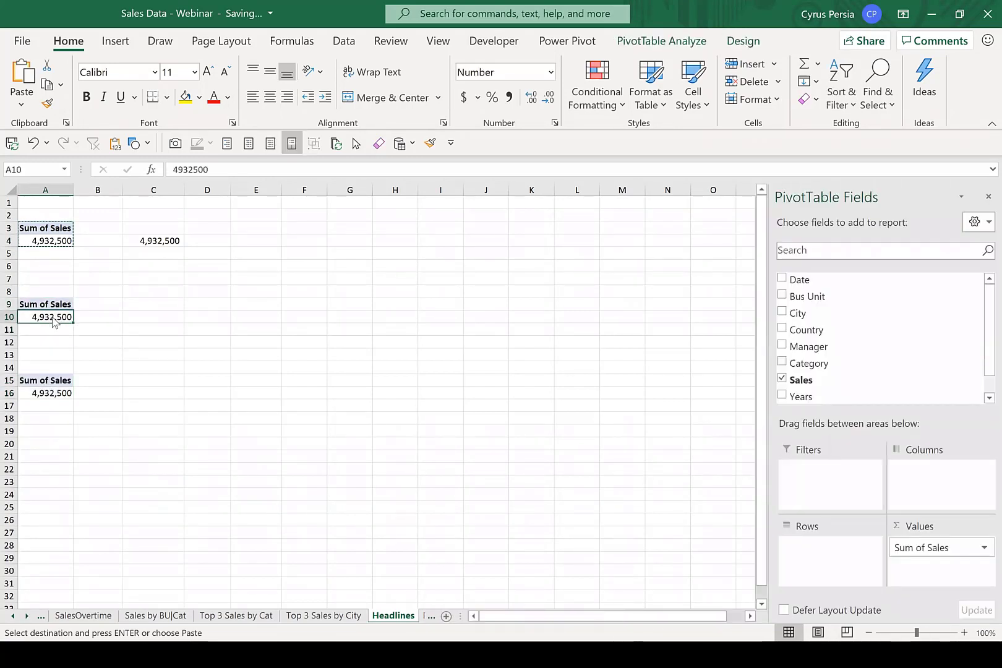
right_click(53, 316)
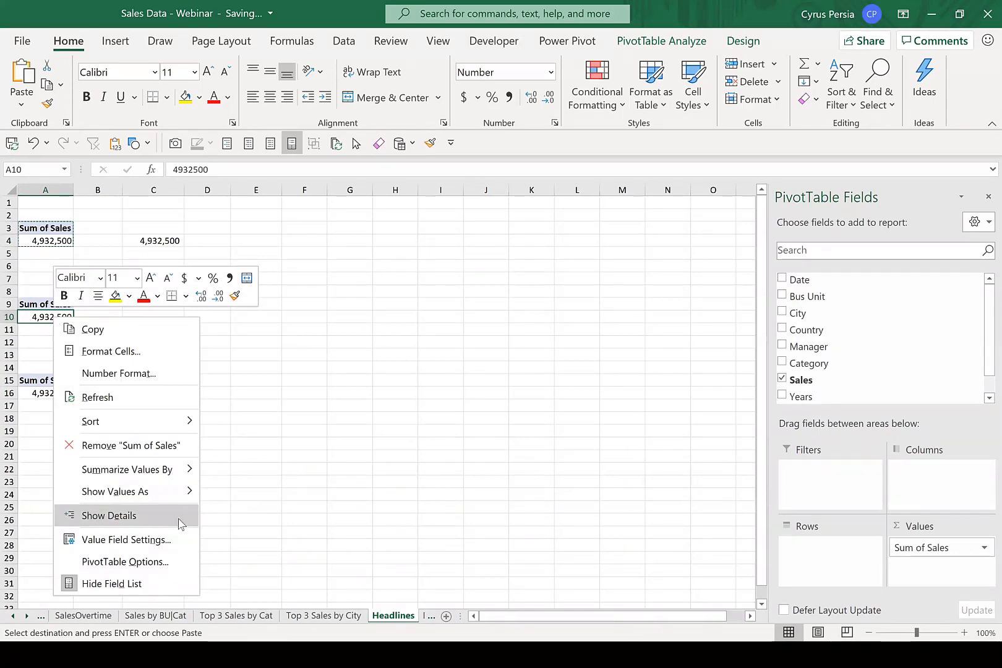
left_click(173, 539)
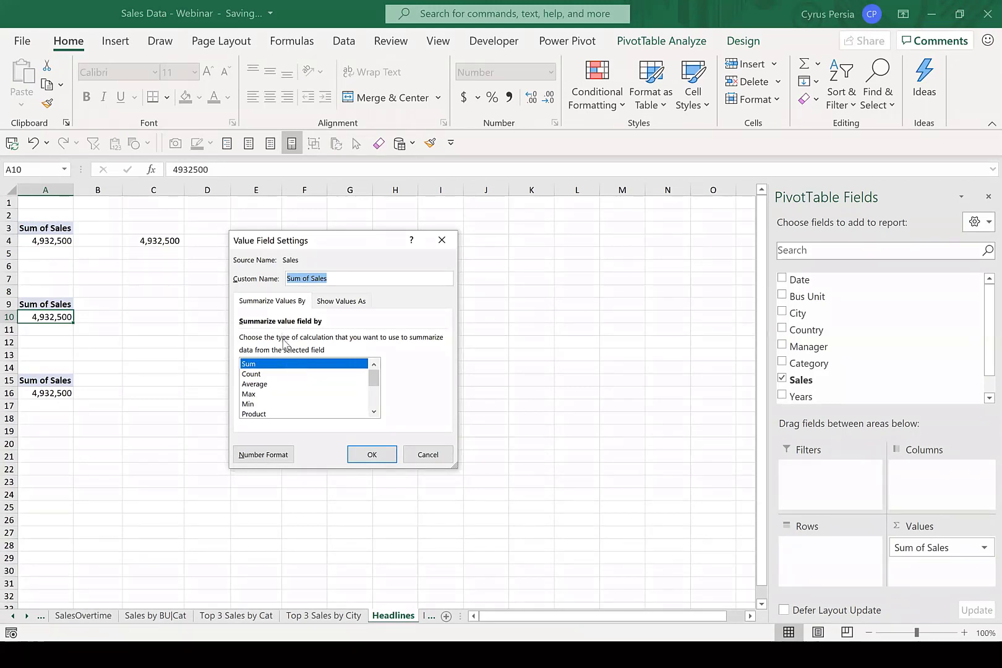
left_click(252, 374)
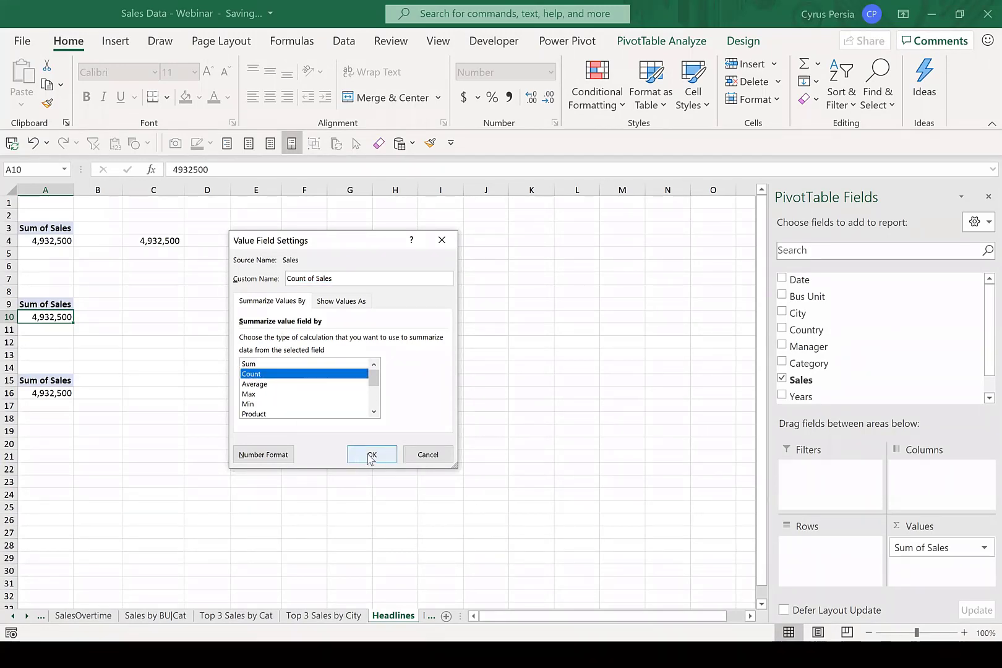
left_click(370, 455)
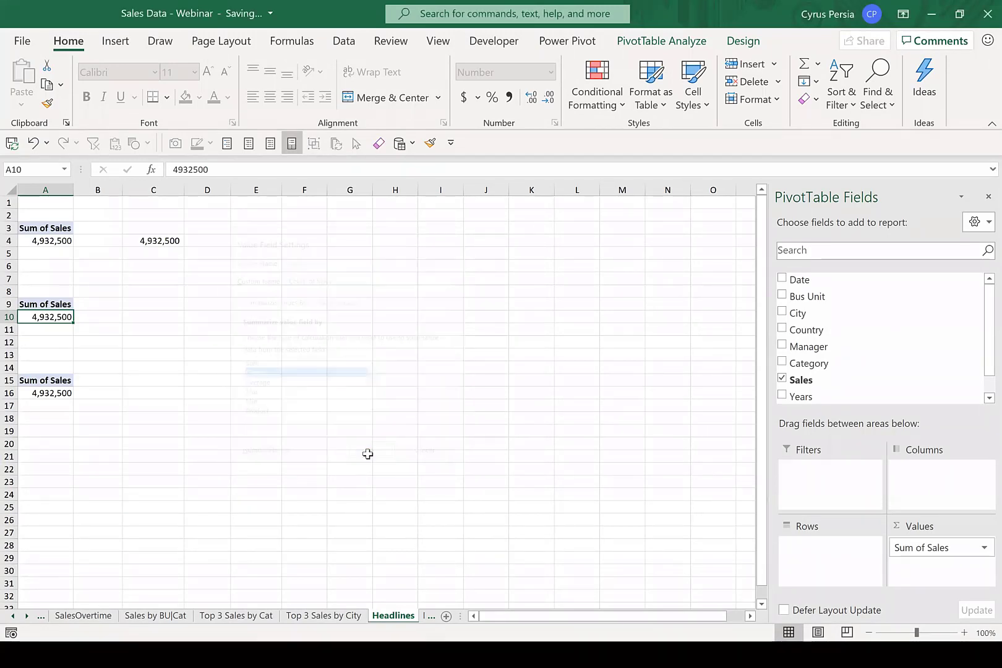
Change the PivotTable at A15 to summarize Sales by Average.
left_click(69, 394)
right_click(70, 396)
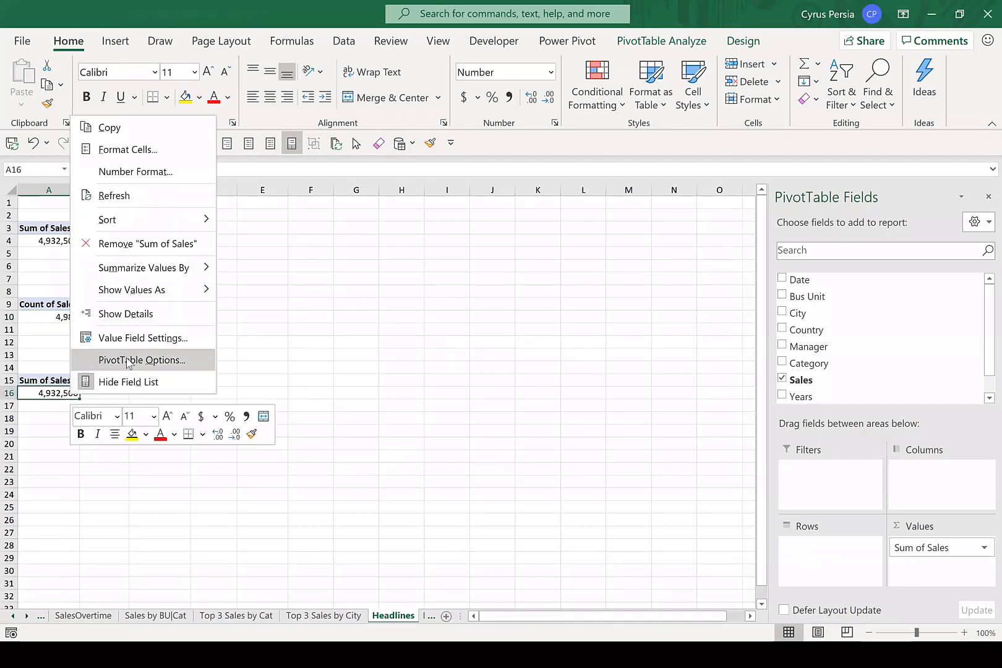
left_click(142, 360)
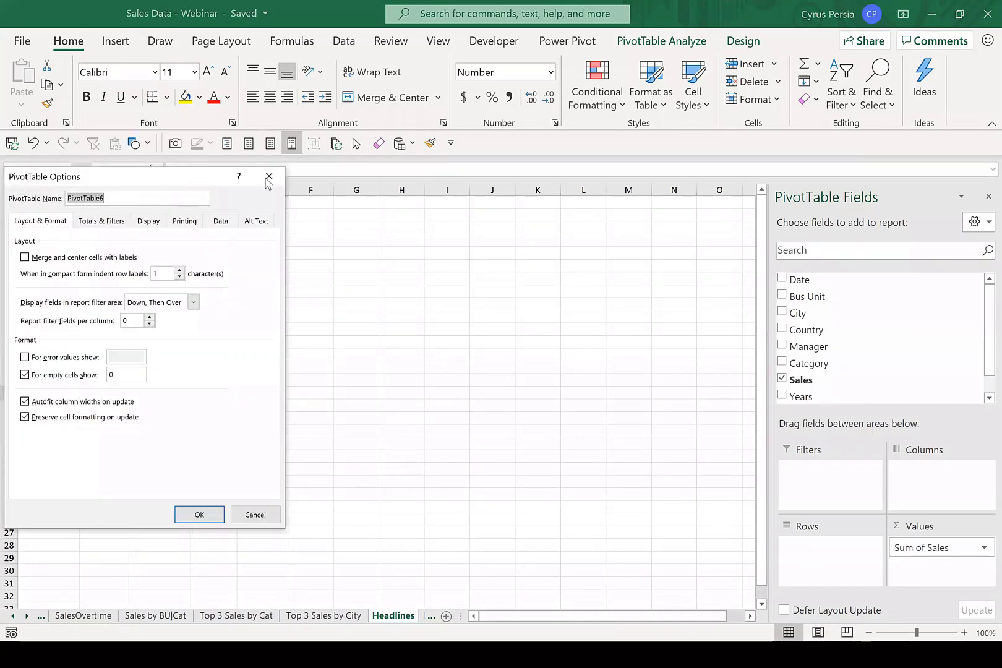
left_click(267, 178)
right_click(73, 395)
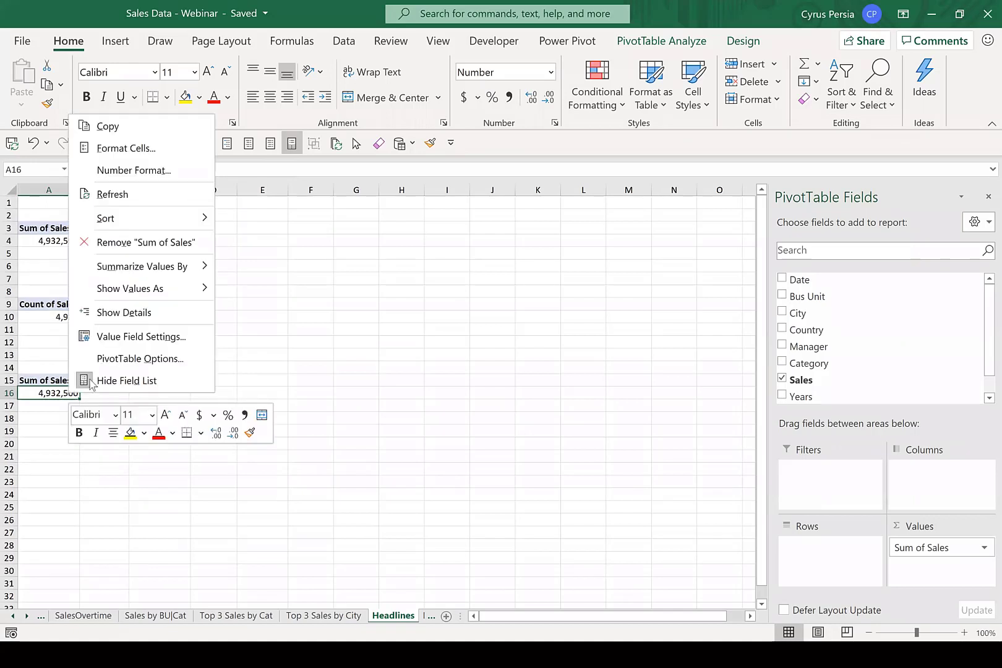
left_click(131, 337)
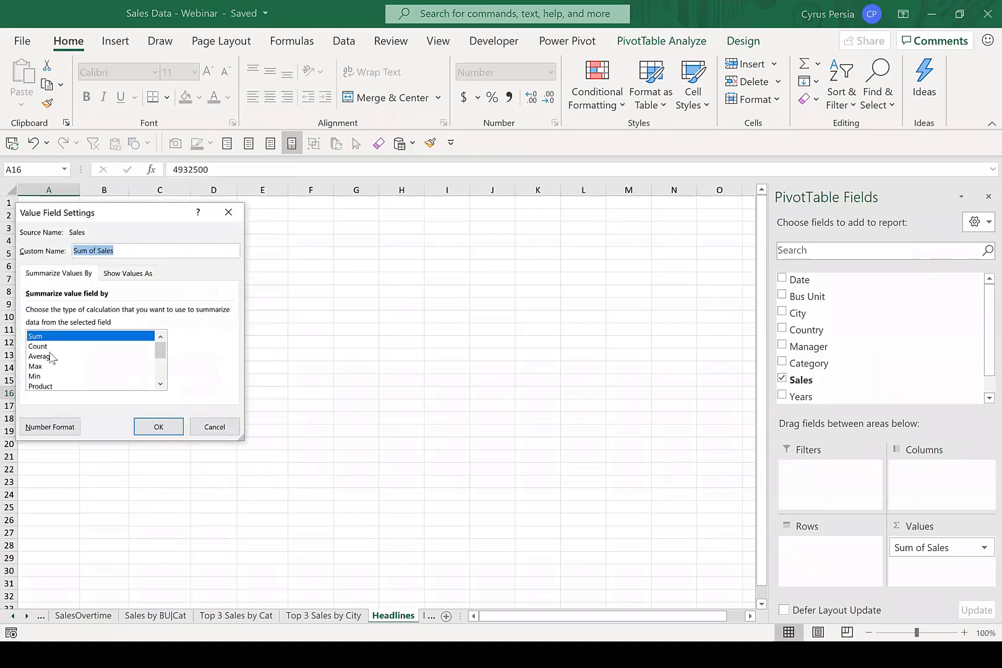
left_click(53, 358)
left_click(154, 429)
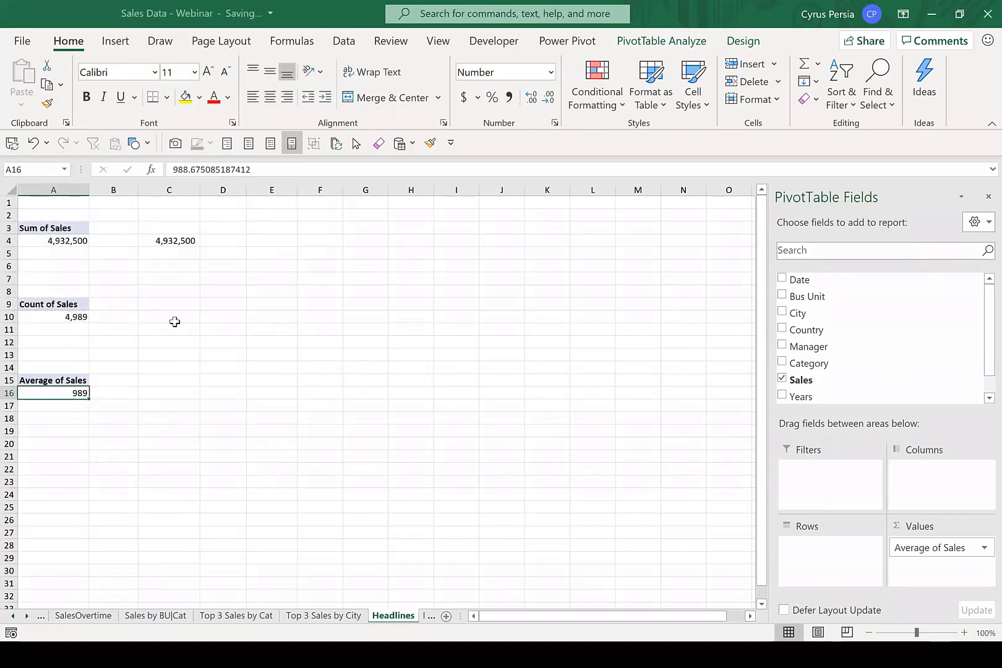
Enter a formula in C10 that references the Count of Sales value in A10.
left_click(175, 322)
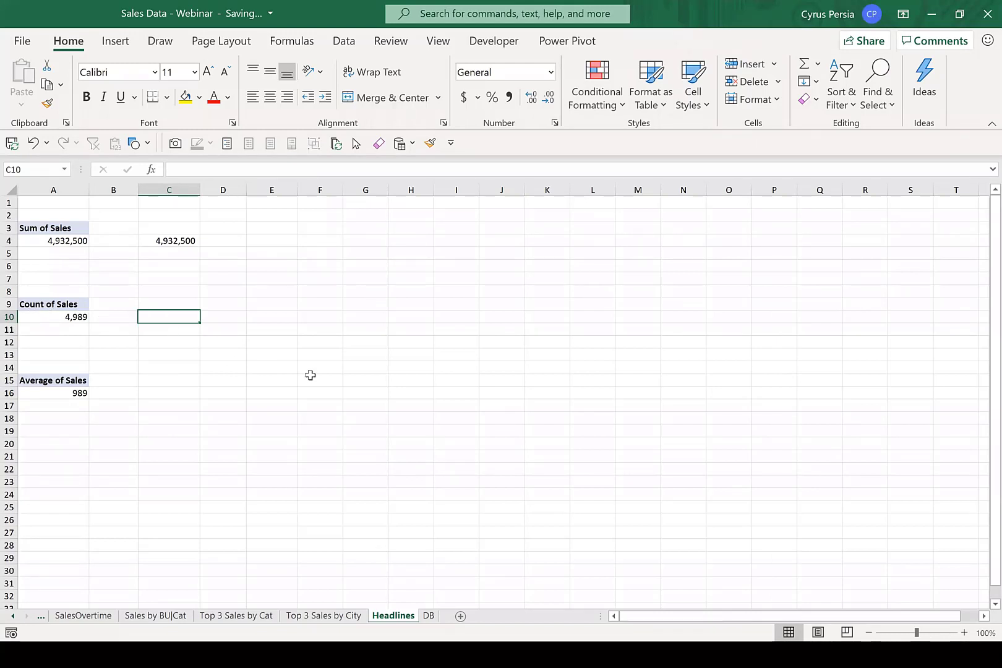
type("=")
key("Left")
key("Left")
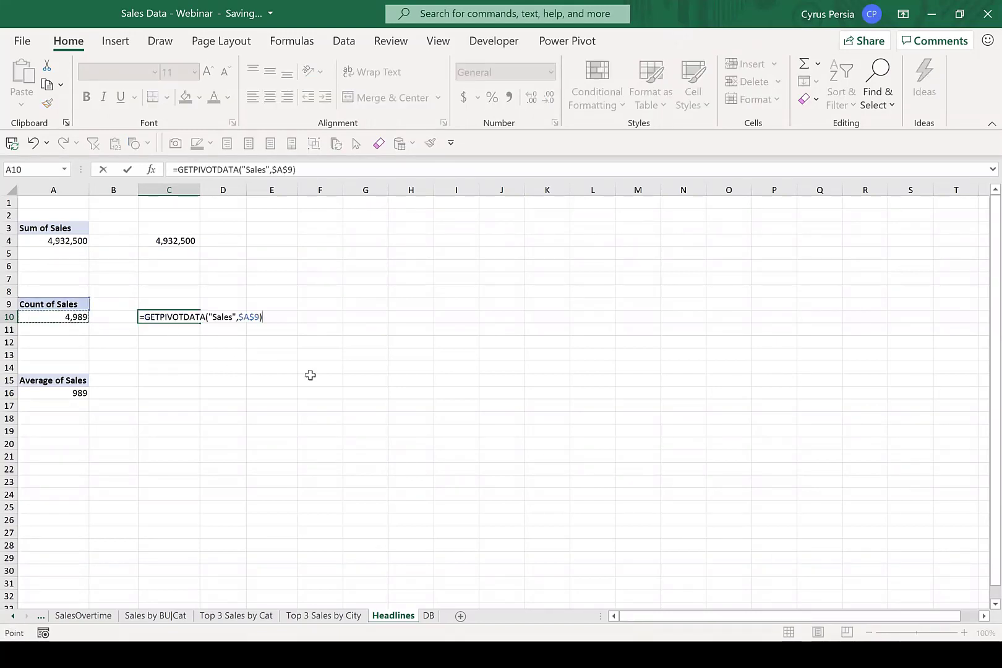
key("Return")
Enter a formula in C16 that references the Average of Sales value in A16.
key("Down")
key("Down")
key("Down")
key("Down")
key("Down")
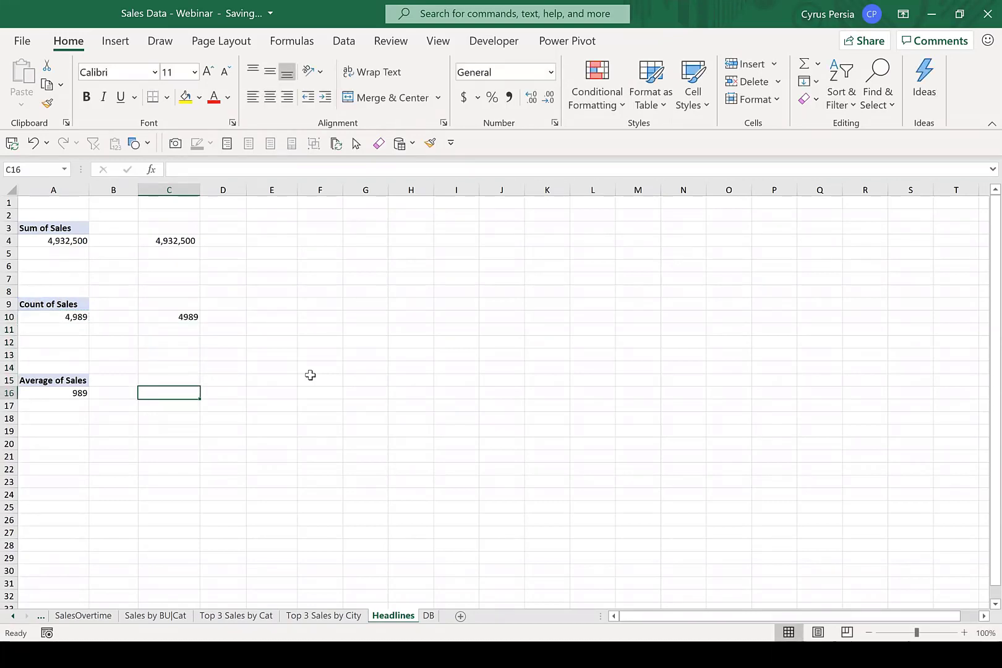
type("=")
key("Left")
key("Left")
key("Return")
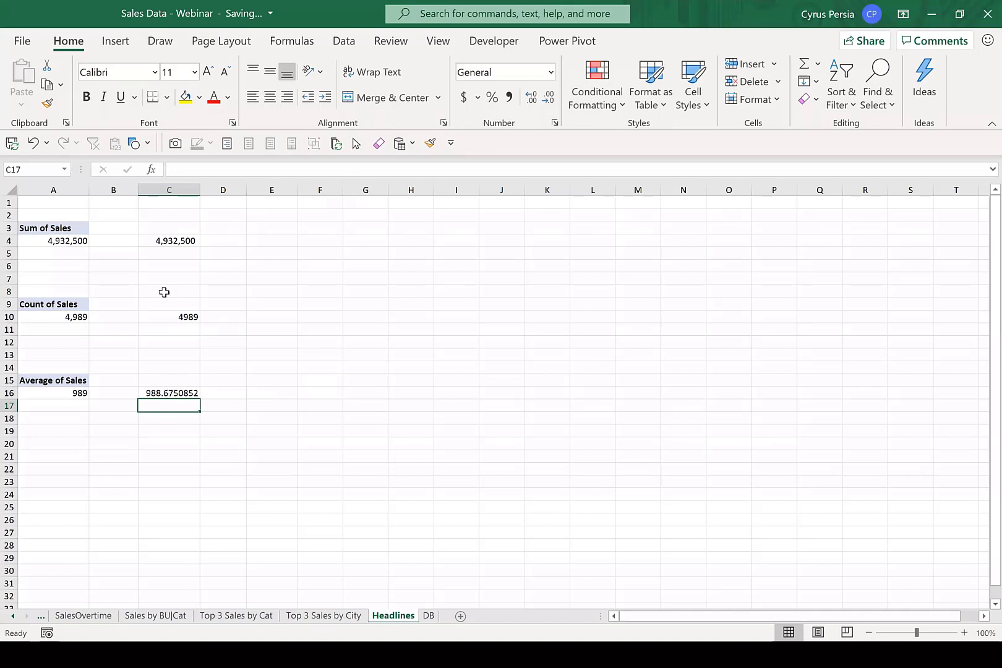
Copy the number formatting of C4 onto the linked figures in C10 and C16 with Format Painter.
left_click(170, 241)
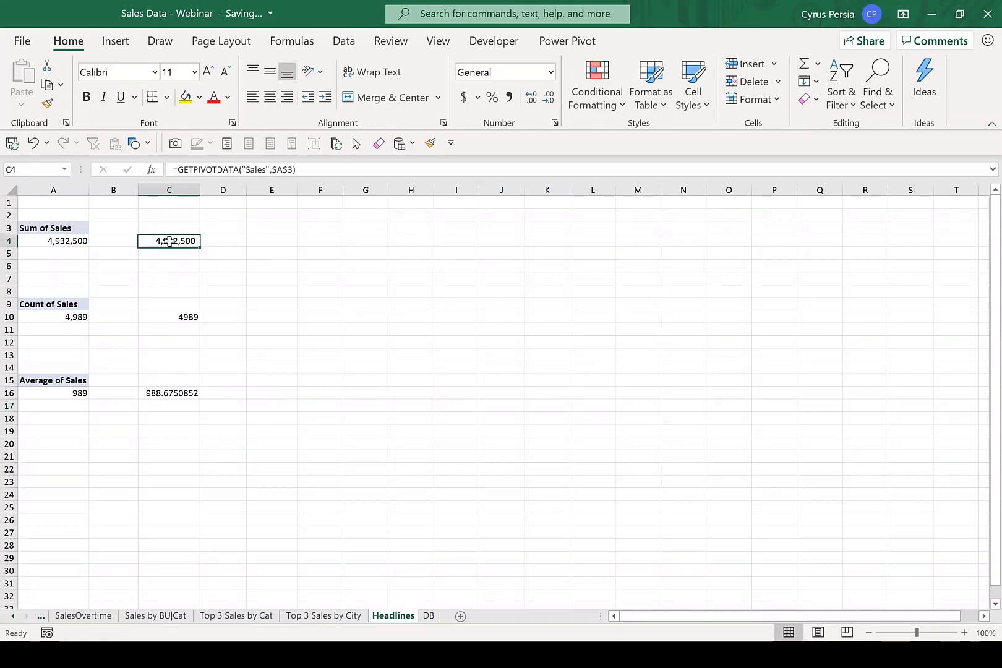
left_click(49, 104)
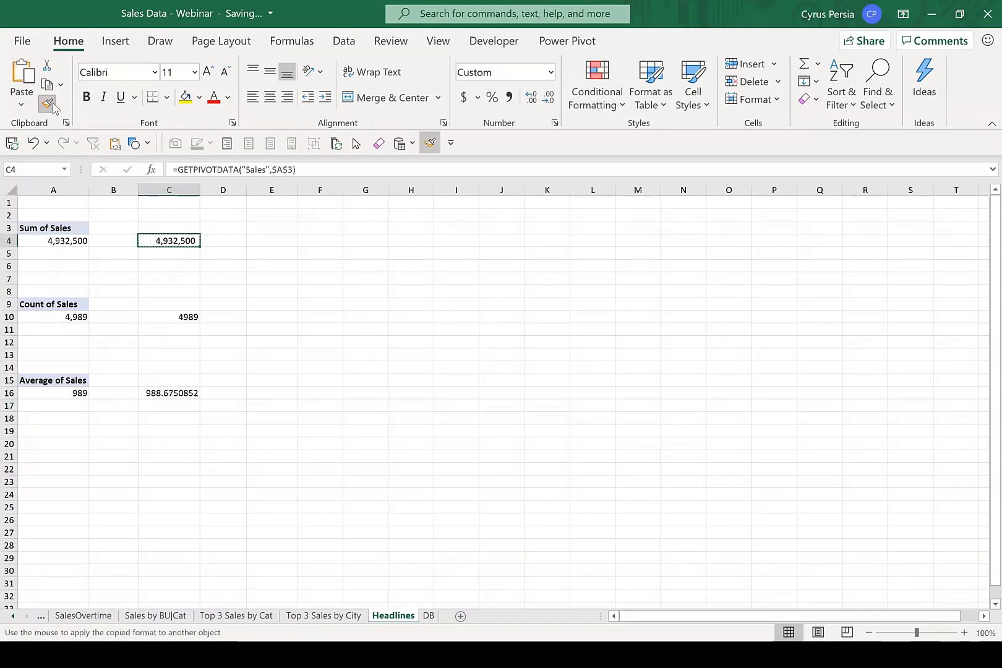
left_click(166, 316)
left_click(159, 238)
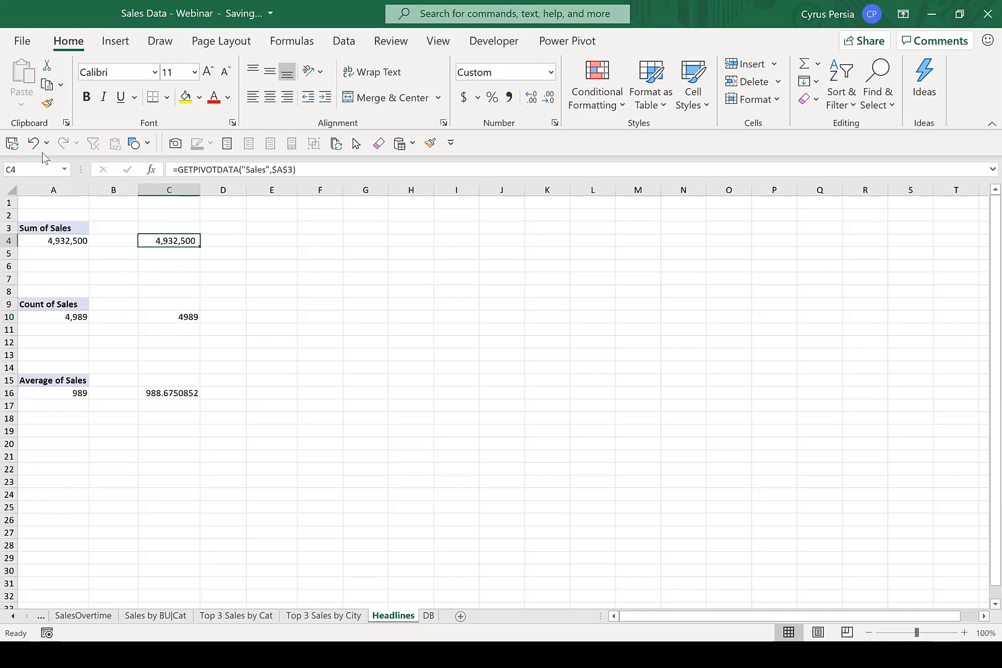
left_click(48, 103)
left_click(166, 317)
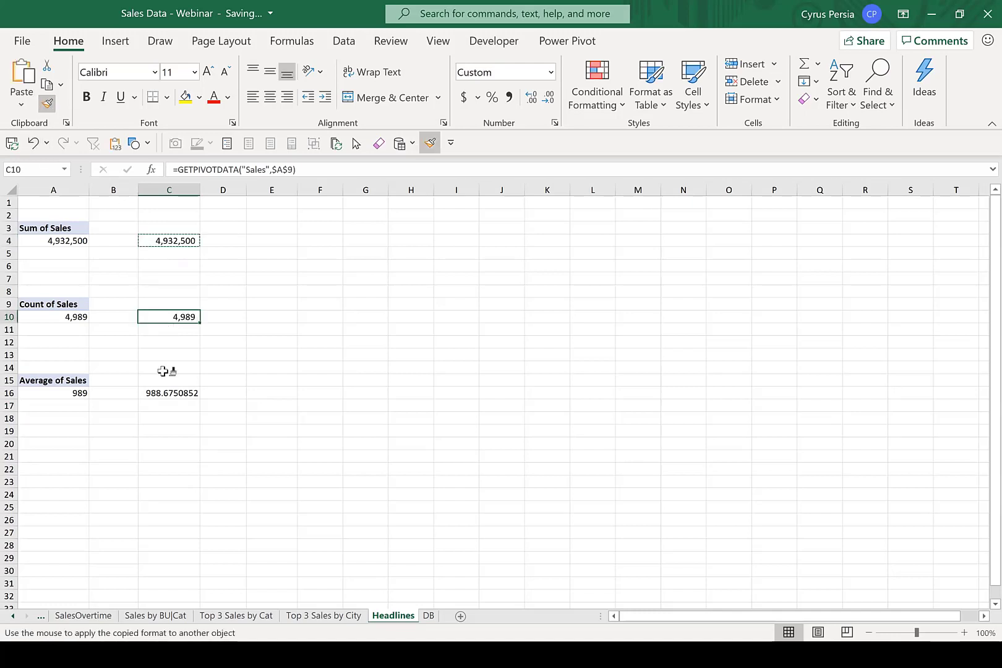
left_click(162, 393)
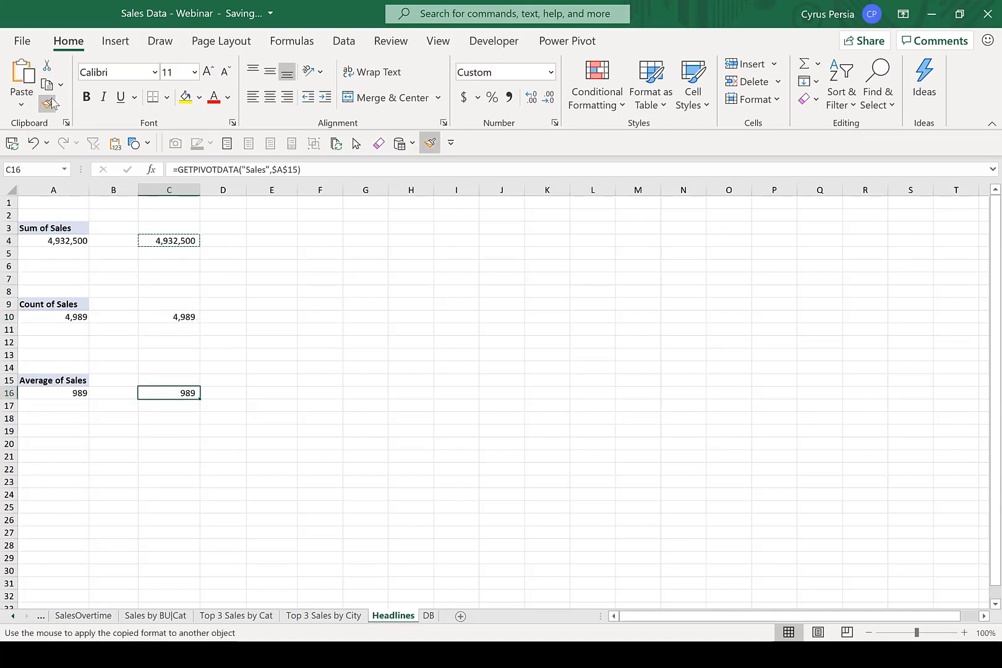
key("Escape")
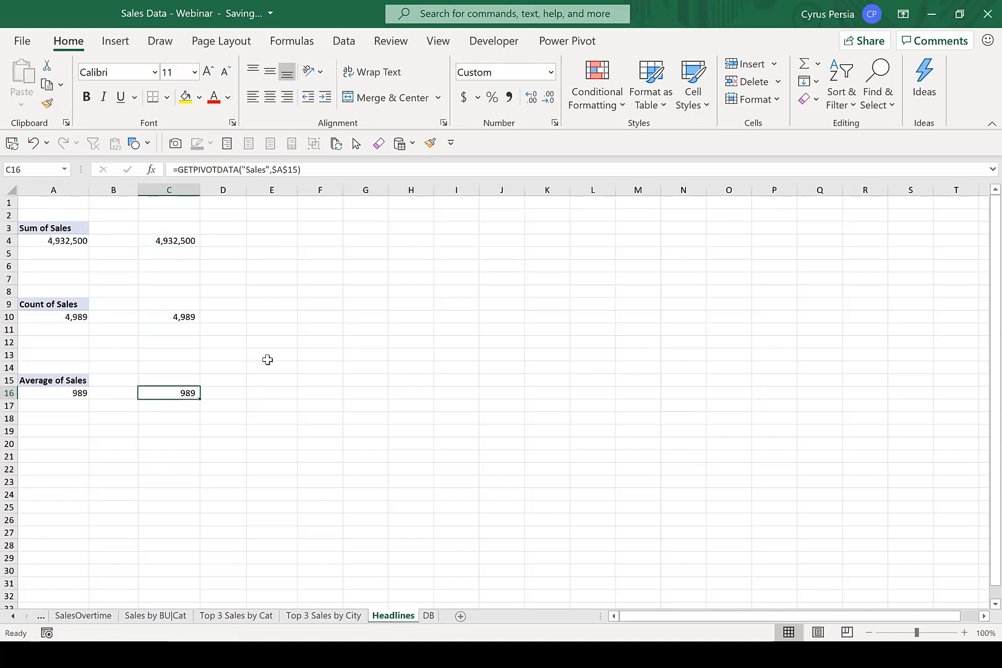
left_click(301, 343)
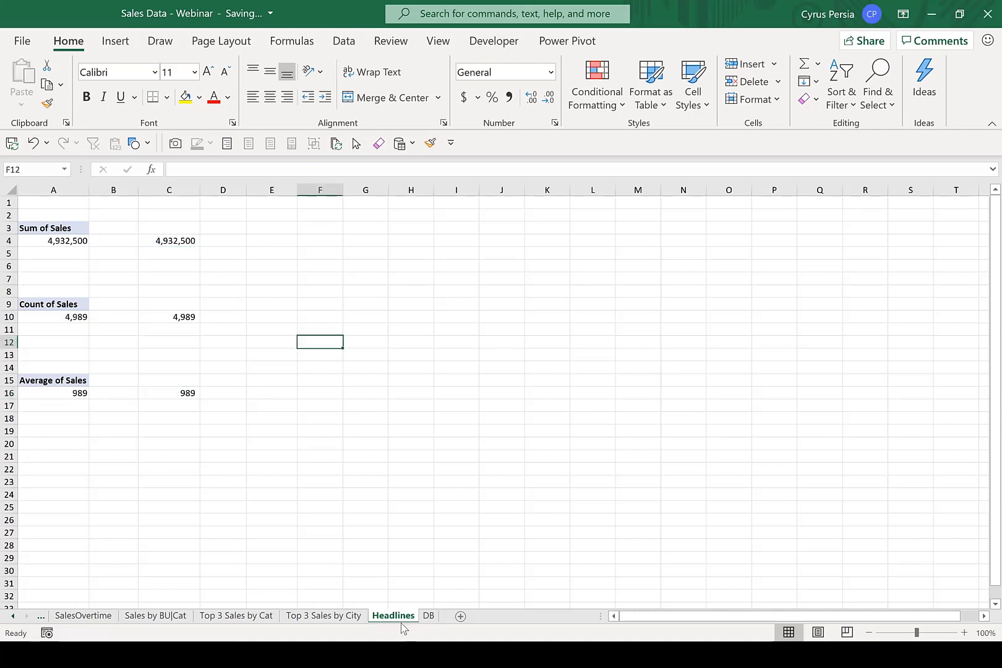
On the DB sheet, relink the middle card's figure box to the sales count with =Headlines!C10.
left_click(427, 615)
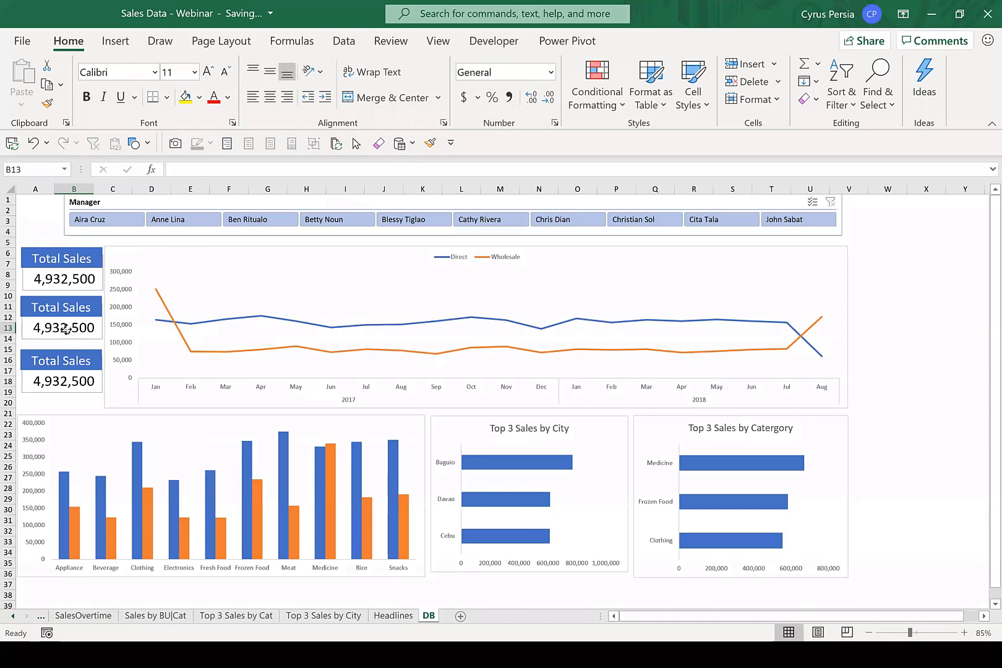
left_click(64, 328)
left_click_drag(240, 169, 116, 170)
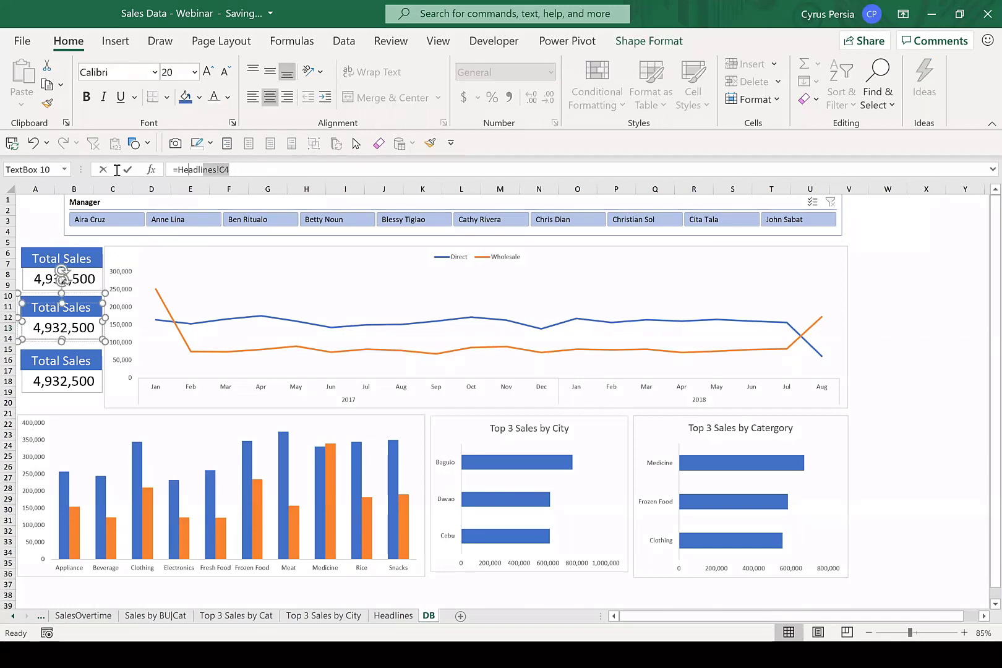
type("=")
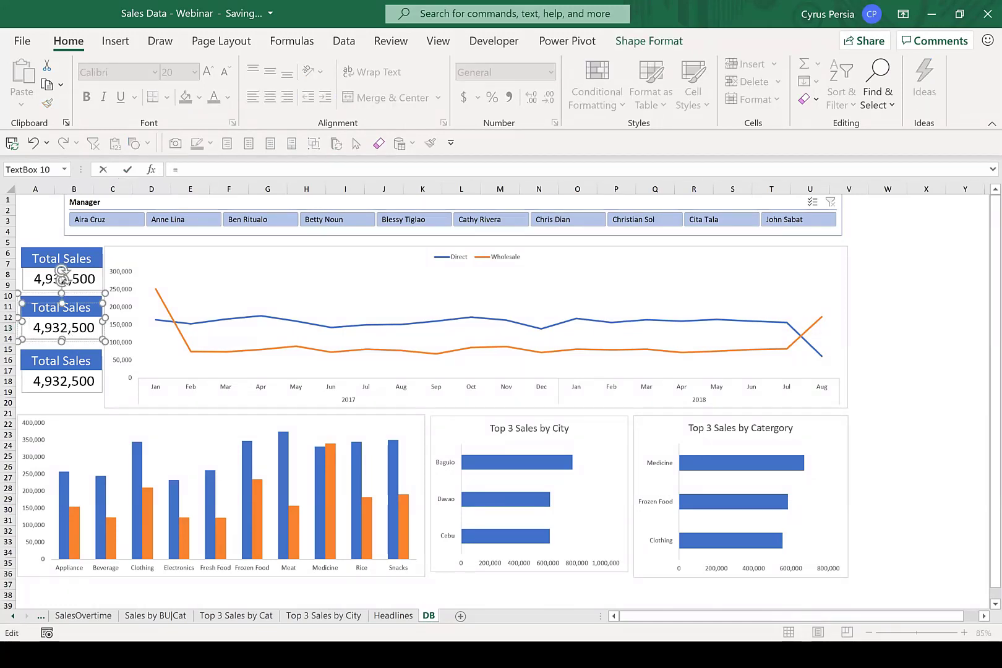
left_click(393, 616)
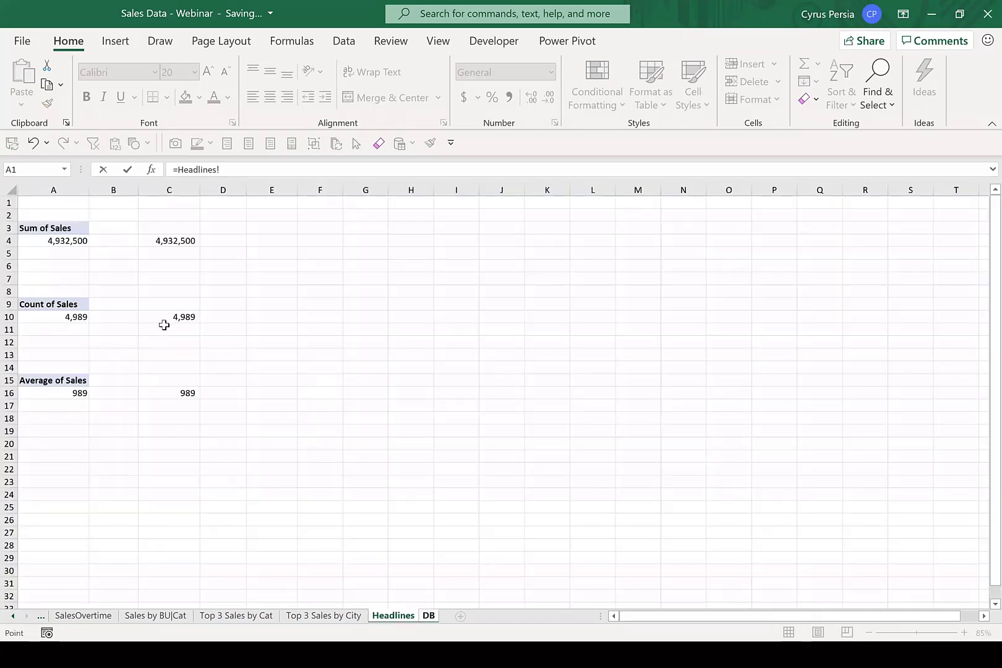
left_click(164, 317)
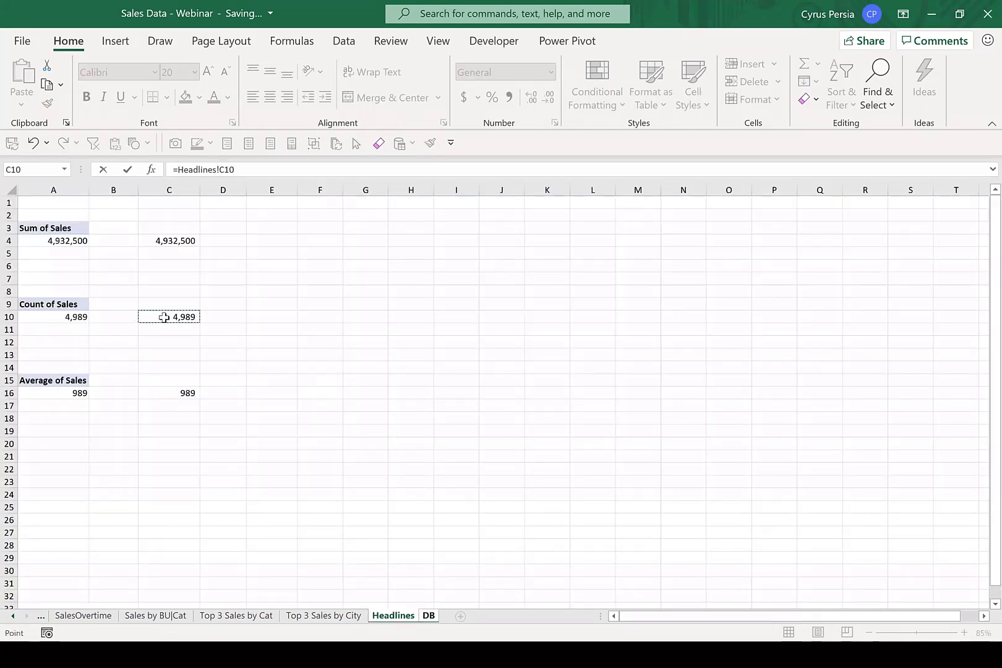
key("Return")
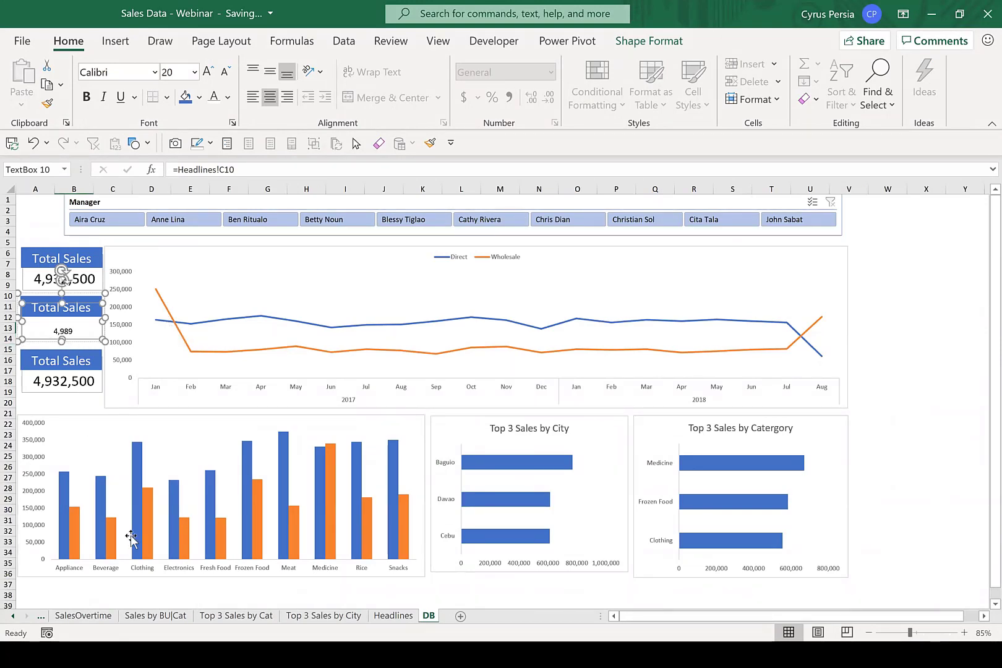
key("Escape")
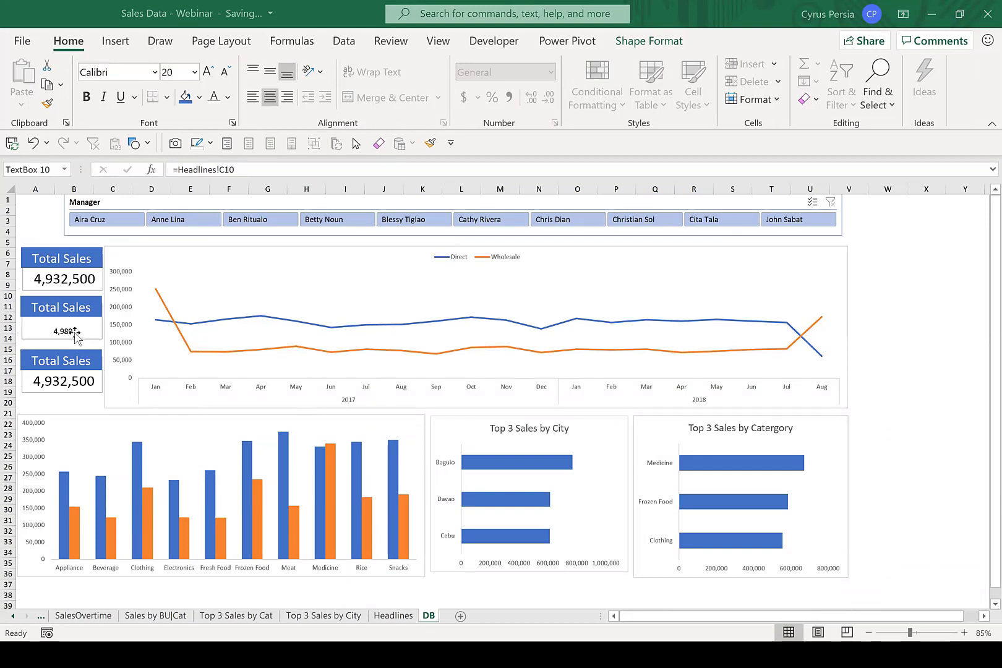
Enlarge the sales count figure in the middle headline card to font size 24.
left_click(75, 334)
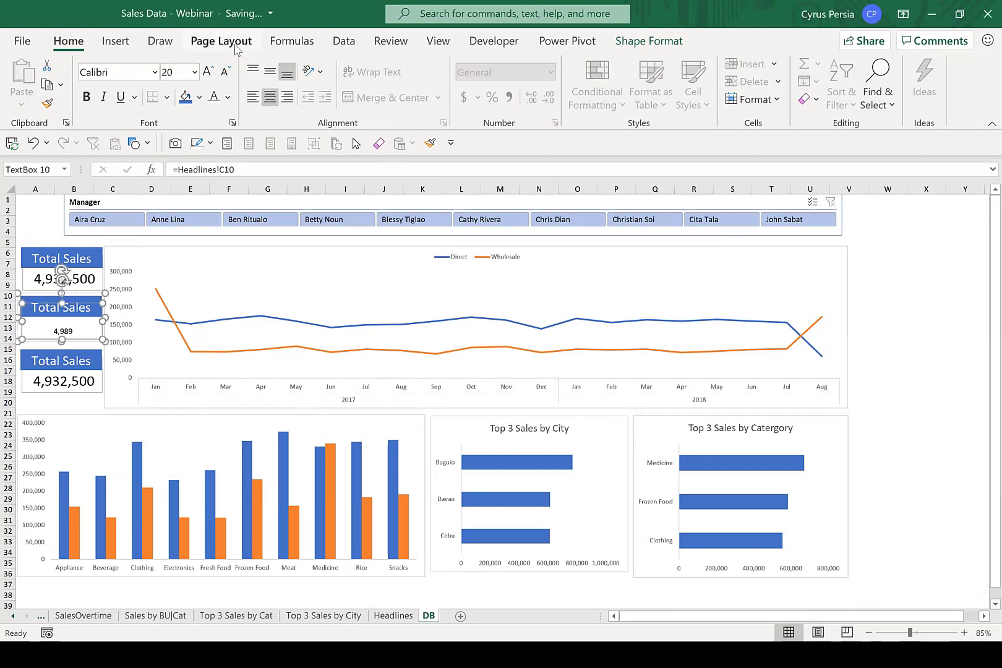
left_click(91, 278)
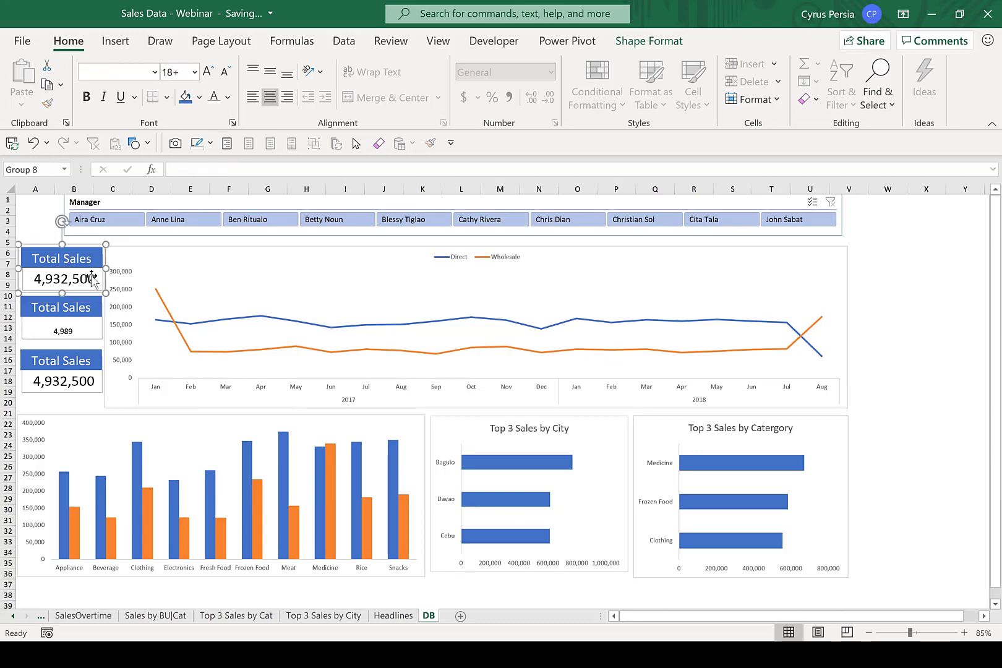
left_click(92, 278)
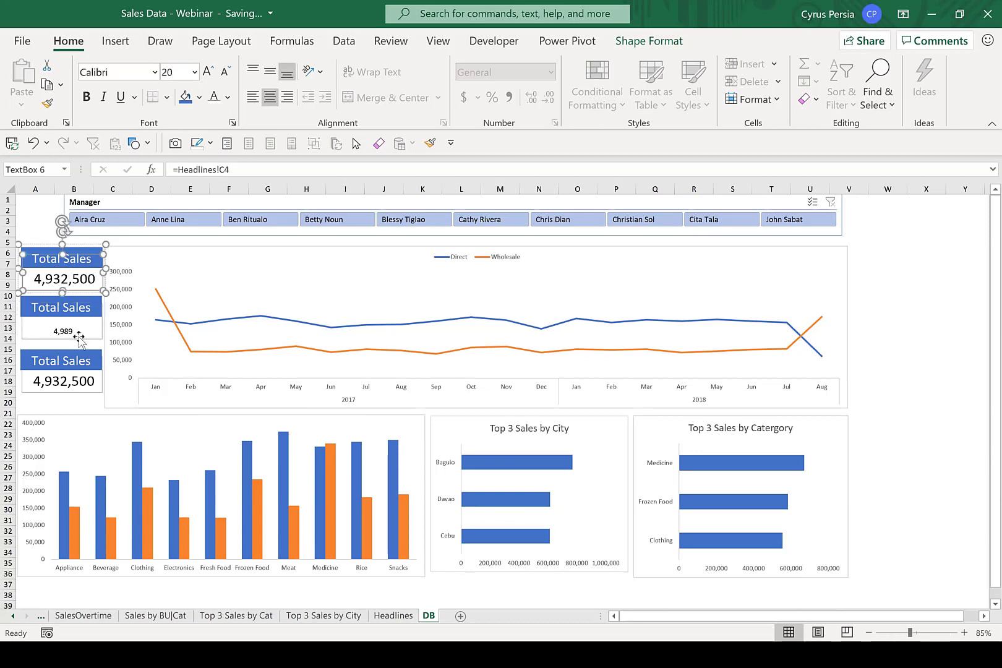
left_click(79, 337)
left_click(79, 337)
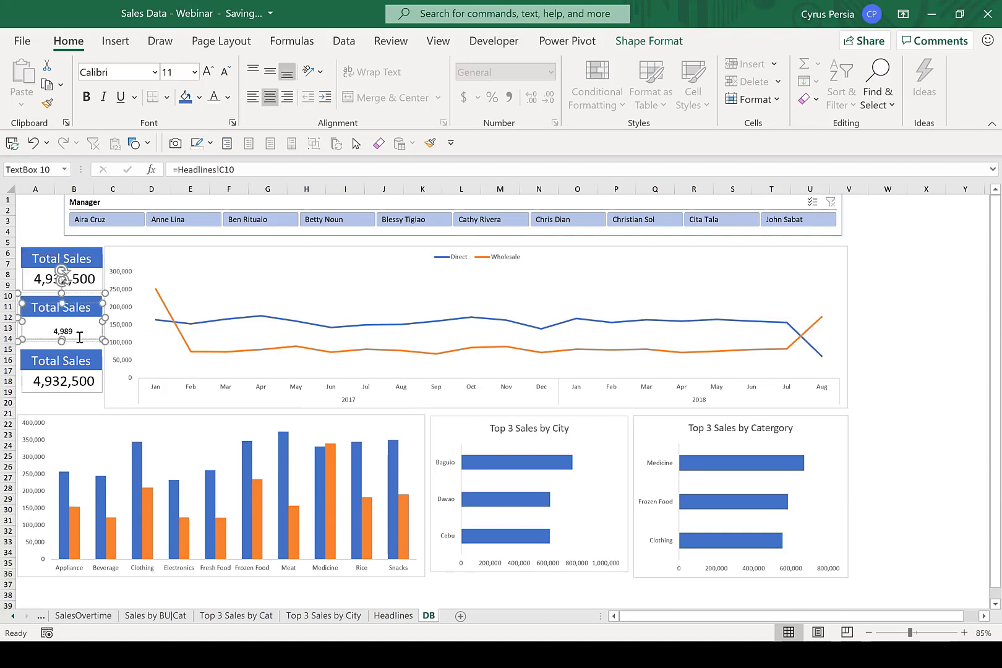
double_click(79, 337)
left_click(209, 72)
left_click(209, 72)
left_click(209, 71)
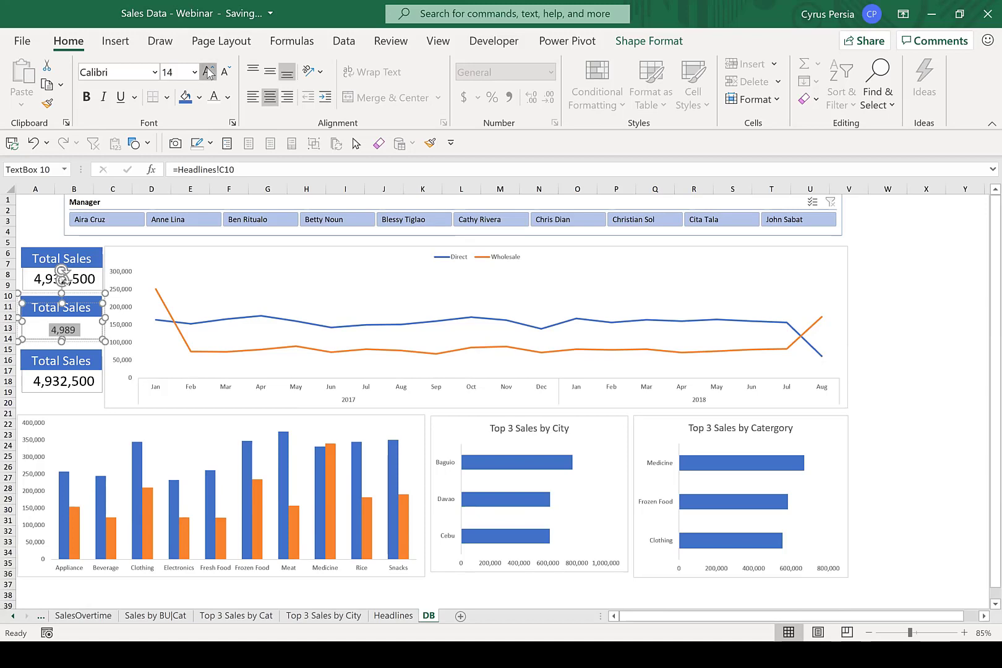
left_click(209, 72)
left_click(209, 72)
left_click(209, 72)
left_click(209, 72)
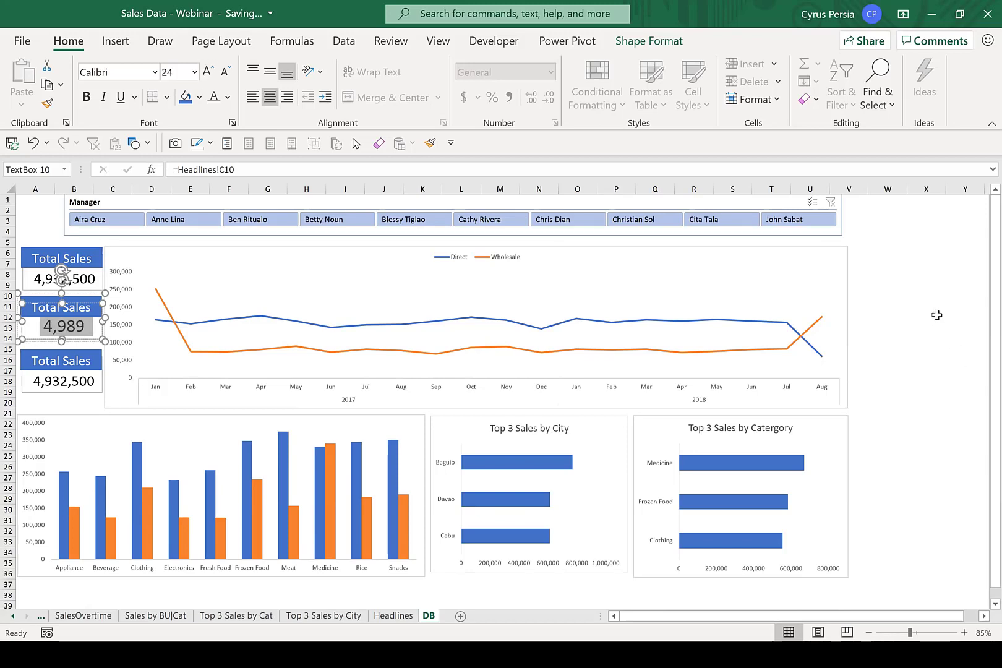
left_click(924, 307)
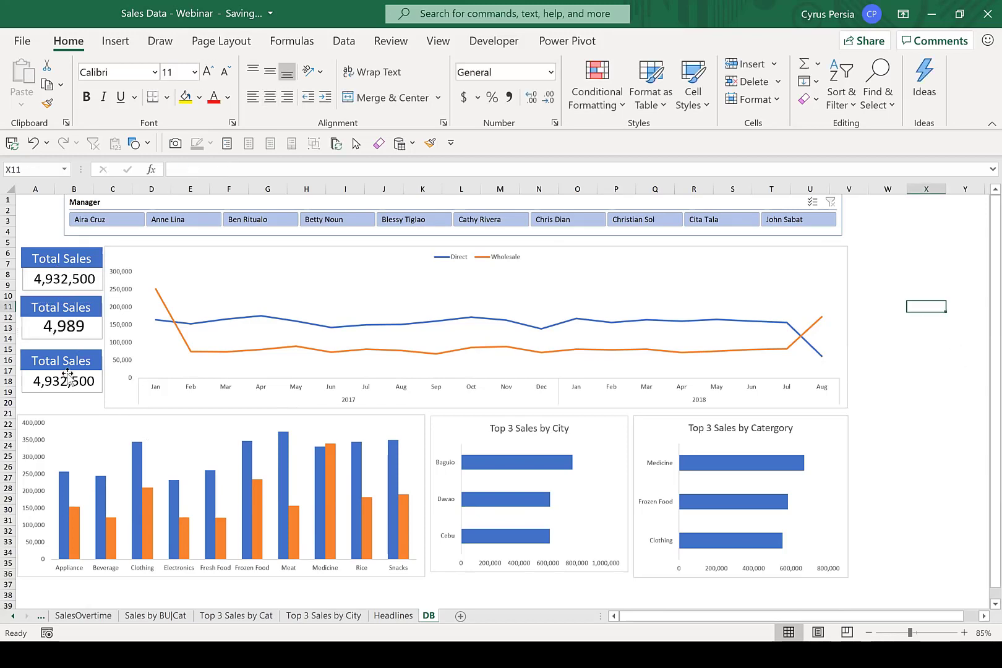
Try to enlarge the font of the figure in the first Total Sales card.
left_click(72, 288)
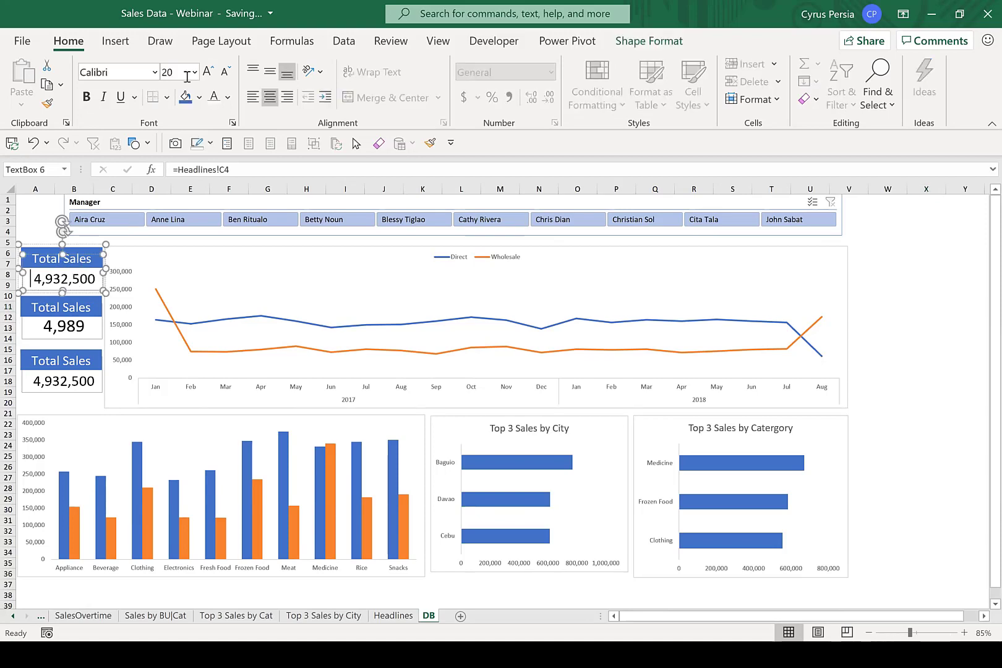
left_click(209, 72)
left_click(209, 72)
left_click(68, 411)
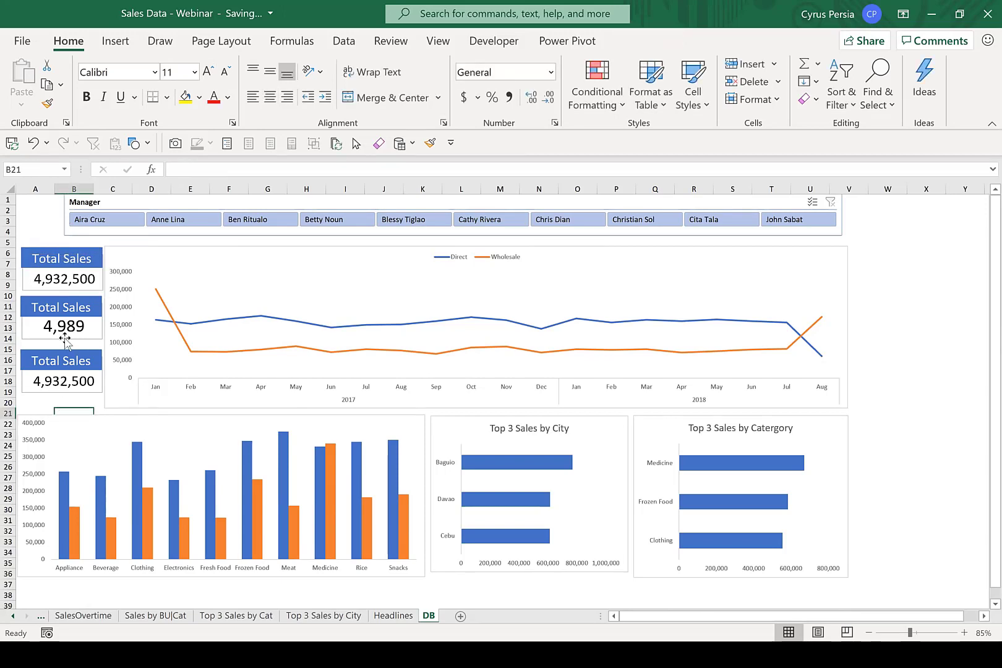
Change the middle card's title from Total Sales to "No of Sales".
double_click(66, 308)
left_click(63, 308)
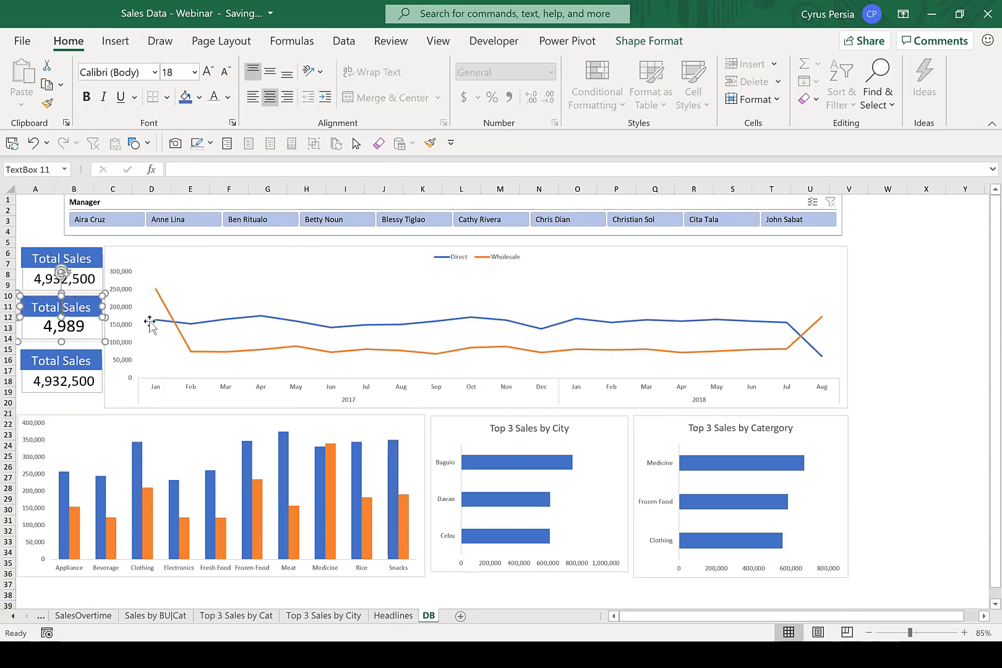
key("BackSpace")
key("BackSpace")
key("BackSpace")
key("BackSpace")
key("BackSpace")
key("BackSpace")
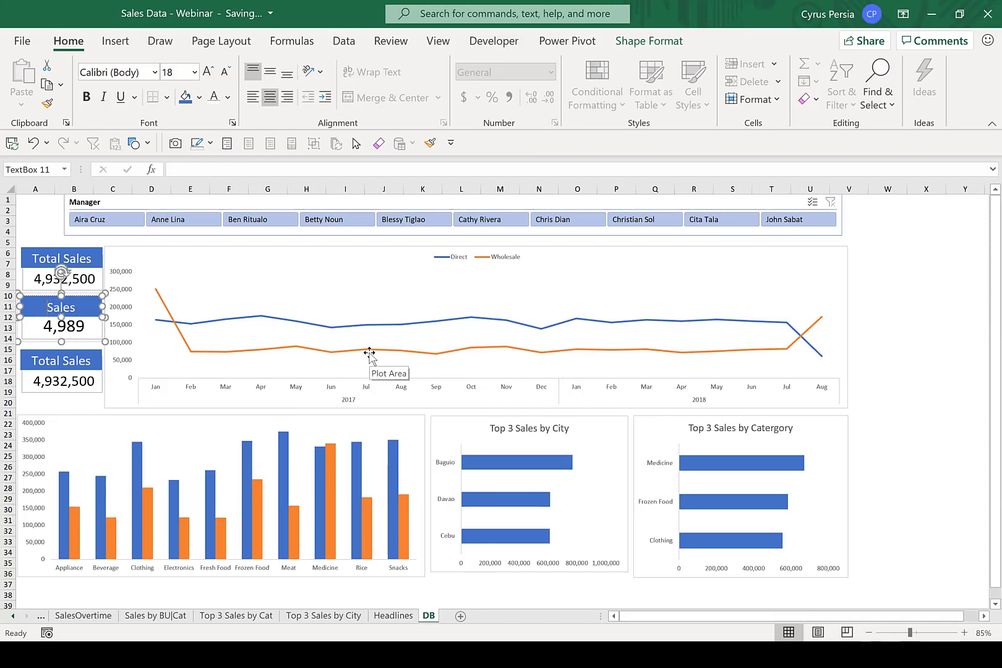
type("No of")
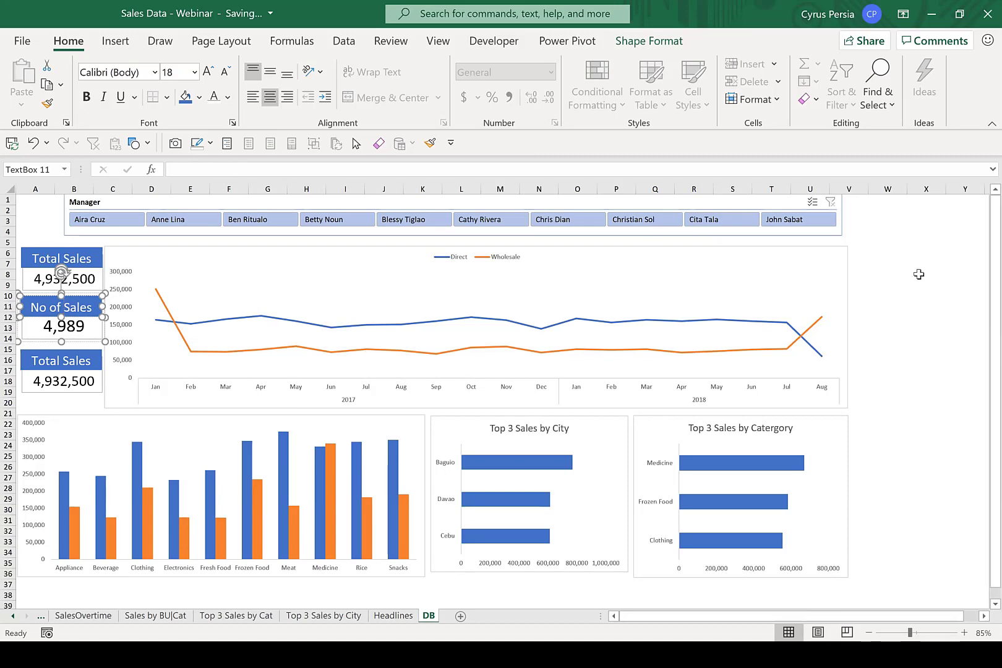
left_click(919, 274)
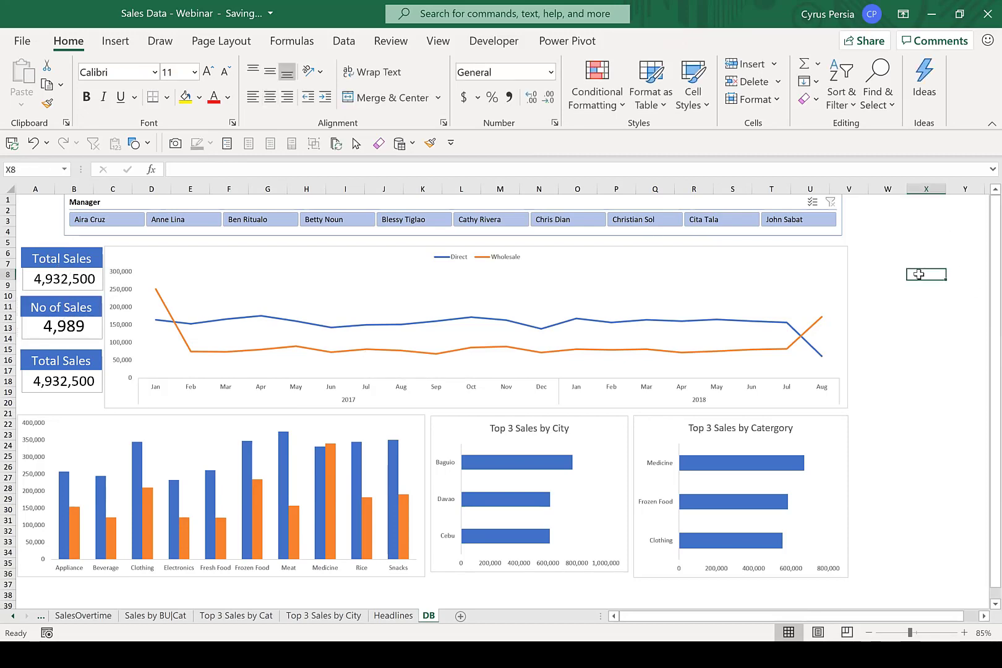
Test the Manager slicer by filtering the dashboard to the first and second managers, and clear the filter.
left_click(129, 227)
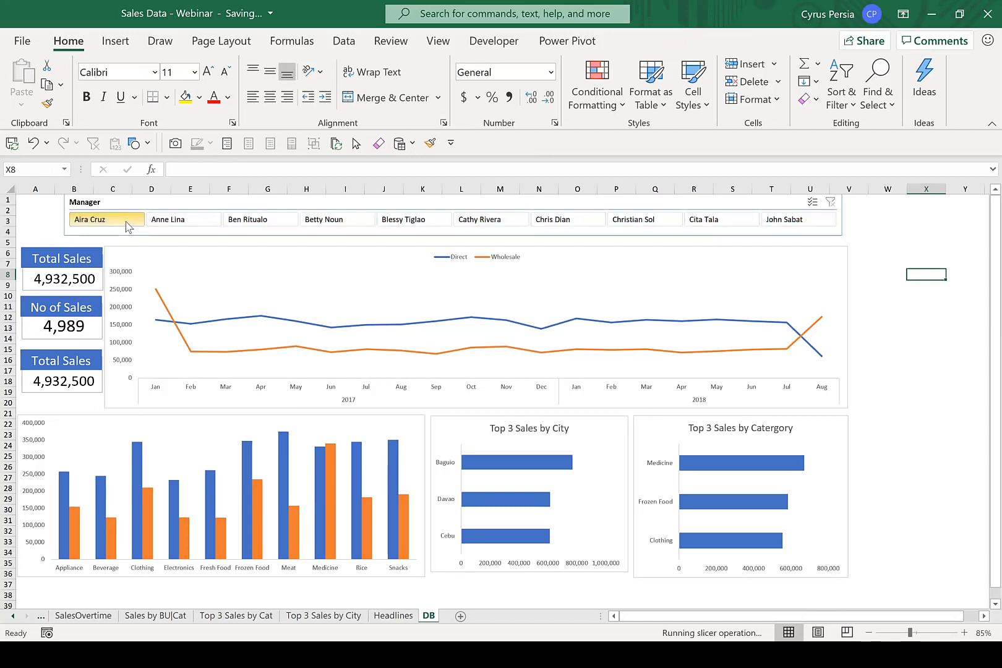
left_click(169, 220)
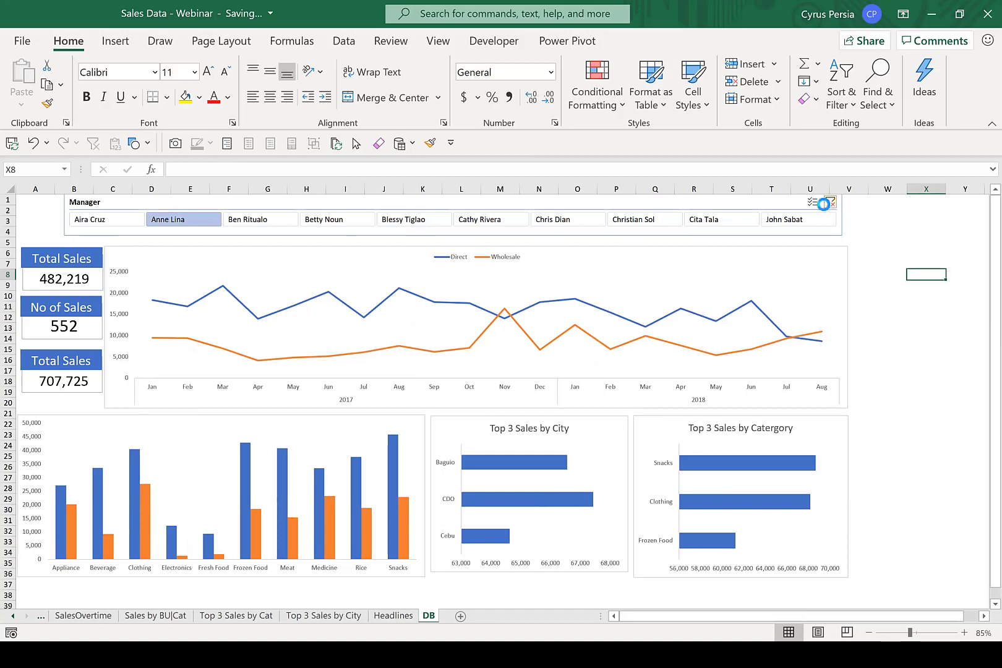
left_click(830, 202)
Relink the third card's figure box to the average of sales with =Headlines!C16.
left_click(80, 384)
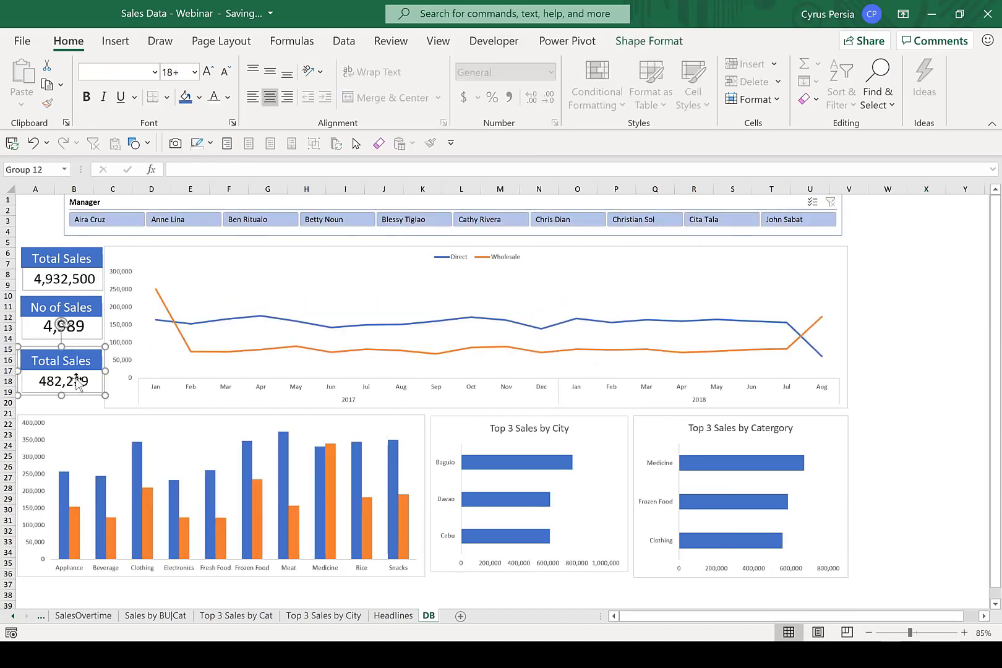
left_click(77, 380)
left_click_drag(239, 170, 172, 169)
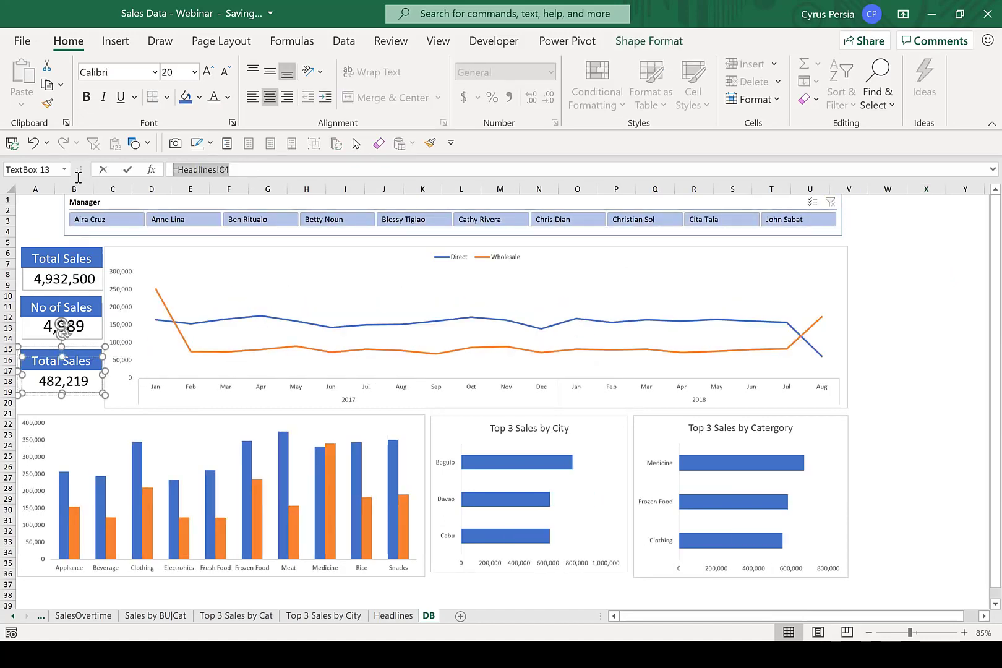
type("=")
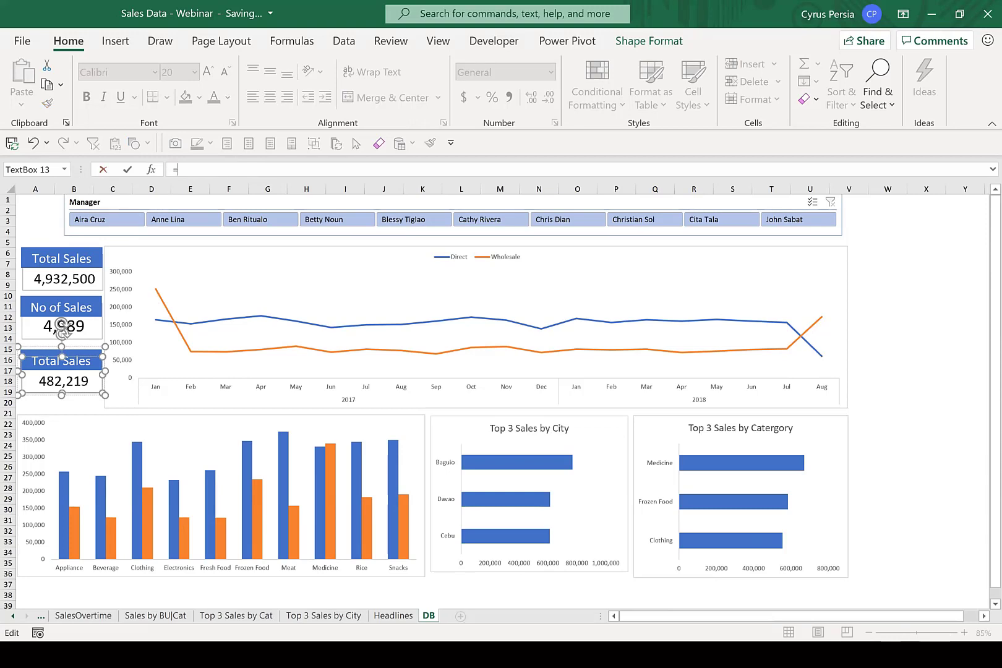
left_click(392, 616)
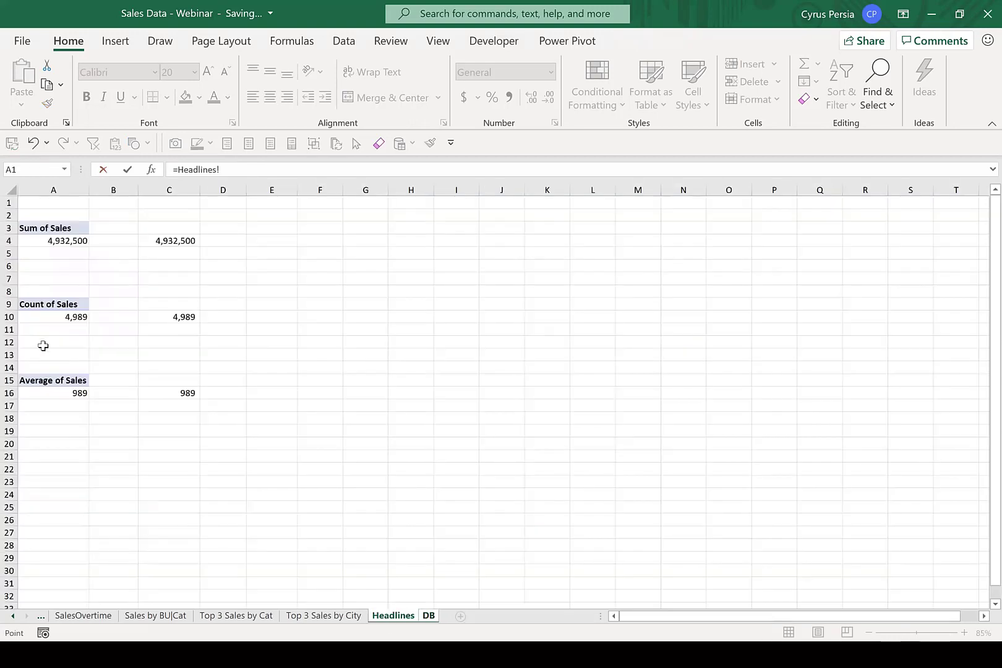
left_click(179, 393)
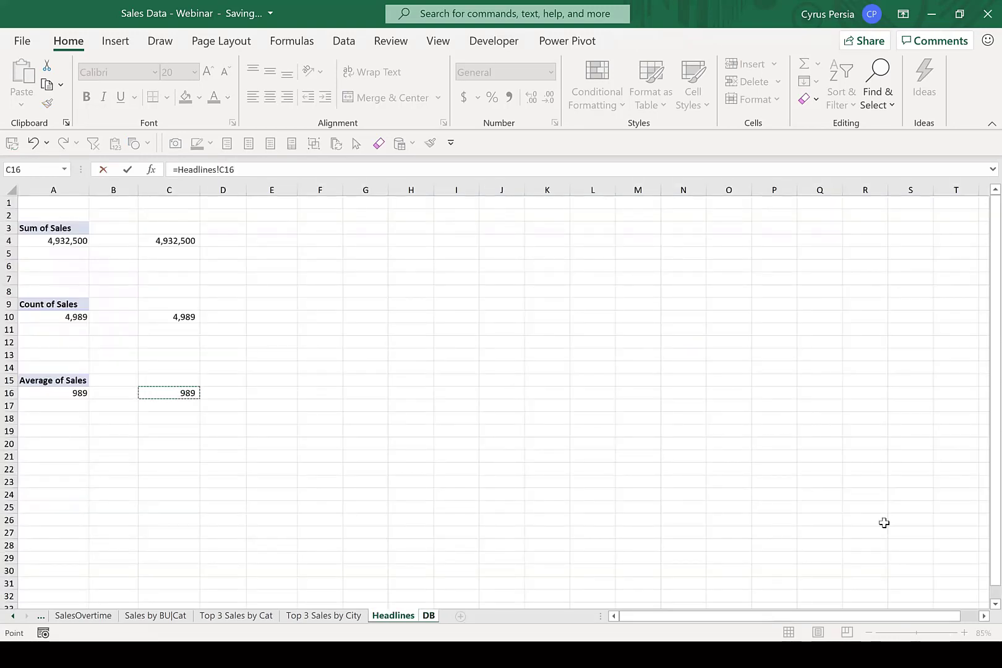
key("Return")
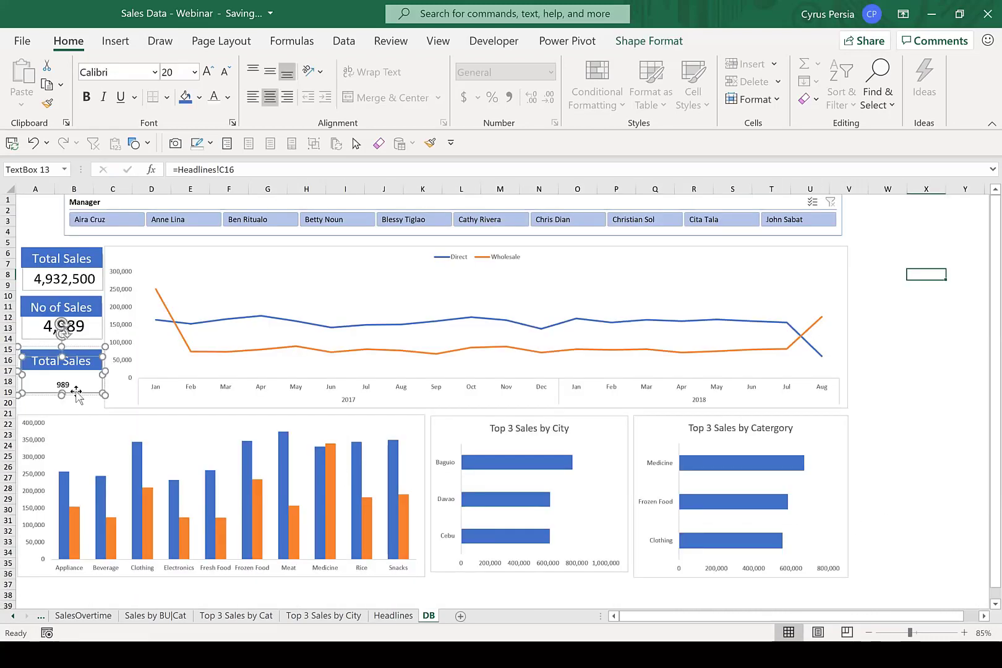
Enlarge the average figure in the third headline card to font size 20.
left_click(74, 385)
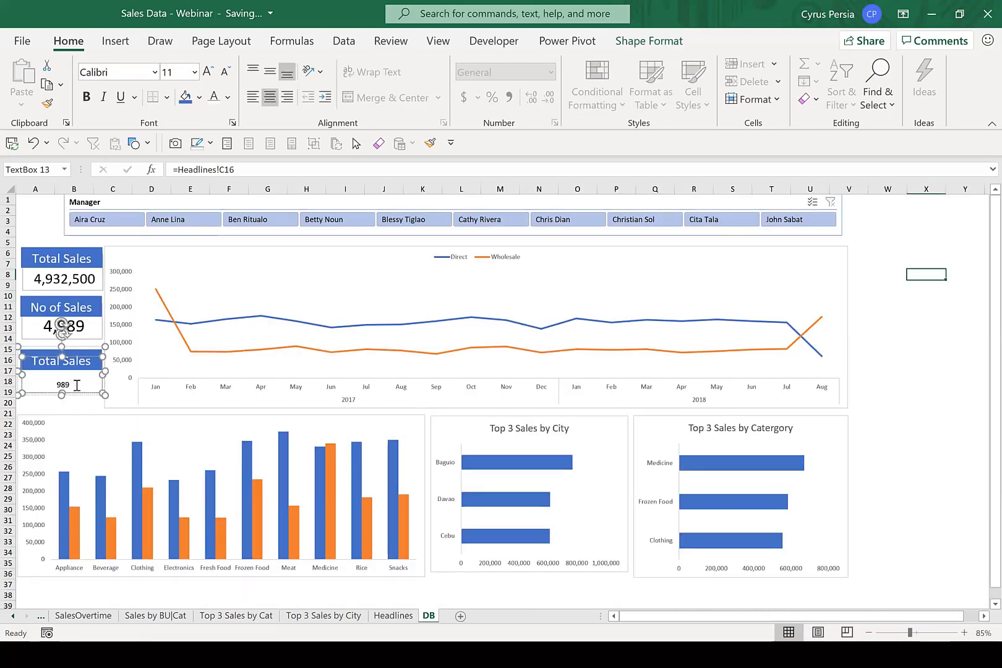
double_click(74, 385)
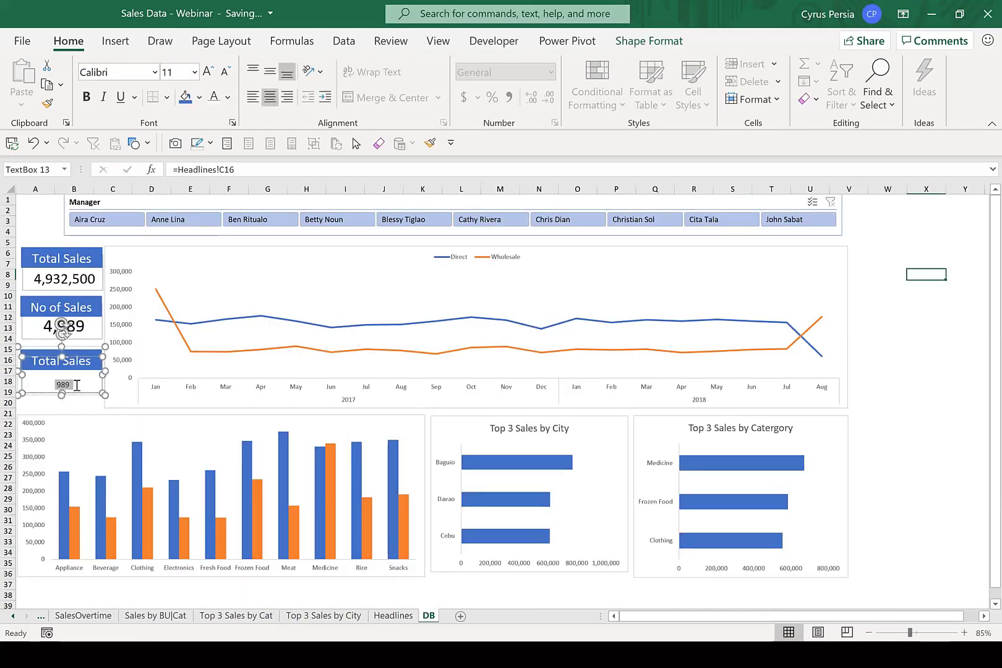
left_click(211, 74)
left_click(211, 75)
left_click(212, 75)
left_click(212, 75)
left_click(212, 76)
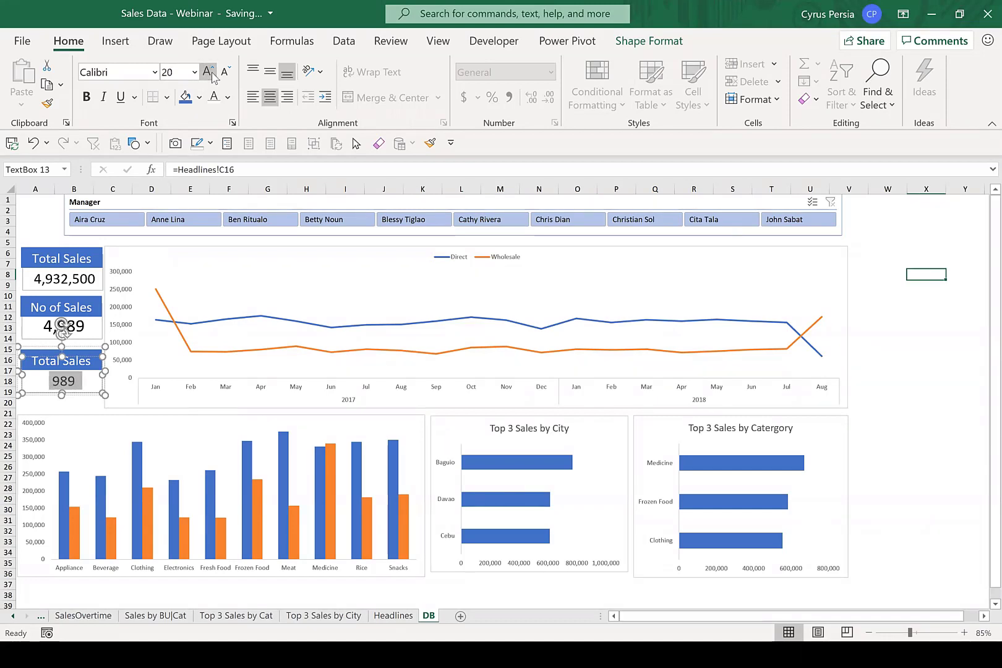
Change the third card's title to "Ave Sales".
double_click(44, 365)
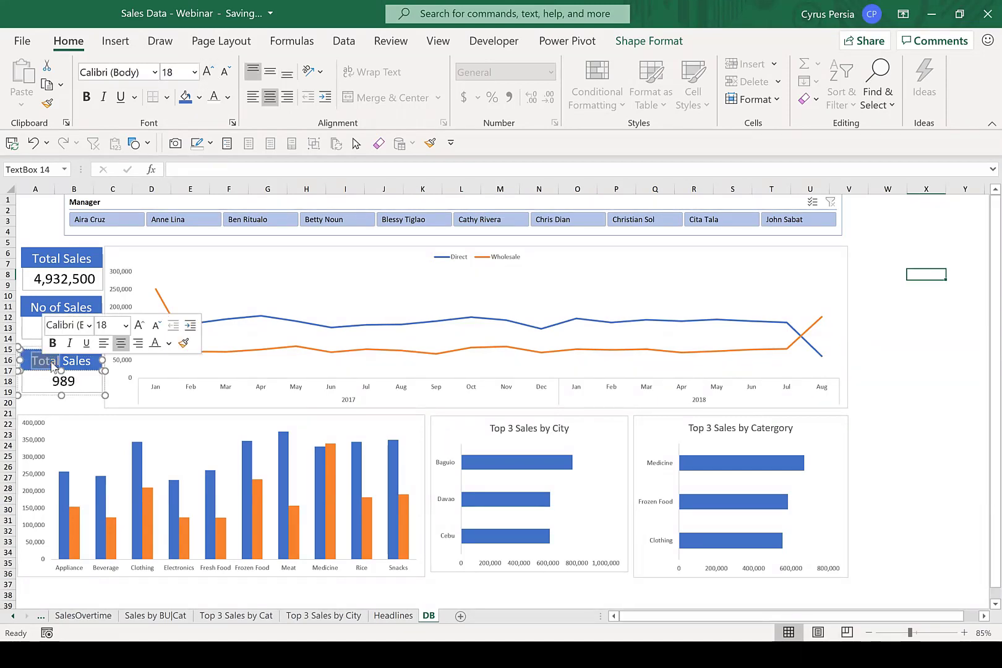
type("Sve")
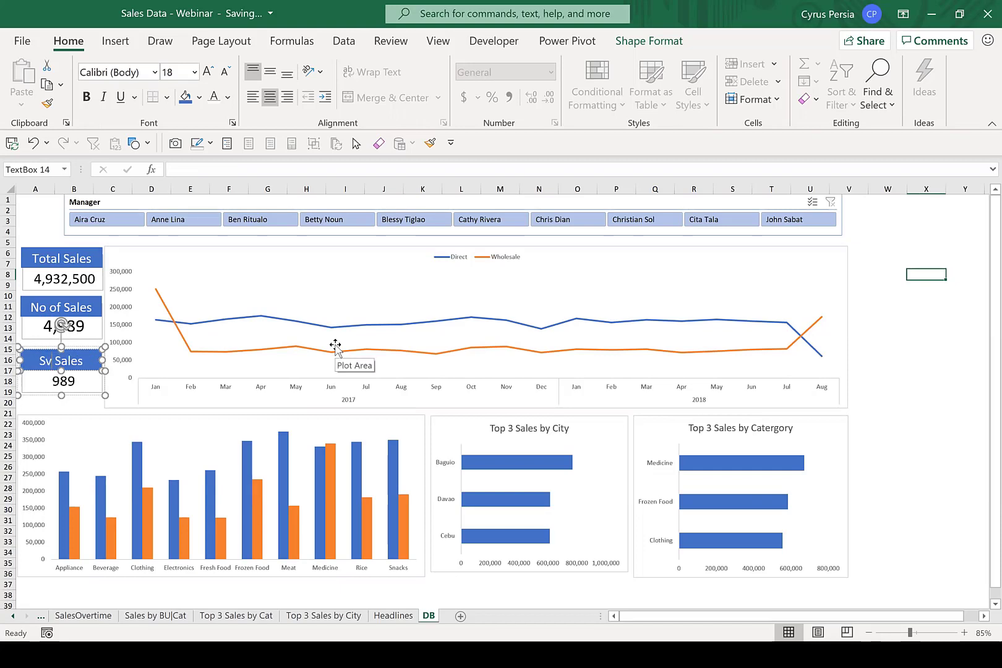
key("BackSpace")
key("BackSpace")
key("BackSpace")
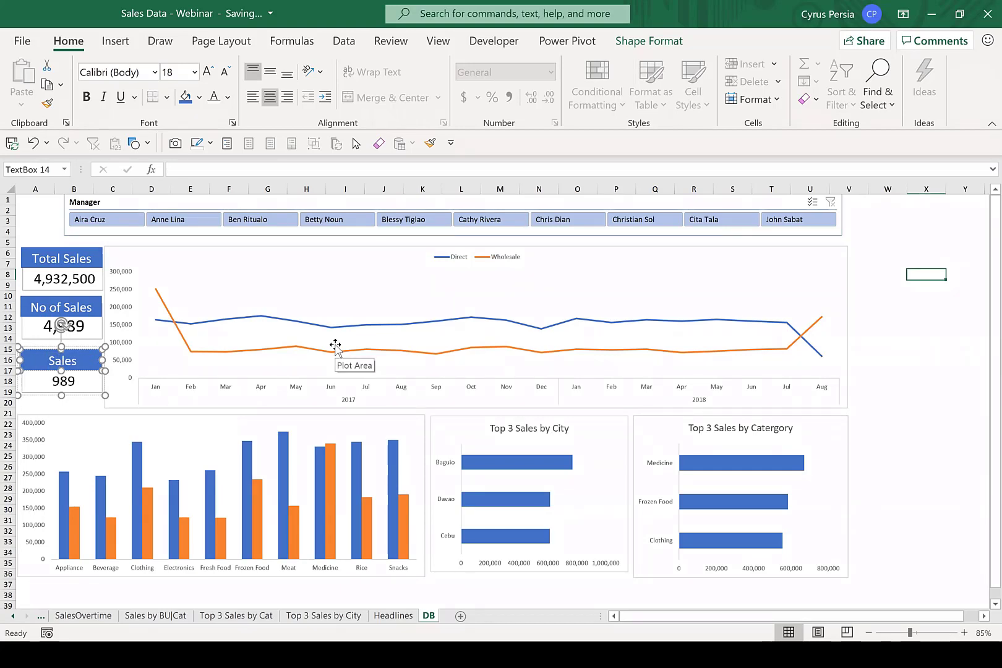
type("Ave")
left_click(942, 412)
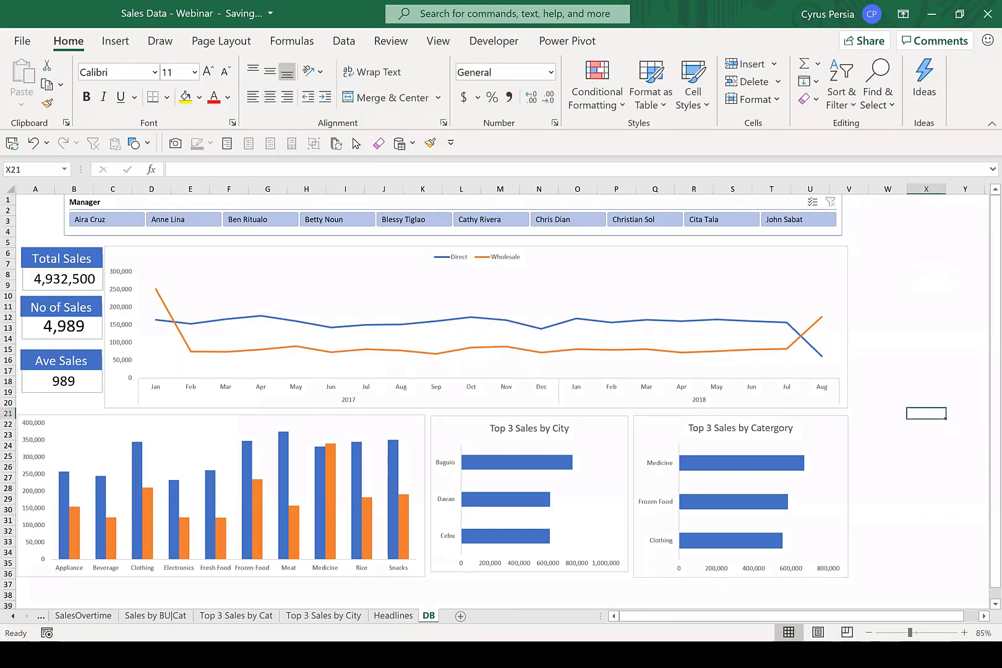
Shift the monthly sales line chart slightly away from the headline cards and close the PivotChart field list.
left_click(265, 253)
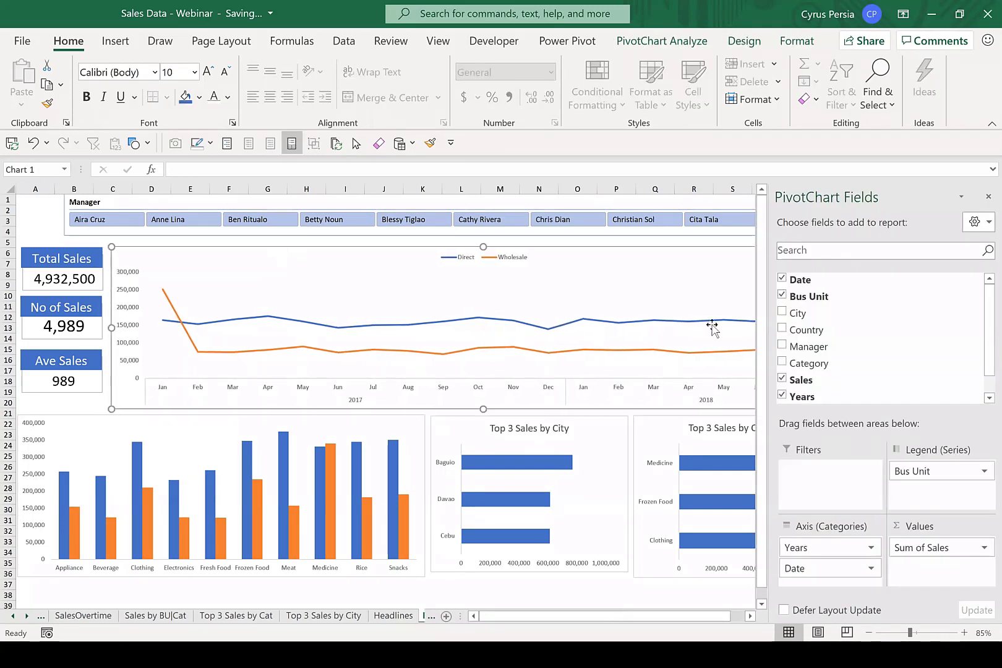
left_click(989, 196)
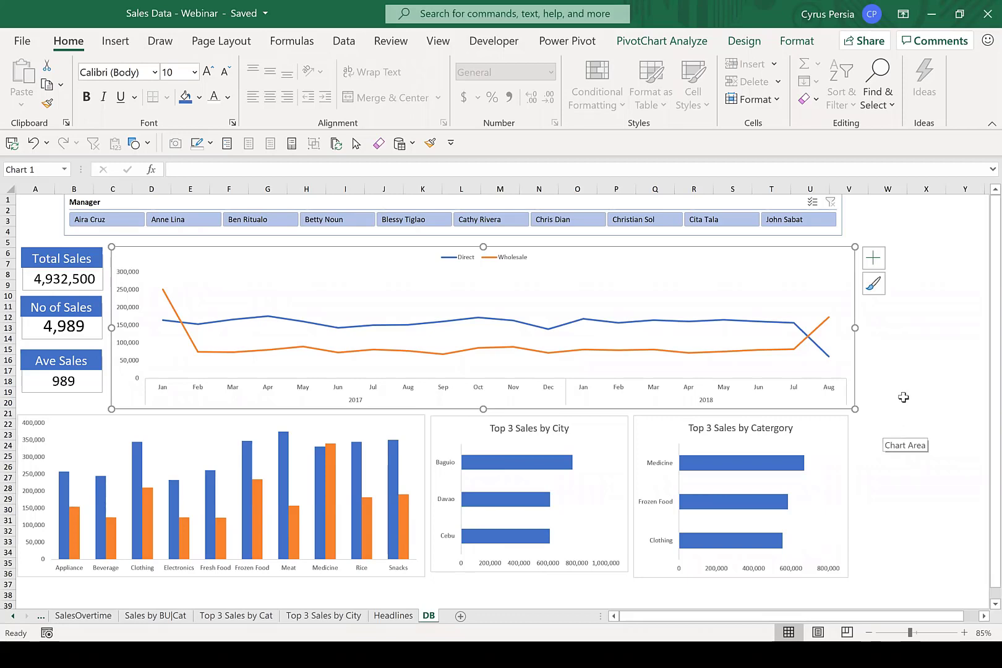
left_click(920, 359)
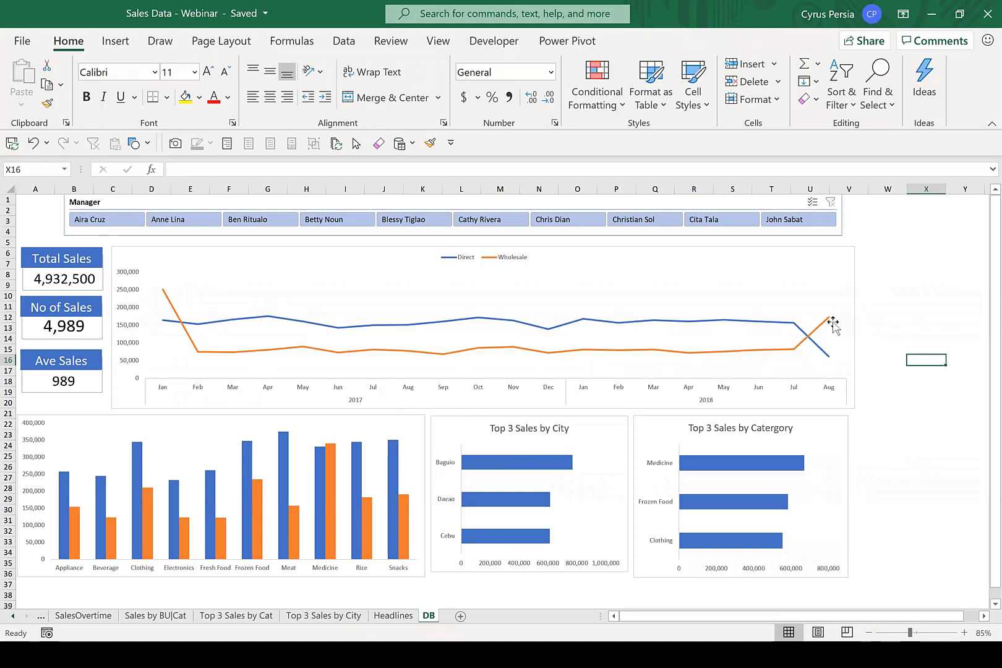
Switch to the "Dashboarding from Start to Finish" slide to review the workflow, and return to the Excel dashboard.
key("alt+Tab")
key("alt+Tab")
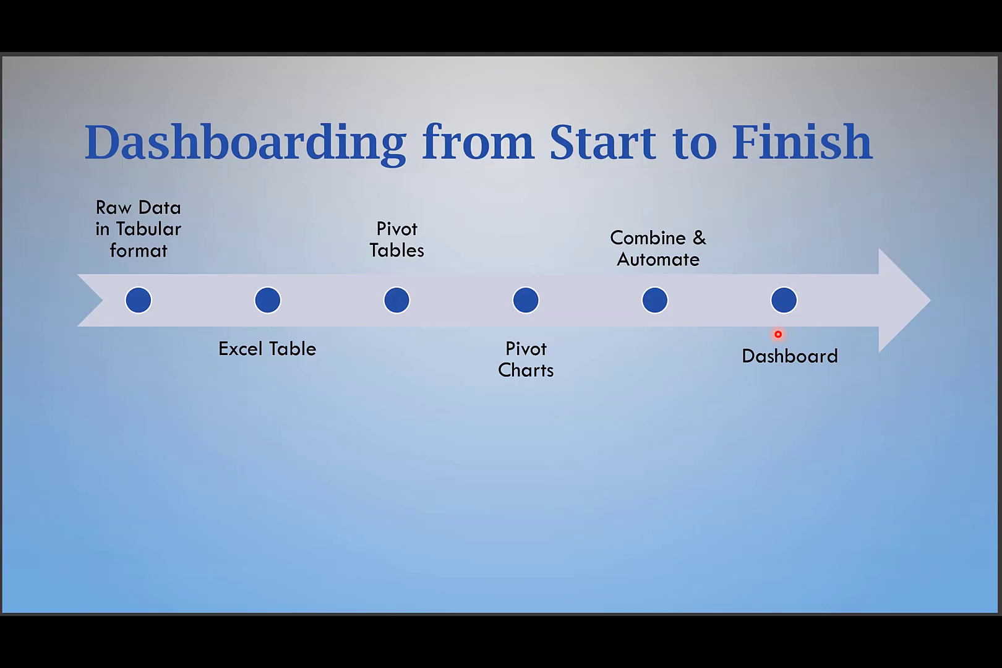
key("alt+Tab")
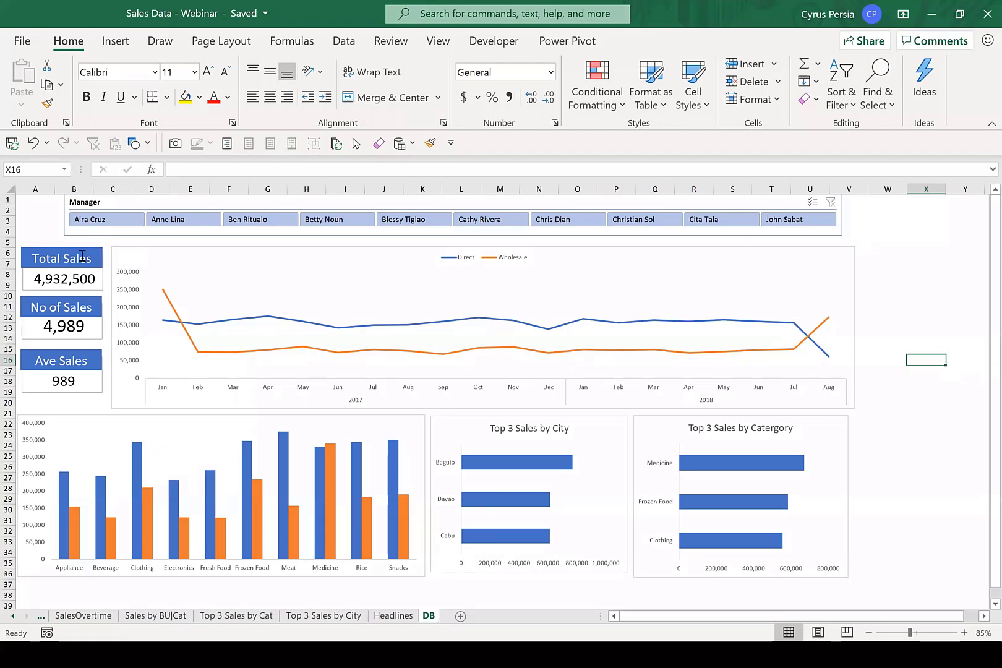
left_click(80, 252)
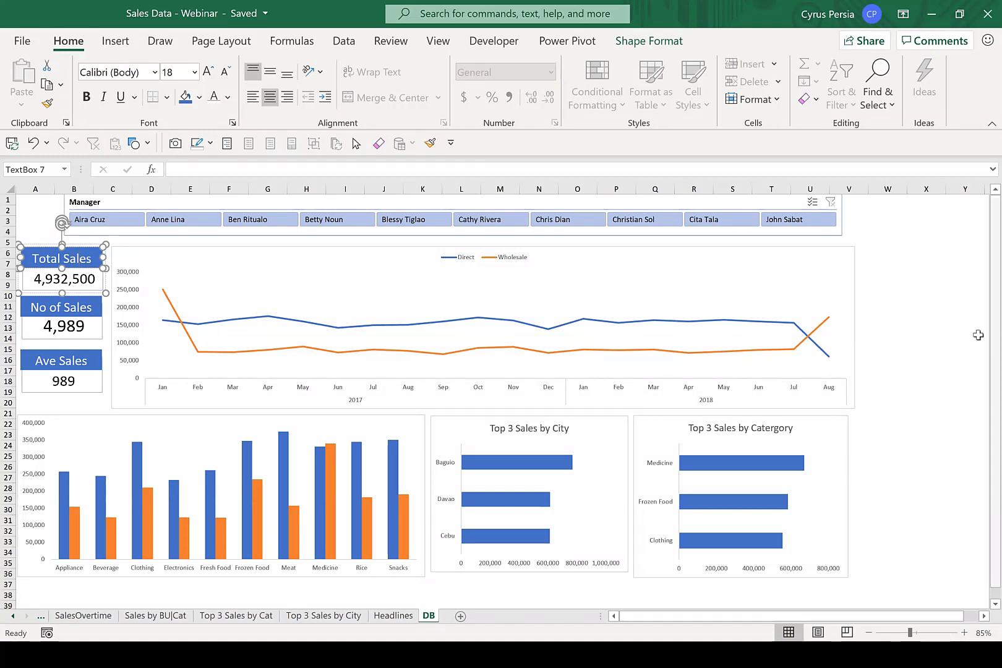
left_click(915, 330)
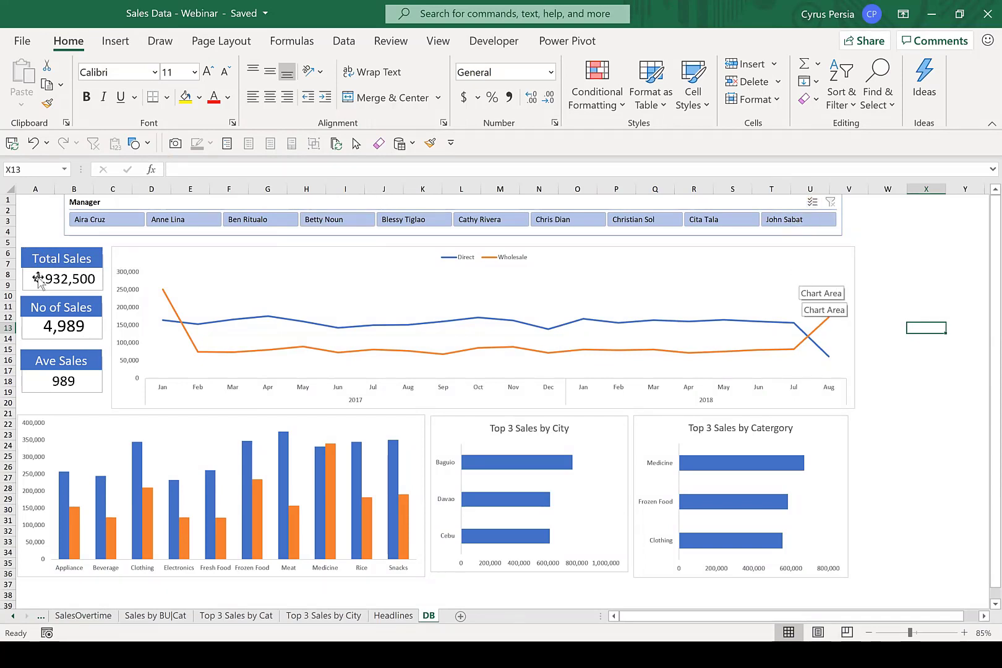
Lower the "Ave Sales" card to the bottom edge of the line chart and distribute the three headline cards vertically.
left_click(38, 394)
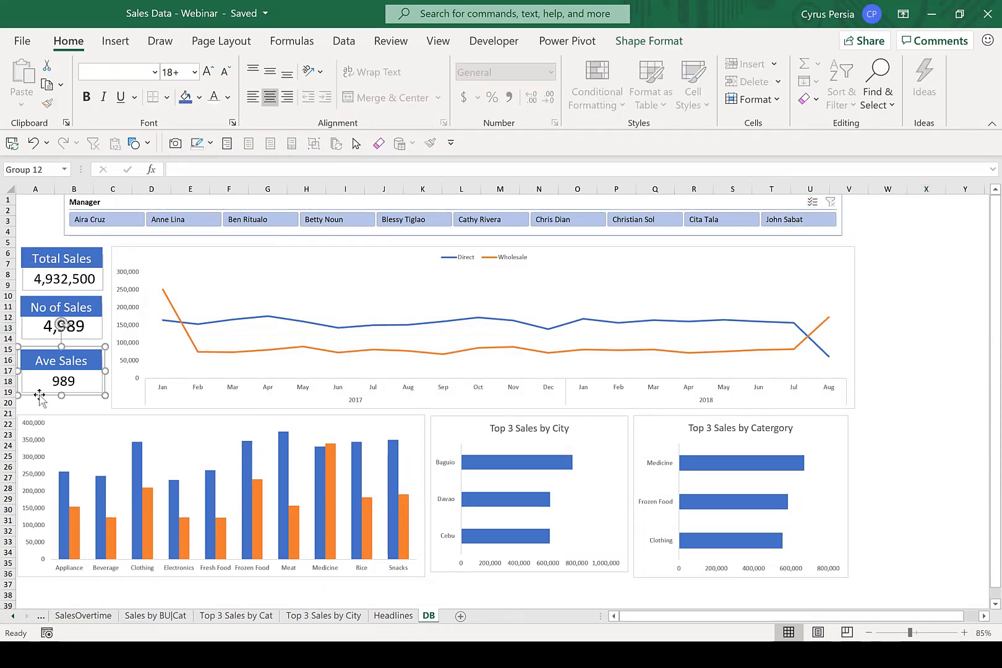
mouse_move(39, 396)
left_mouse_down()
mouse_move(39, 441)
mouse_move(39, 410)
left_mouse_up()
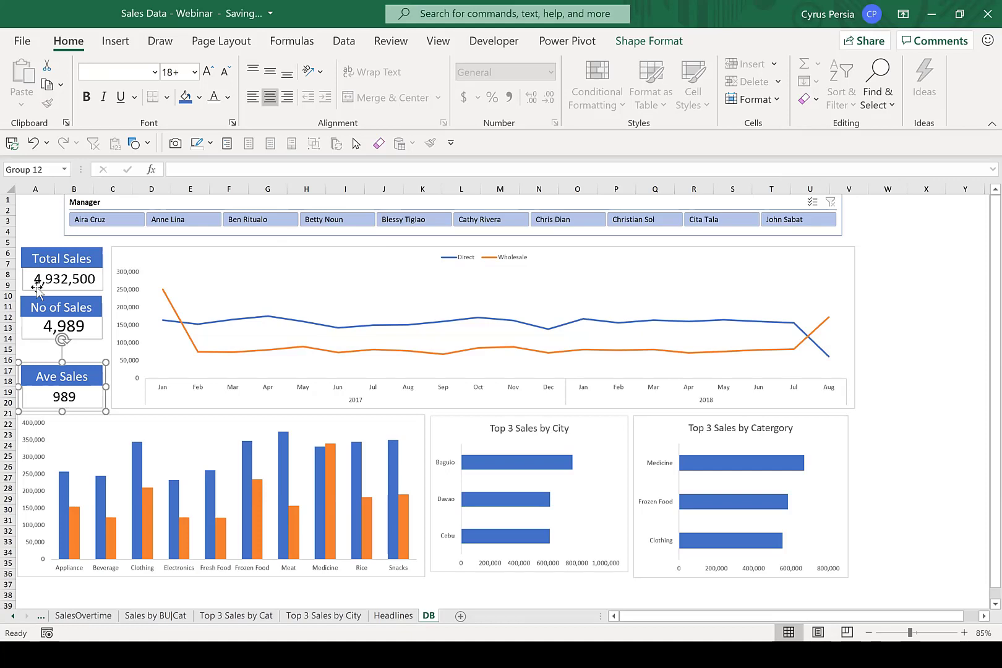
left_click(37, 286, "ctrl")
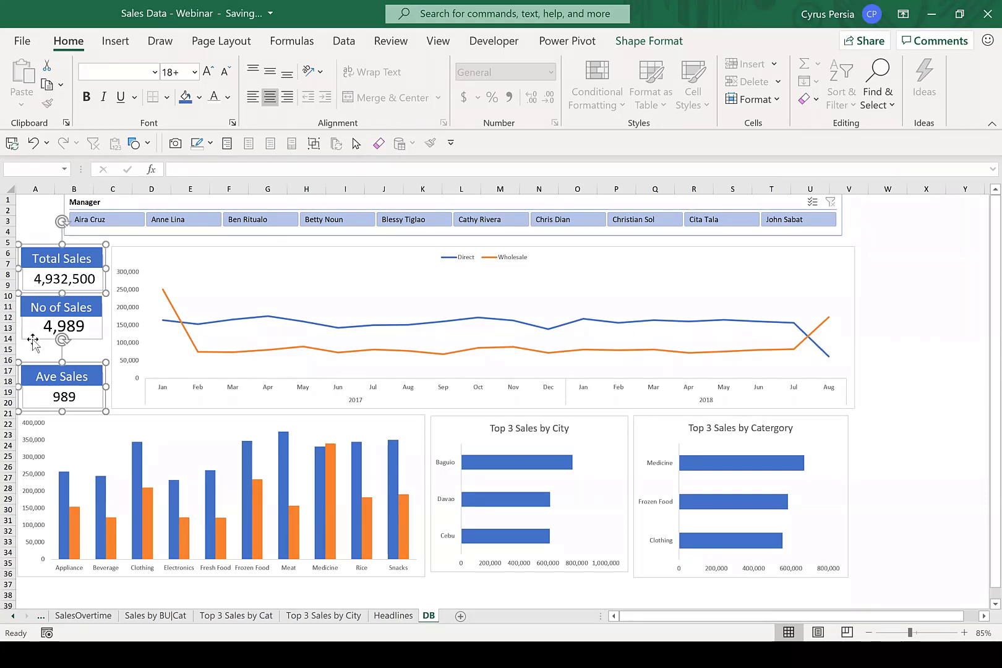
left_click(39, 337, "ctrl")
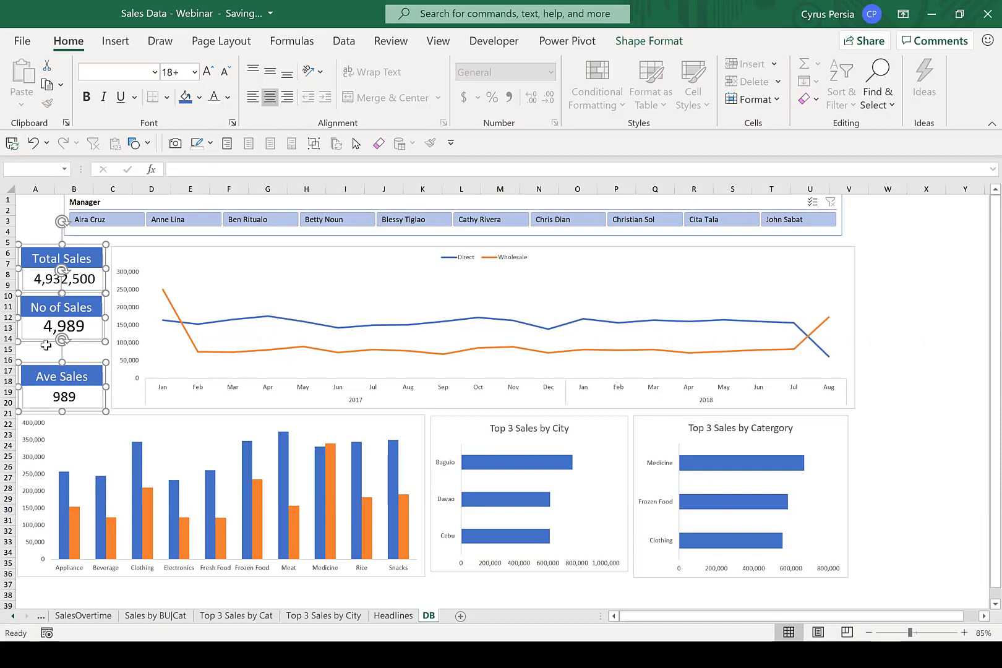
left_click(650, 41)
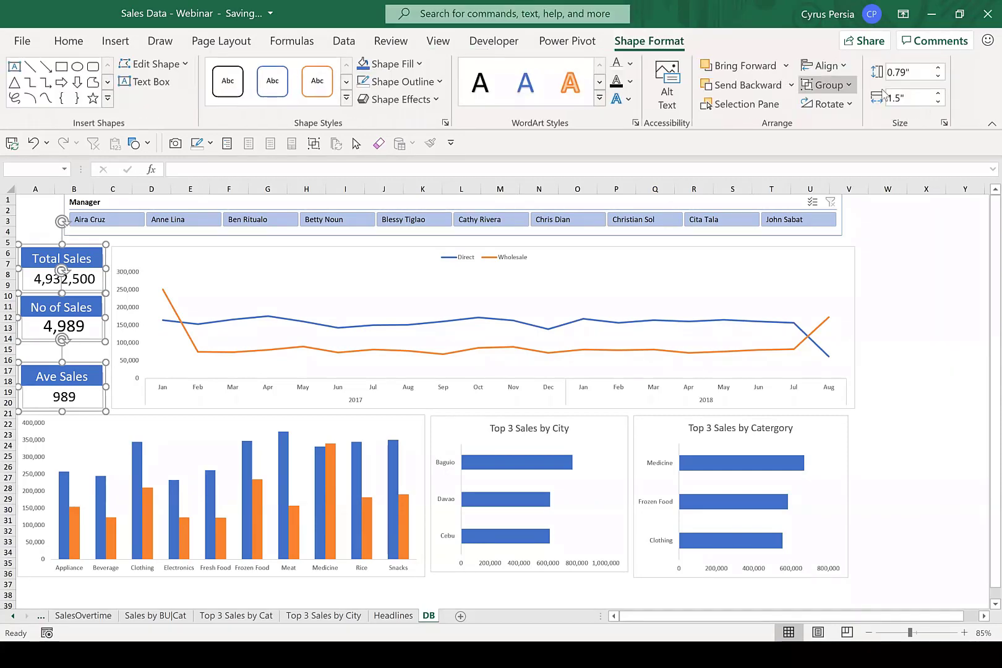
left_click(824, 66)
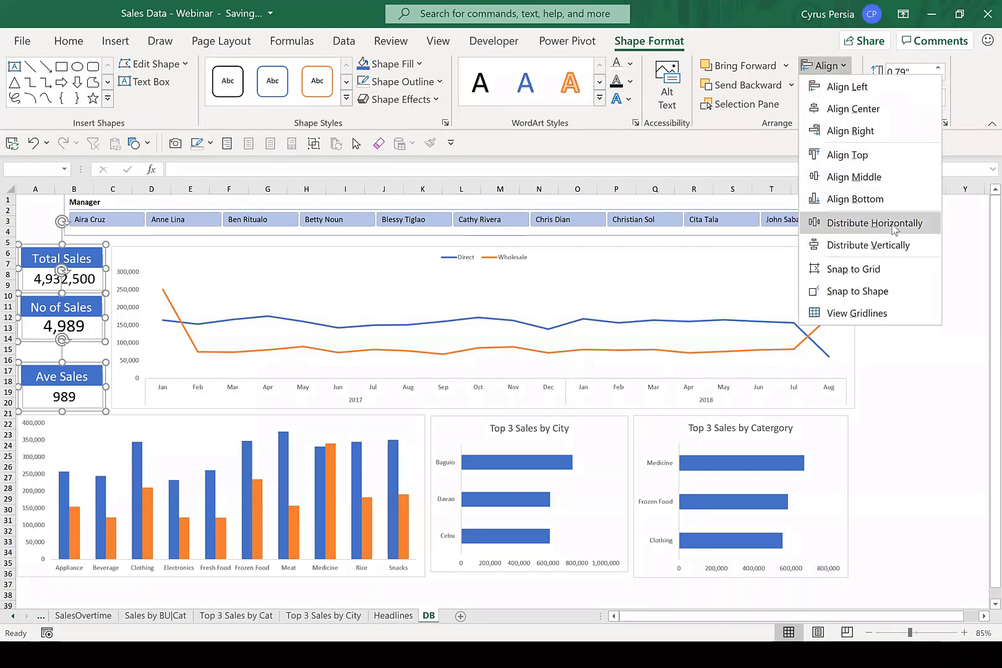
left_click(890, 247)
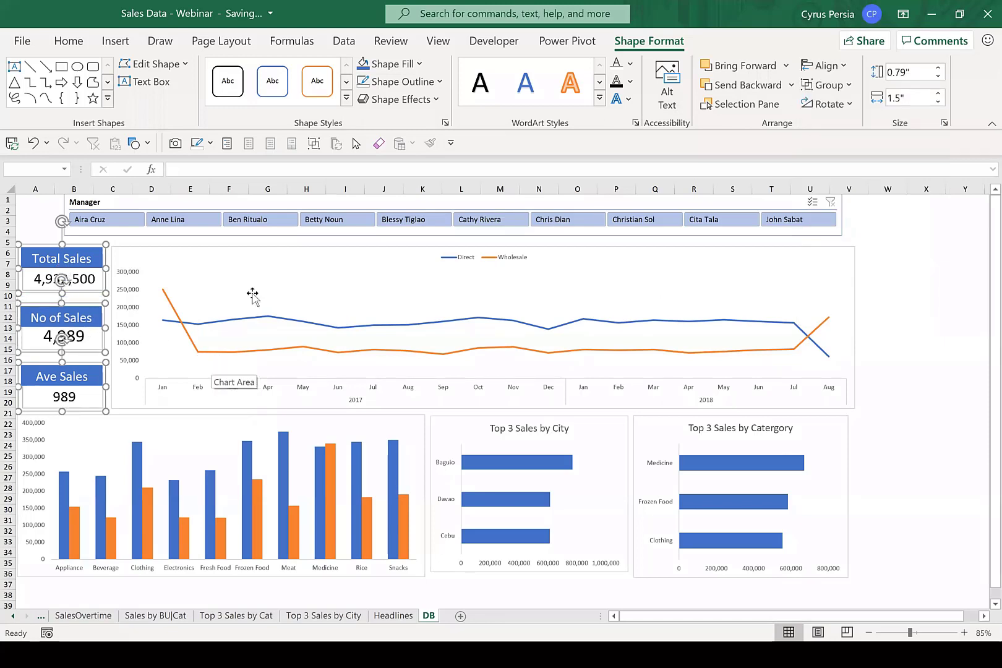
Align the three headline cards to their left edges.
left_click(826, 66)
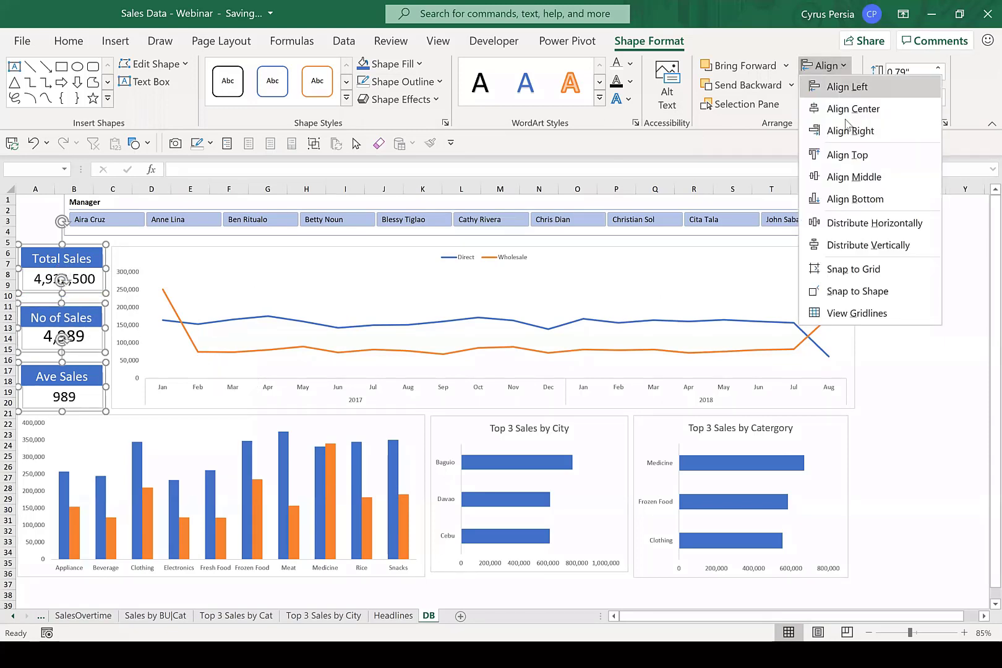
left_click(878, 94)
left_click(926, 285)
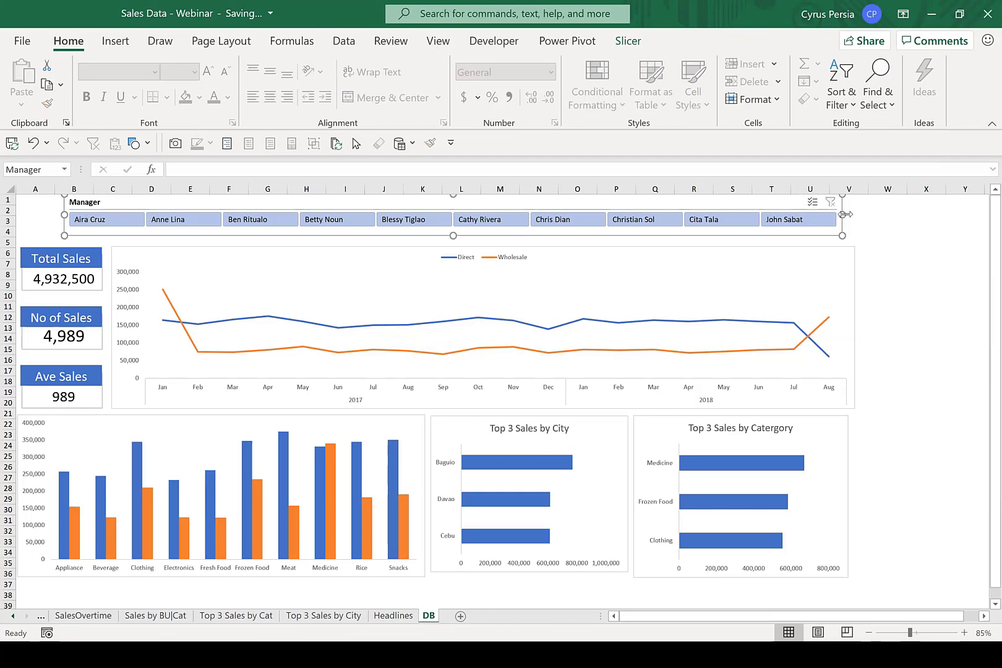
Widen the Manager slicer to the line chart's right edge and nudge the category column chart slightly right, in line with the headline cards.
left_click_drag(844, 213, 855, 213)
left_click(888, 296)
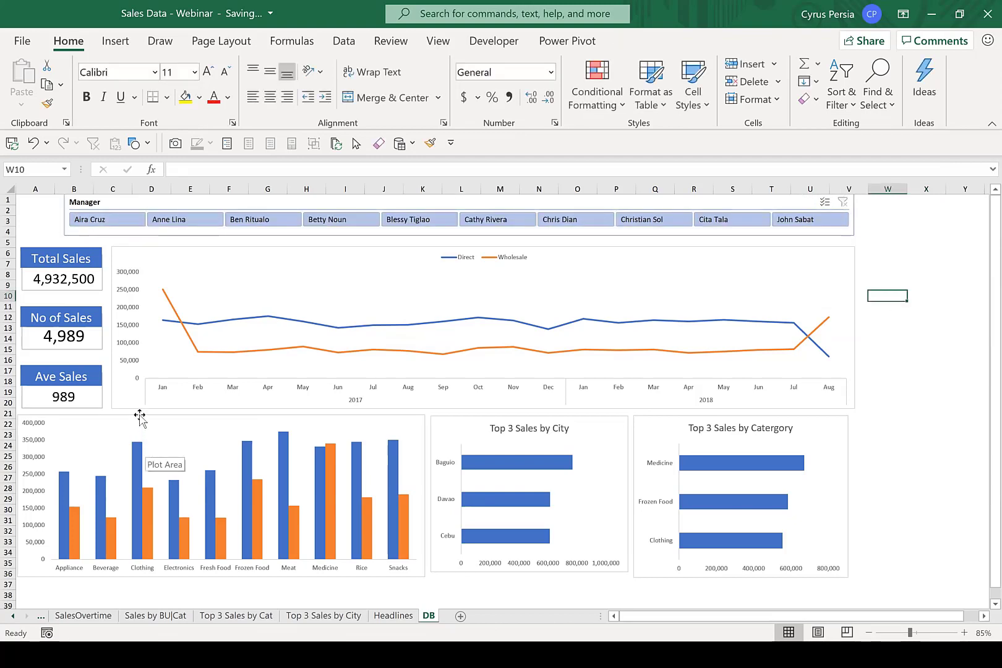
left_click(139, 417)
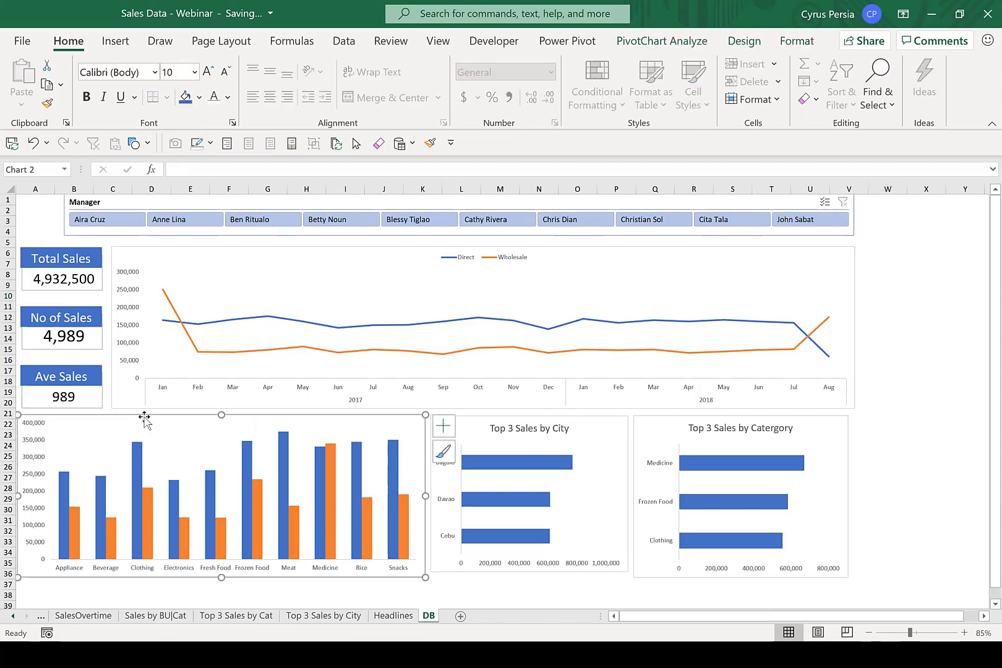
left_click_drag(152, 413, 157, 413)
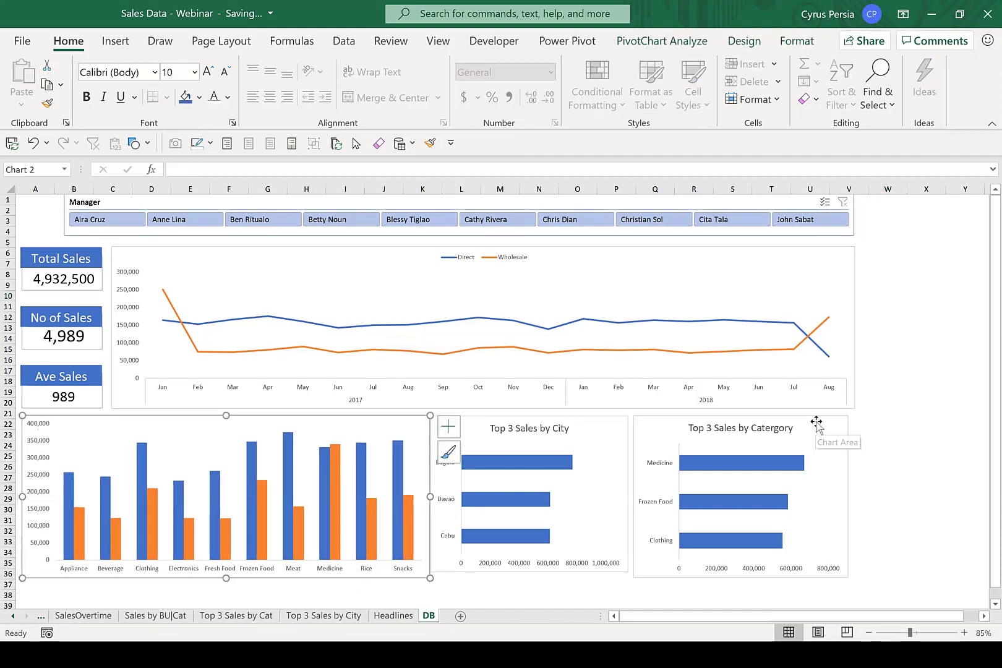
Align the "Top 3 Sales by Catergory" chart with the right edge of the monthly sales line chart.
left_click(822, 422)
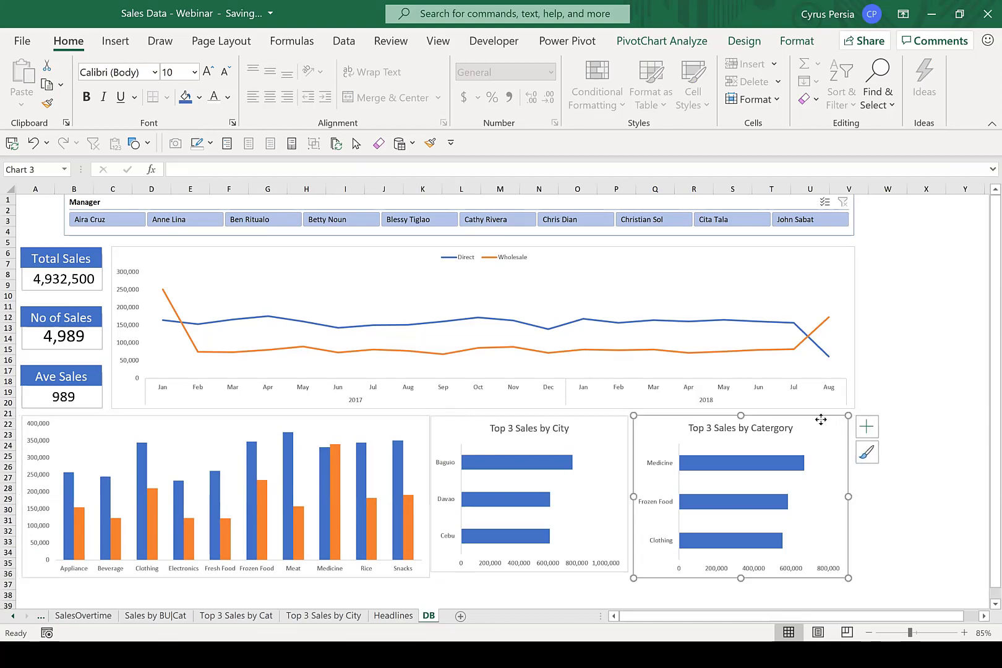
left_click(843, 266, "ctrl")
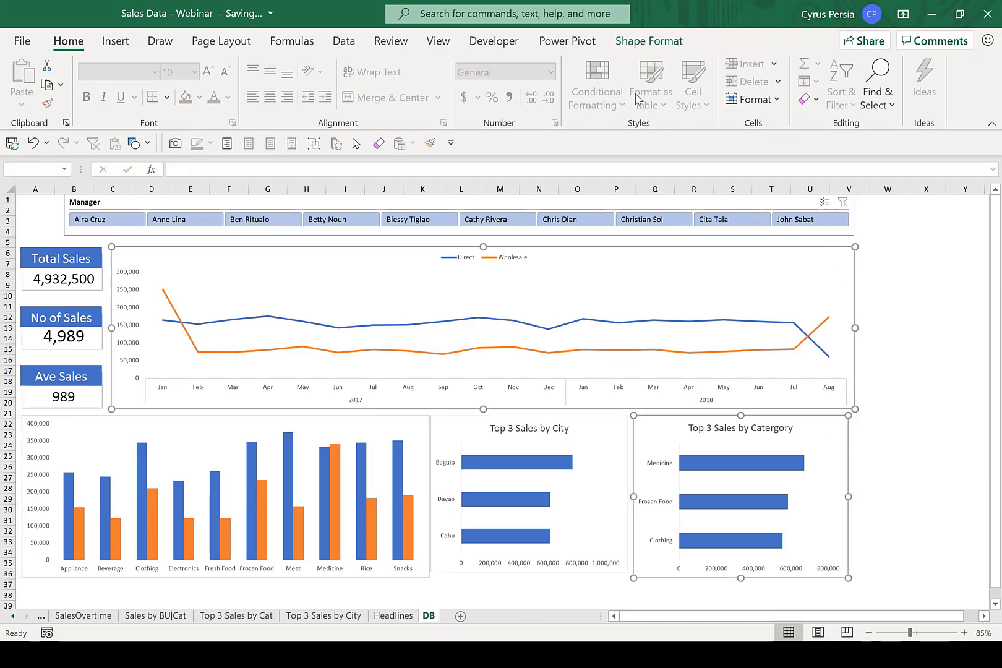
left_click(652, 42)
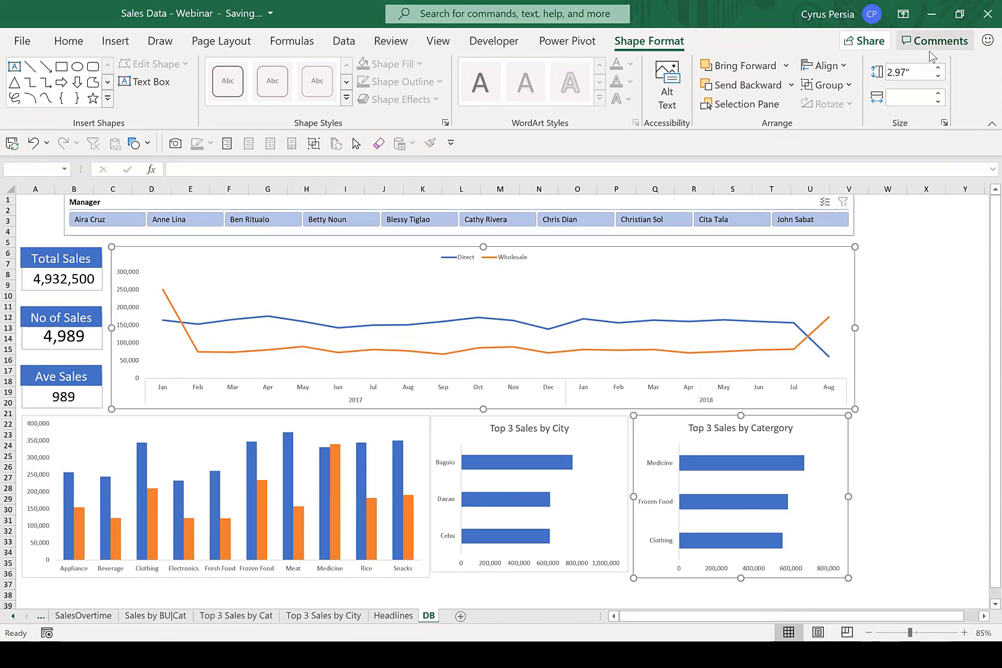
left_click(844, 66)
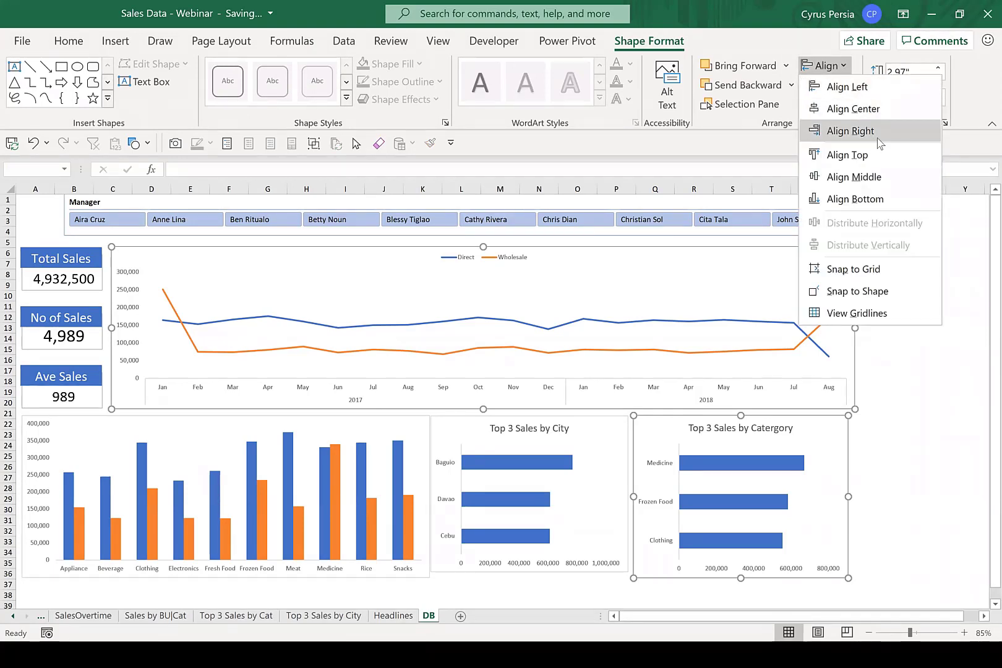
left_click(850, 131)
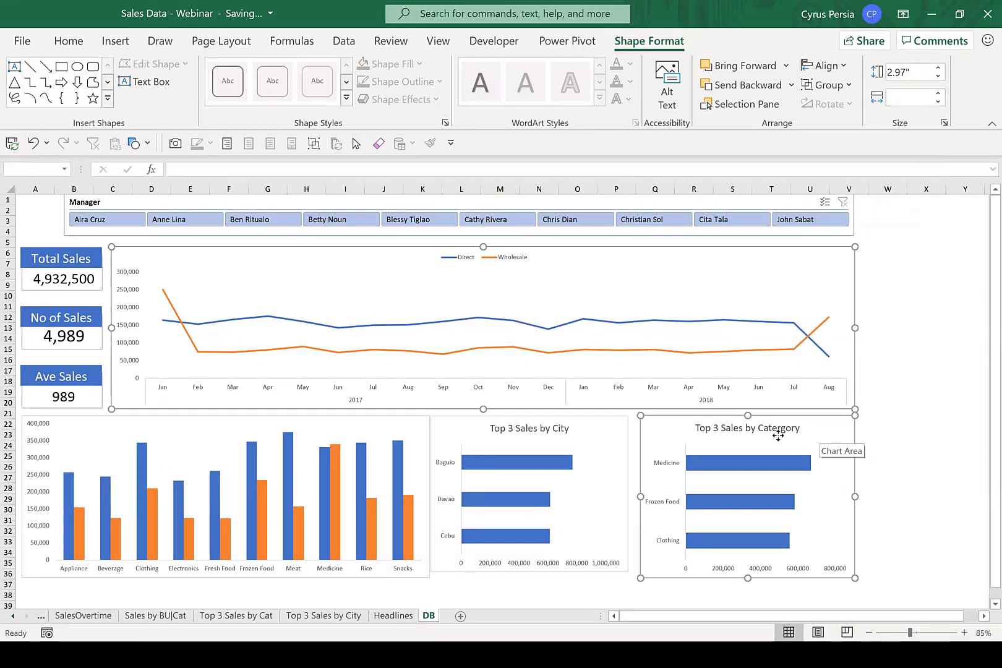
left_click(919, 426)
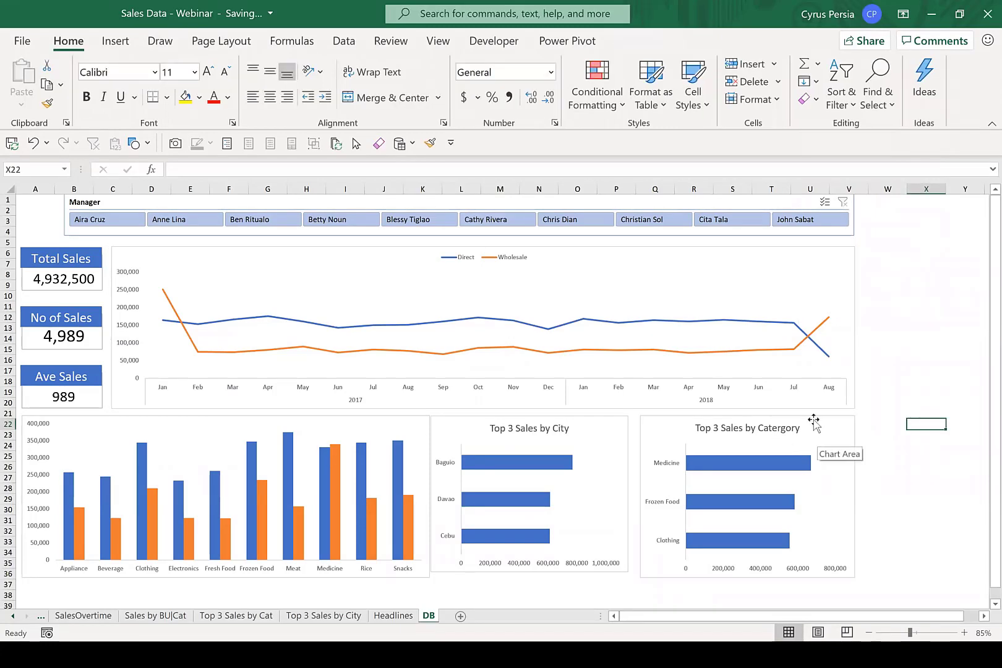
Set the "Top 3 Sales by Catergory" chart's size to 3" high and 4" wide.
left_click(812, 427)
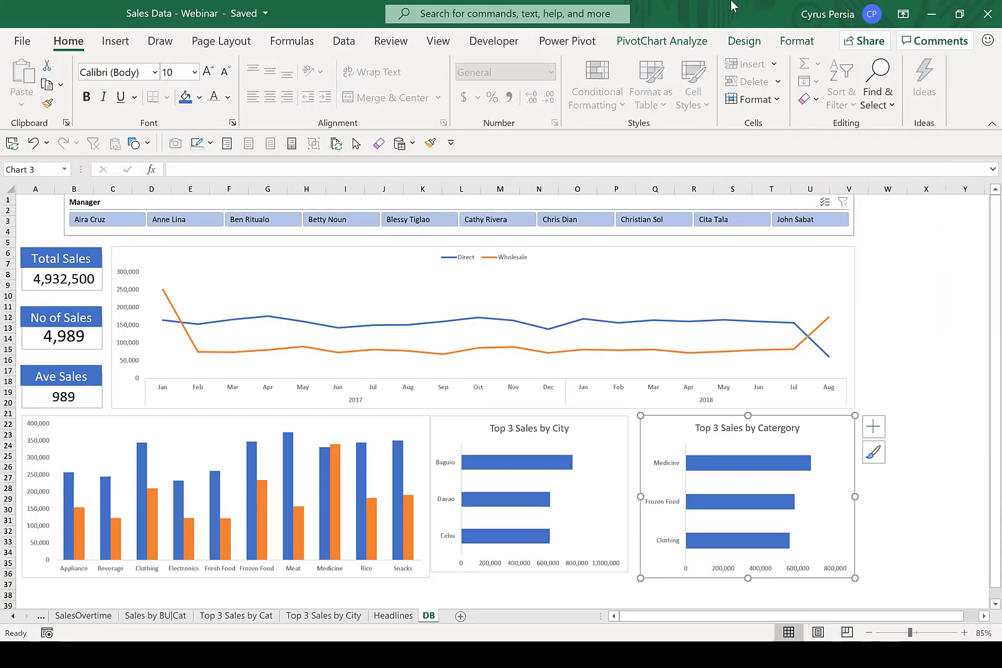
left_click(797, 43)
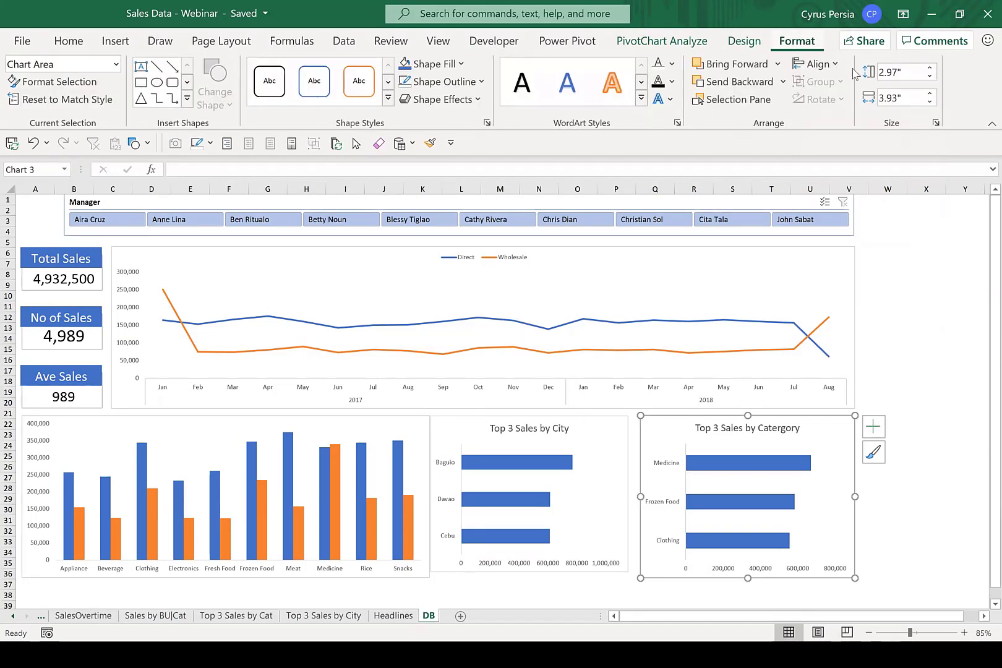
left_click(908, 72)
type("3")
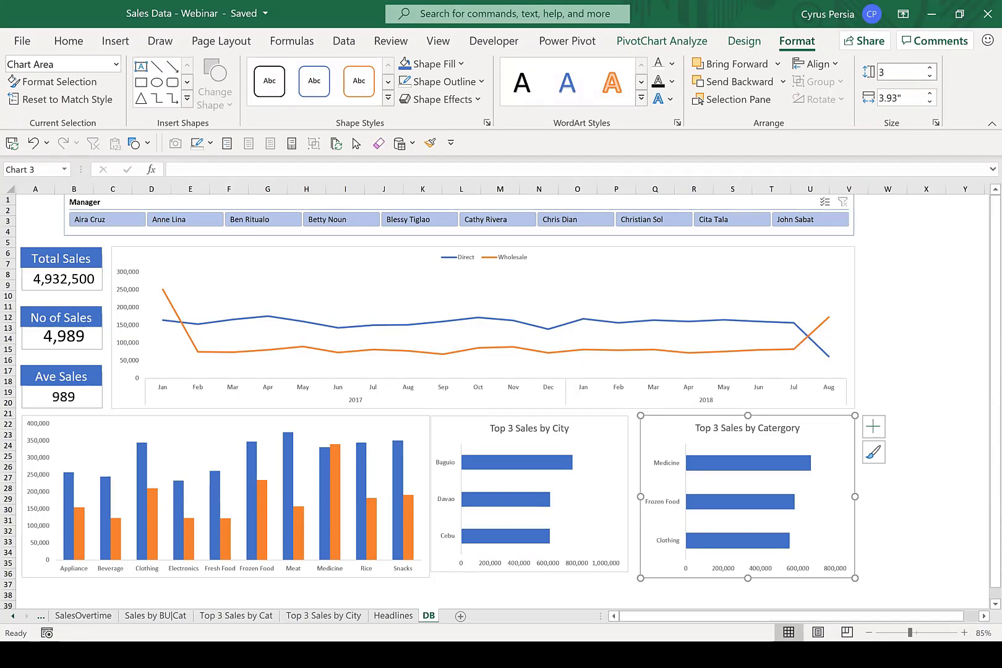
key("Return")
left_click(918, 101)
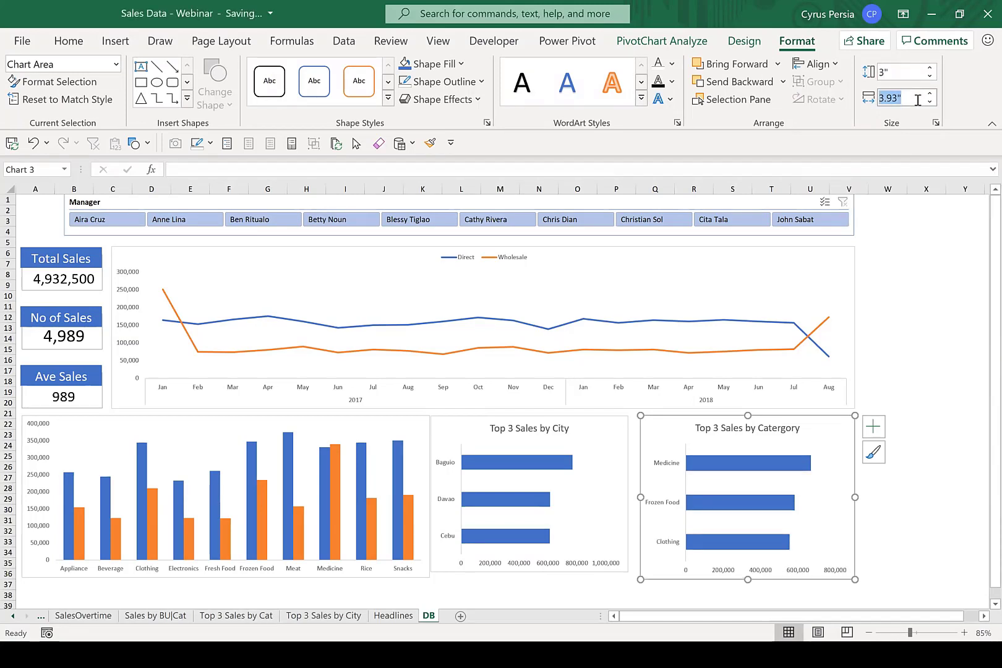
type("4")
key("Return")
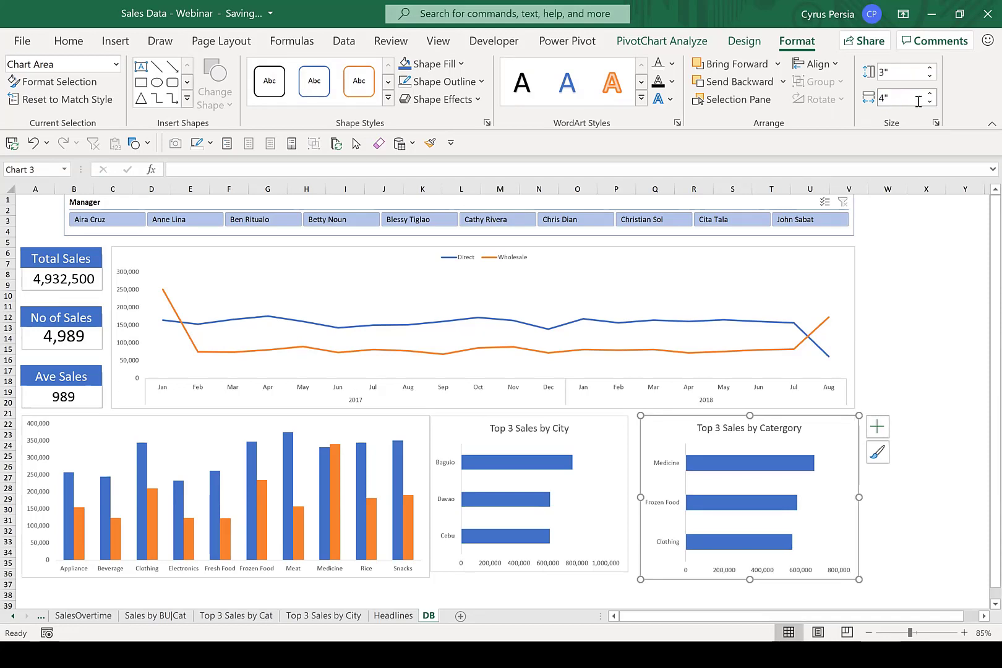
Set the "Top 3 Sales by City" chart's size to 3" high and 4" wide.
left_click(605, 419)
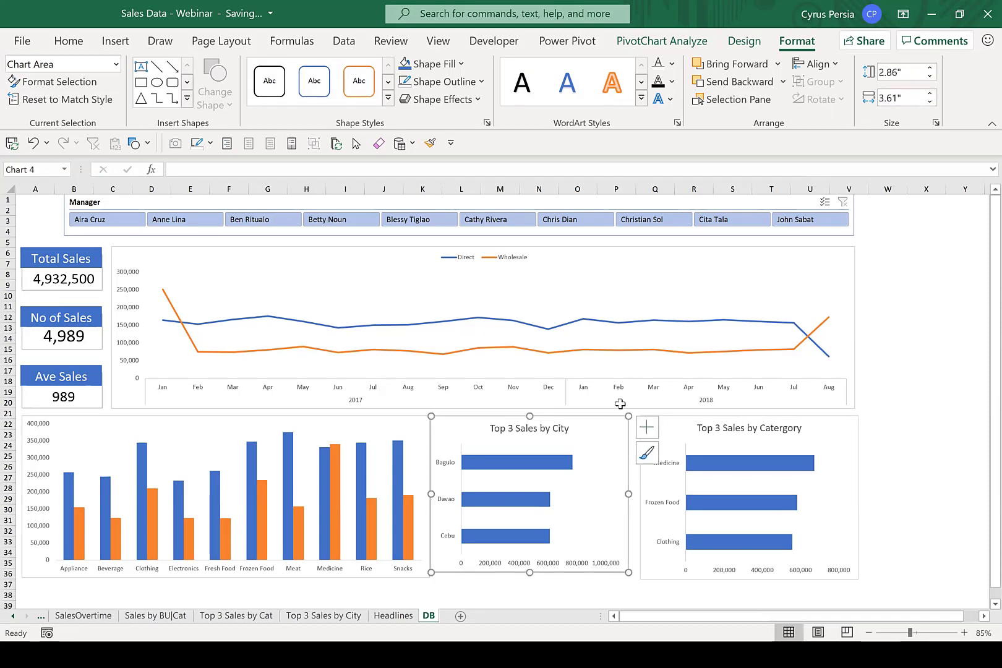
left_click(911, 73)
type("3")
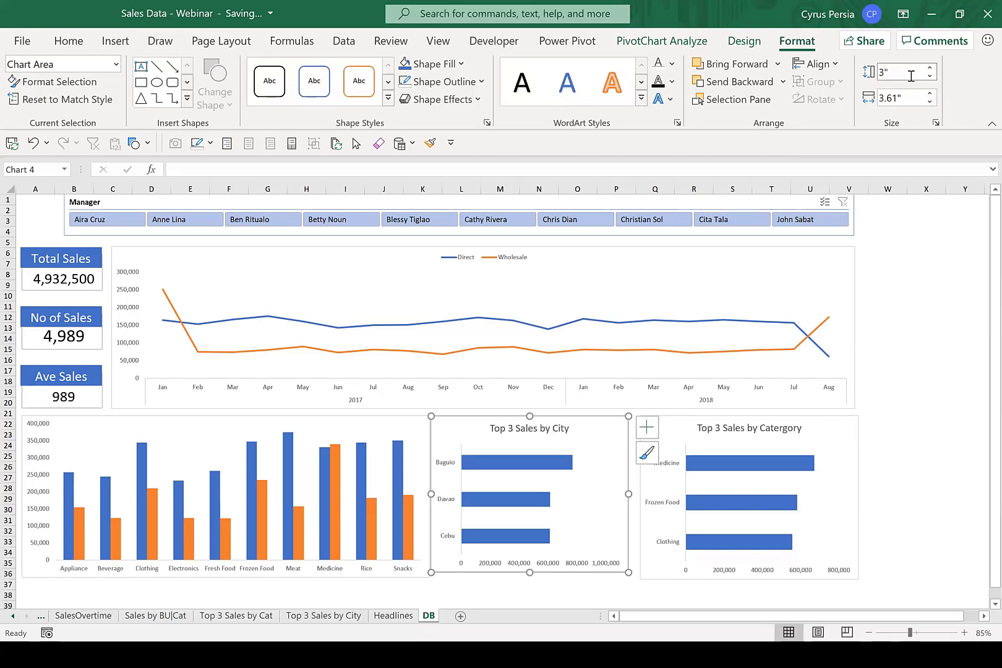
key("Return")
left_click(895, 96)
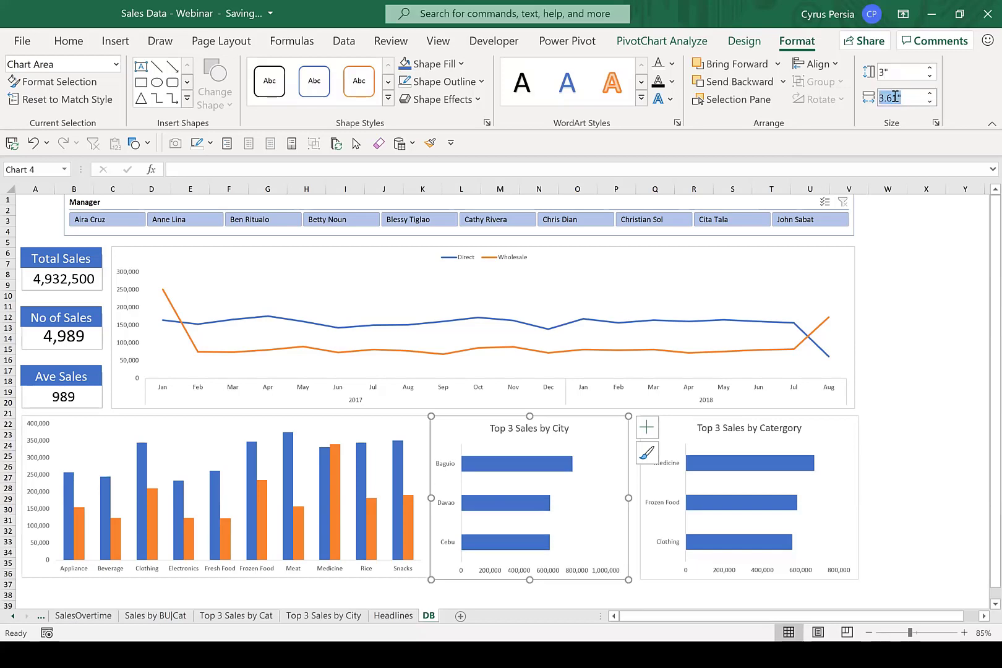
type("4")
key("Return")
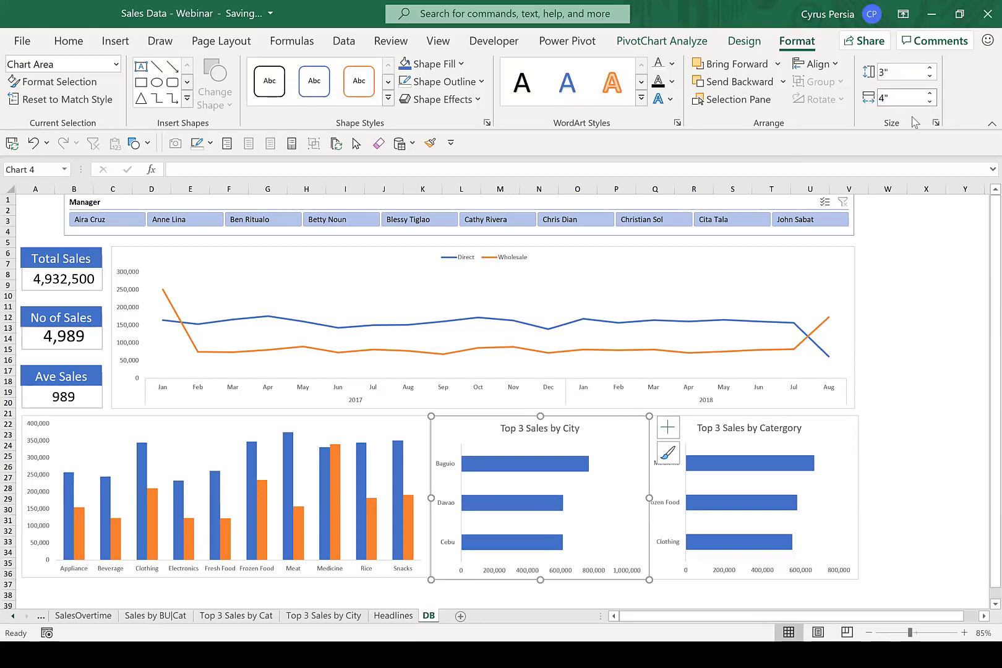
left_click(924, 356)
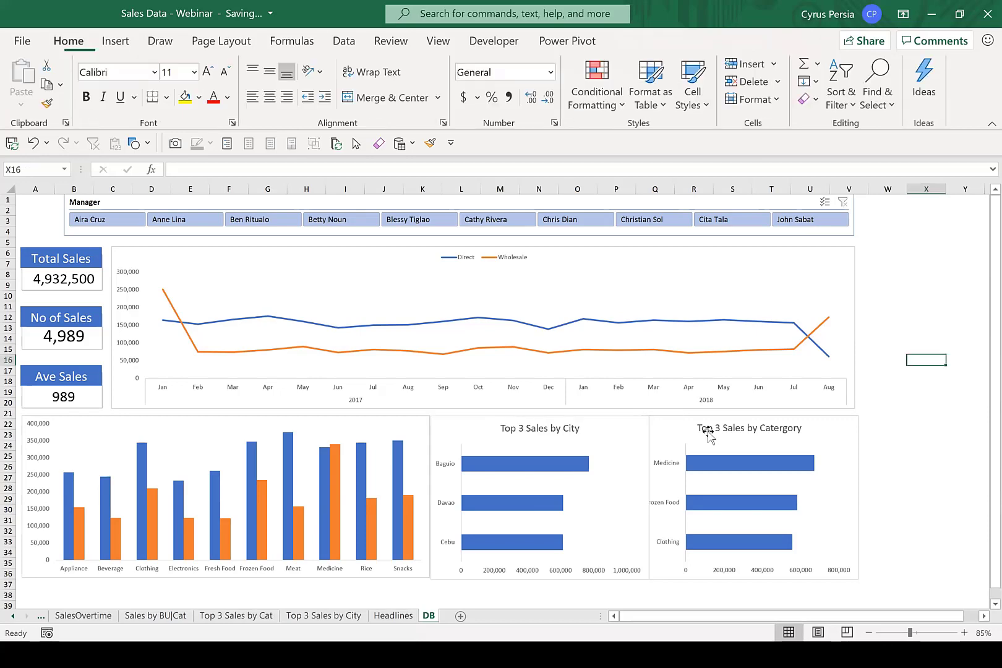
Set the height of the category column chart to 3".
left_click(392, 425)
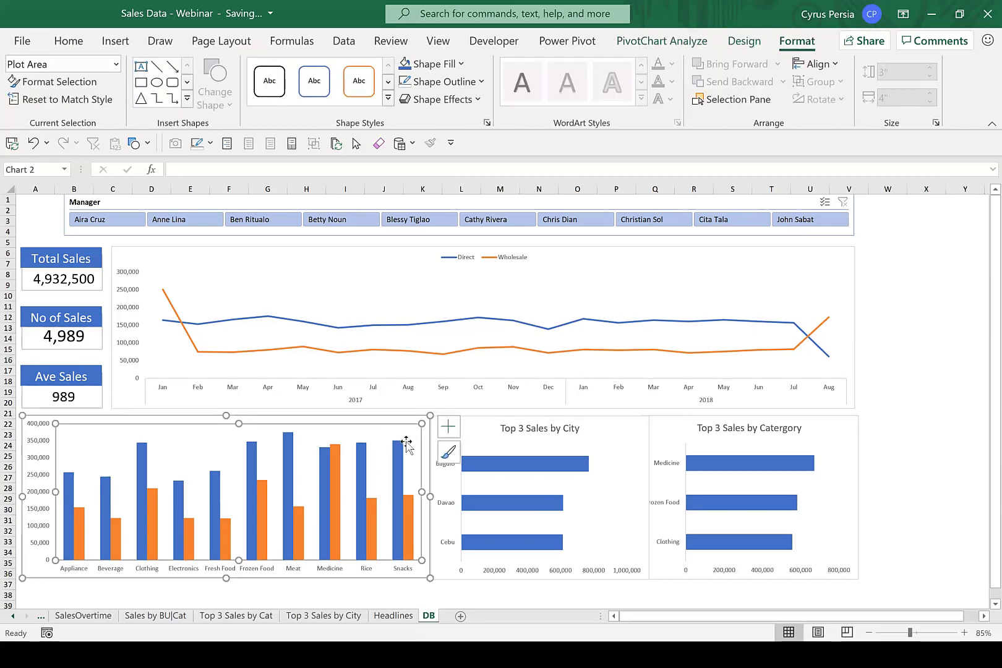
left_click(409, 418)
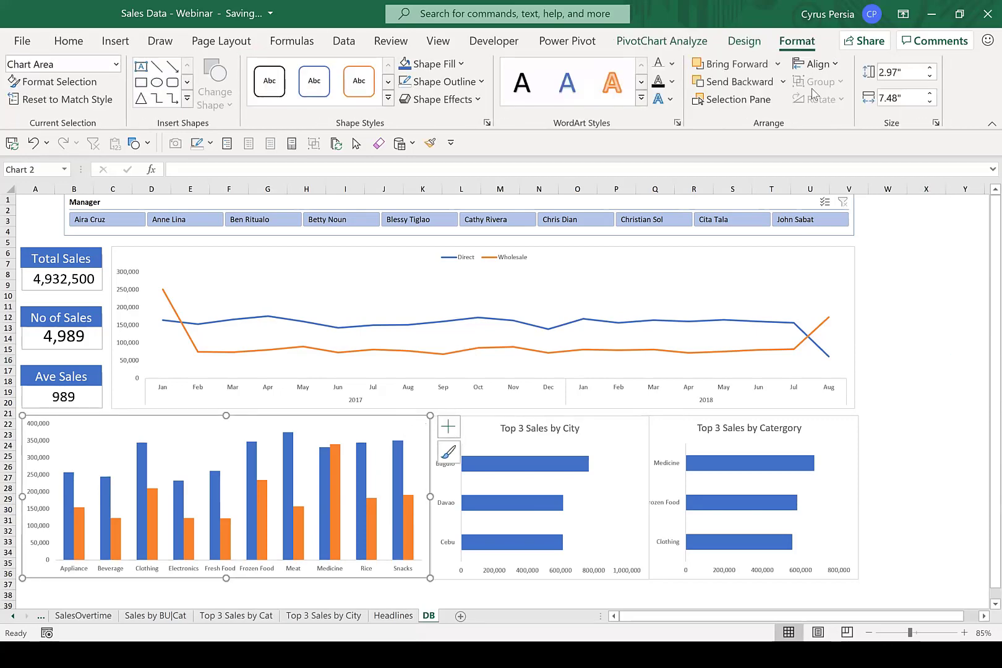
left_click(911, 69)
type("3")
key("Return")
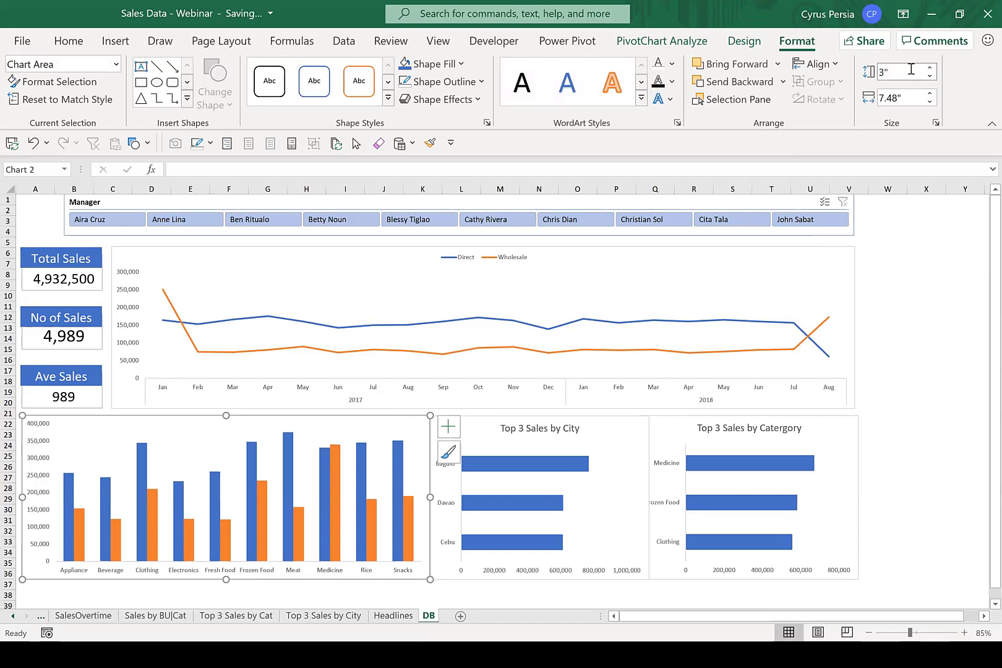
left_click(915, 382)
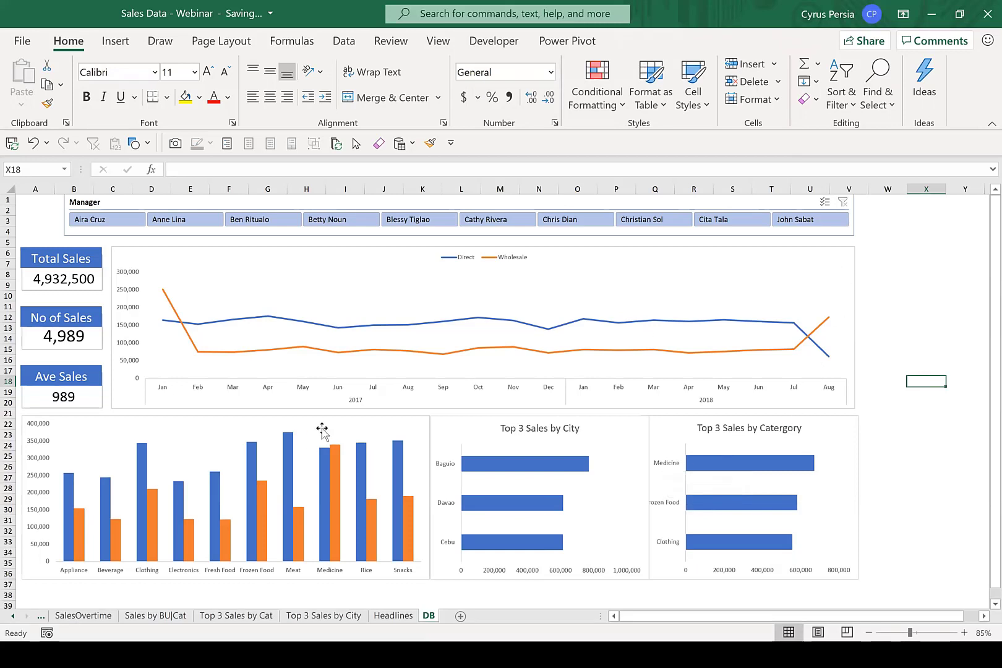
left_click(349, 420)
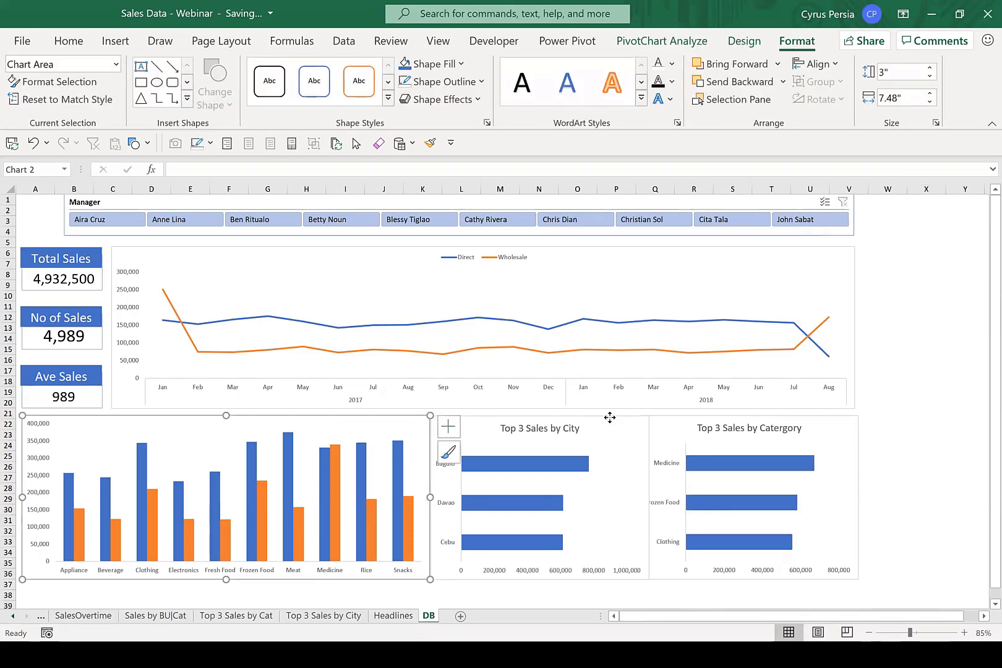
left_click(604, 430, "ctrl")
left_click(803, 419, "ctrl")
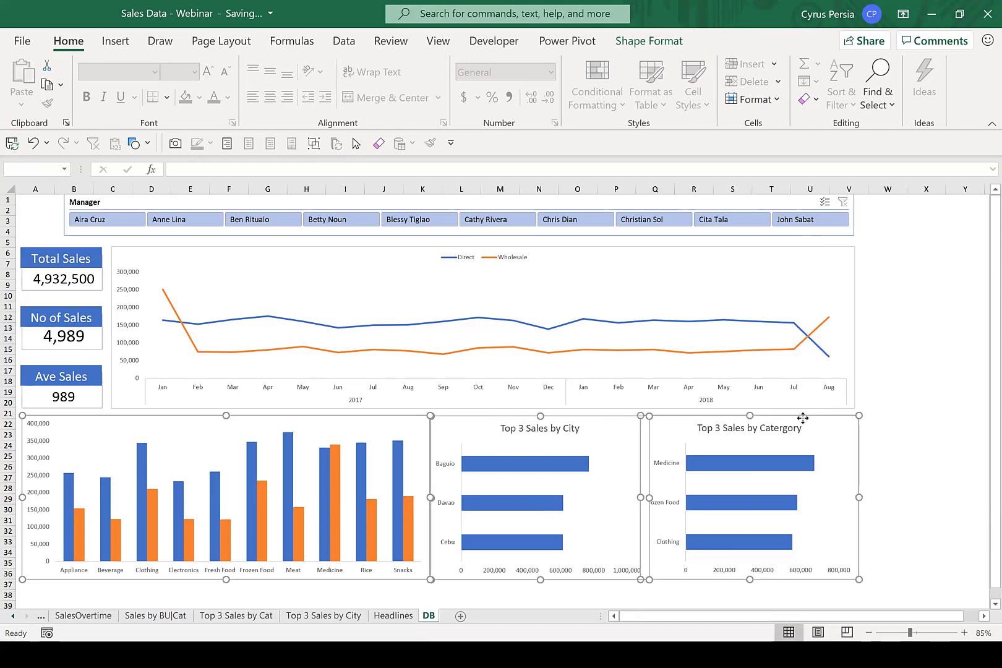
left_click(910, 381)
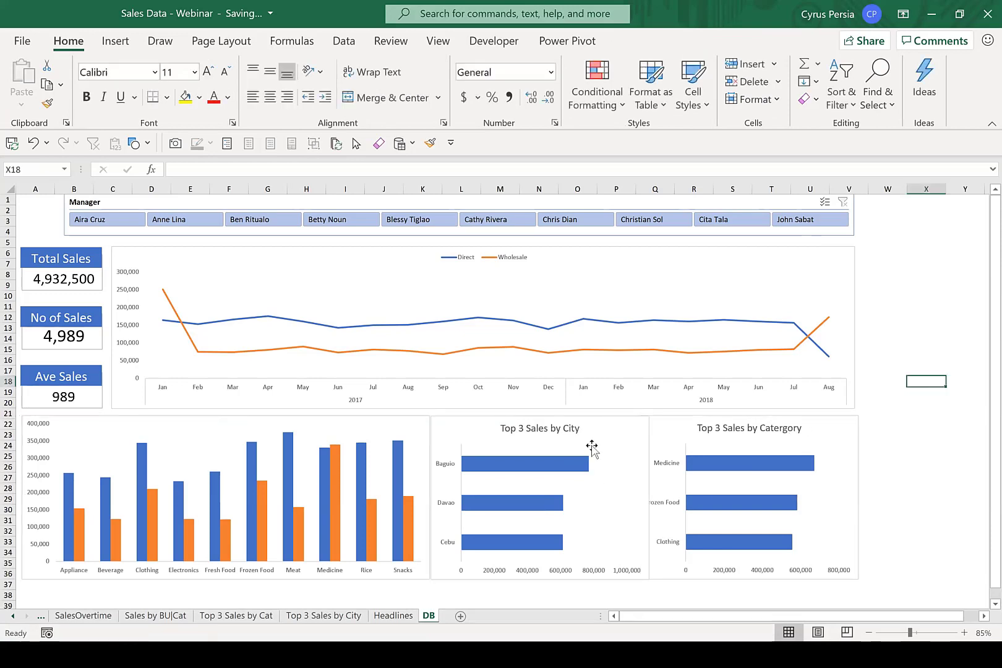
Narrow the category column chart from its right edge to leave room beside the "Top 3 Sales by City" chart.
left_click(374, 419)
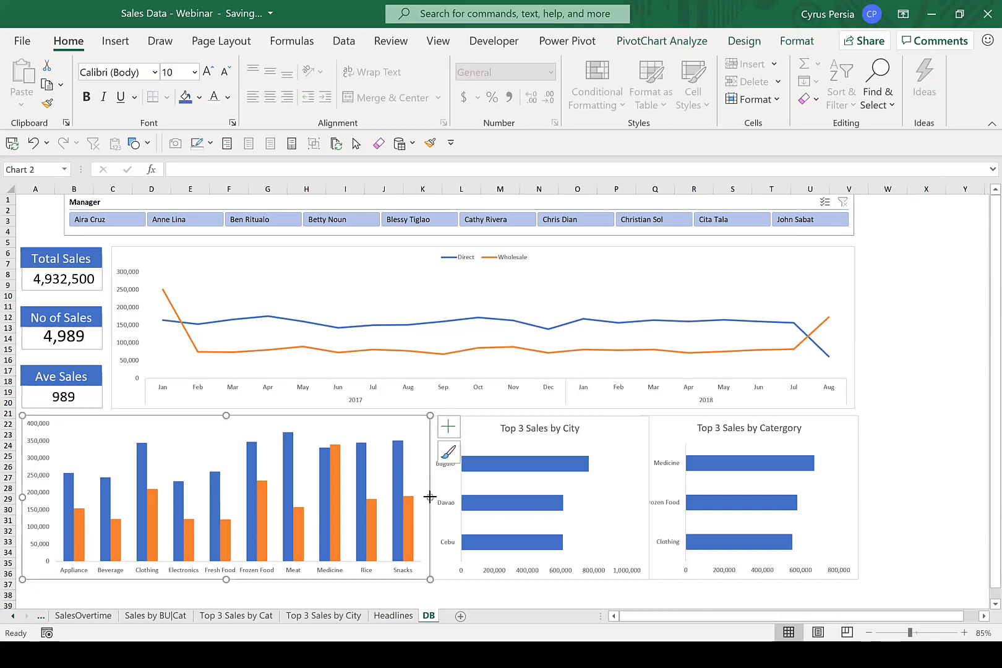
left_click_drag(430, 496, 406, 497)
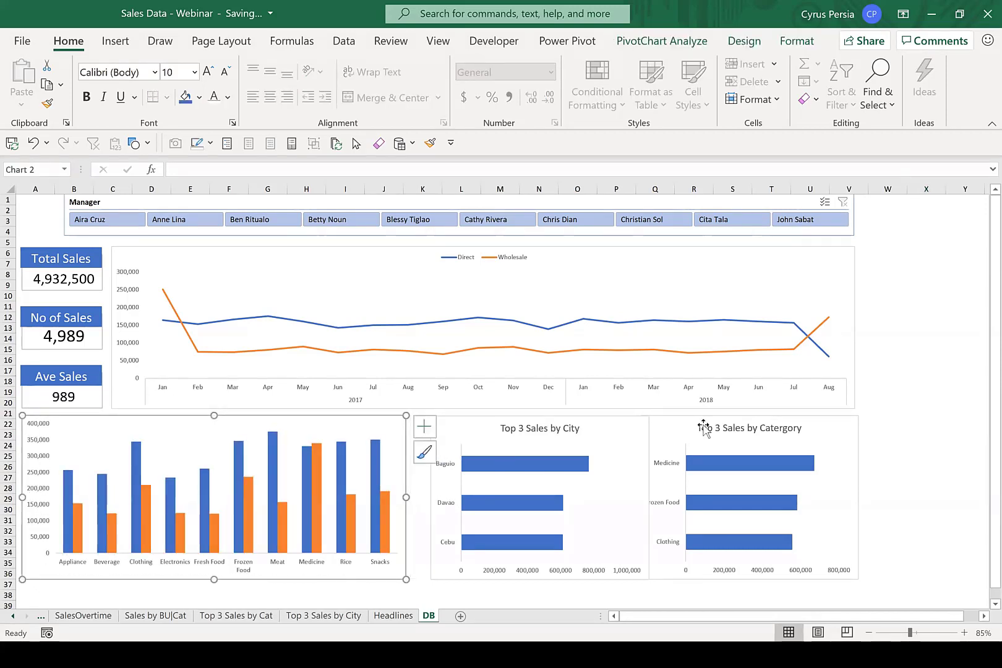
left_click(912, 424)
Move the "Top 3 Sales by City" chart left so that small, similar gaps separate it from both neighbouring charts.
left_click(634, 425)
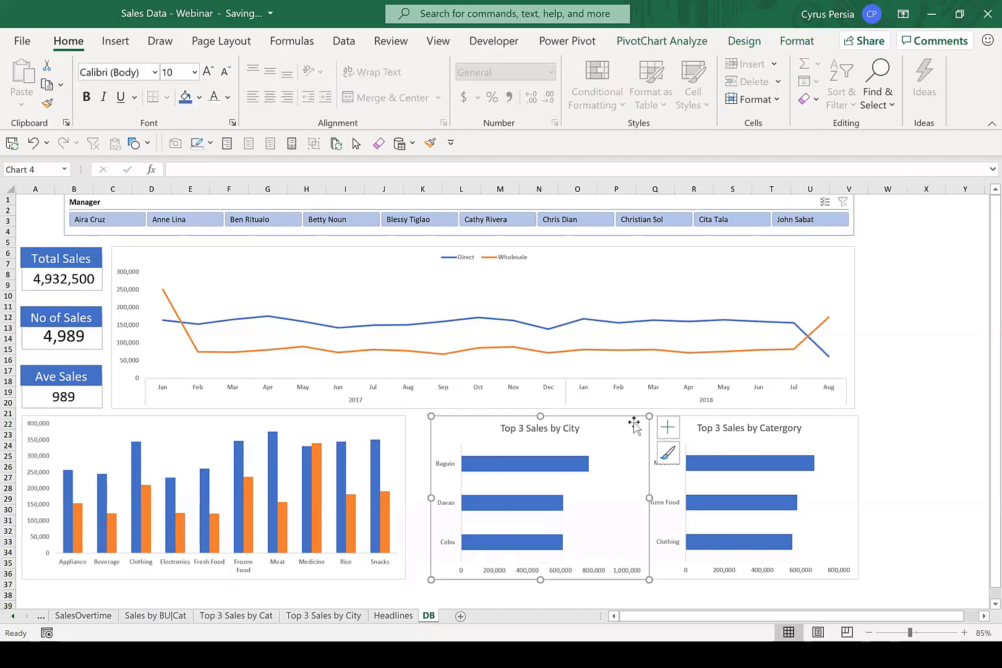
left_click_drag(630, 418, 622, 418)
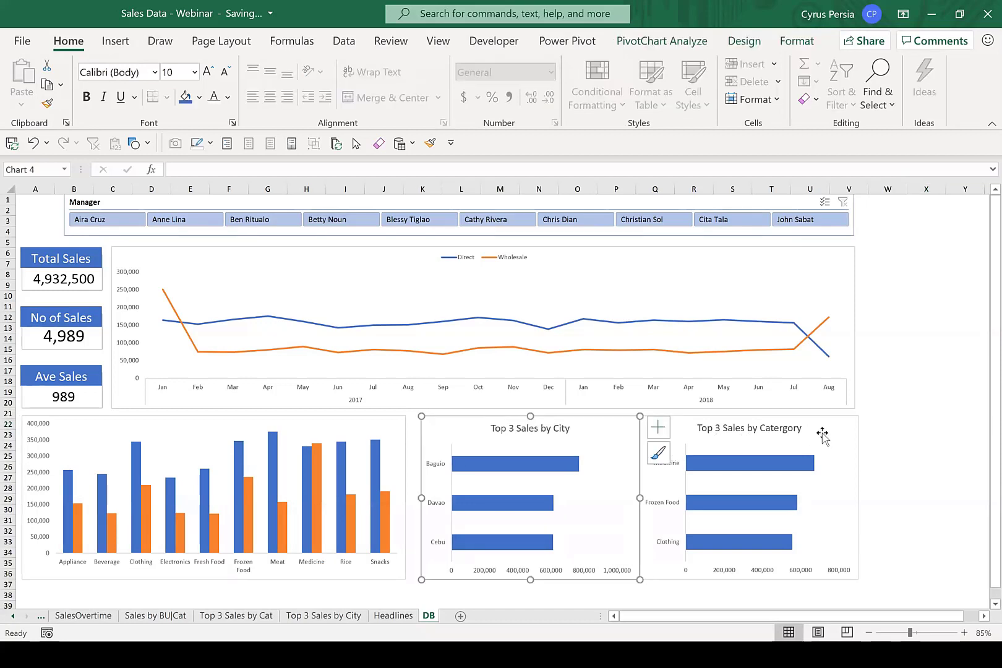
left_click(879, 413)
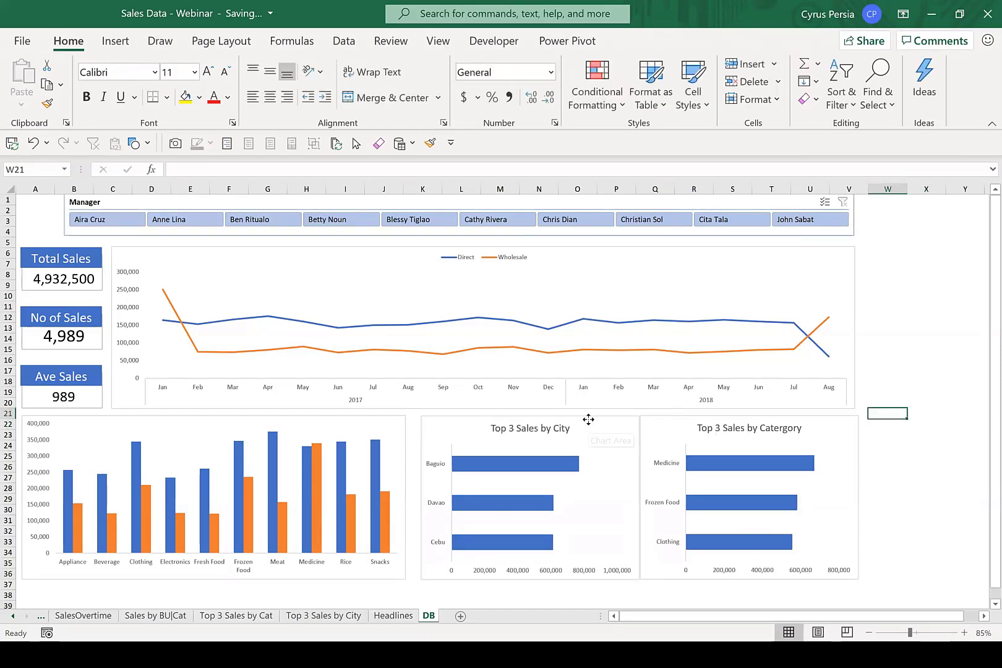
left_click_drag(588, 418, 582, 418)
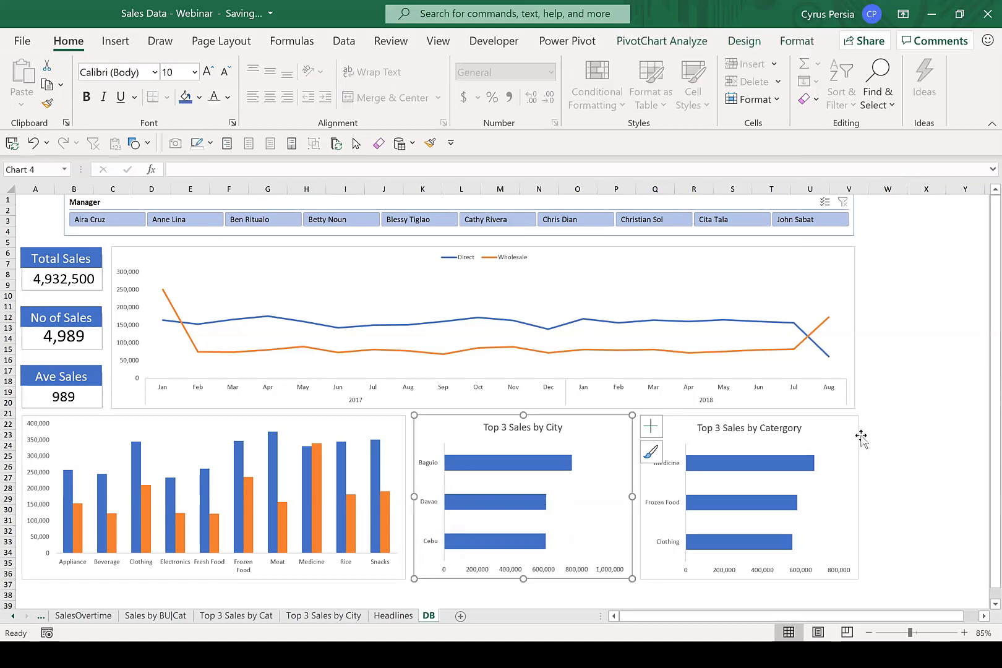
left_click(934, 445)
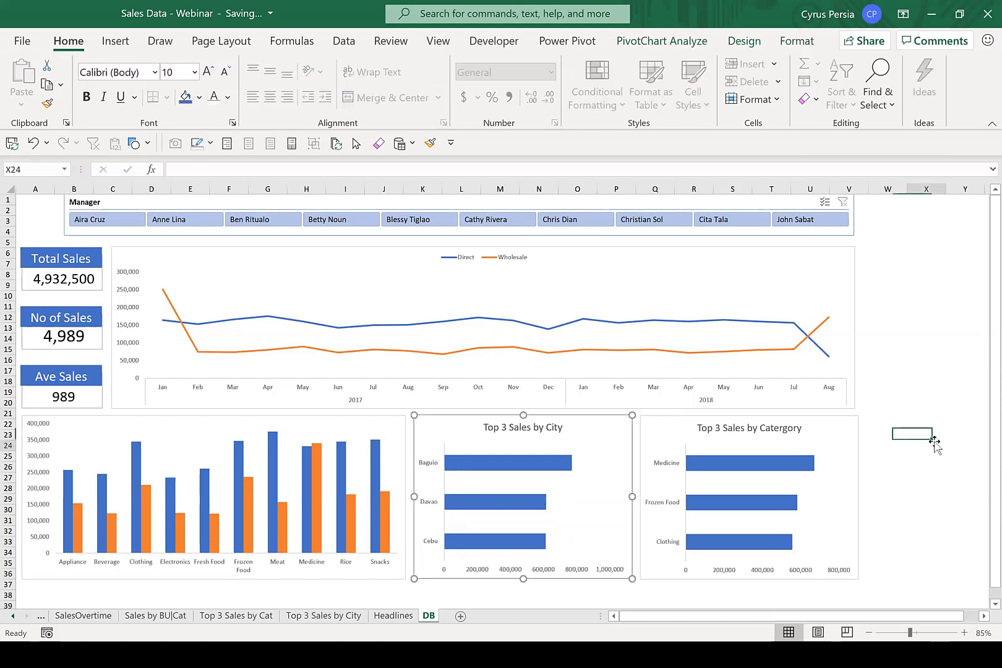
Align the tops of the category column chart and the two Top 3 Sales charts.
left_click(398, 419)
left_click(446, 432, "ctrl")
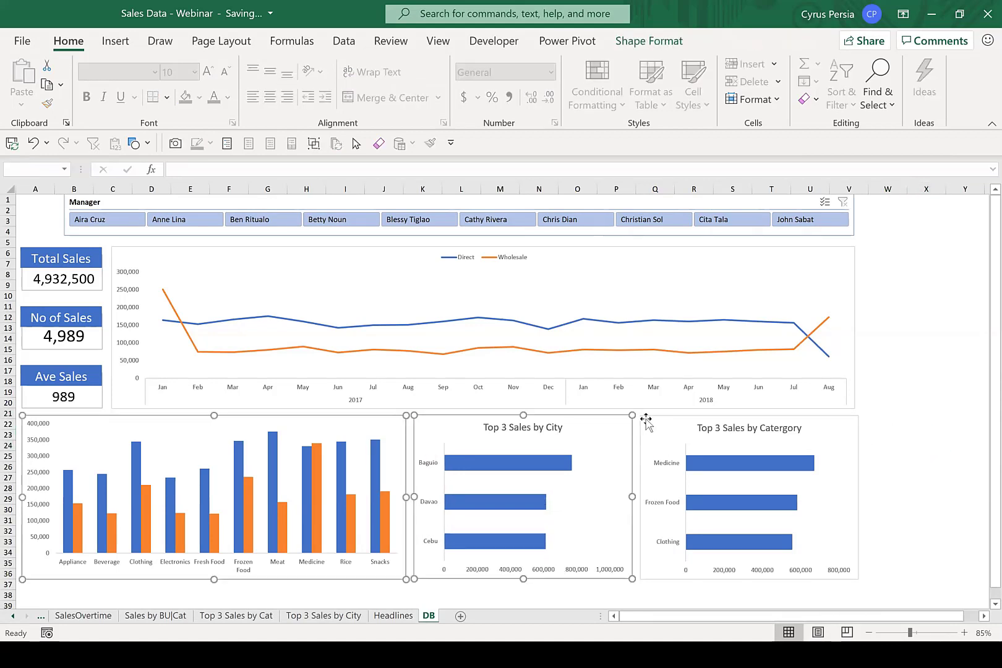
left_click(652, 418, "ctrl")
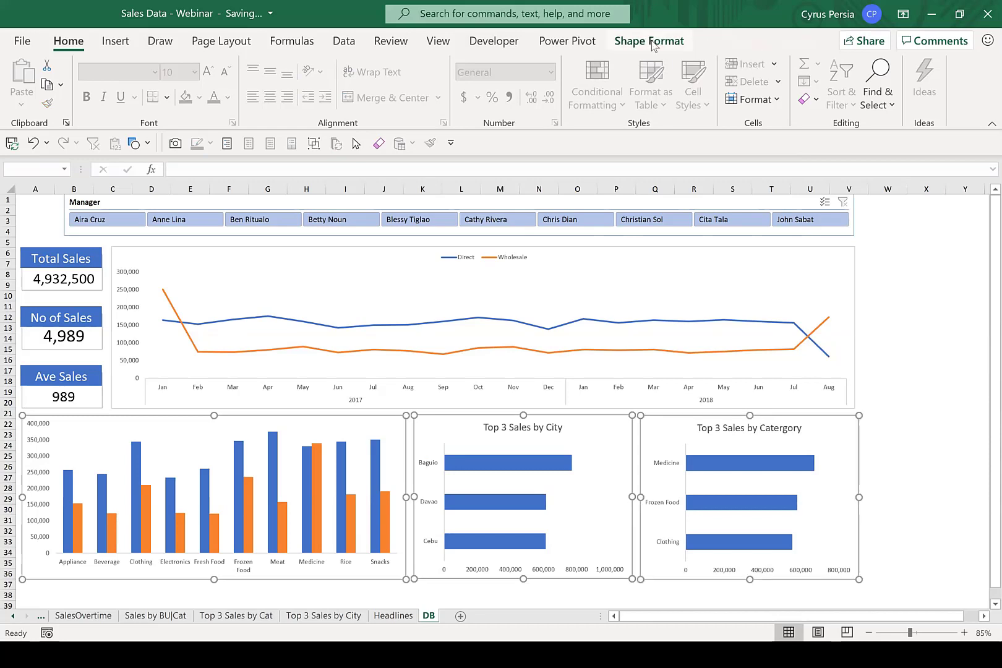
left_click(649, 41)
left_click(845, 66)
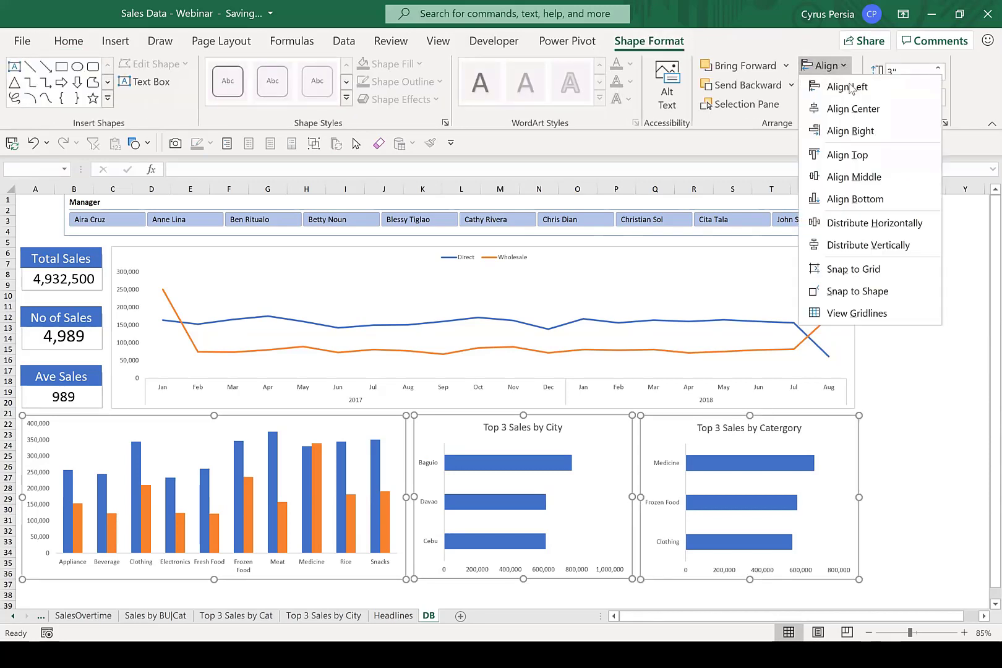
left_click(864, 160)
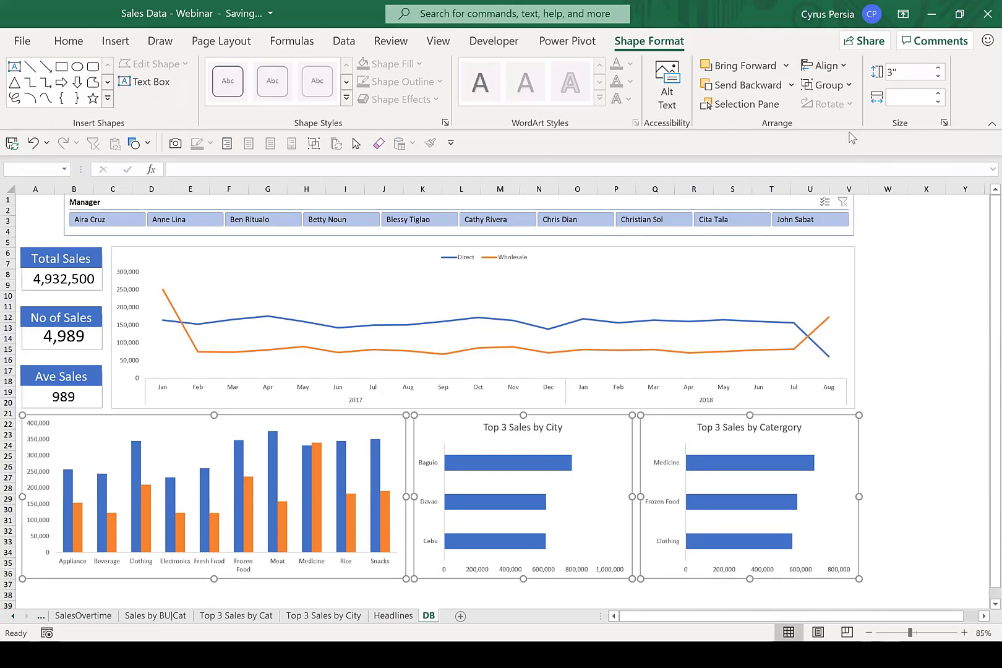
Distribute the three lower charts horizontally.
left_click(845, 66)
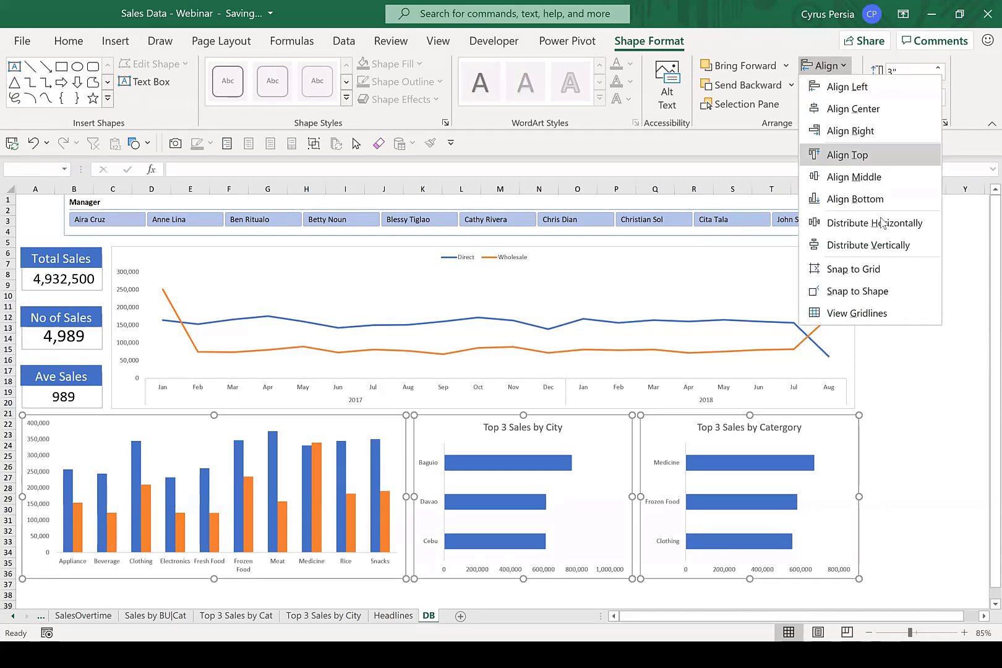
left_click(880, 229)
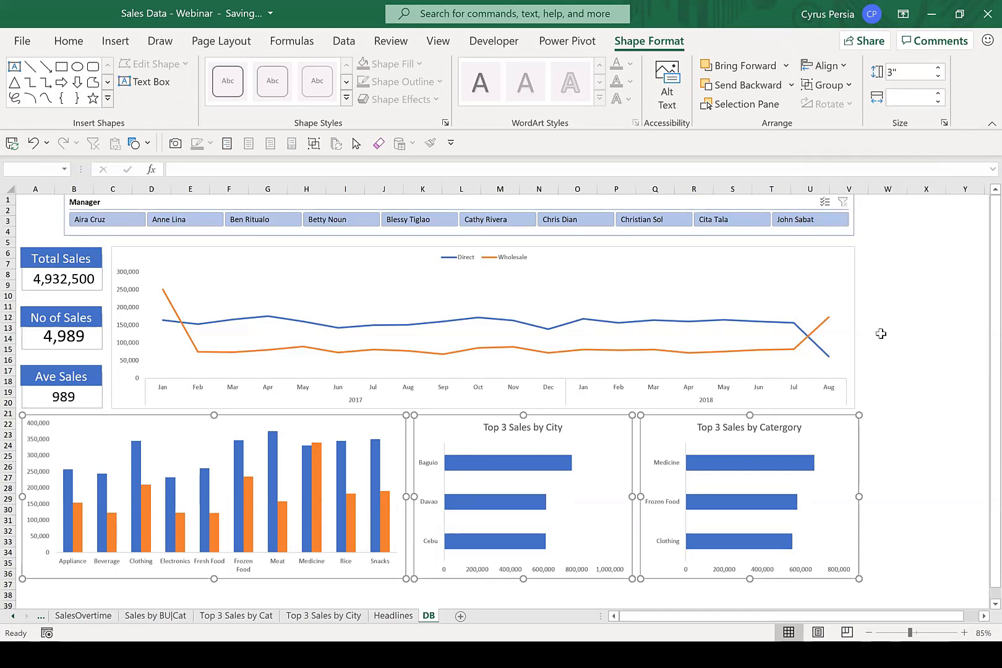
left_click(902, 403)
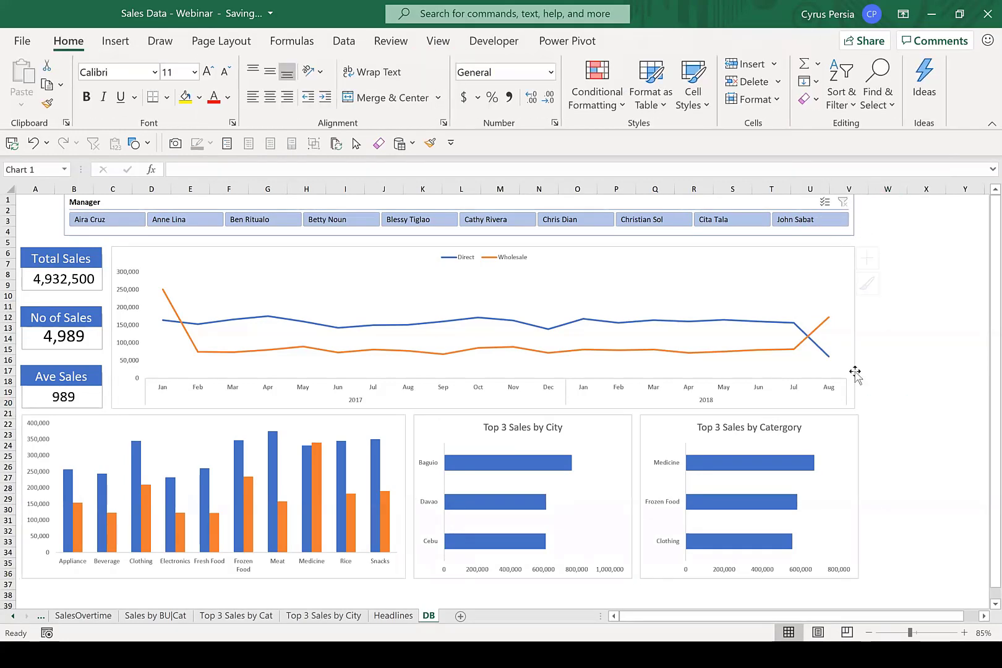
Align the monthly sales line chart and the "Top 3 Sales by Catergory" chart along their right edges.
left_click(853, 390)
left_click(849, 422, "ctrl")
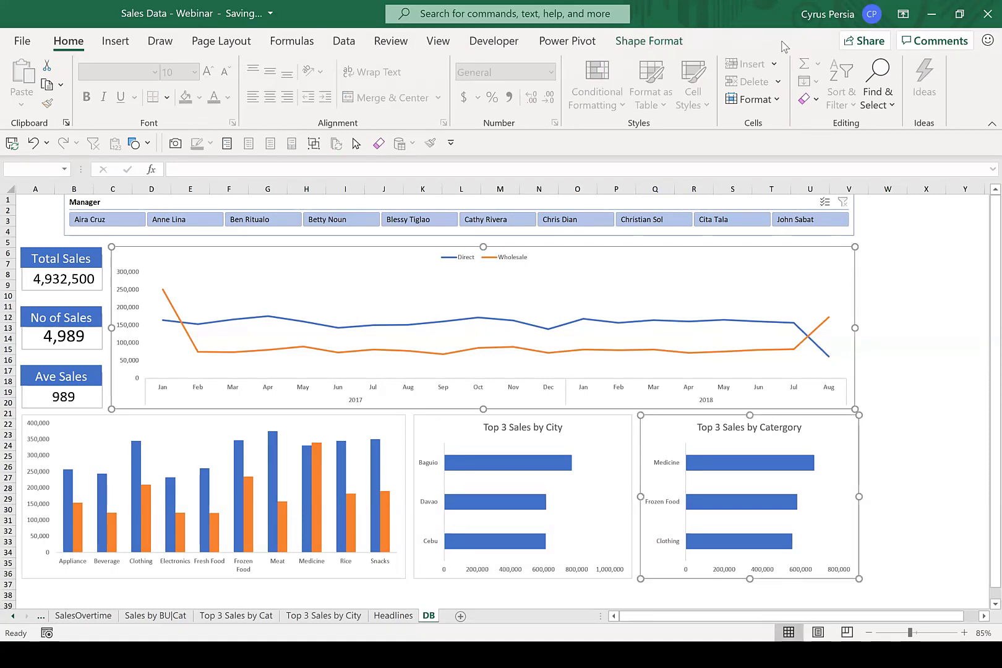
left_click(668, 44)
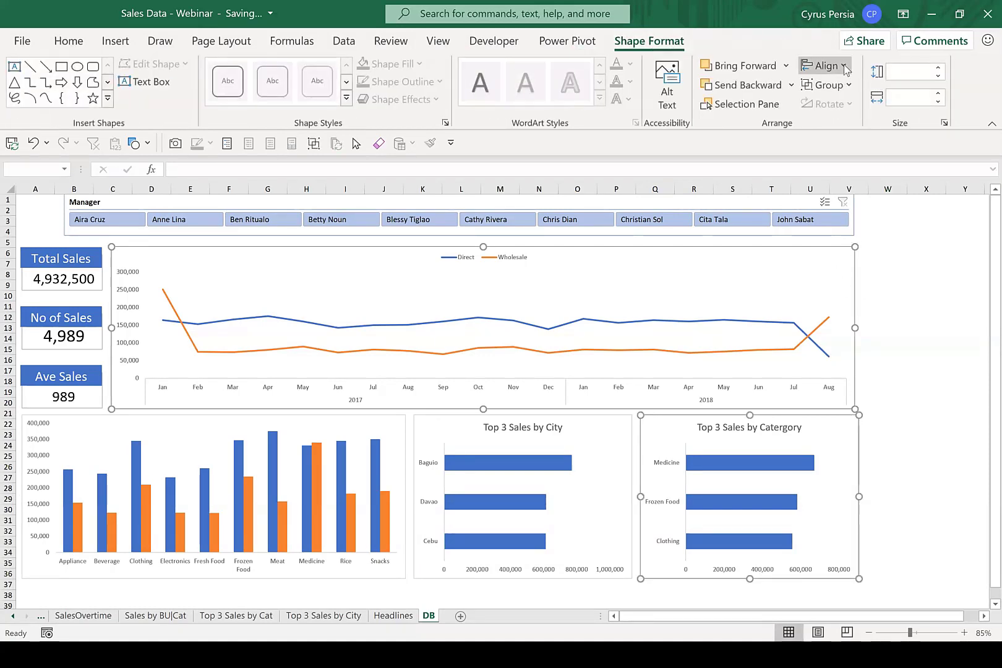
left_click(844, 67)
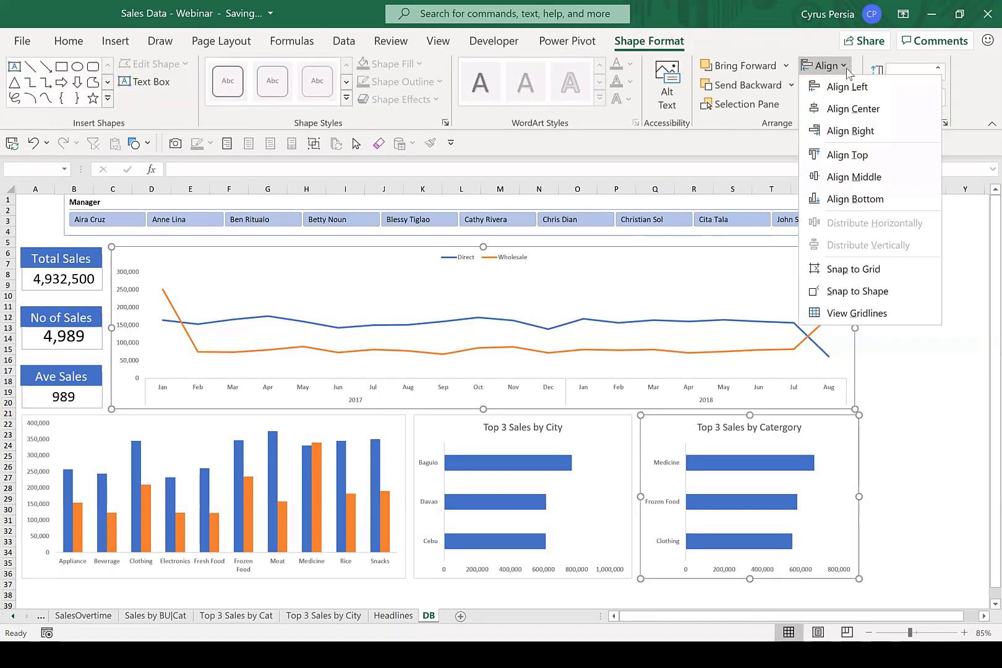
left_click(883, 135)
left_click(915, 285)
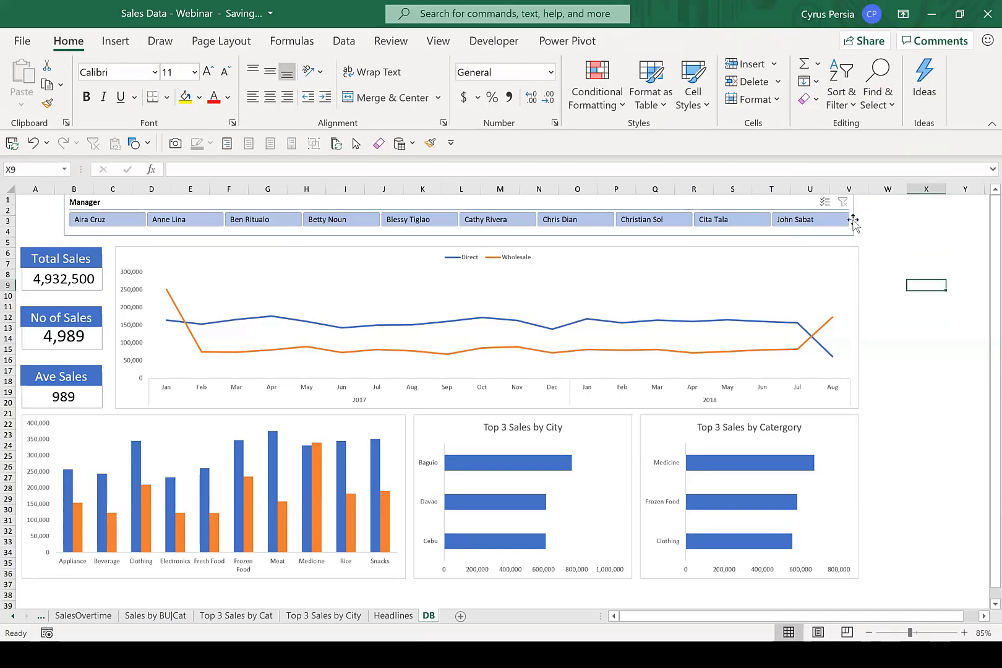
Widen the Manager slicer so its right edge meets the line chart's right edge.
left_click(855, 221)
left_click_drag(856, 215, 860, 215)
left_click(889, 253)
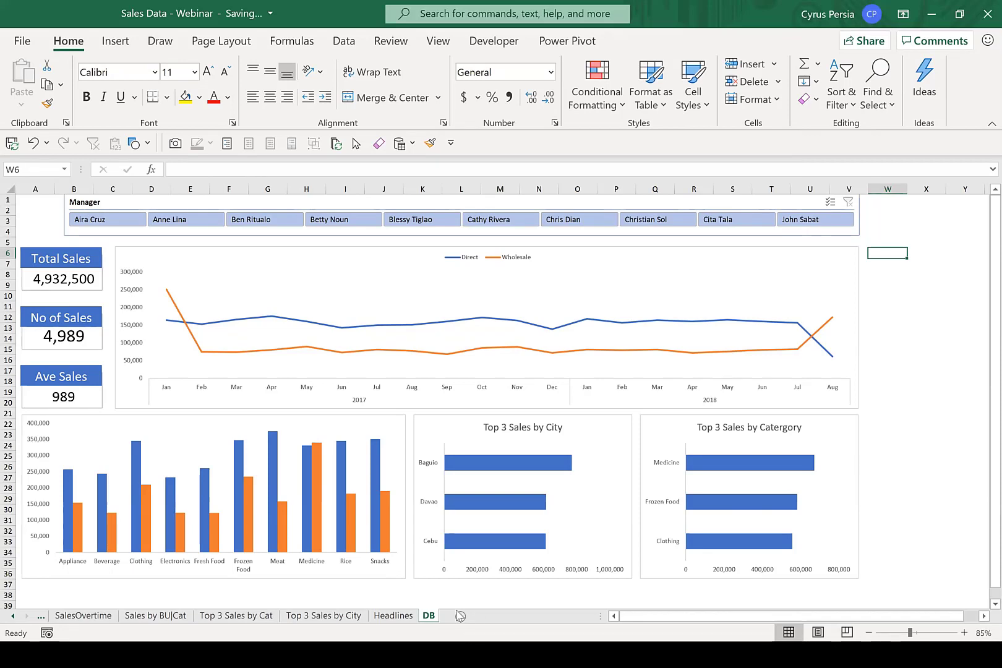
Filter the dashboard to the first manager listed in the Manager slicer.
left_click(911, 328)
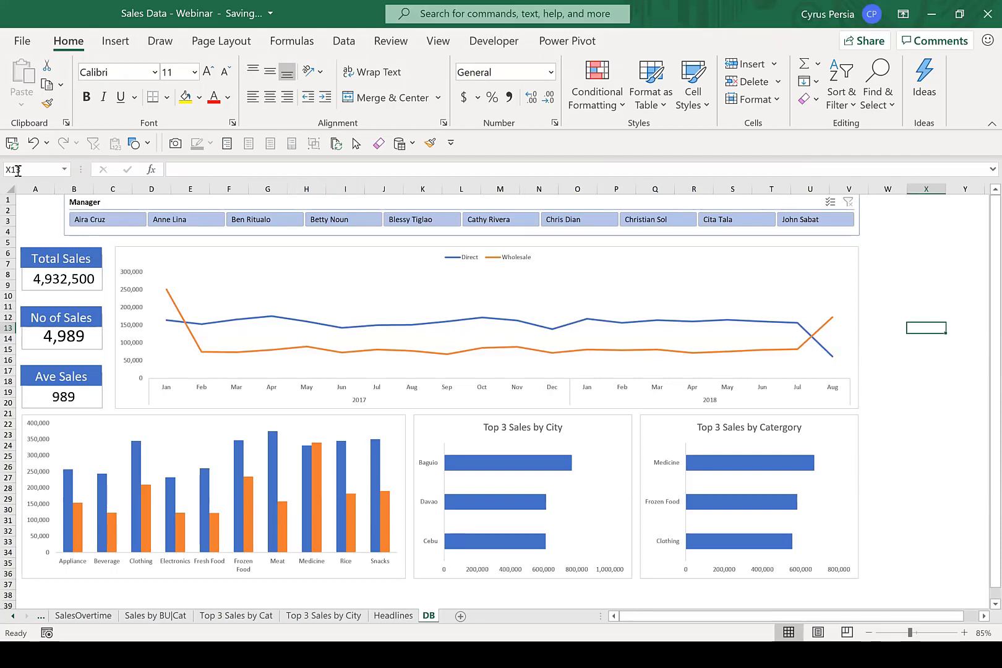
left_click(121, 222)
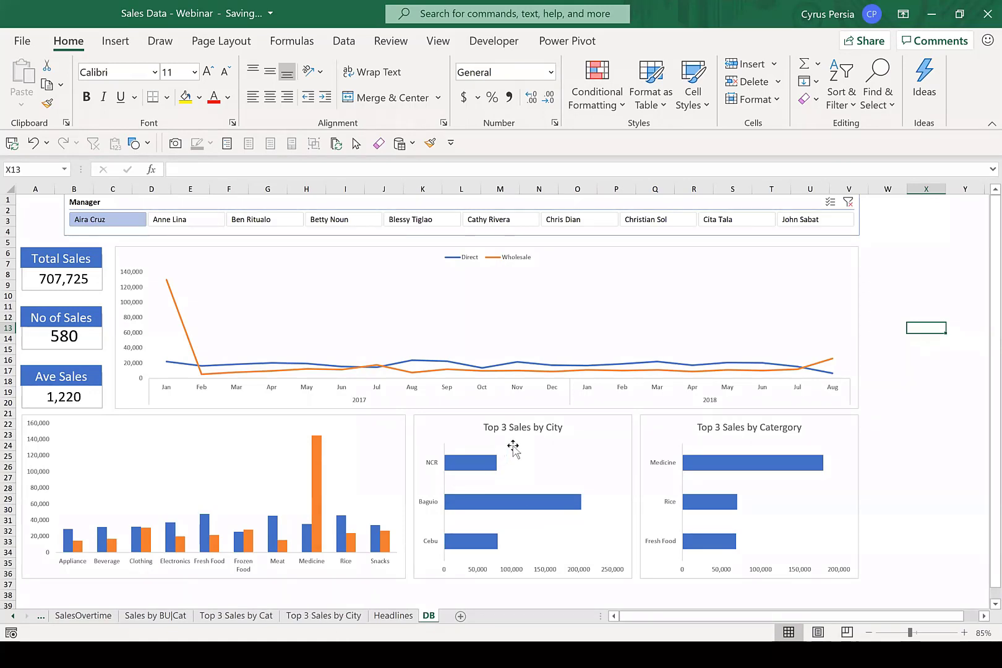
Sort the Top 3 Sales by City PivotTable by Sum of Sales in ascending order and return to the DB sheet.
left_click(328, 615)
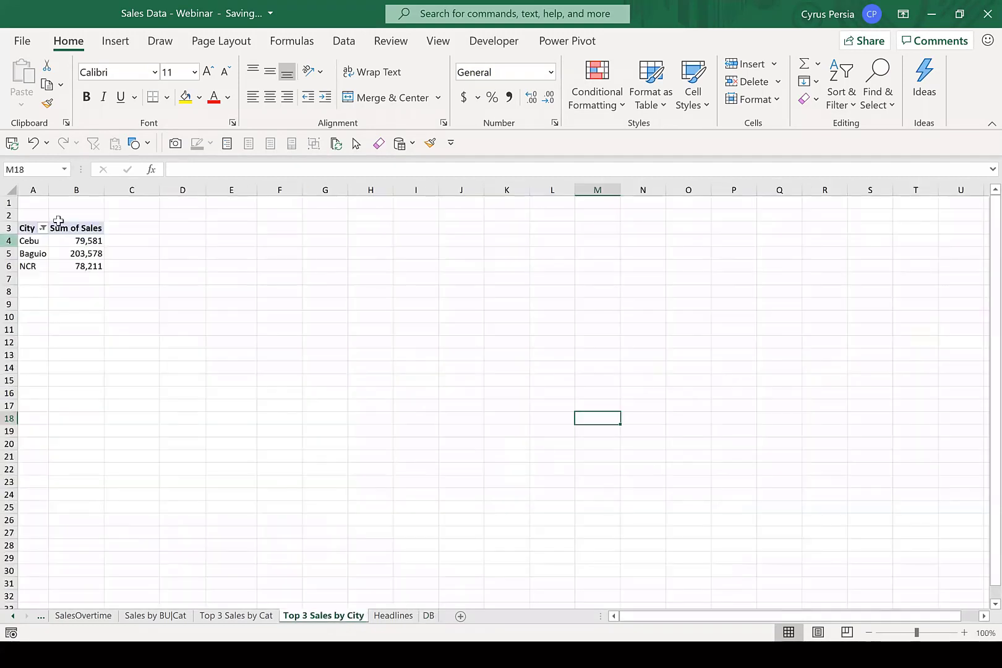
left_click(74, 251)
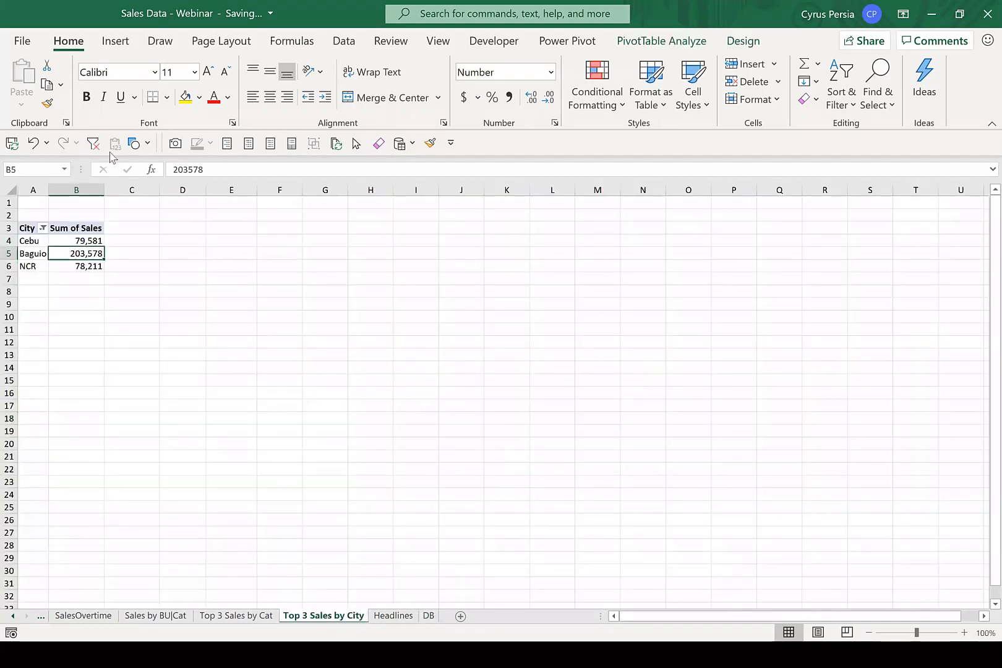
left_click(344, 41)
left_click(421, 100)
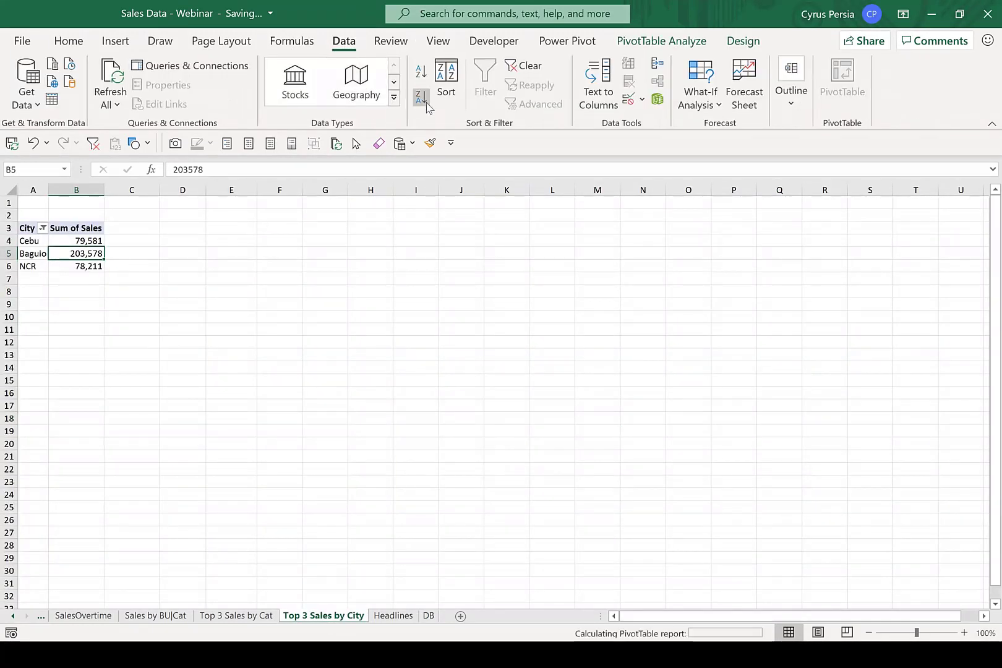
left_click(421, 73)
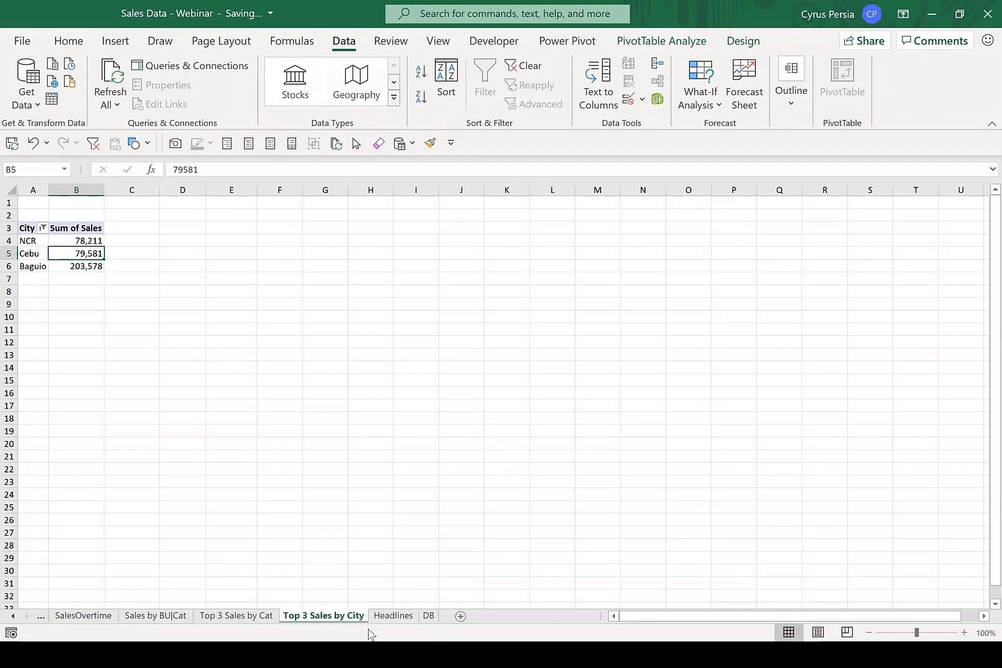
left_click(428, 615)
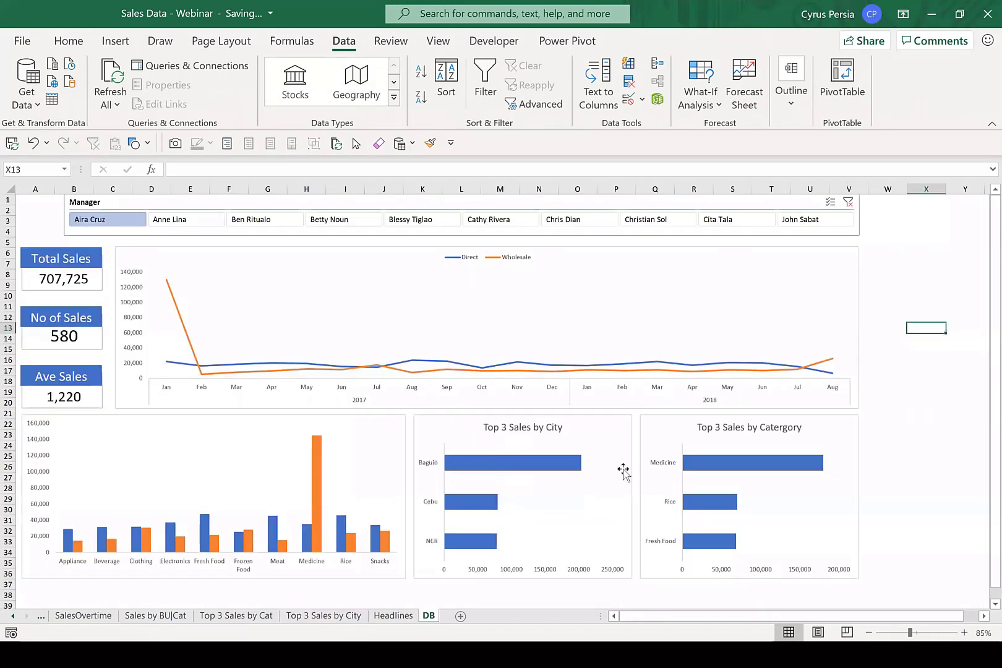
Add a chart title to the category column chart.
mouse_move(556, 468)
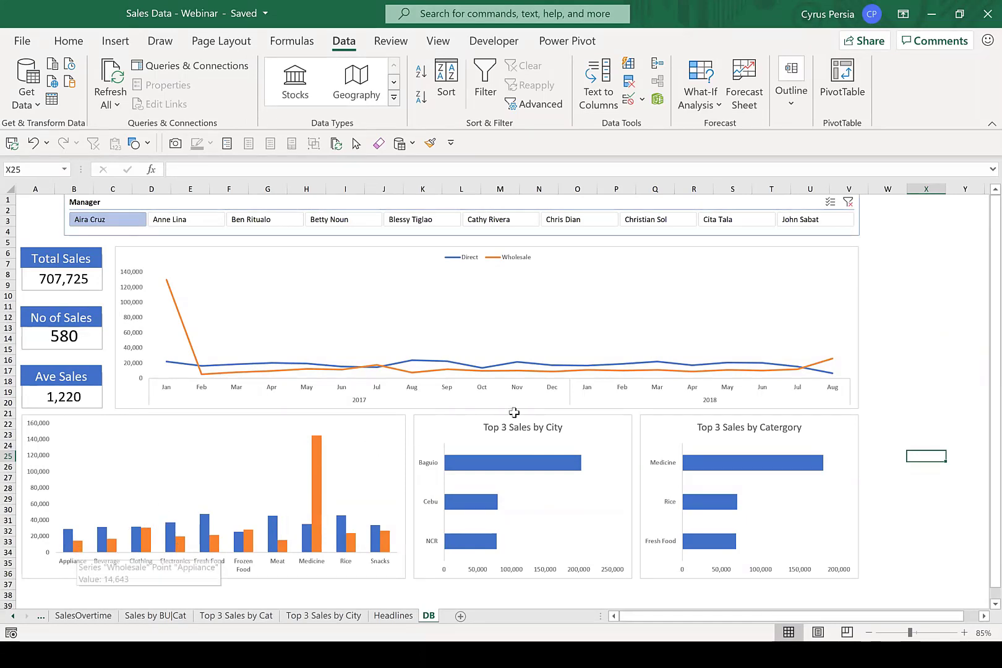
left_click(521, 440)
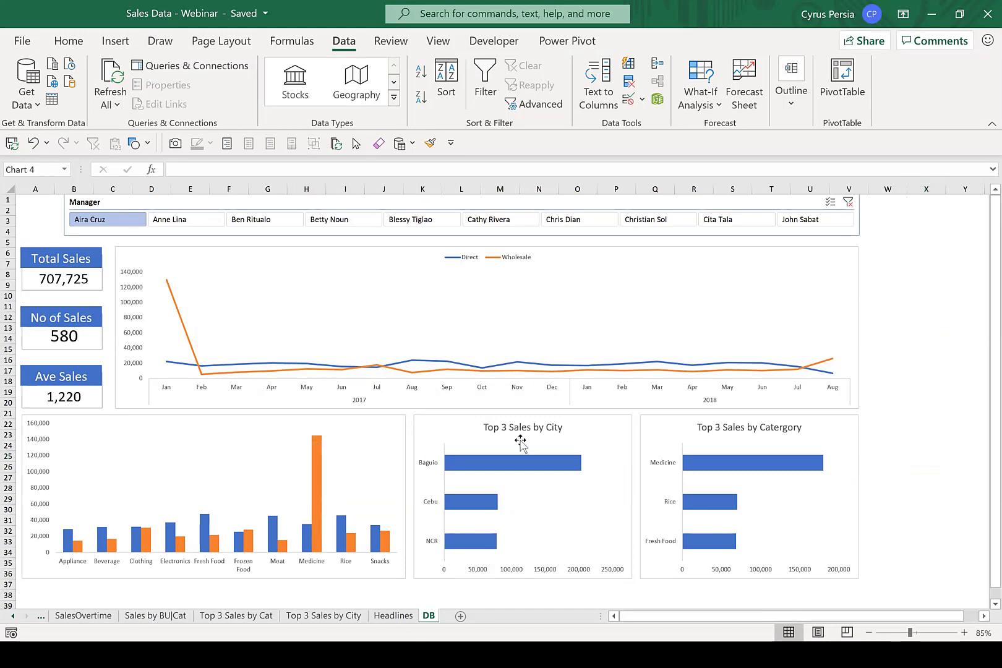
left_click(372, 432)
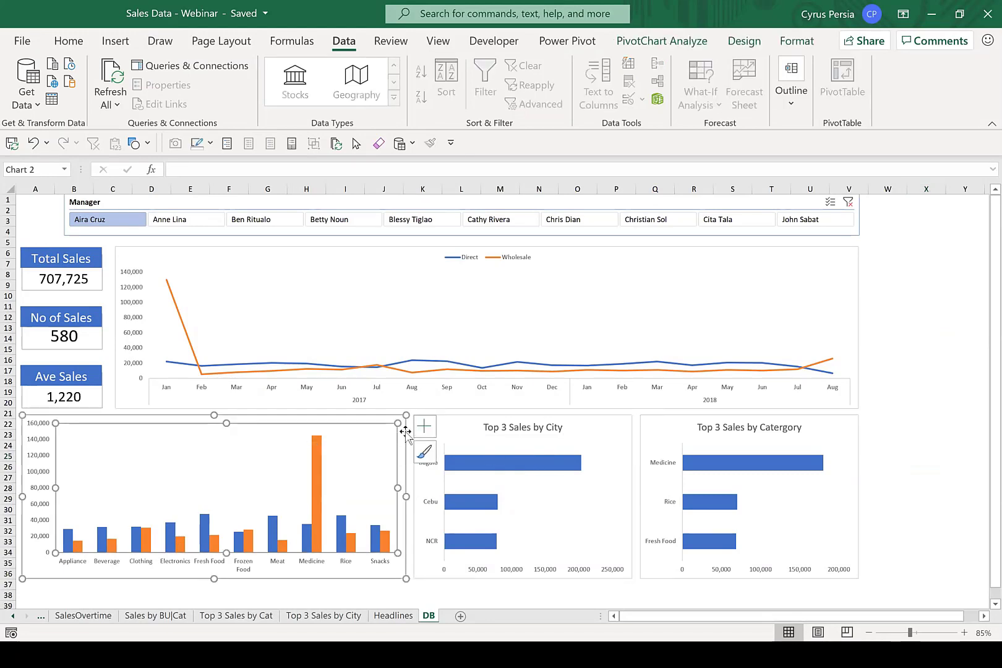
left_click(426, 432)
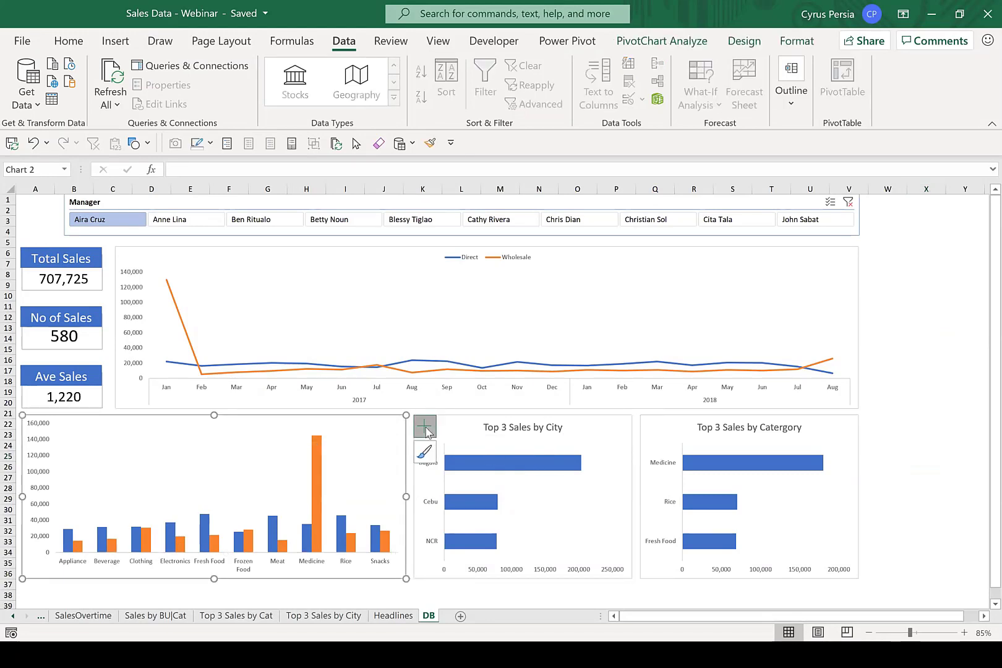
left_click(449, 484)
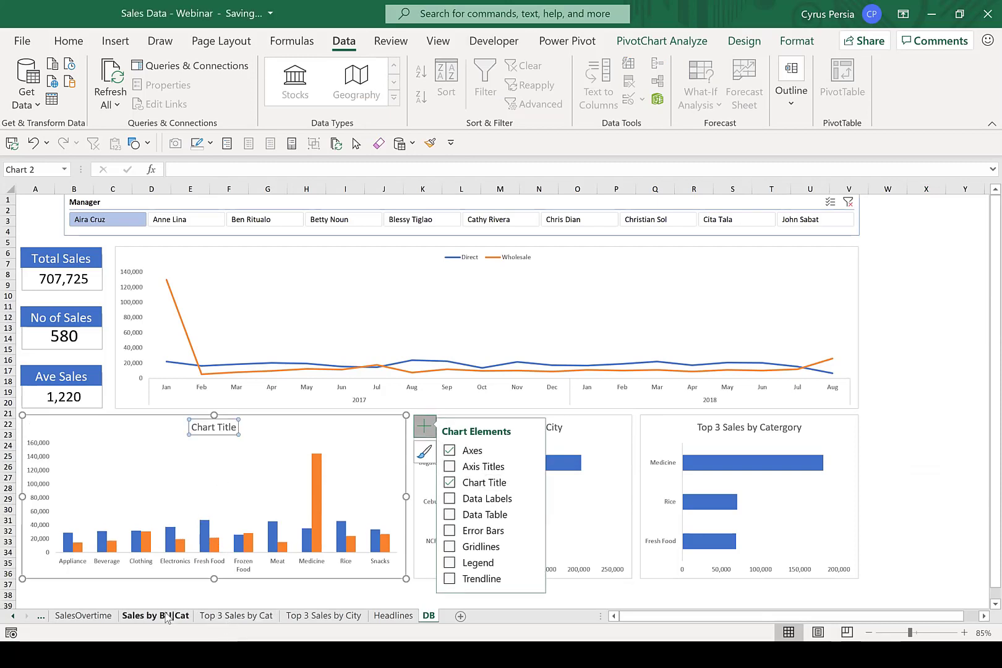
Replace the category column chart's placeholder title with "Sales by Cat | BU".
double_click(199, 427)
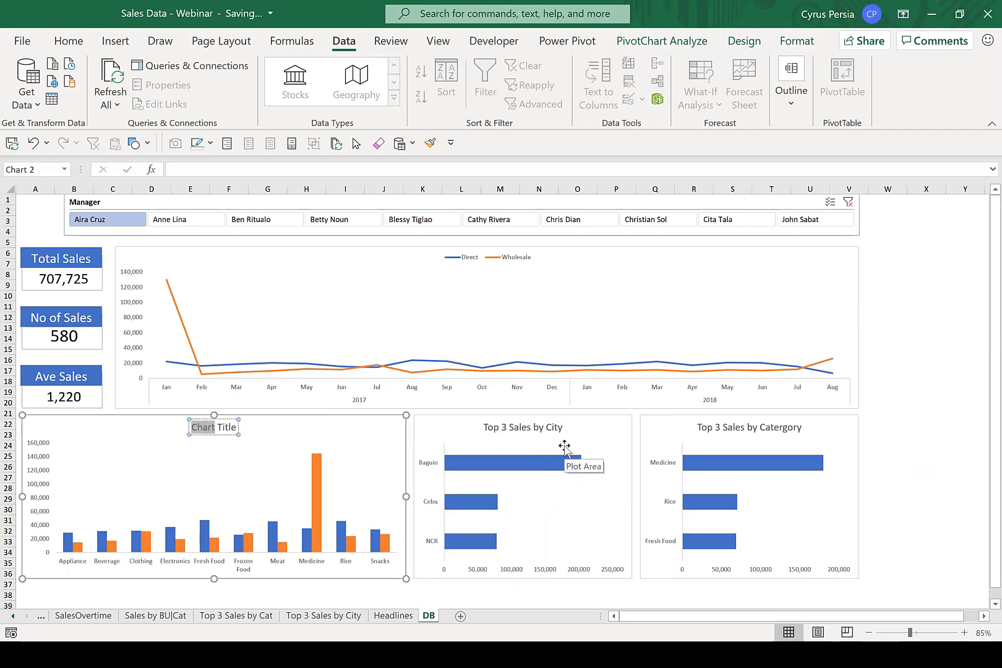
type("Sales by ")
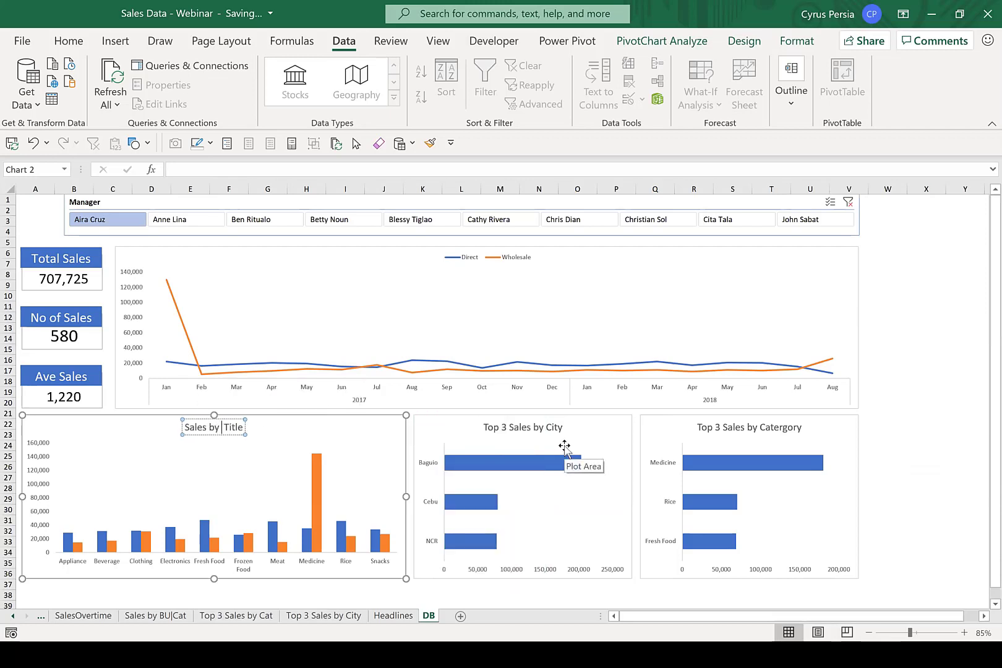
type("Cat")
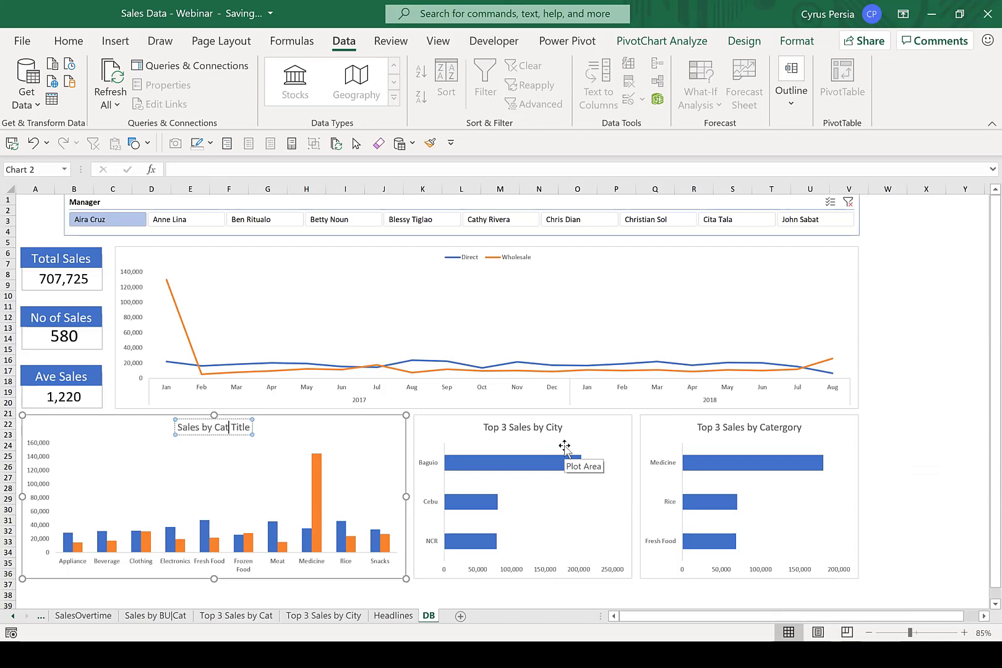
type(" | B")
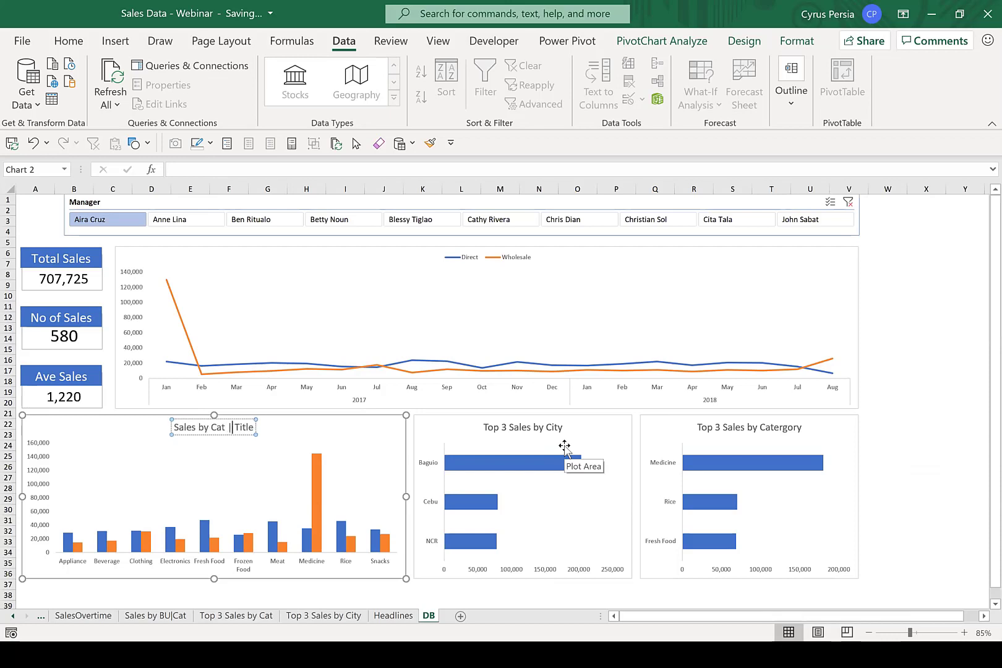
type("U")
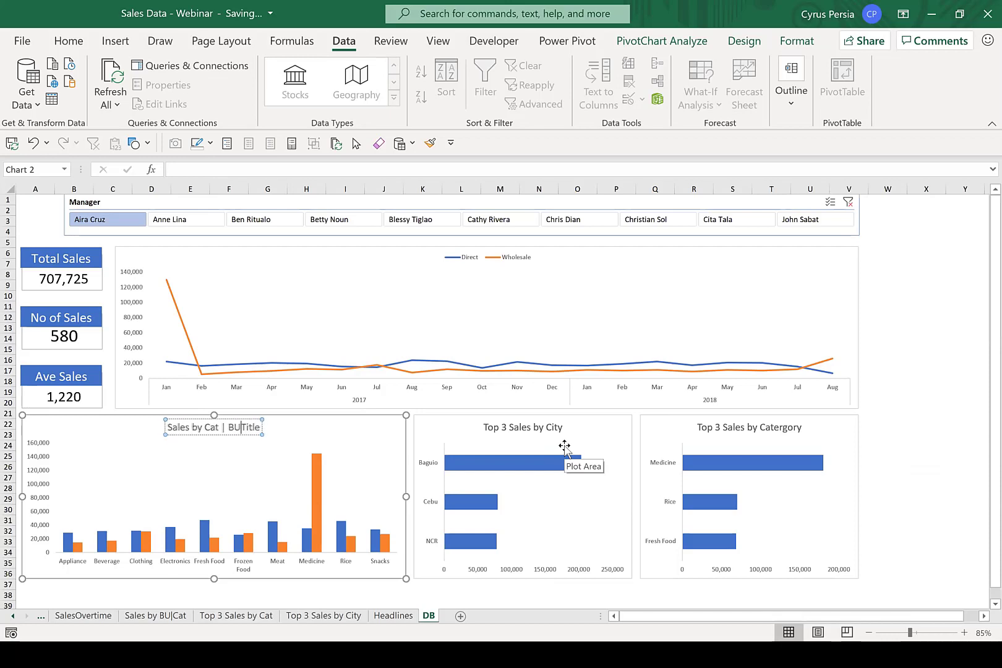
key("Delete")
key("Delete")
key("Delete")
key("Delete")
key("Delete")
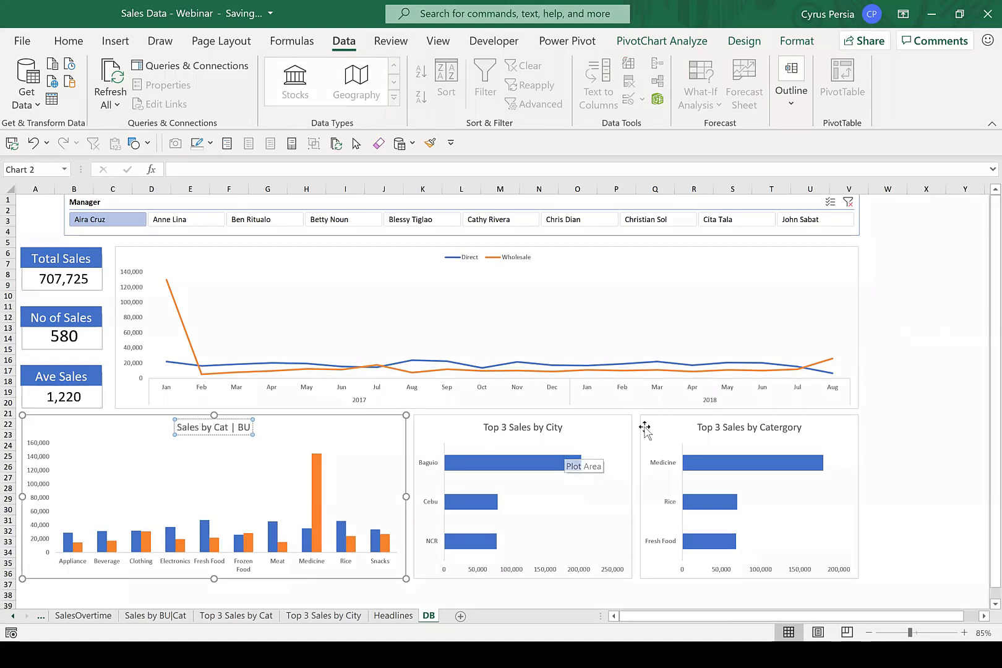
left_click(907, 391)
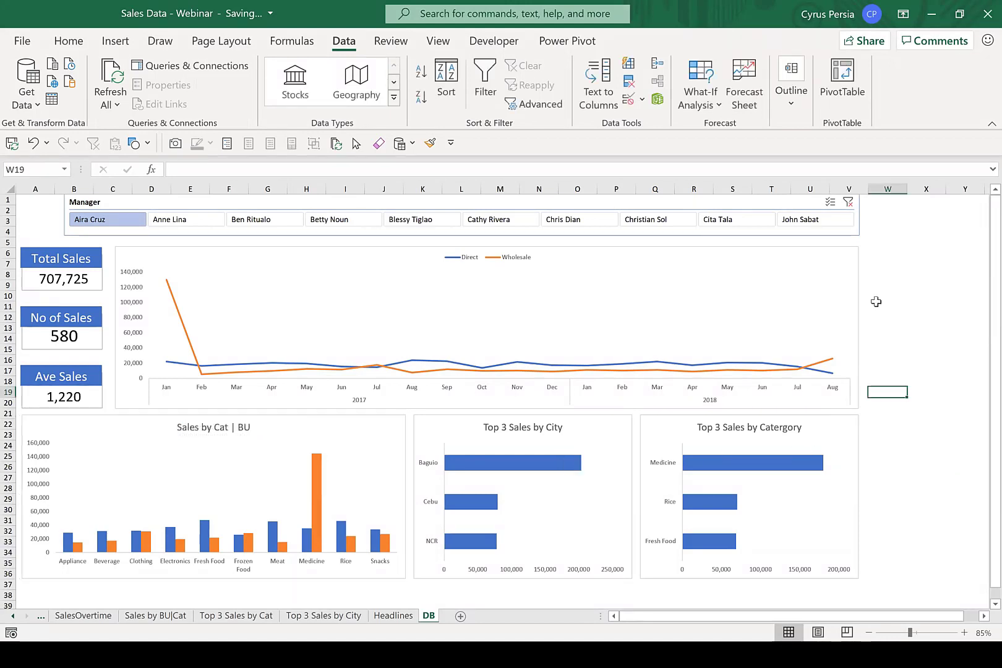
Move the line chart's Direct/Wholesale legend to the upper-right corner inside the chart, keeping the chart itself in place.
left_click(519, 265)
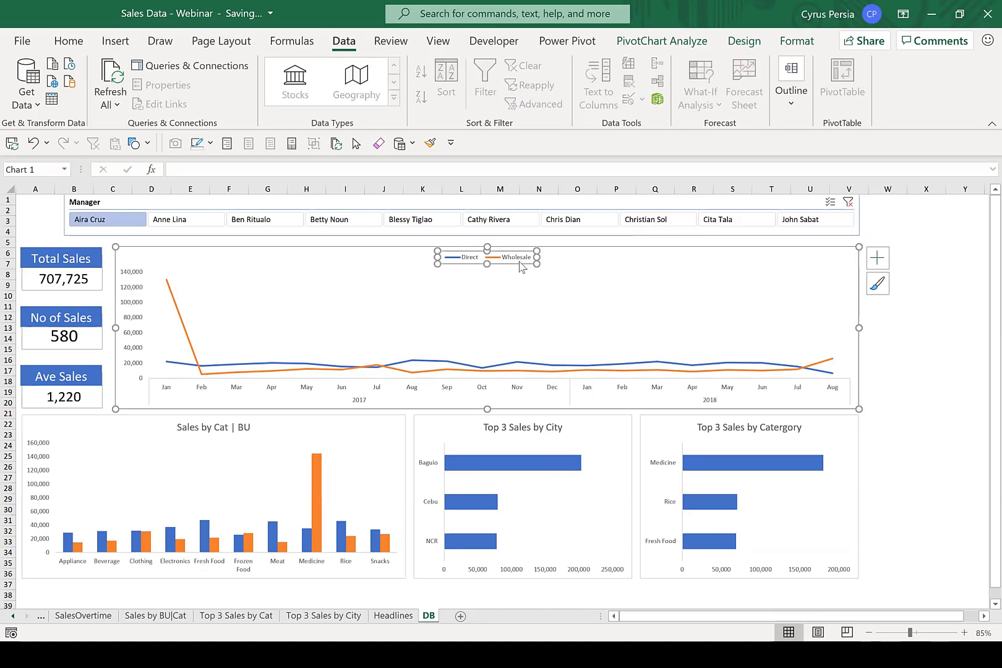
left_click_drag(521, 266, 635, 268)
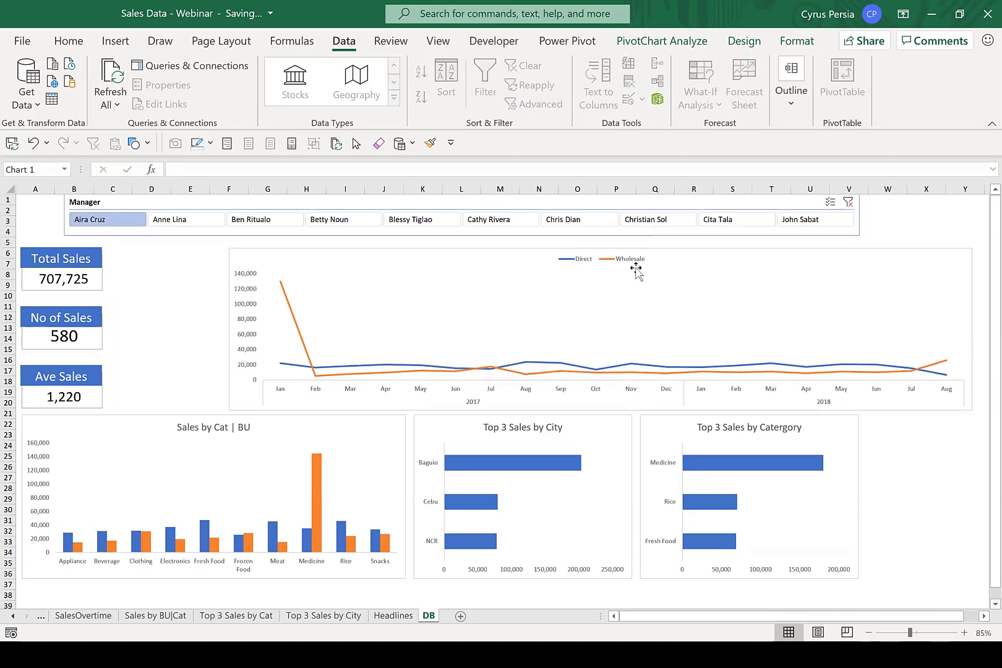
key("ctrl+z")
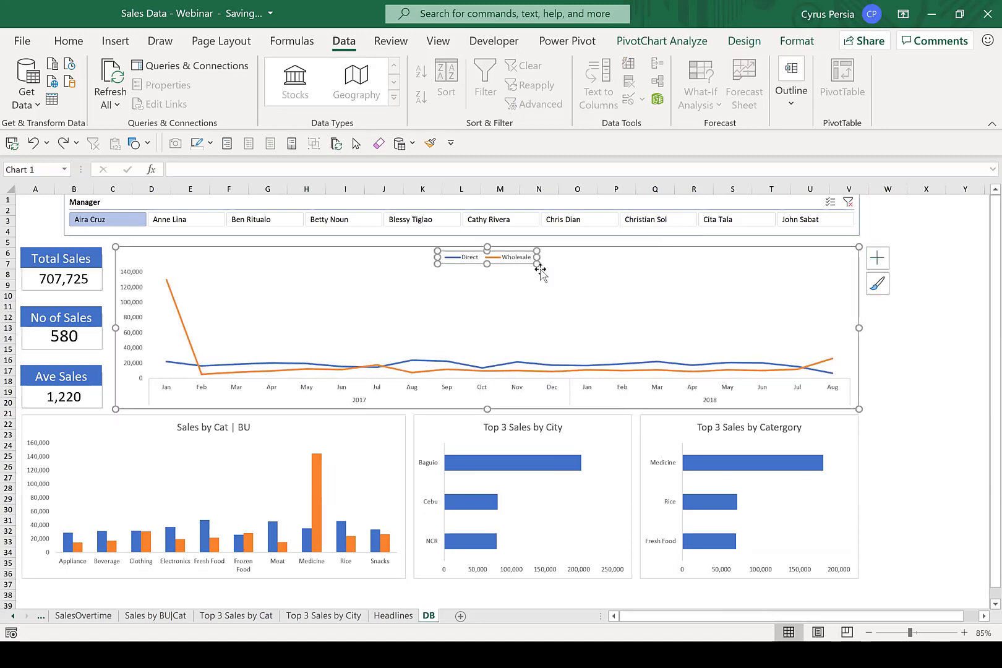
left_click_drag(529, 266, 829, 264)
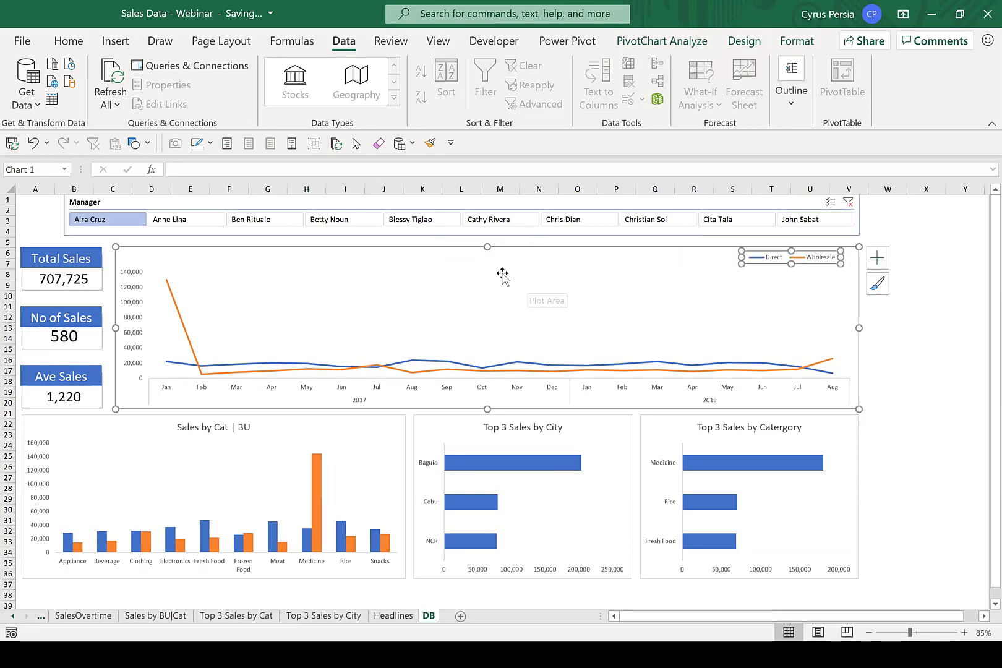
Add a chart title to the line chart and set its text to "Sales Over Time".
left_click(499, 268)
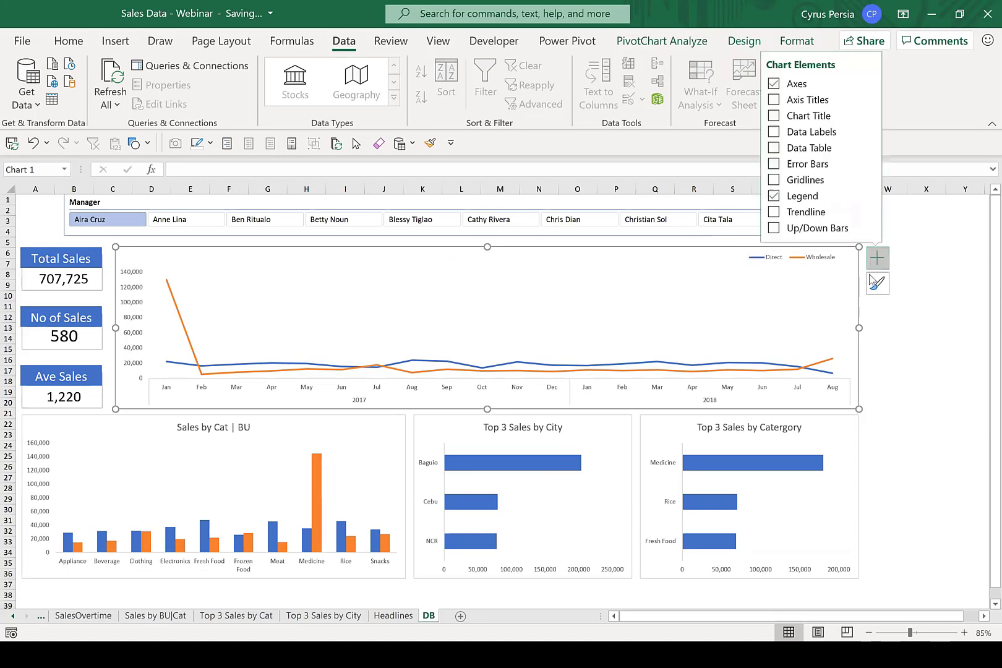
left_click(877, 258)
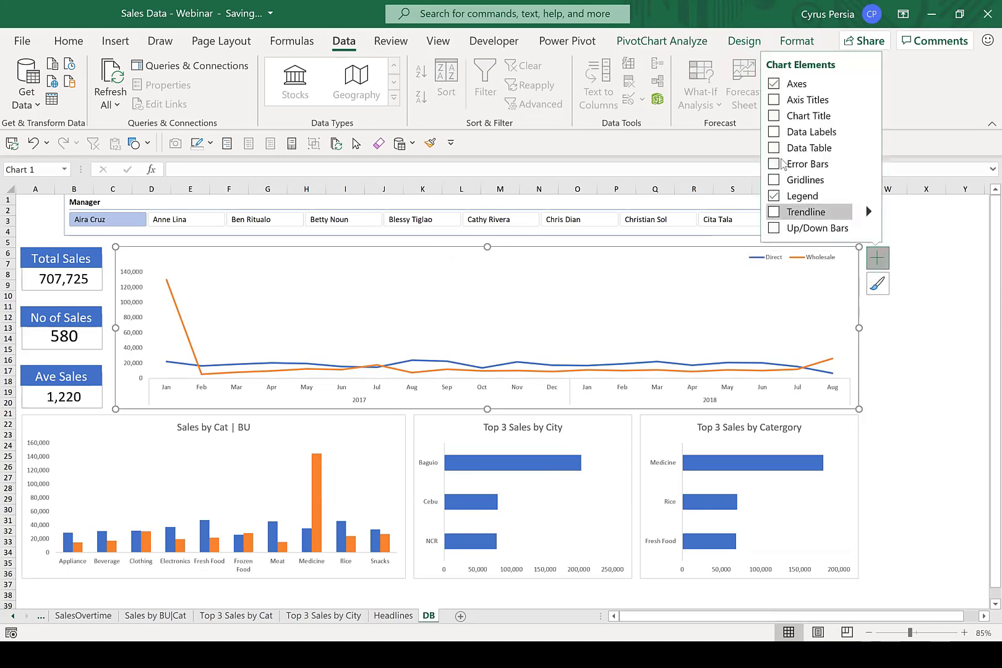
left_click(773, 120)
double_click(476, 259)
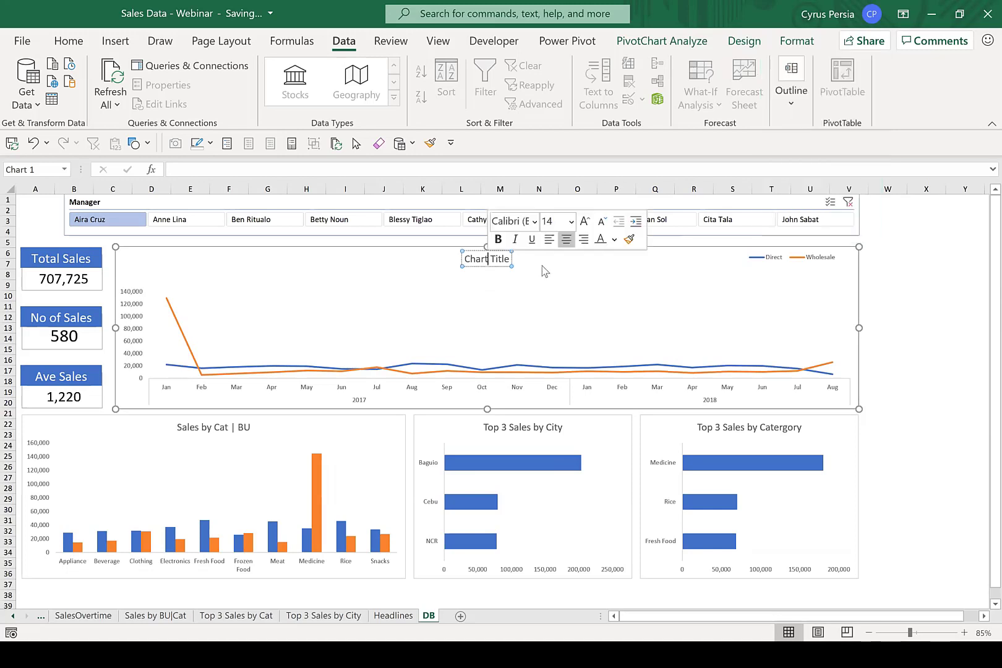
type("SAle")
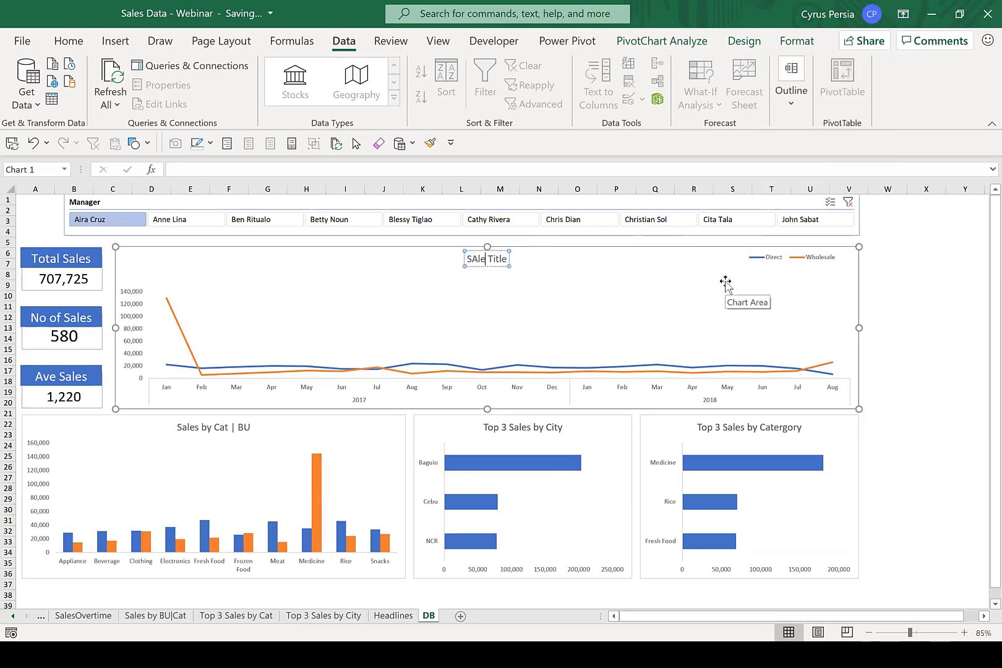
key("BackSpace")
key("BackSpace")
key("BackSpace")
type("ales")
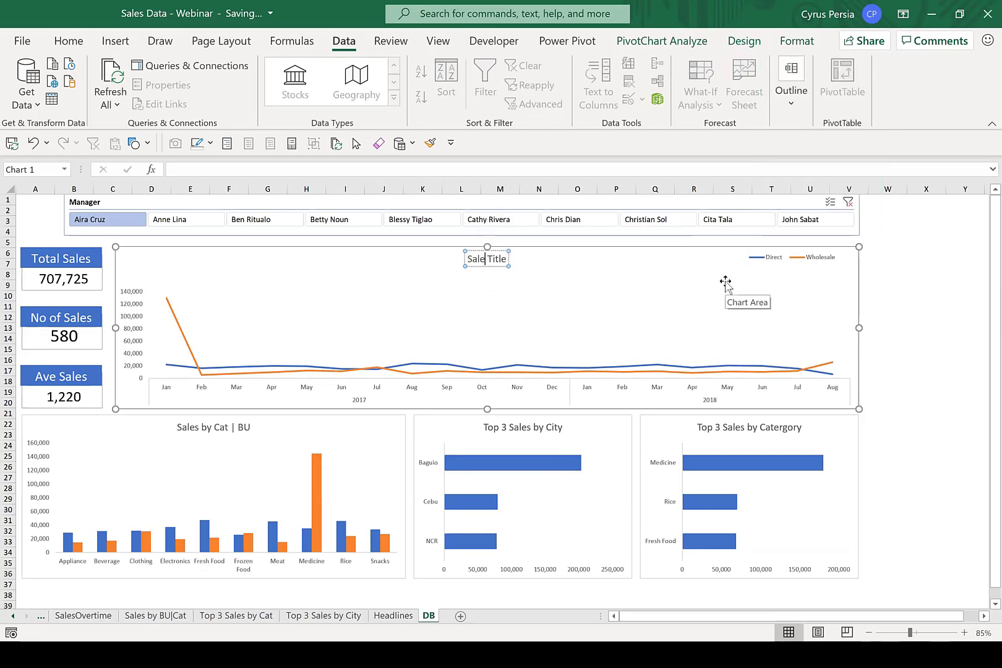
type(" Over")
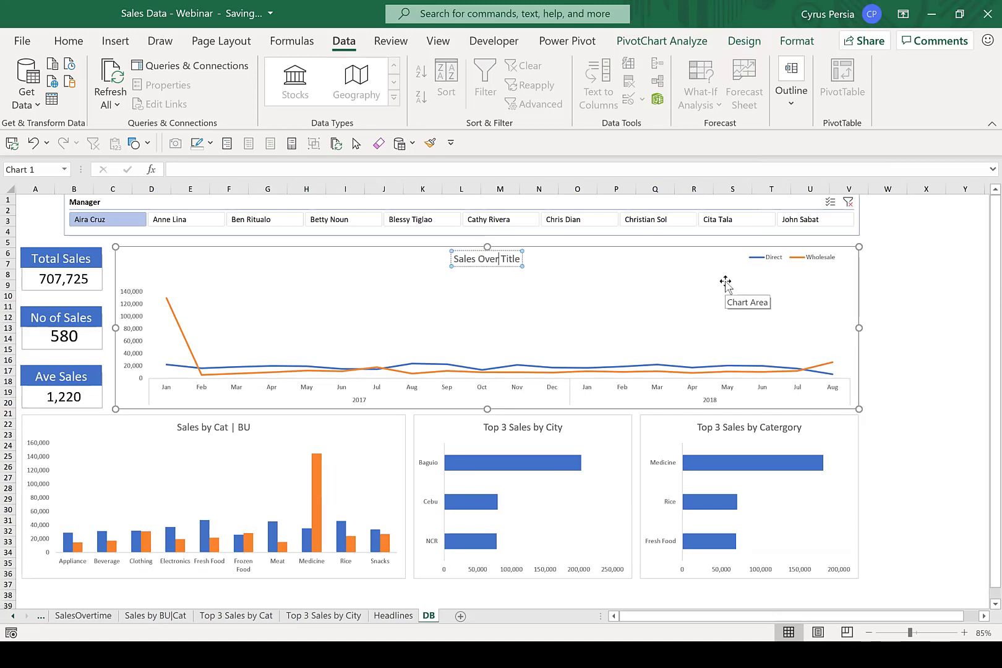
type(" Time")
key("Delete")
key("Delete")
key("Delete")
key("Delete")
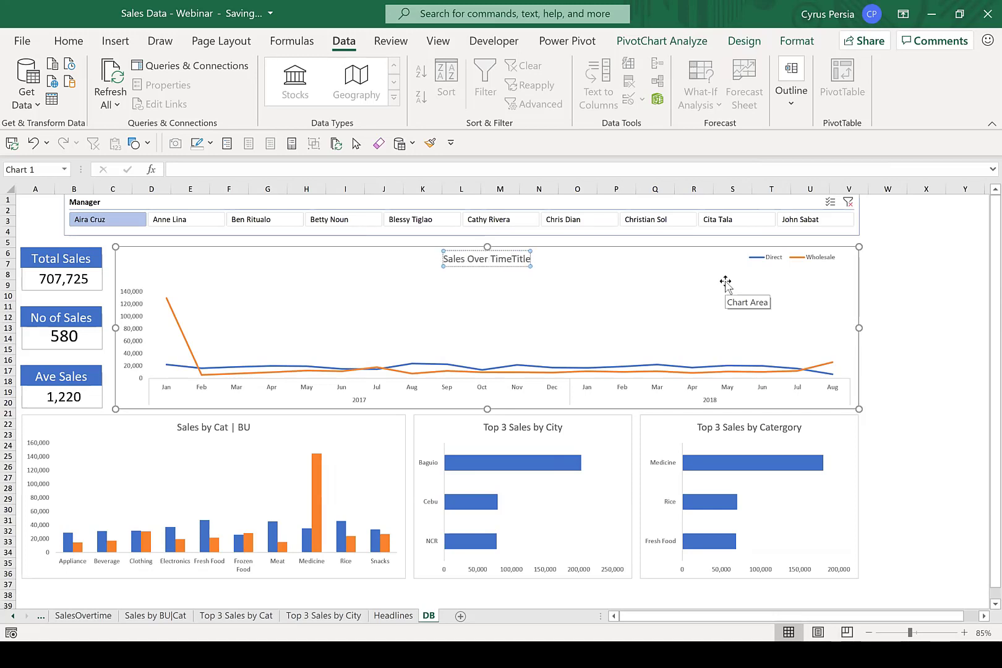
key("Delete")
key("Delete")
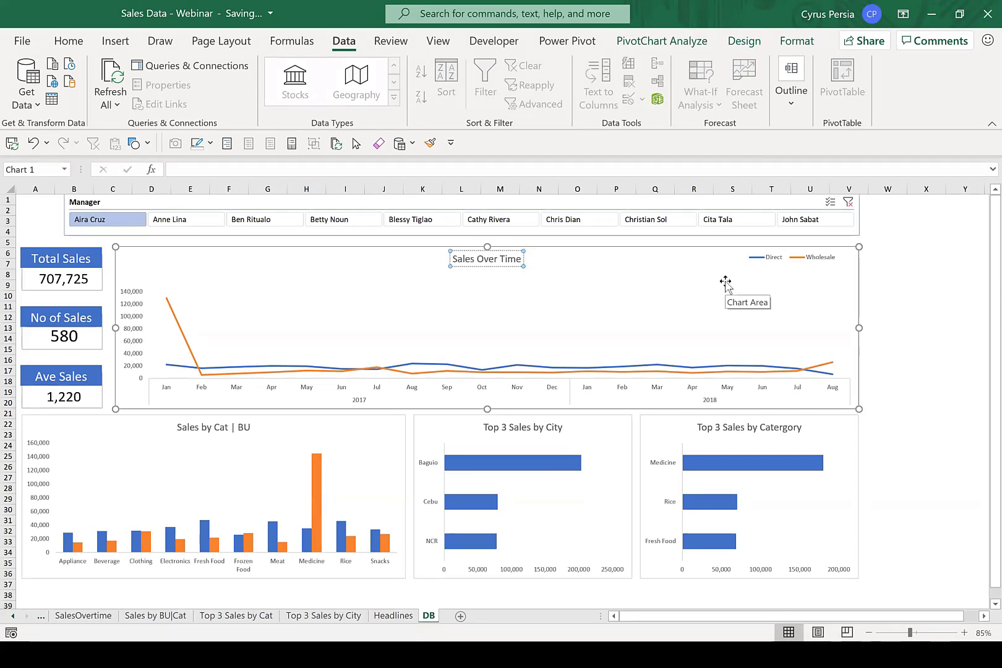
left_click(892, 264)
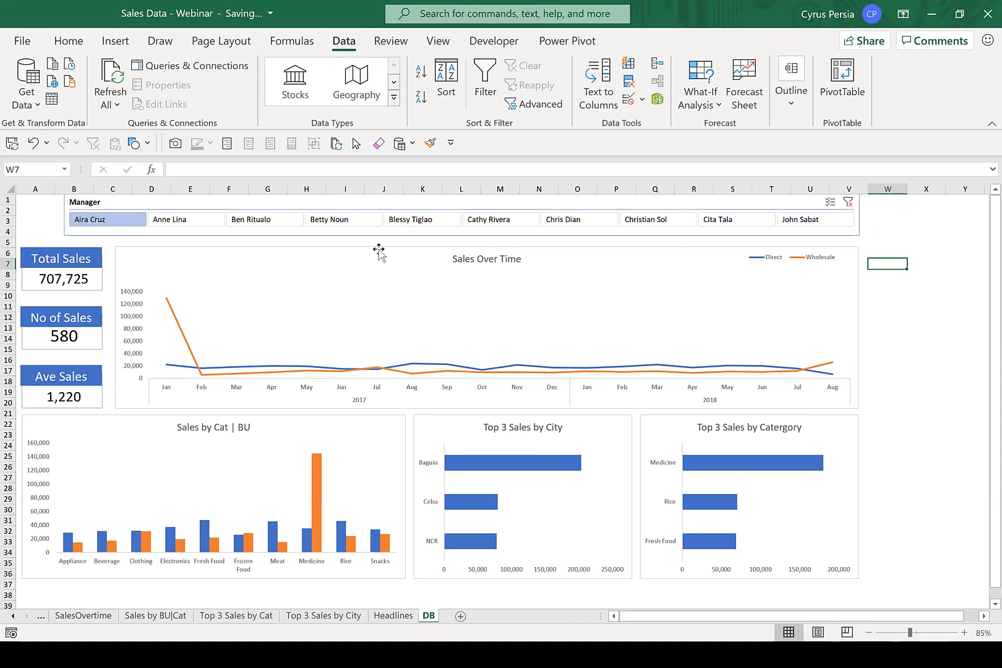
Apply the Style 13 chart style to the Sales Over Time line chart.
left_click(689, 314)
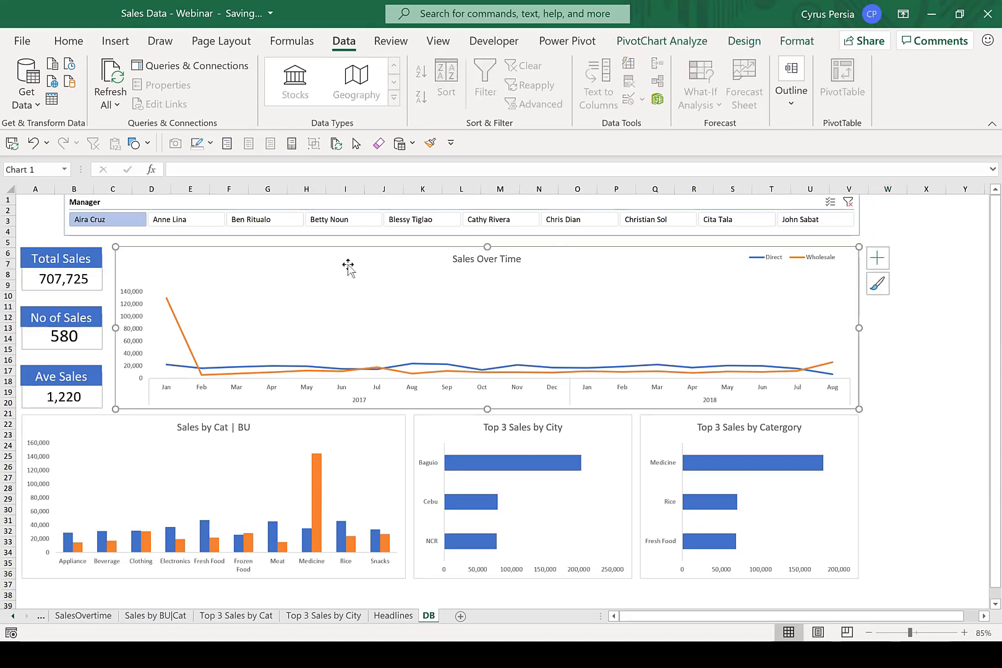
left_click(753, 47)
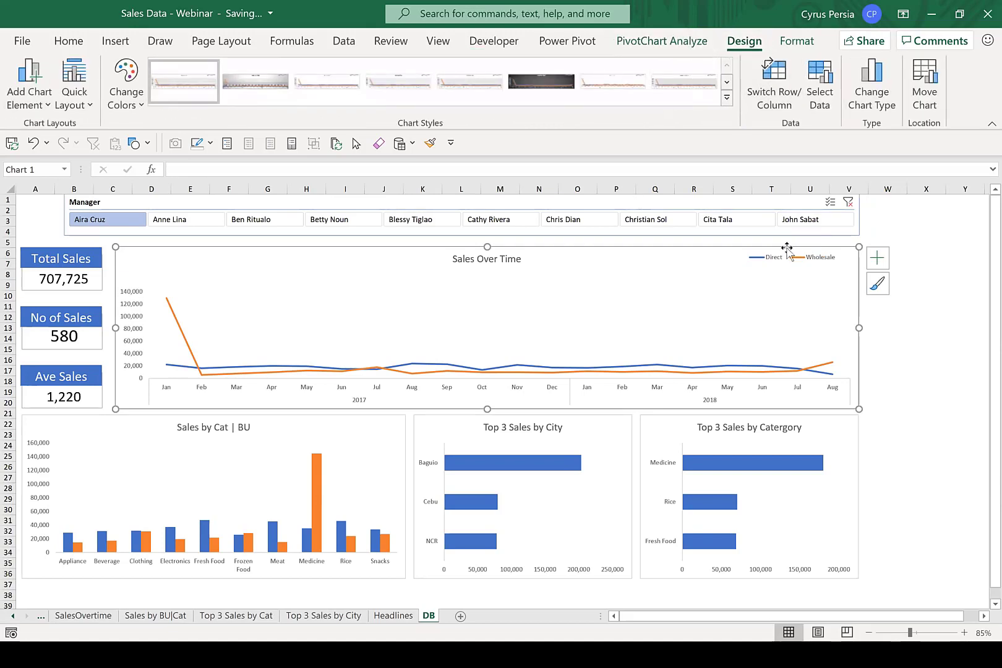
left_click(727, 98)
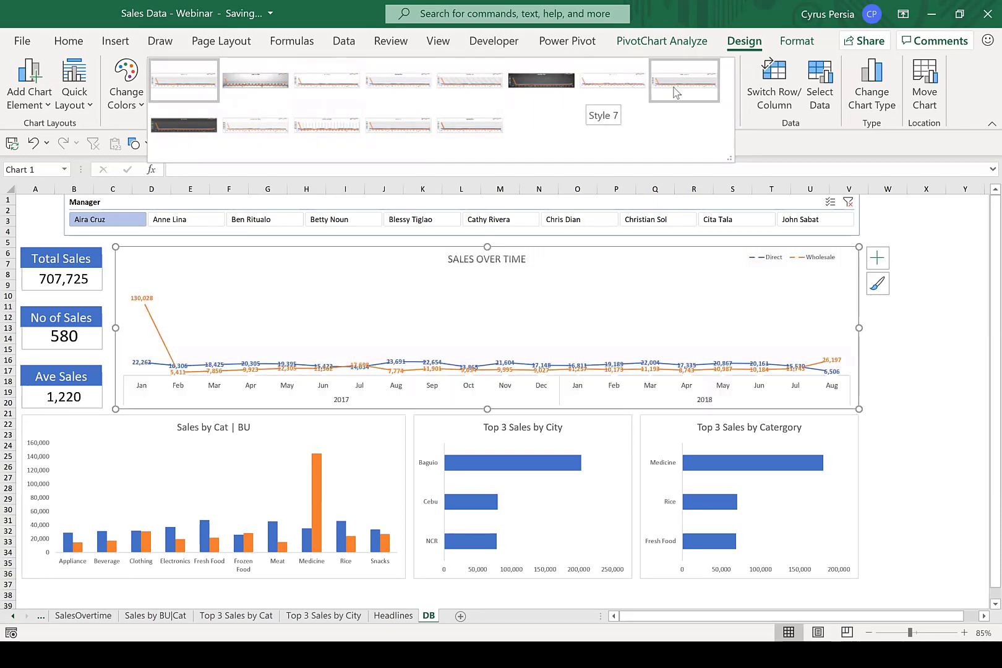
left_click(501, 126)
left_click(924, 382)
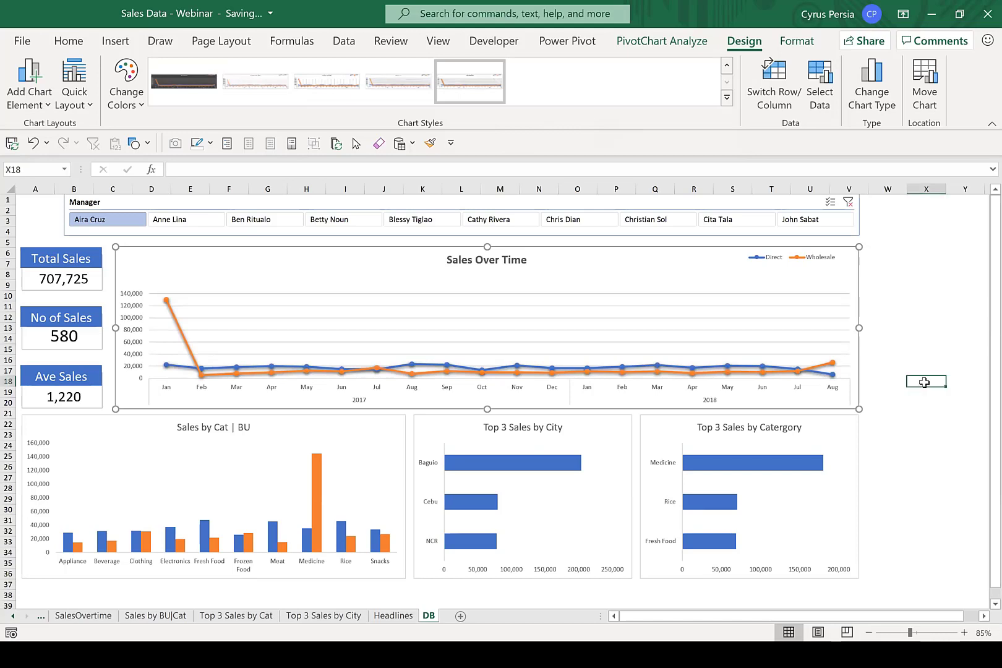
Apply the last available chart style, with a bold title, shaded columns and gridlines, to the Sales by Cat | BU chart.
left_click(392, 420)
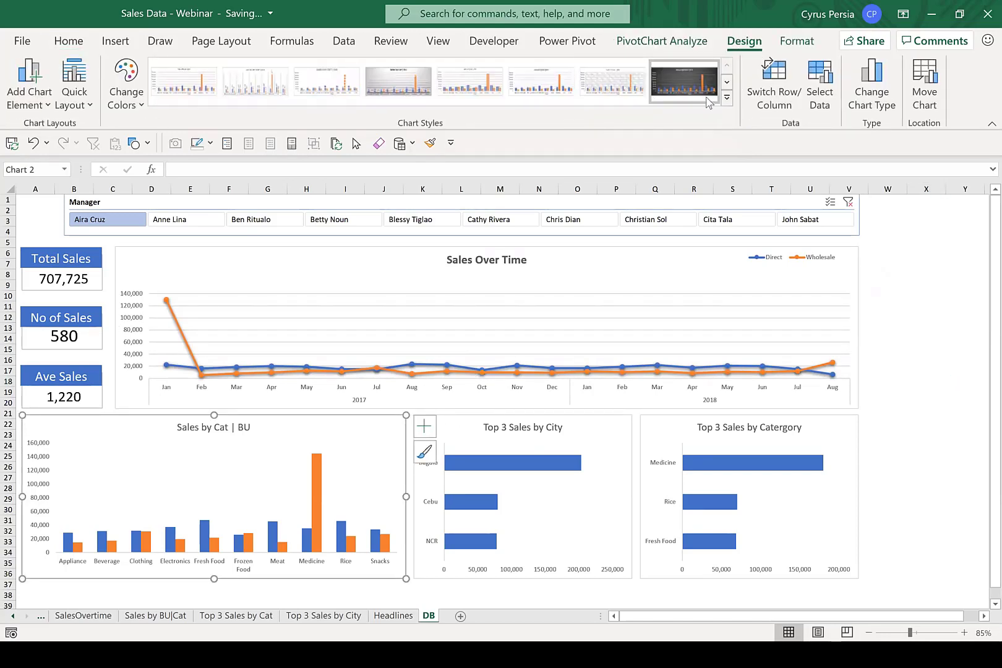
left_click(727, 97)
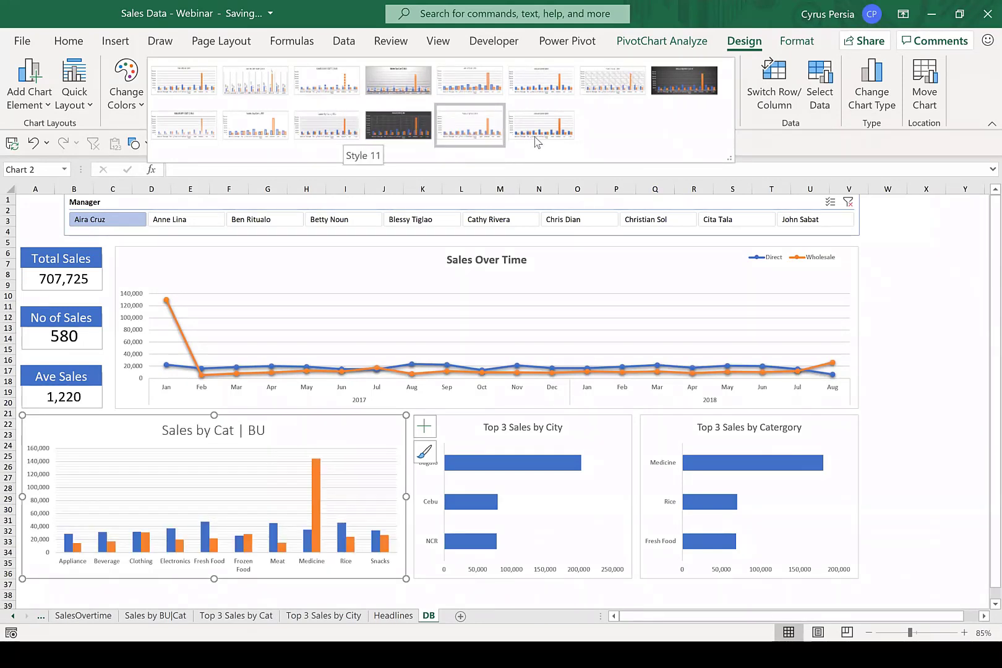
key("Escape")
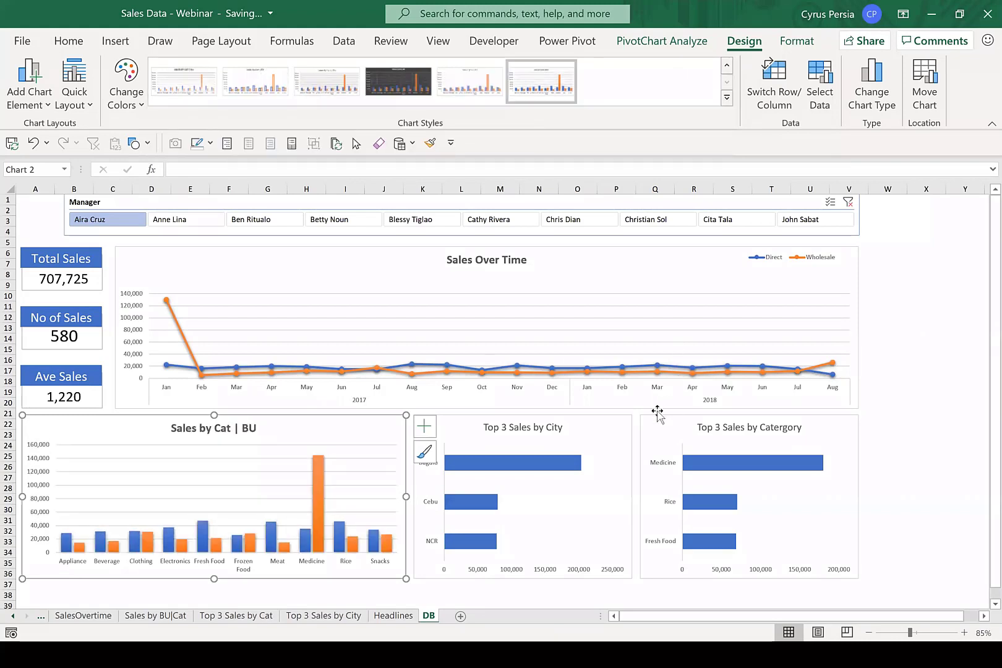
Apply the Style 13 chart style to the Top 3 Sales by City and Top 3 Sales by Category bar charts.
left_click(626, 418)
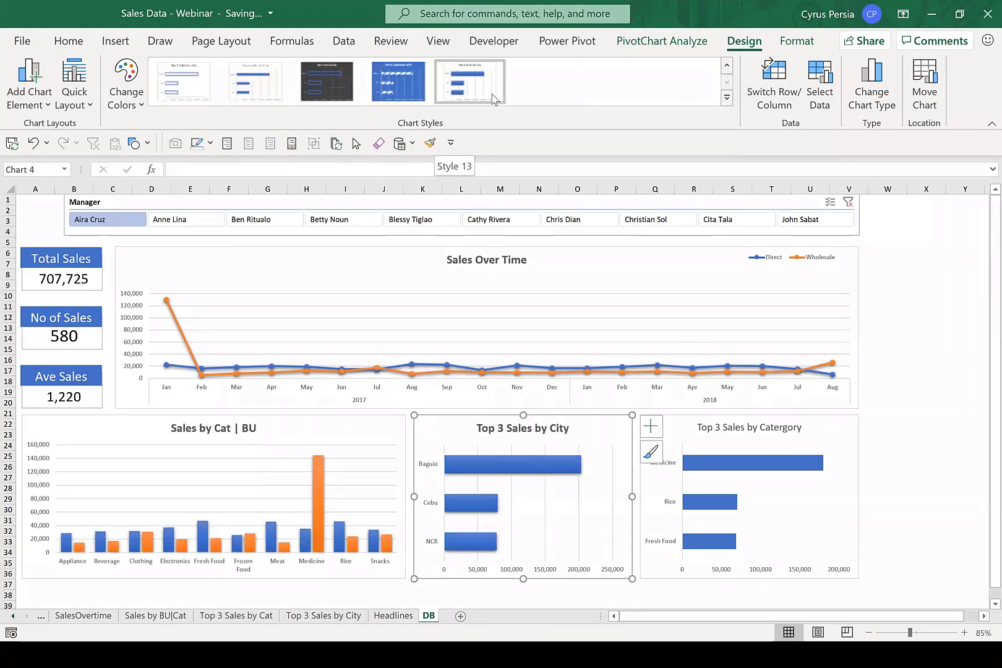
left_click(821, 425)
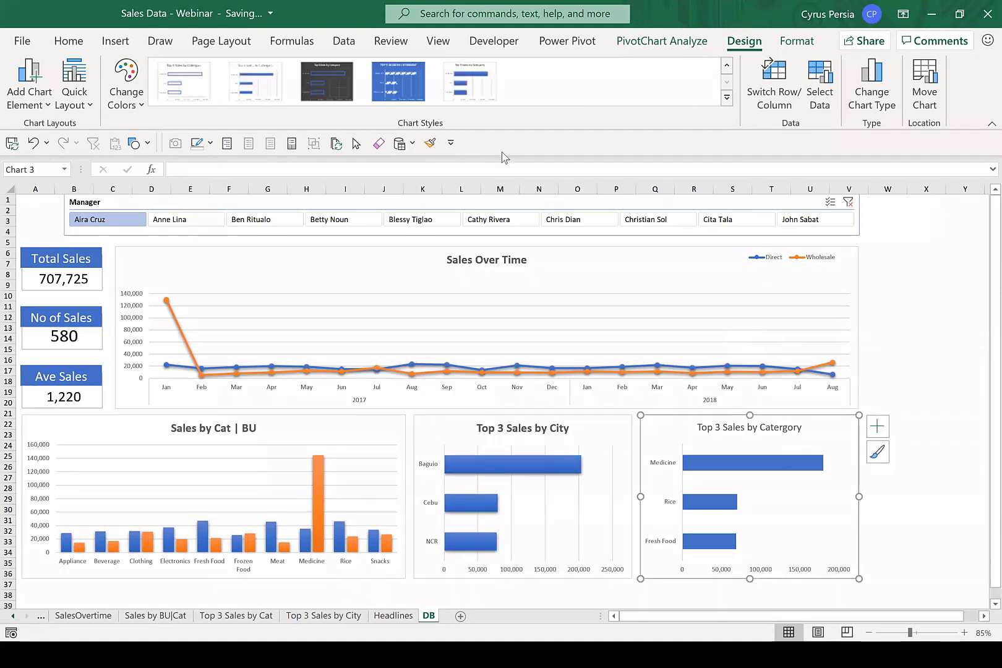
left_click(471, 81)
left_click(916, 341)
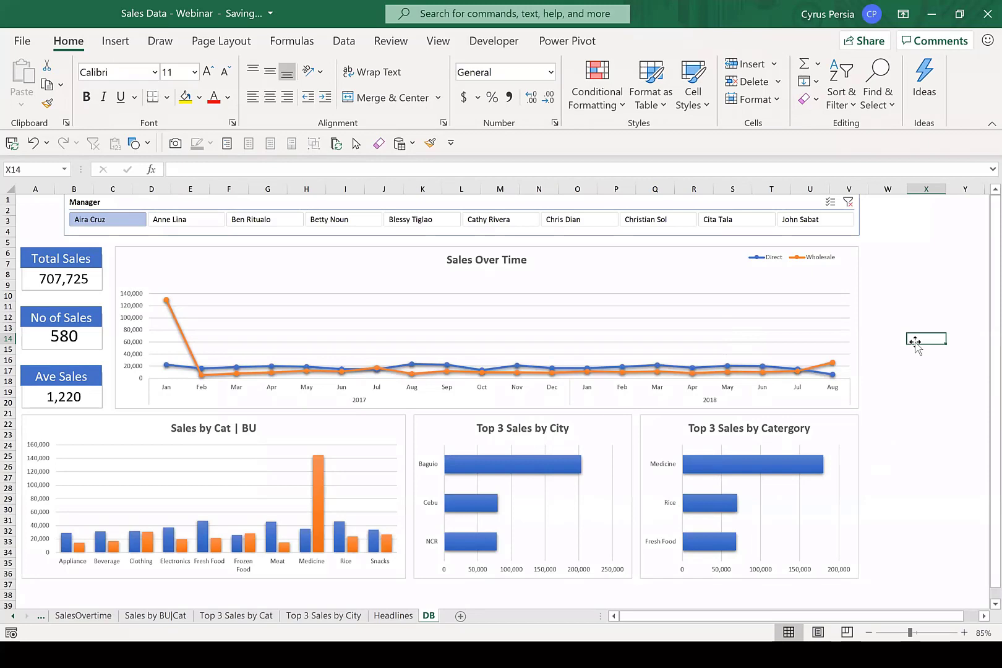
Clear the Manager slicer's filter so the dashboard covers all managers.
left_click(848, 201)
left_click(926, 284)
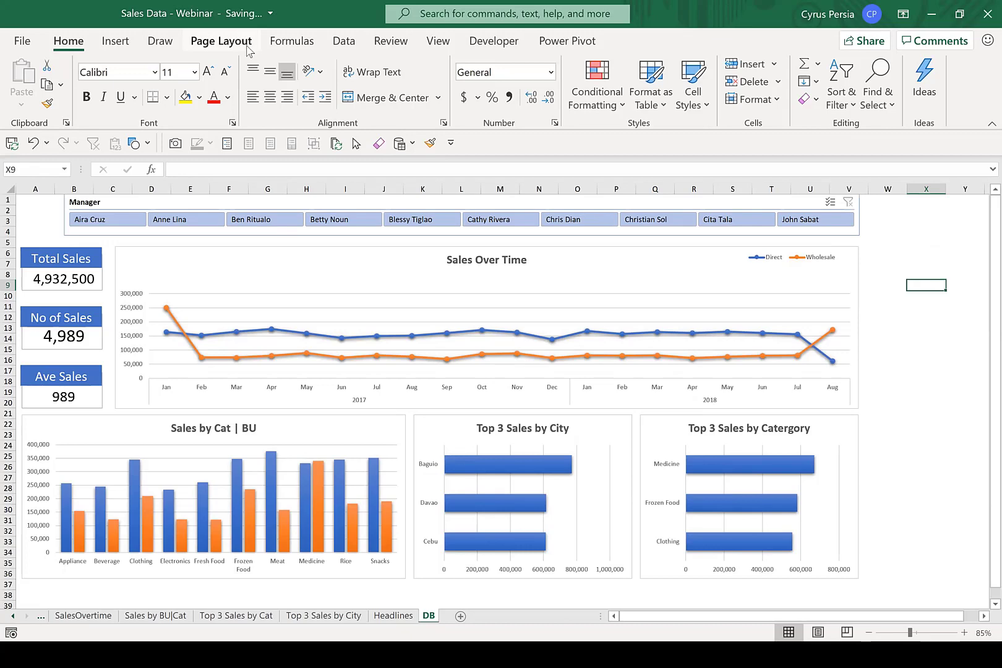
Insert the stock image of blue glass skyscrapers into the DB sheet.
left_click(116, 42)
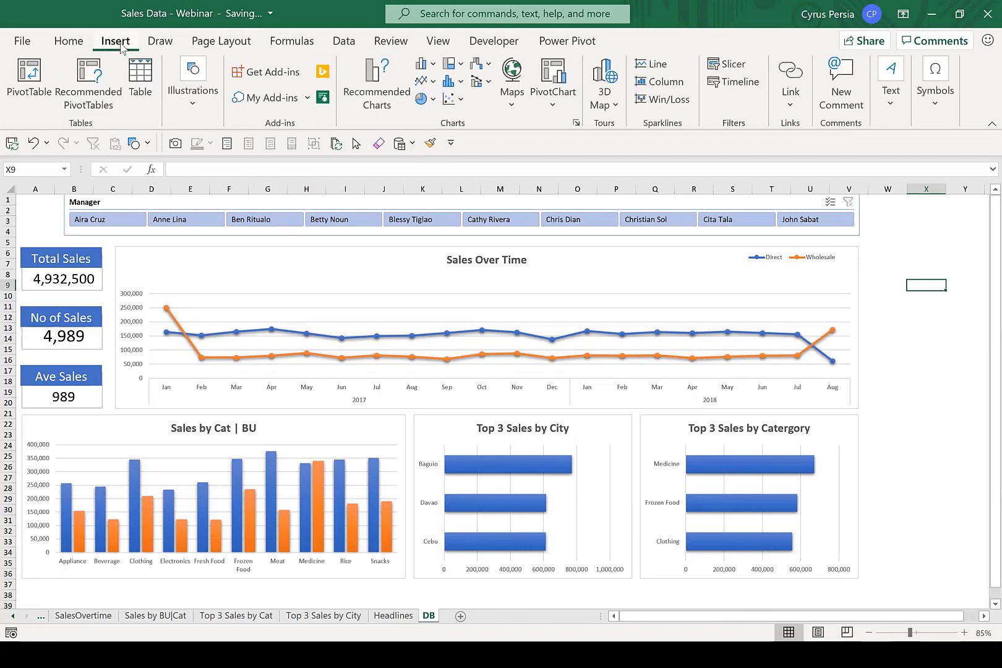
left_click(194, 106)
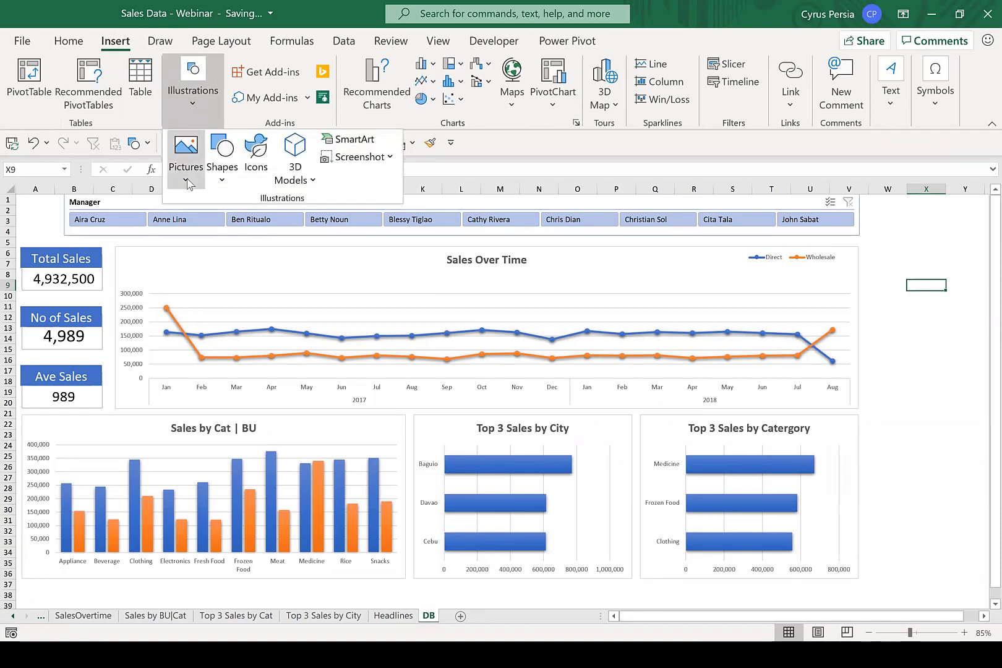
left_click(187, 180)
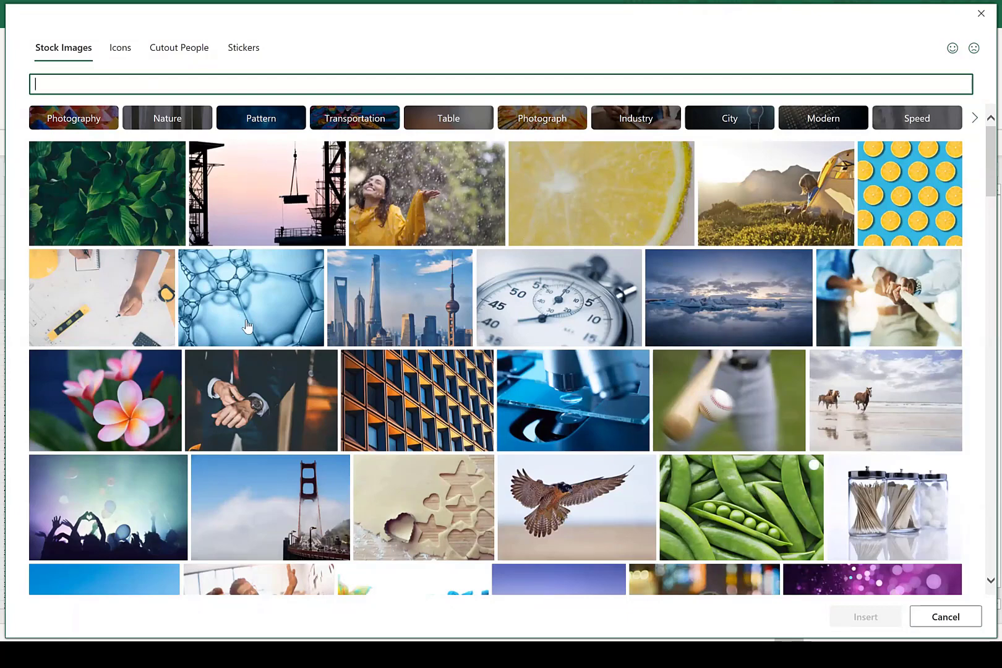
scroll(259, 328, "down", 3)
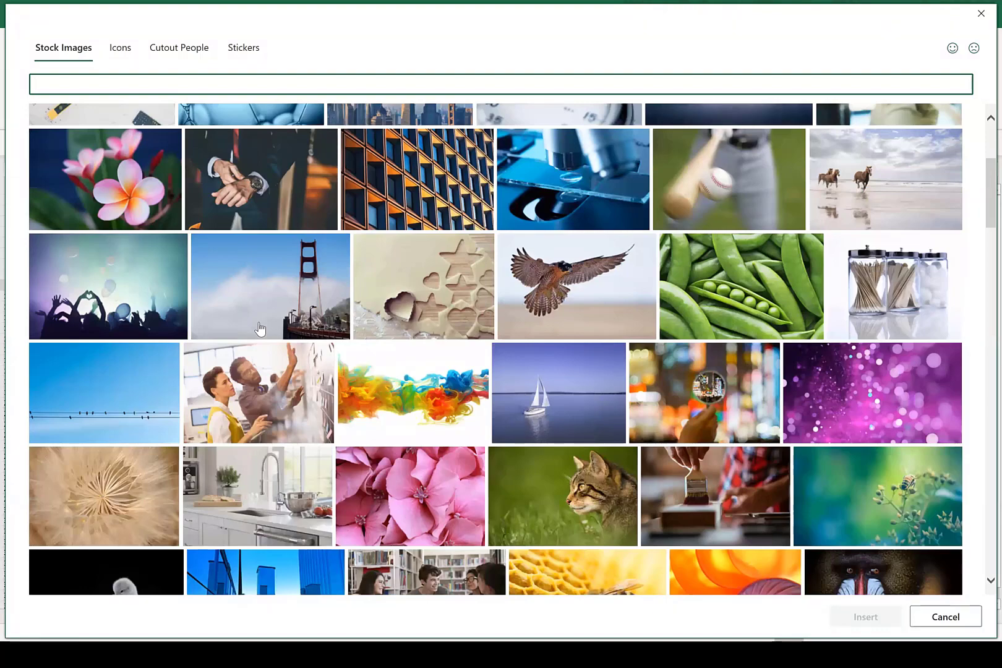
scroll(260, 328, "down", 3)
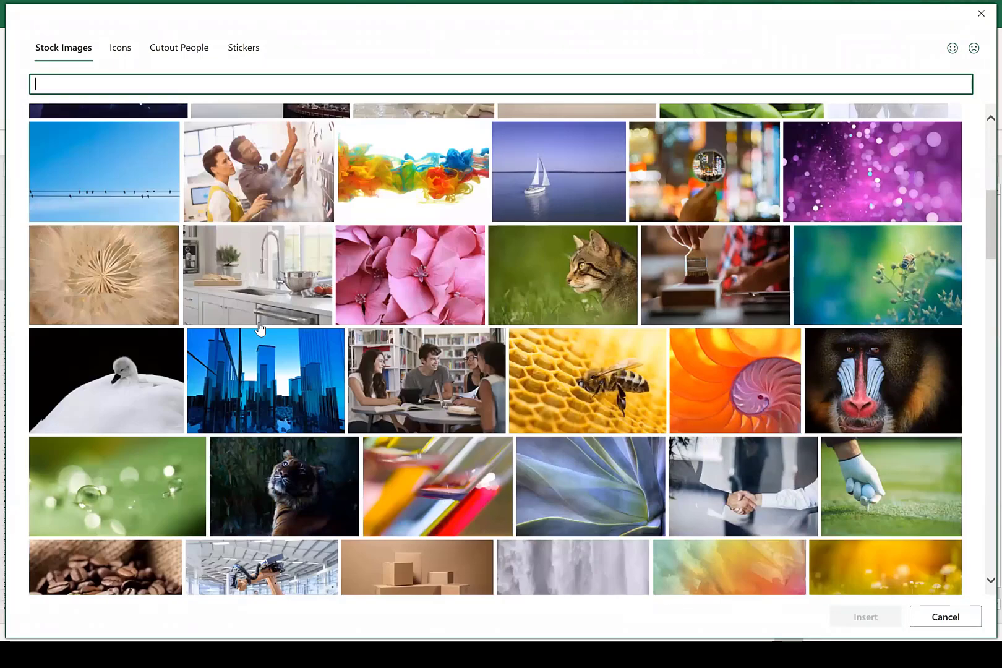
left_click(278, 397)
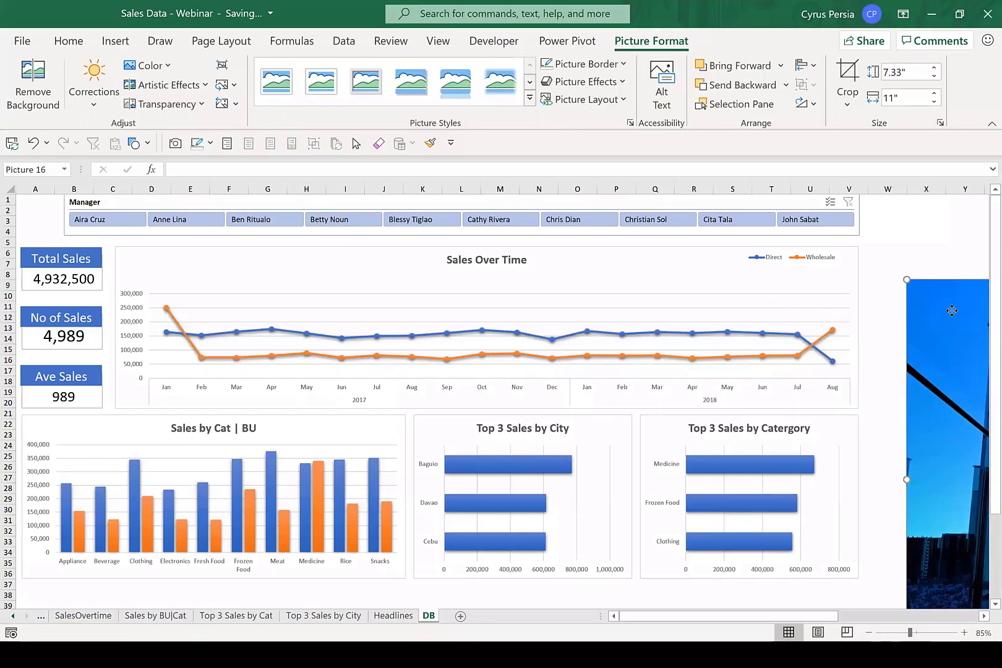
Move the skyscraper picture over the dashboard, widen it to about 15.64", and send it behind the charts and cards.
left_click_drag(952, 311, 8, 222)
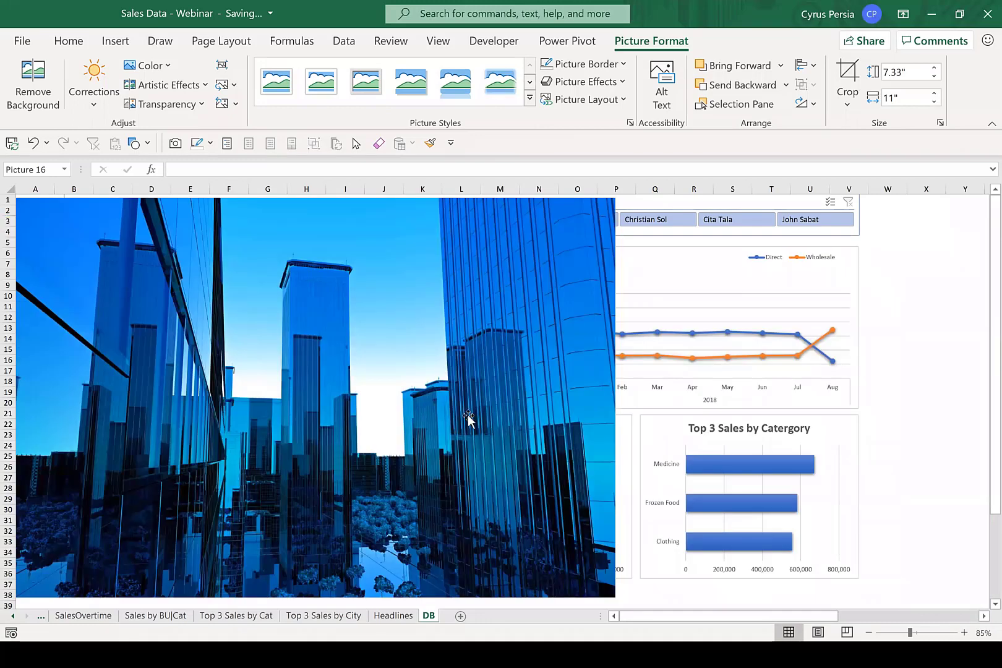
left_click_drag(872, 328, 623, 341)
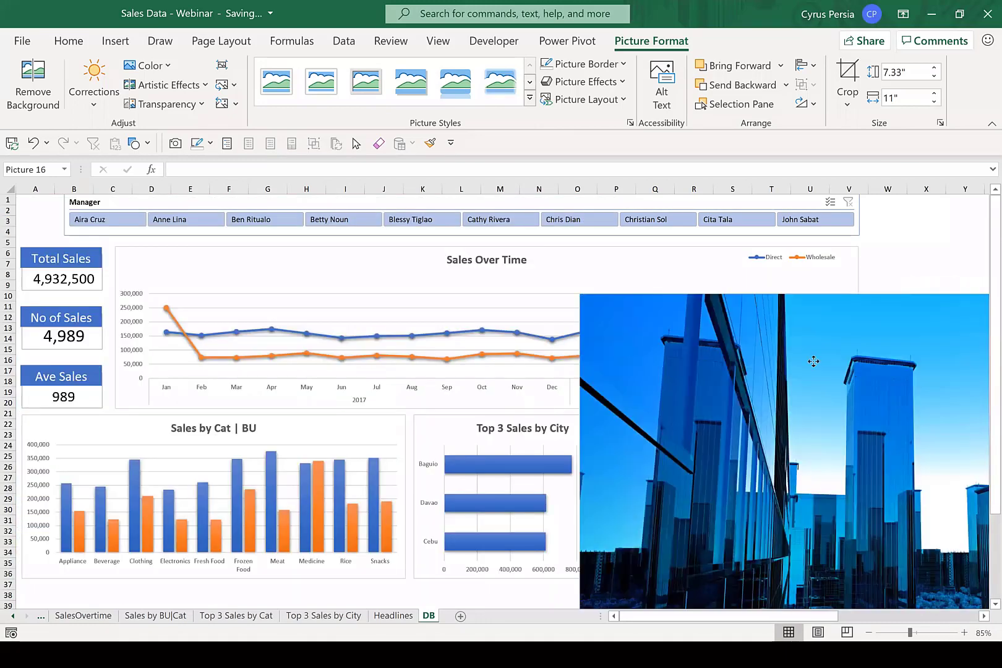
left_click_drag(815, 361, 326, 267)
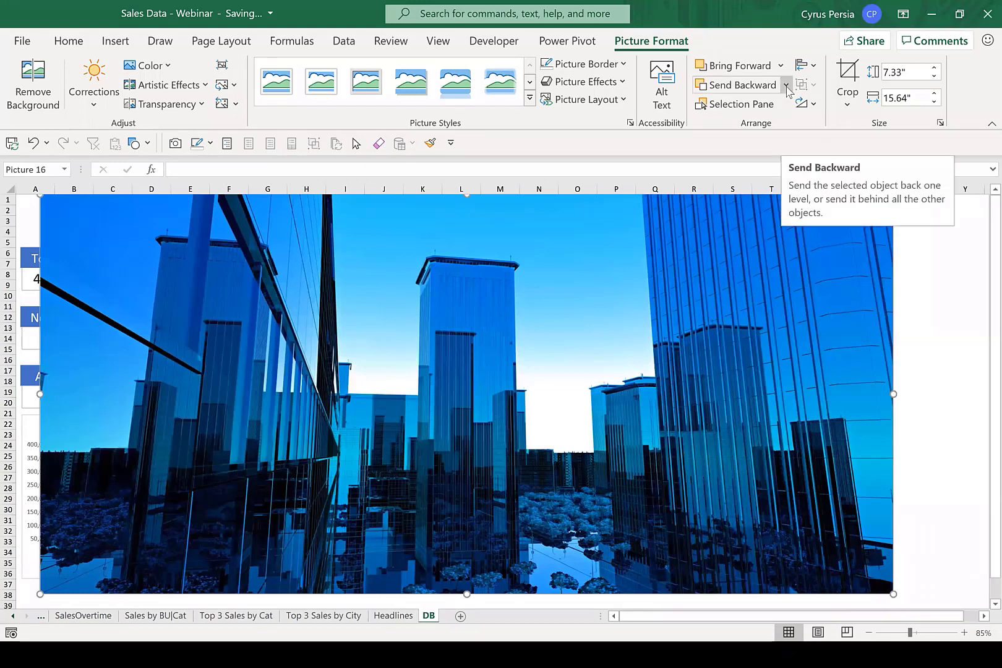
left_click(786, 86)
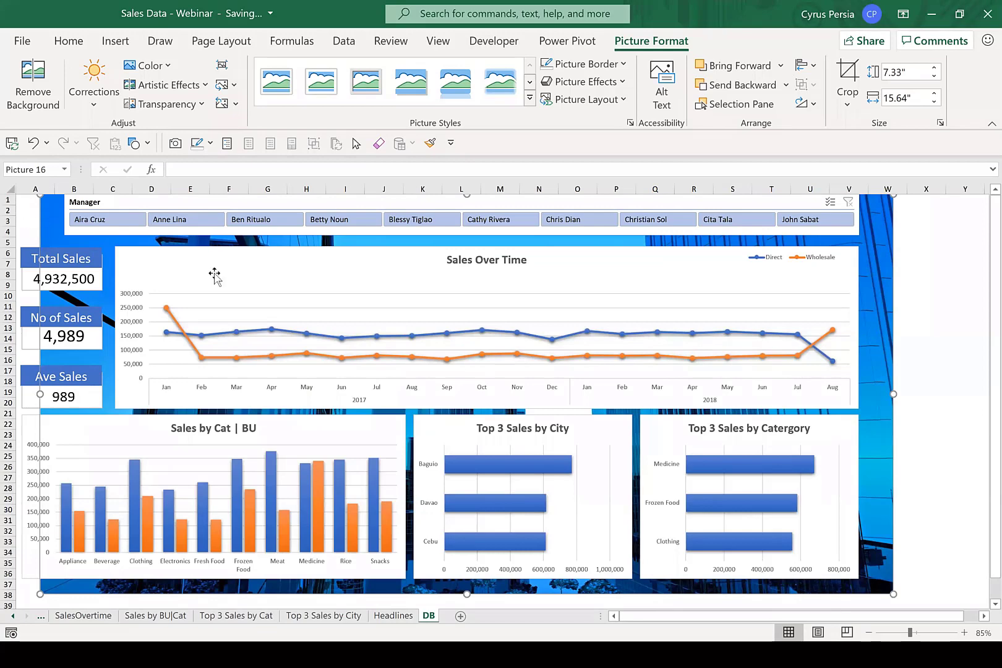
Enlarge the background picture to about 8.24" high by 16.57" wide and shift it to the sheet's left edge.
left_click_drag(893, 396, 941, 408)
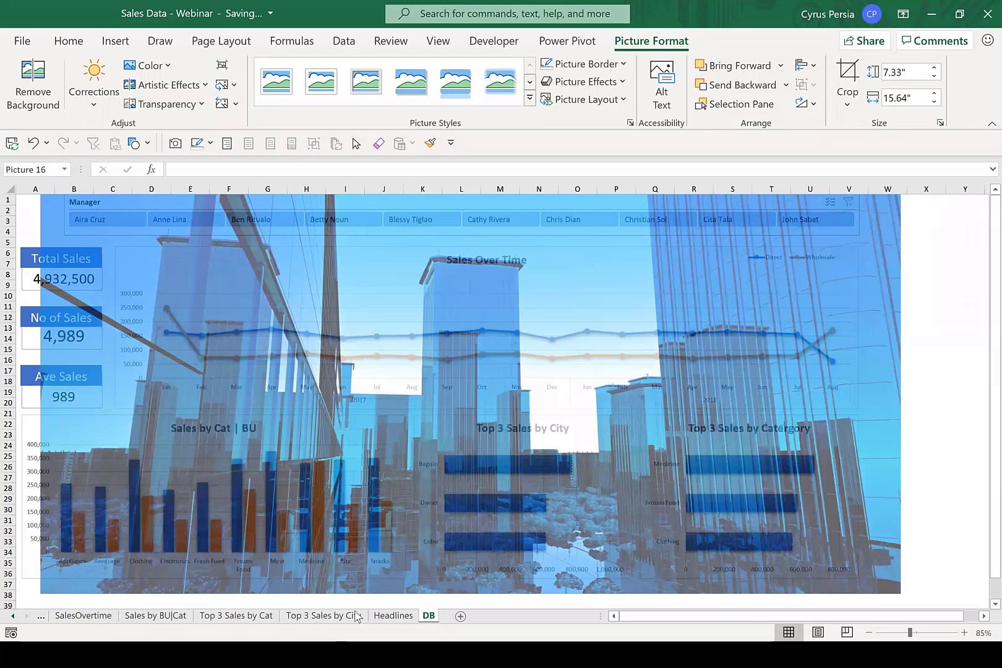
scroll(357, 616, "down", 3)
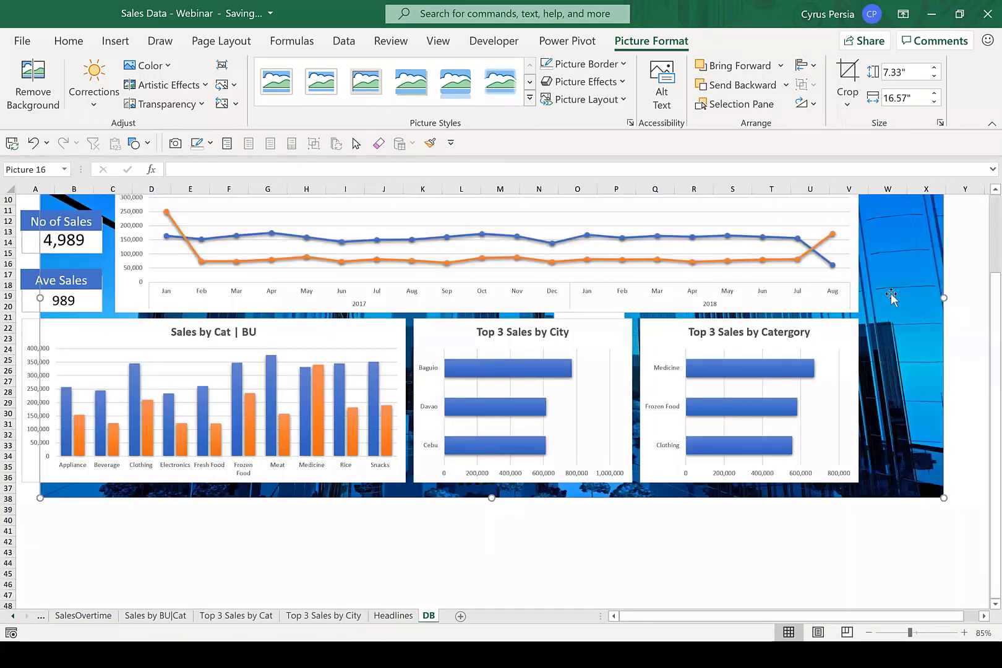
scroll(891, 295, "up", 3)
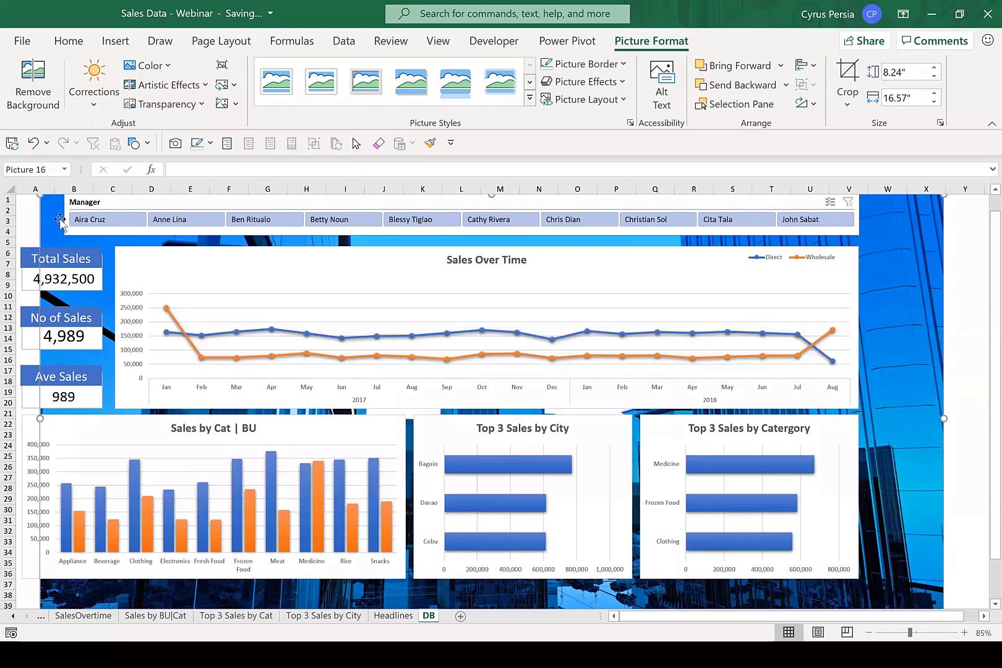
left_click_drag(52, 221, 9, 221)
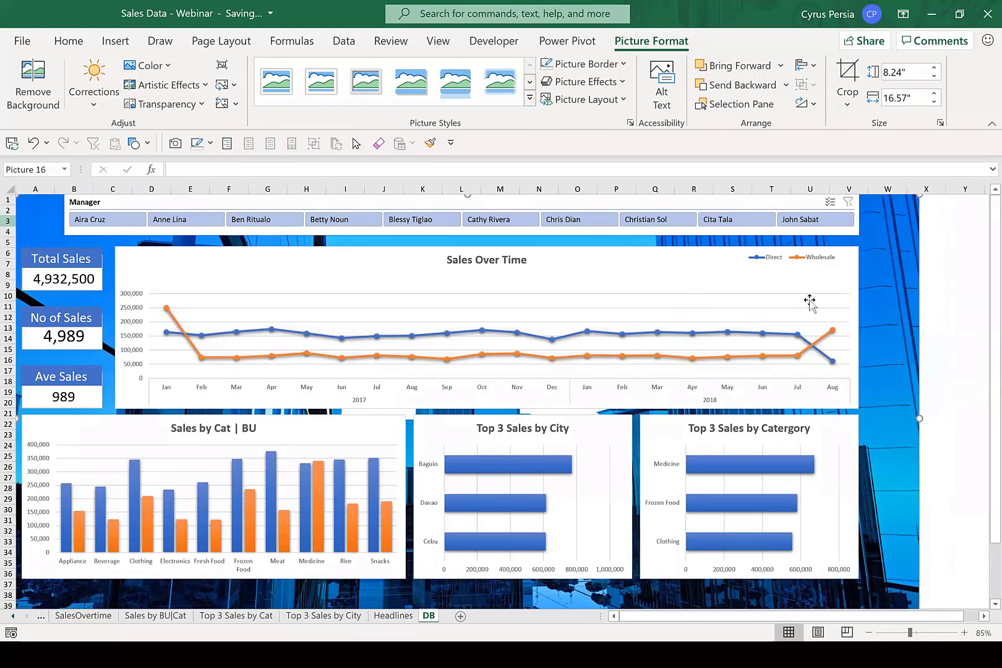
Delete the skyscraper picture from behind the dashboard.
scroll(880, 349, "down", 3)
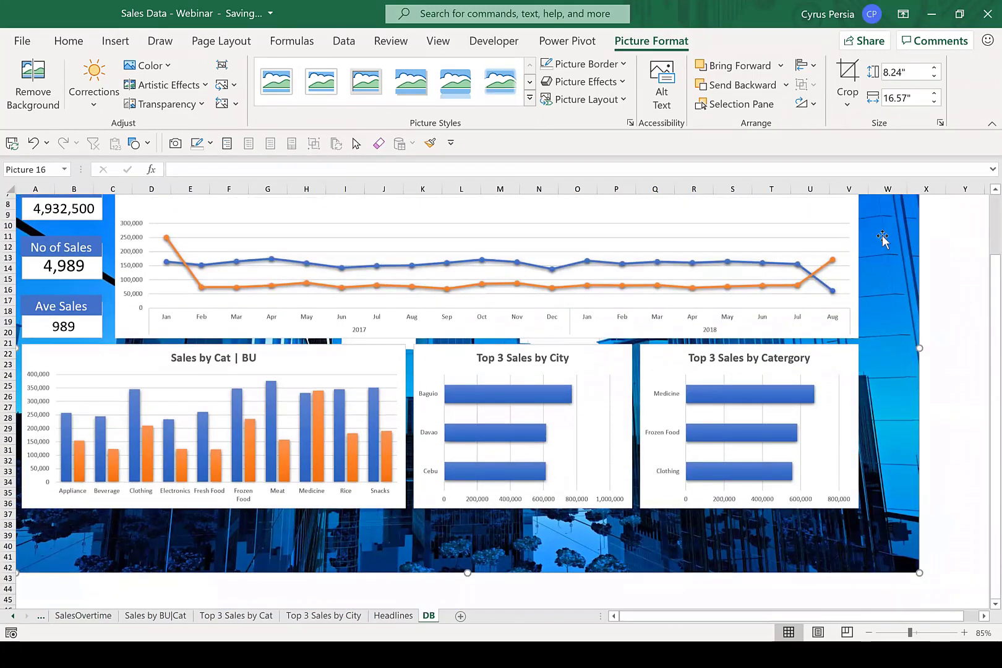
scroll(925, 343, "up", 3)
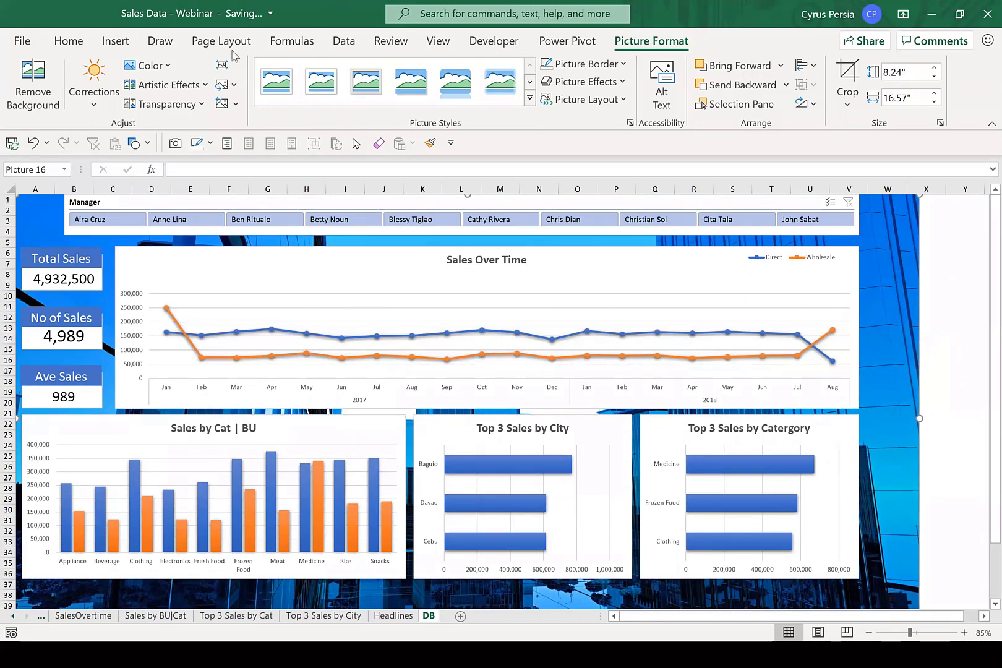
key("Delete")
Draw a rectangle about 5.28" high by 14.63" wide over the charts and fill it with a light blue theme color.
left_click(190, 112)
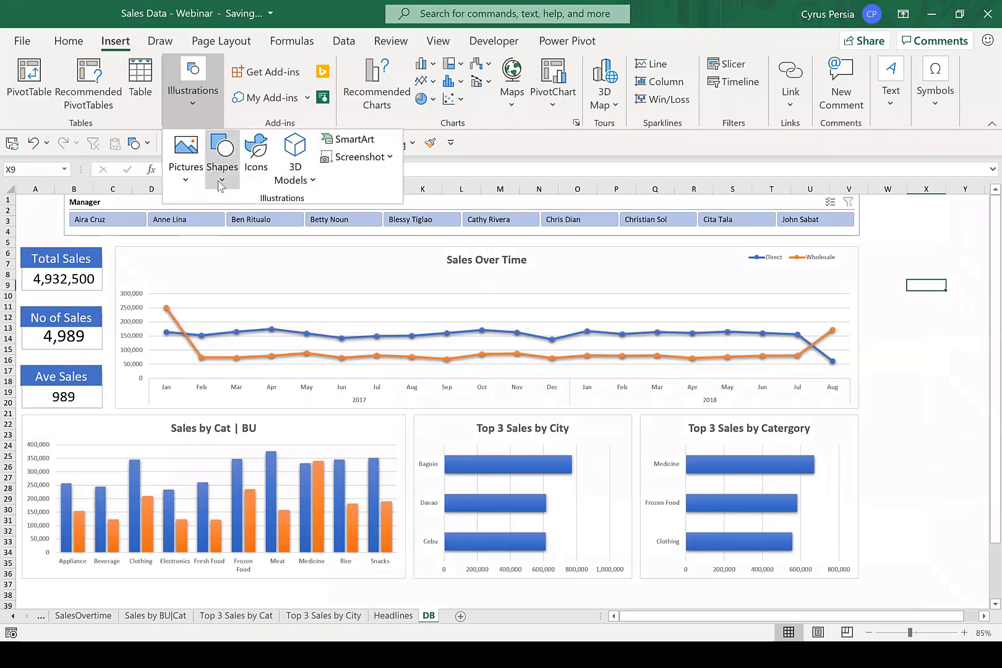
left_click(220, 184)
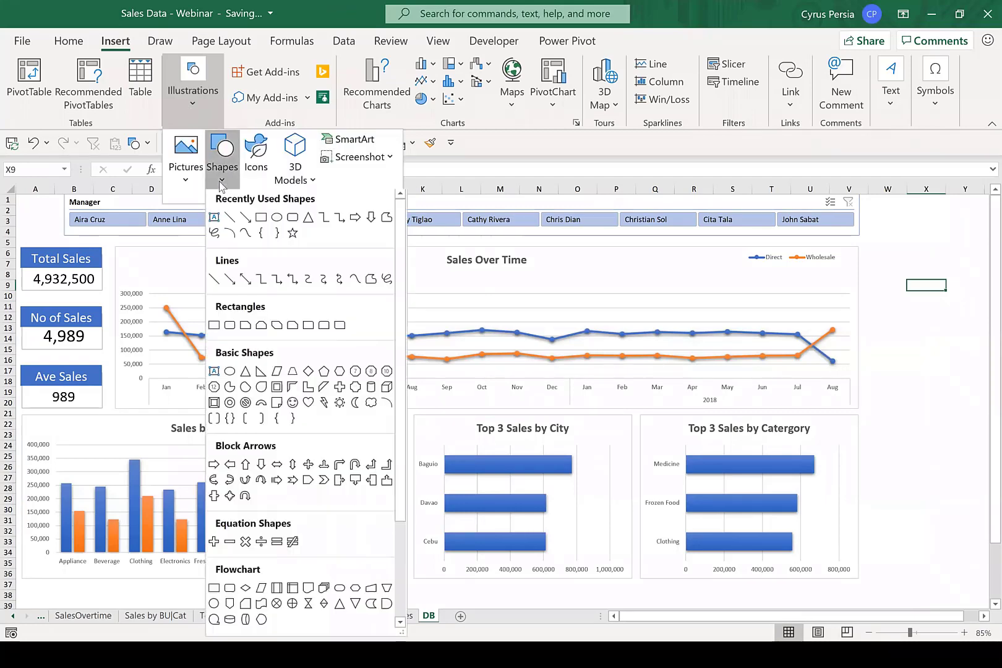
left_click(261, 221)
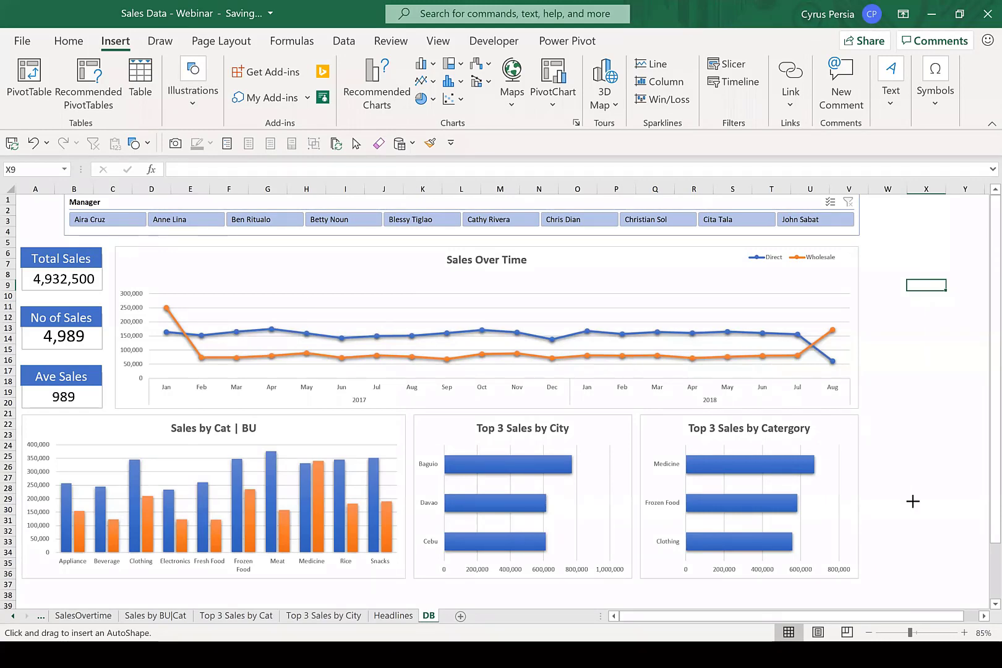
mouse_move(911, 530)
left_mouse_down()
mouse_move(649, 396)
mouse_move(114, 242)
left_mouse_up()
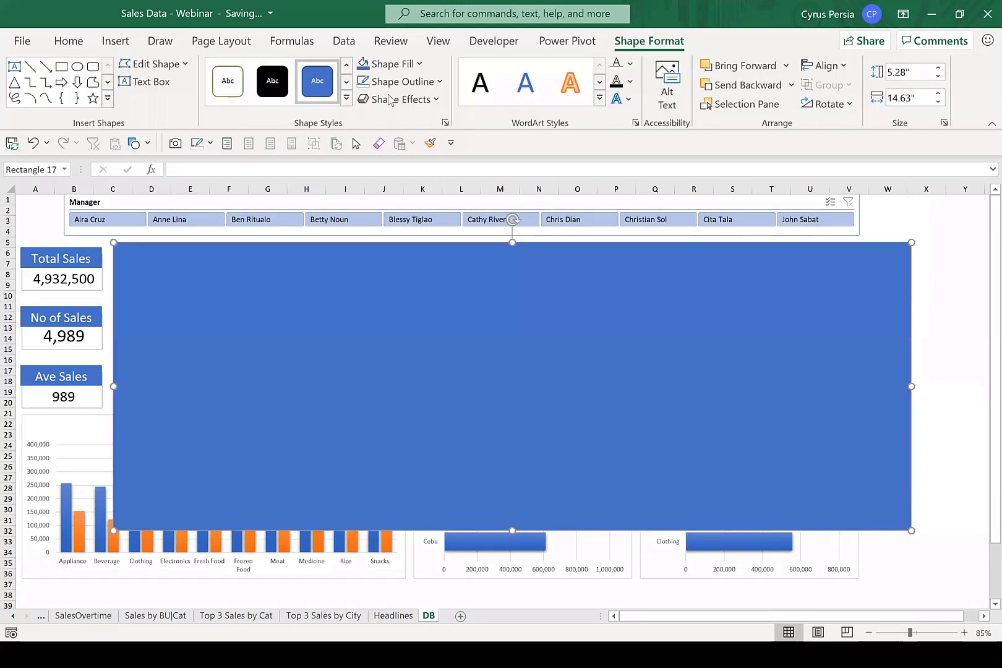
left_click(408, 63)
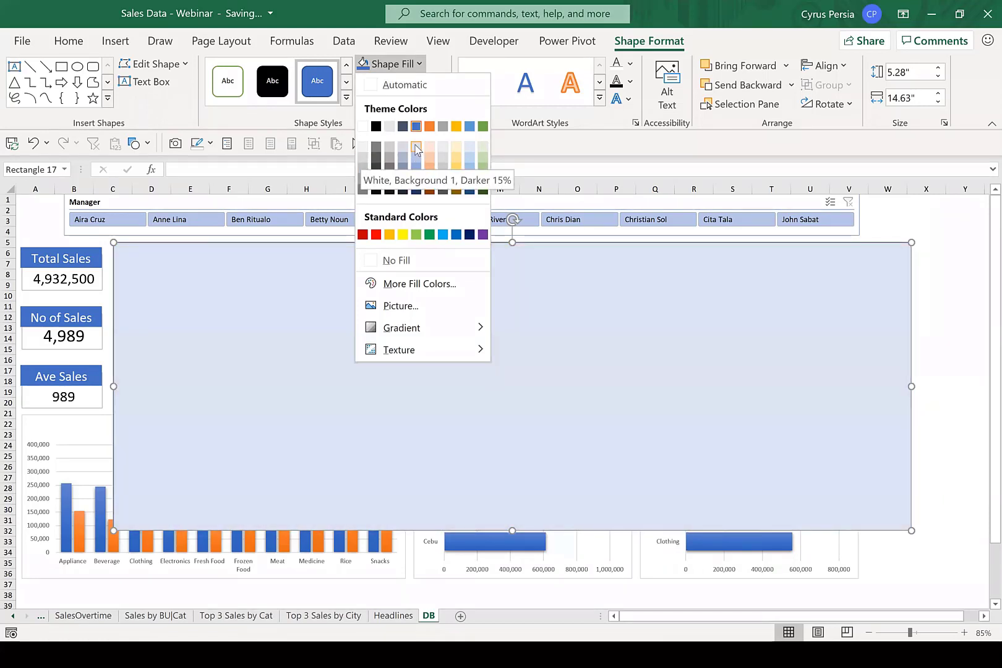
left_click(415, 159)
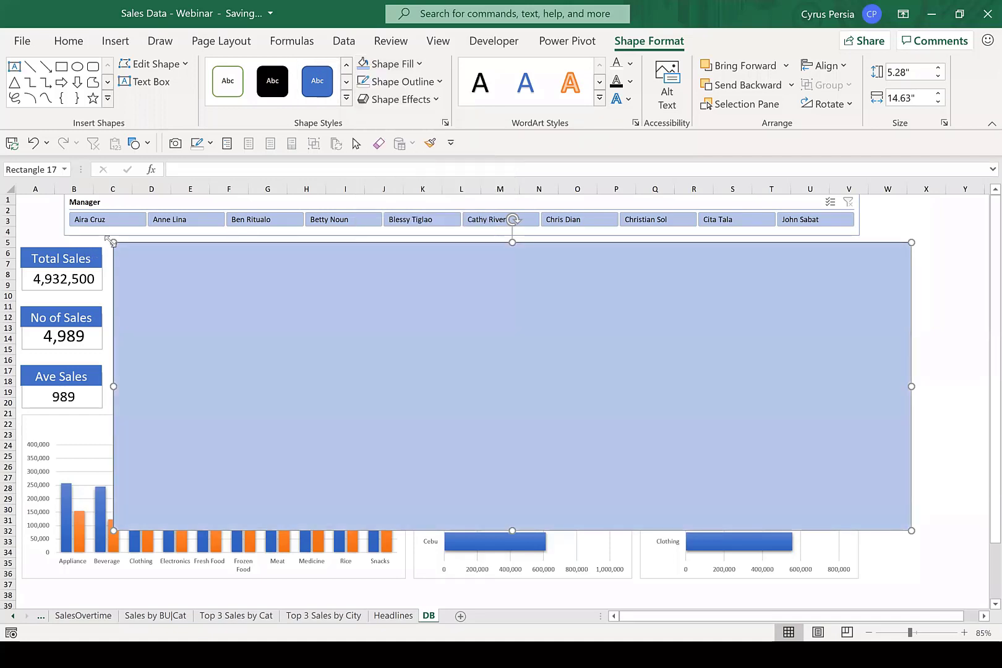
Enlarge the rectangle to about 7.53" high by 15.97" wide and send it behind all the dashboard objects.
left_click_drag(109, 239, 41, 222)
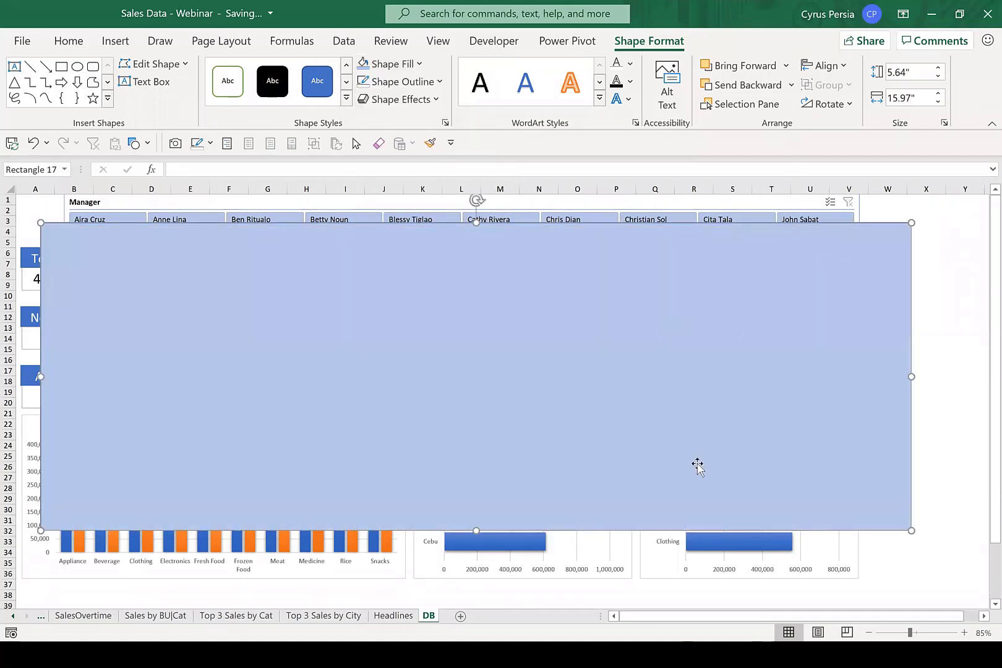
left_click_drag(475, 529, 476, 620)
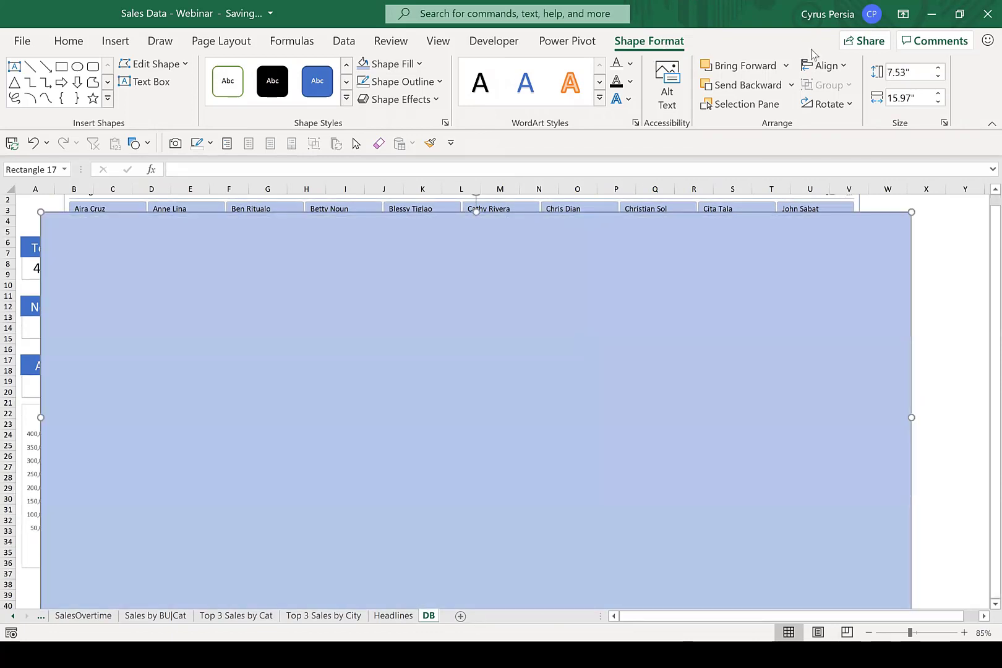
left_click(792, 85)
left_click(764, 131)
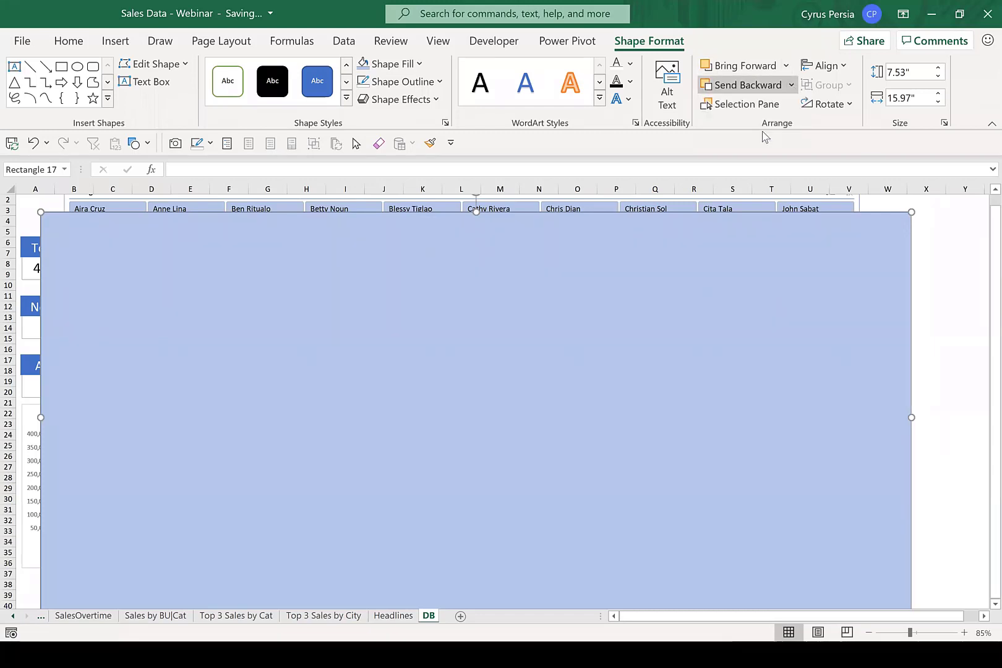
Move the background rectangle to the sheet's upper-left corner and enlarge it to about 8.74" high by 20.66" wide.
left_click_drag(870, 317, 843, 293)
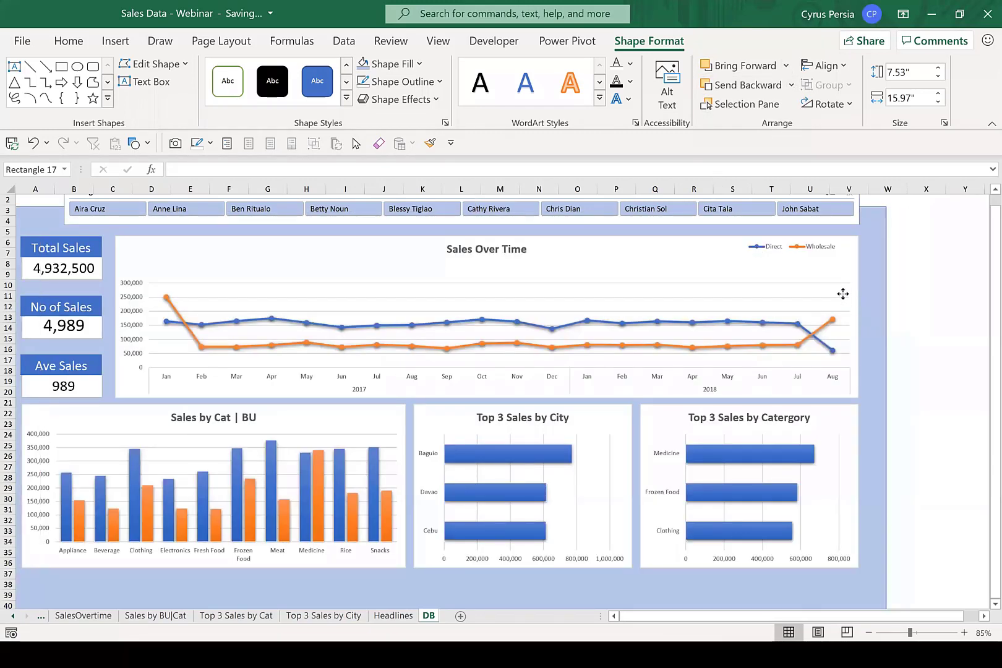
scroll(947, 504, "down", 1)
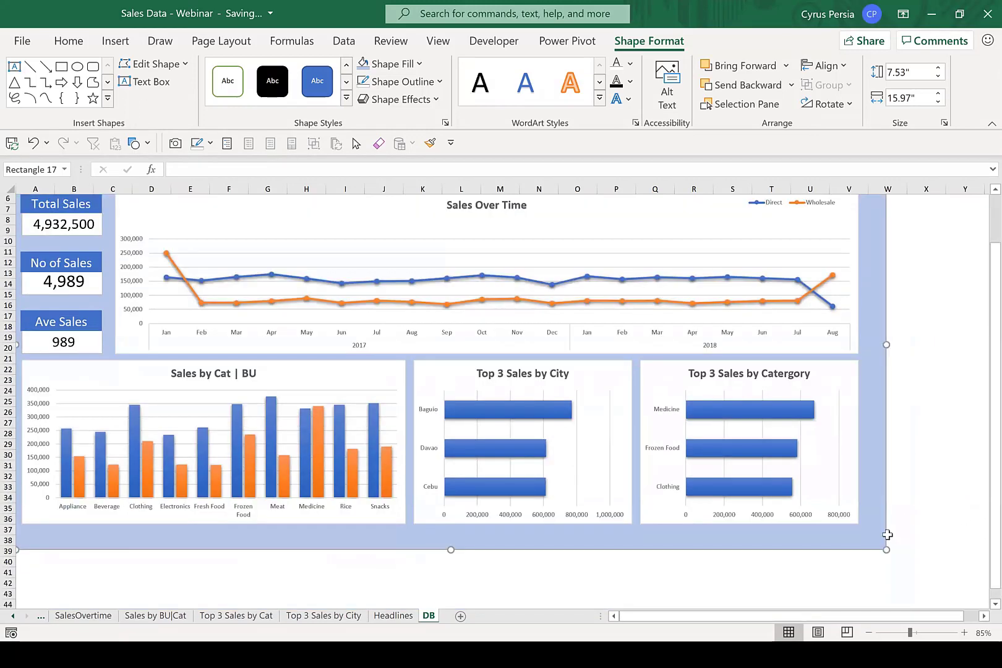
left_click_drag(886, 533, 960, 596)
scroll(977, 474, "up", 2)
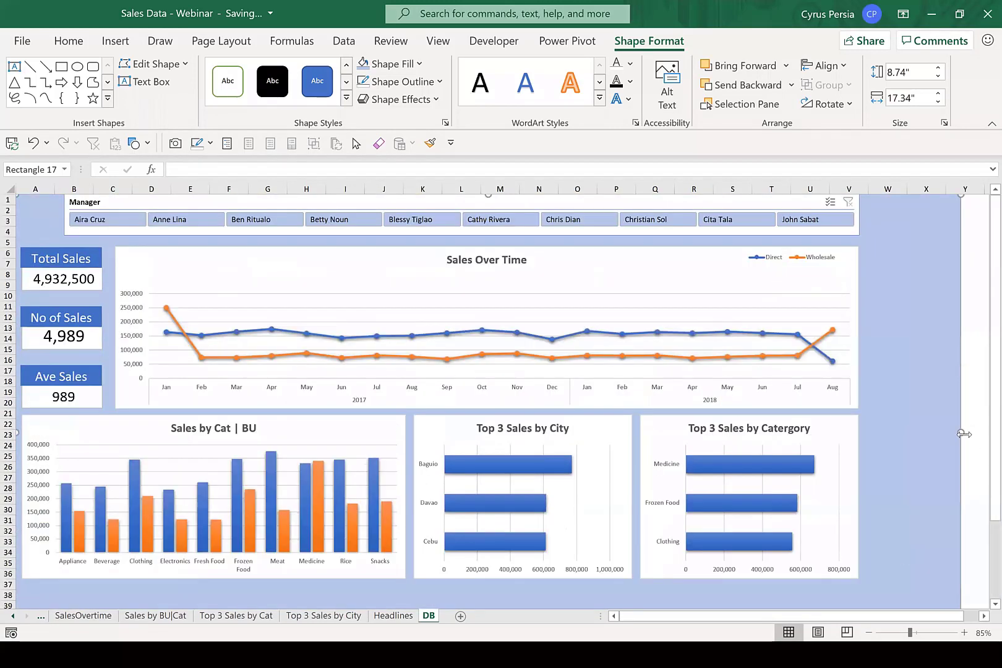
scroll(681, 427, "right", 2)
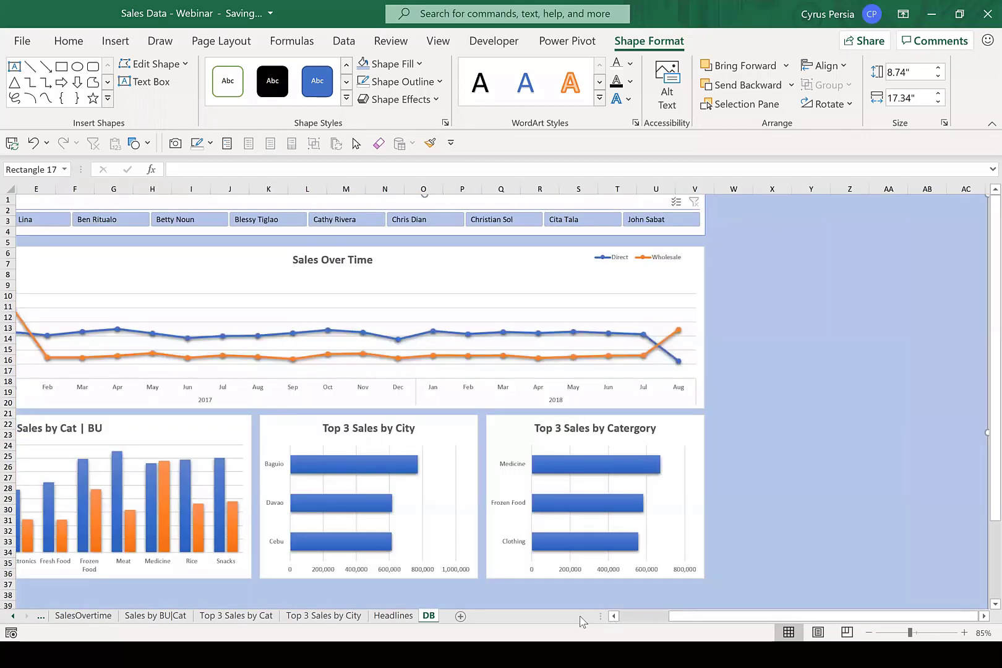
scroll(527, 492, "left", 2)
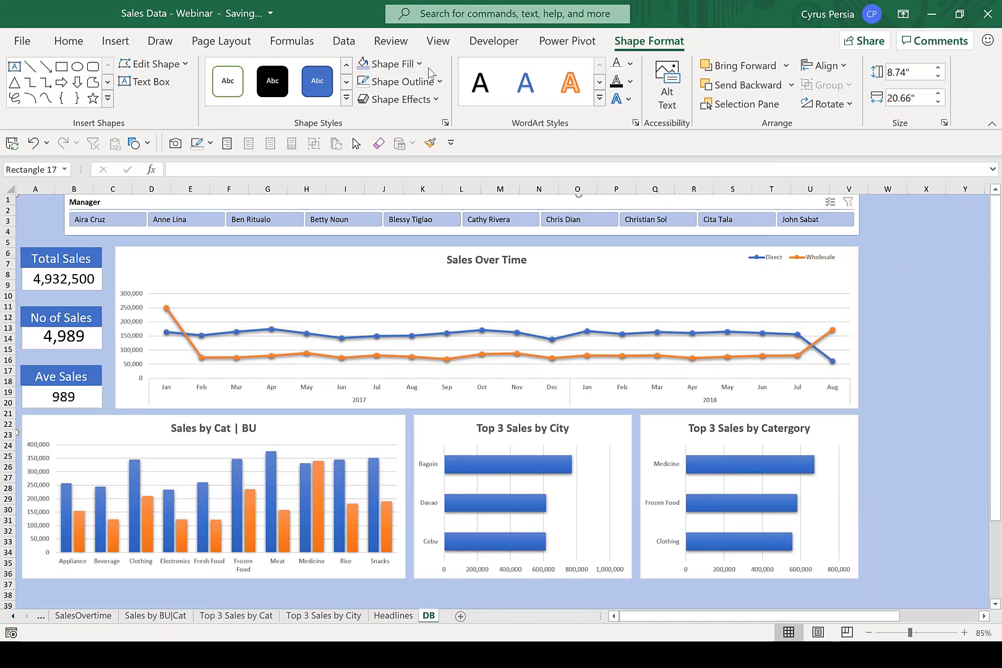
Fill the background rectangle with Blue, Accent 5, Darker 50%.
left_click(408, 64)
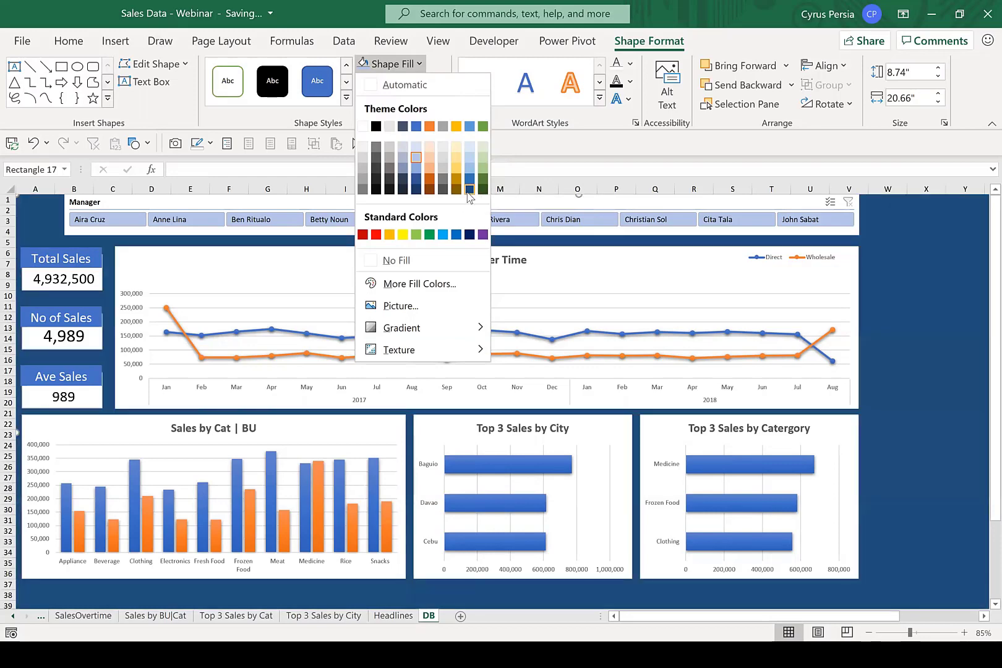
left_click(469, 190)
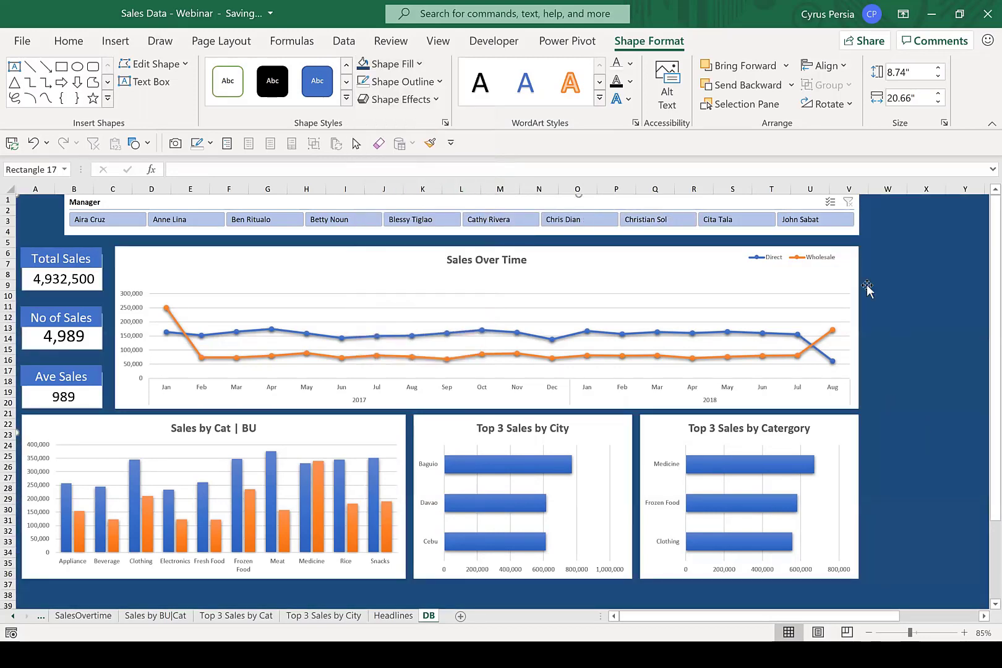
left_click(419, 64)
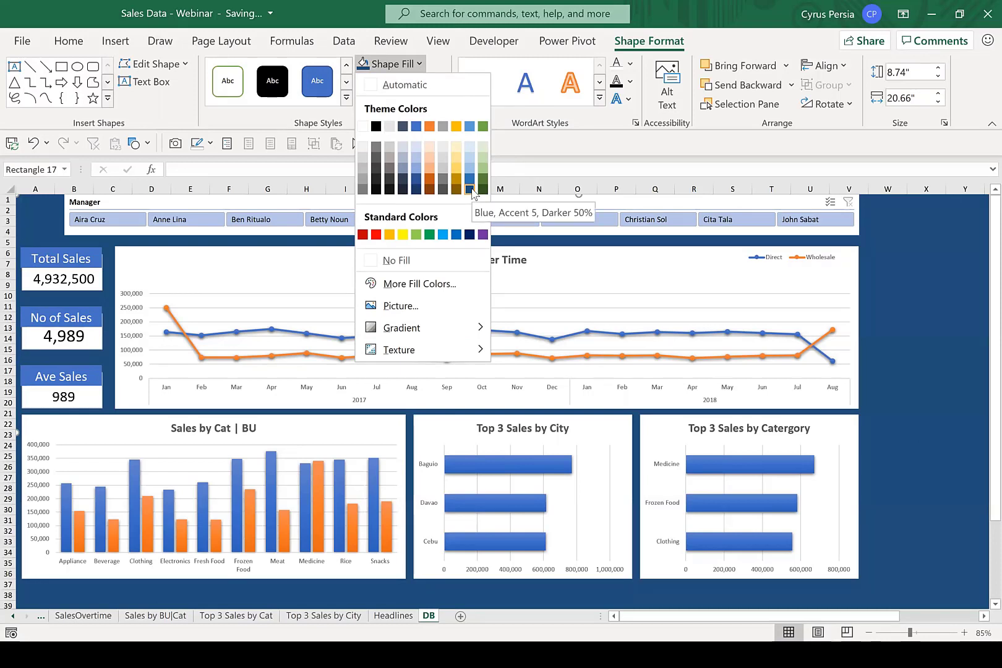
left_click(931, 325)
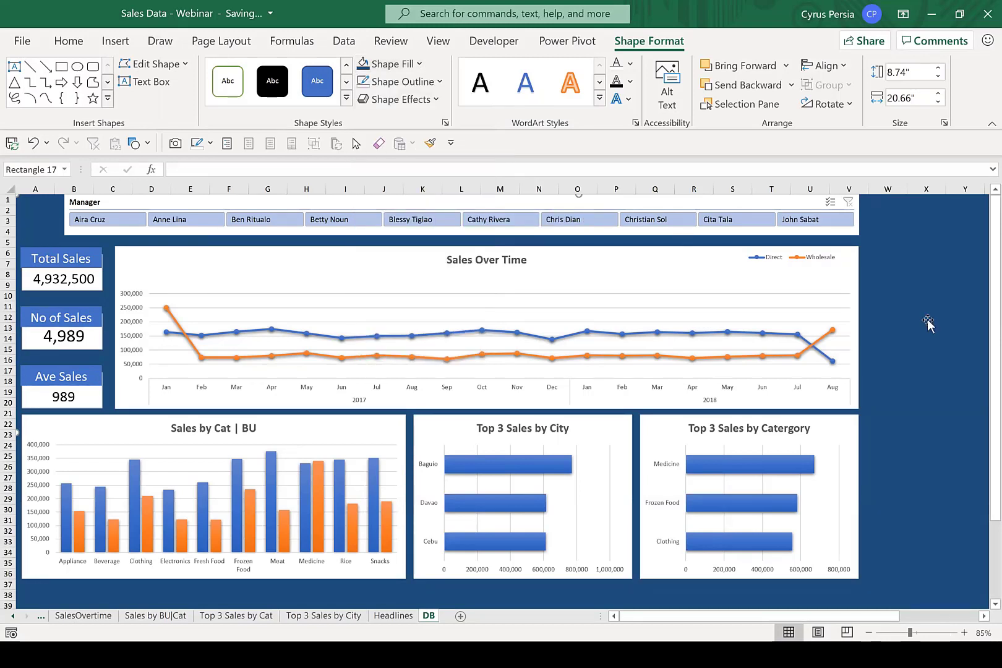
scroll(928, 323, "down", 2)
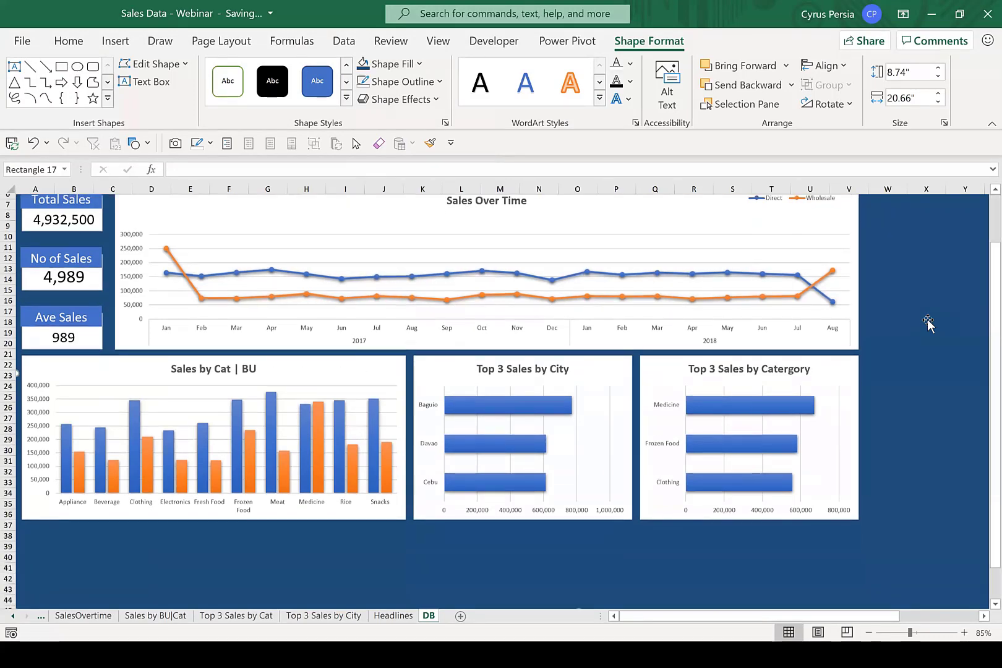
Filter the dashboard to the last manager in the Manager slicer, and clear the slicer's filter.
scroll(928, 323, "up", 2)
left_click(826, 223)
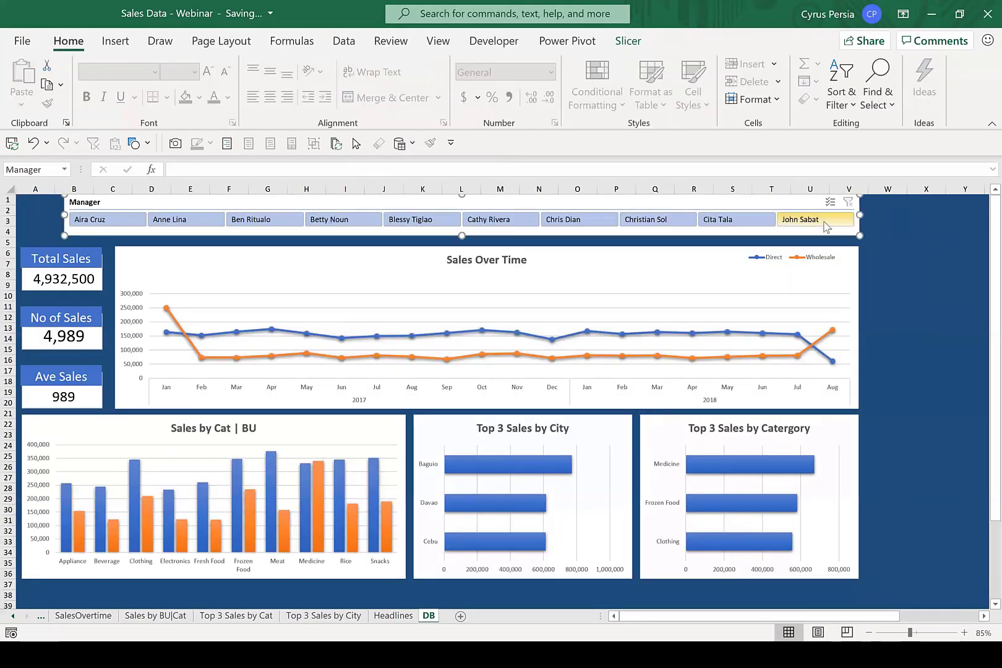
left_click(824, 220)
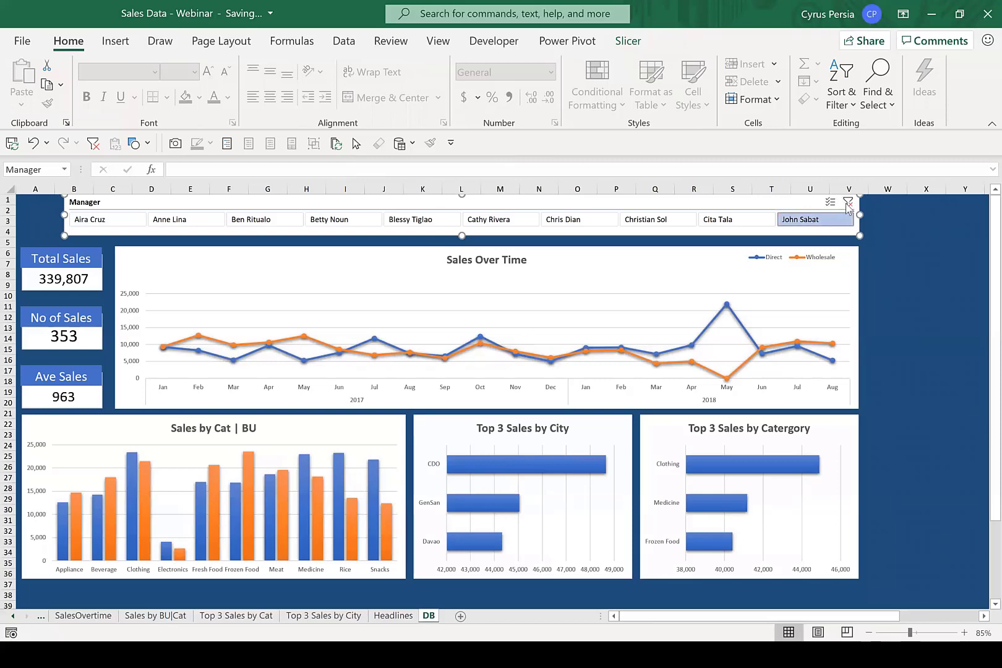
left_click(847, 202)
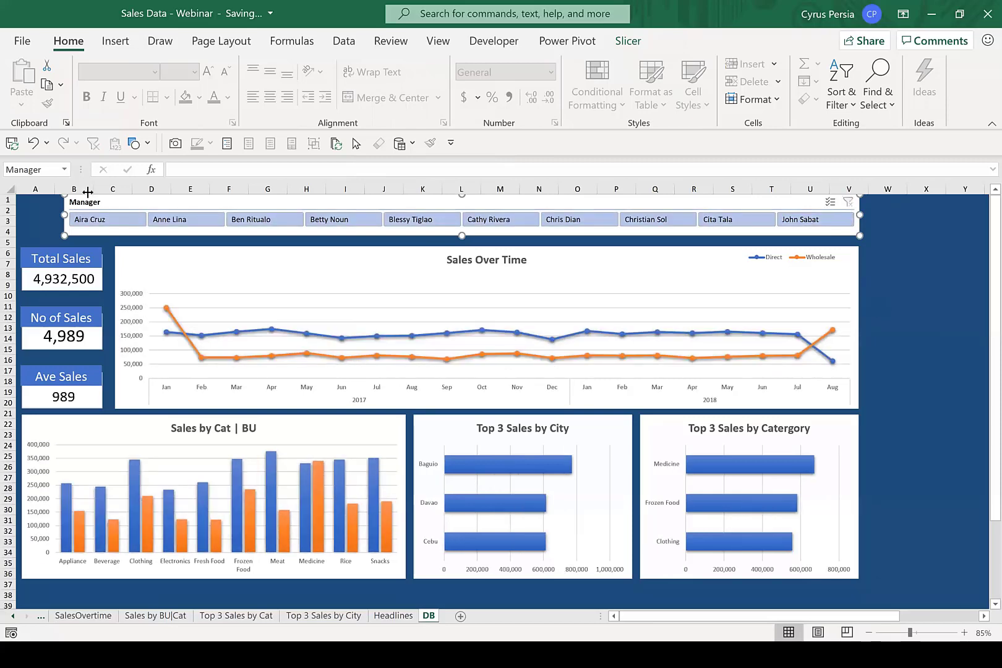
Filter the dashboard by the first, fifth and sixth managers in turn with the Manager slicer, and clear its filter.
left_click(129, 219)
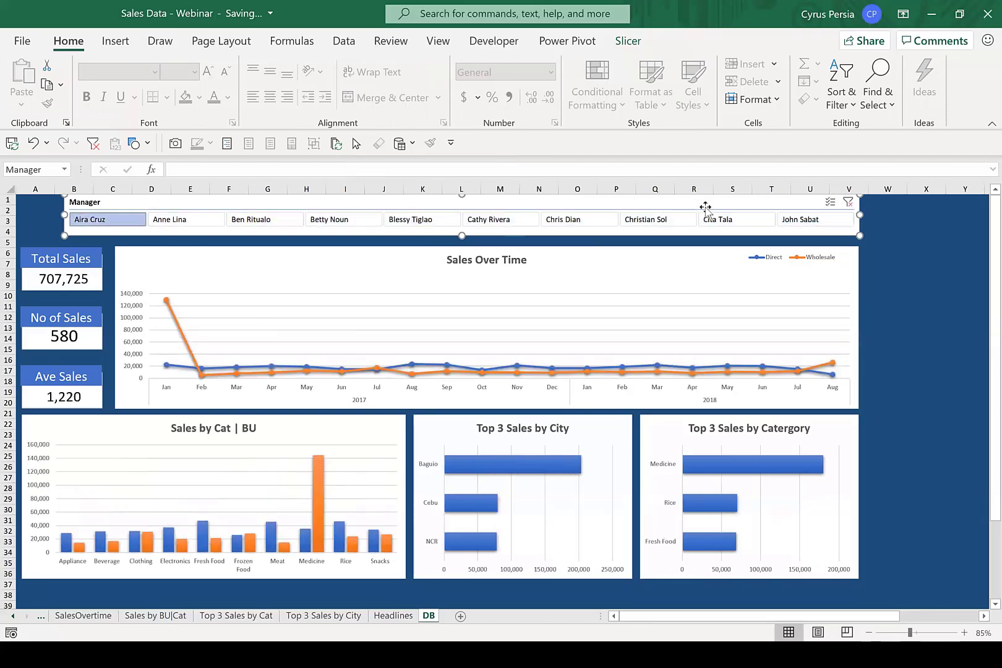
left_click(434, 221)
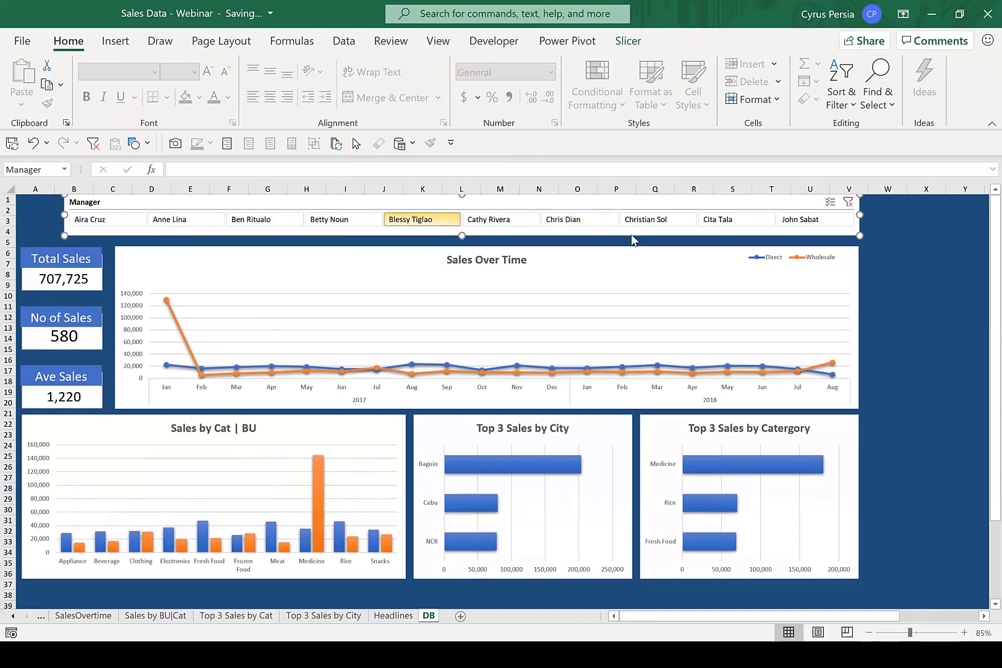
left_click(498, 218)
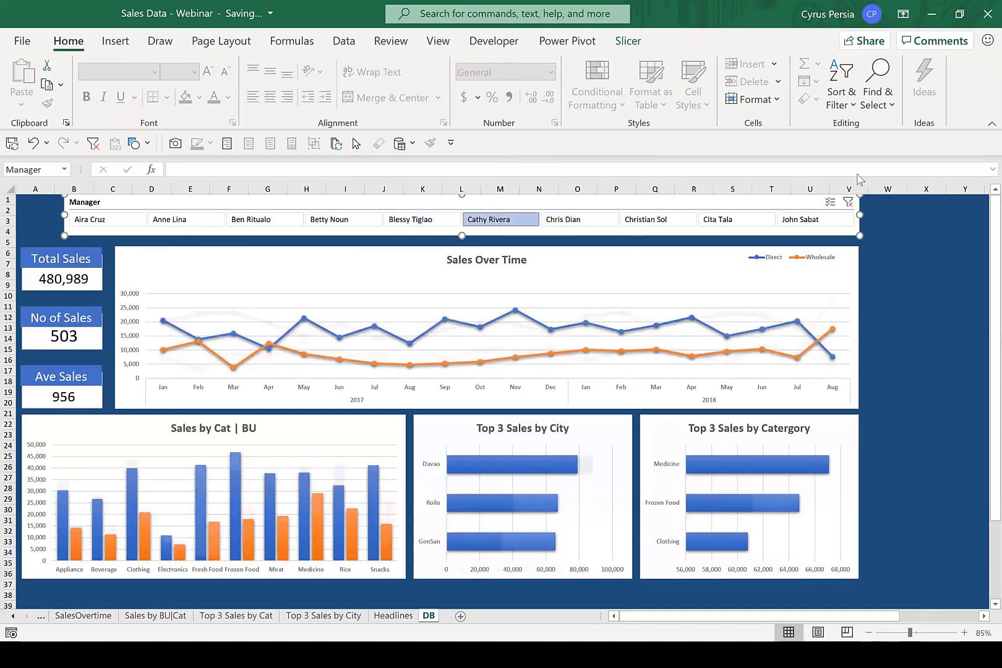
left_click(848, 201)
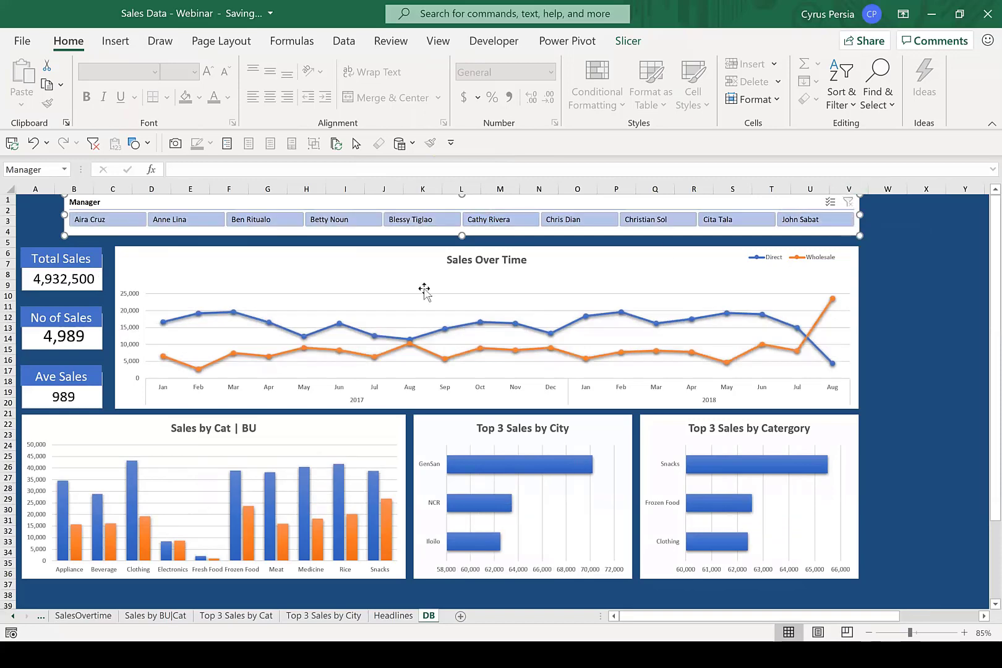
mouse_move(403, 342)
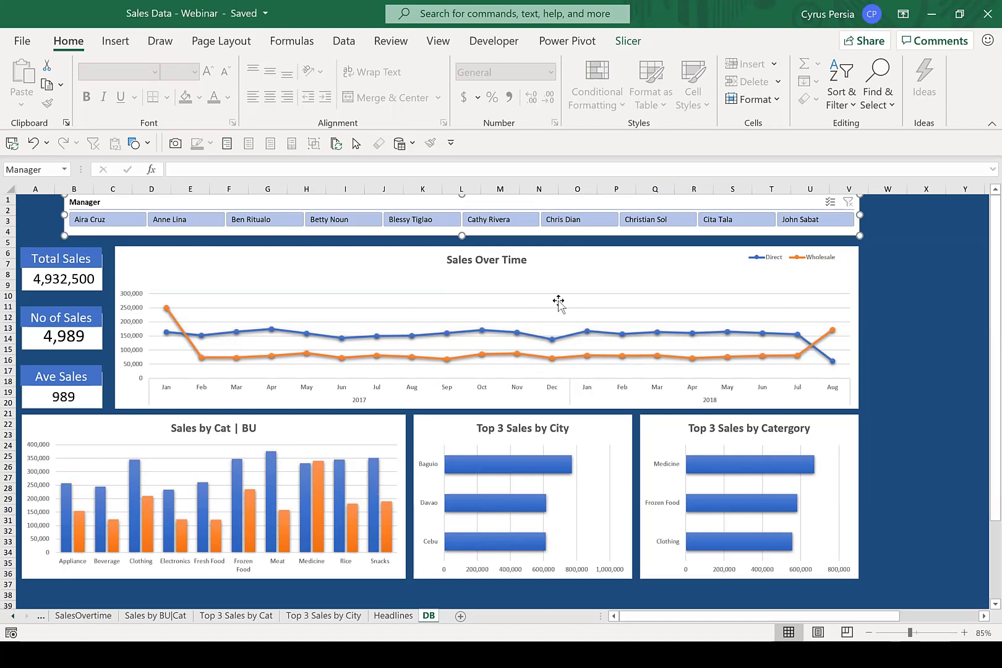
Insert the bold baby onesie icon with a heart from the built-in icon library onto the dashboard.
left_click(115, 42)
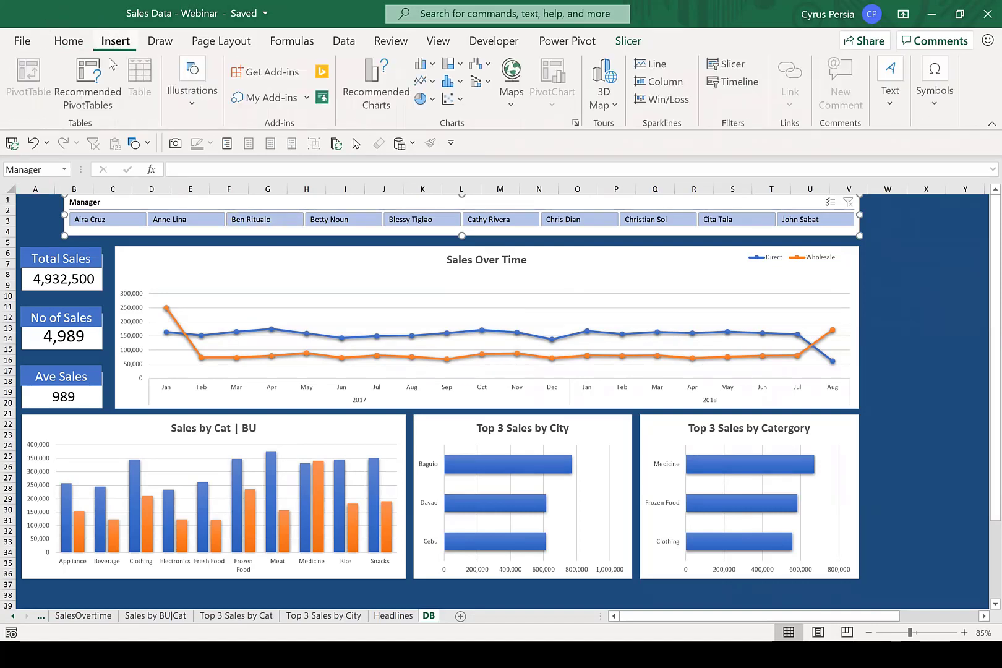
left_click(198, 106)
left_click(181, 178)
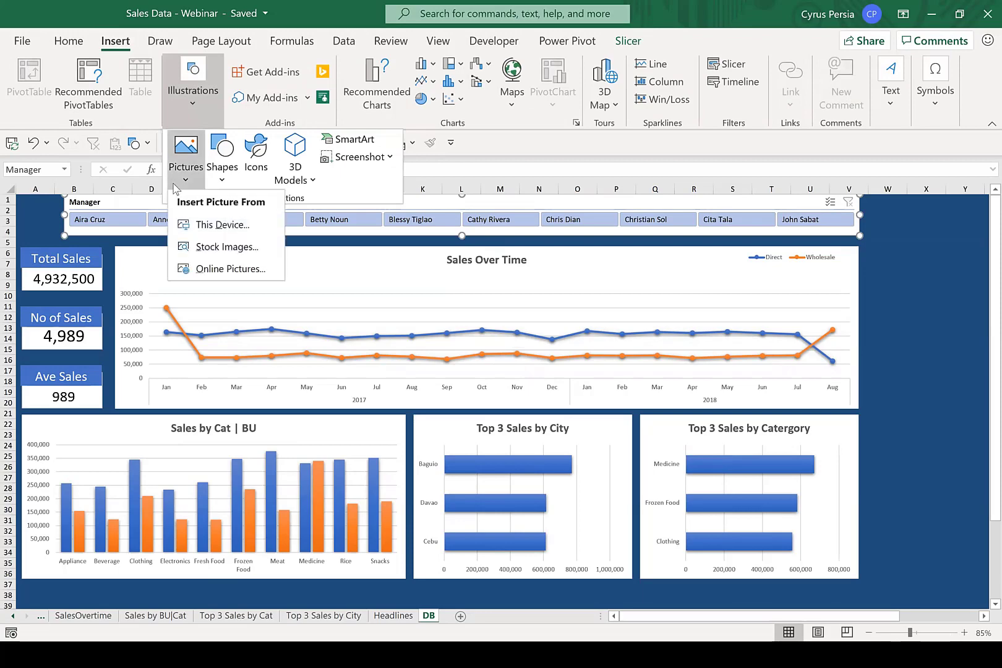
left_click(230, 270)
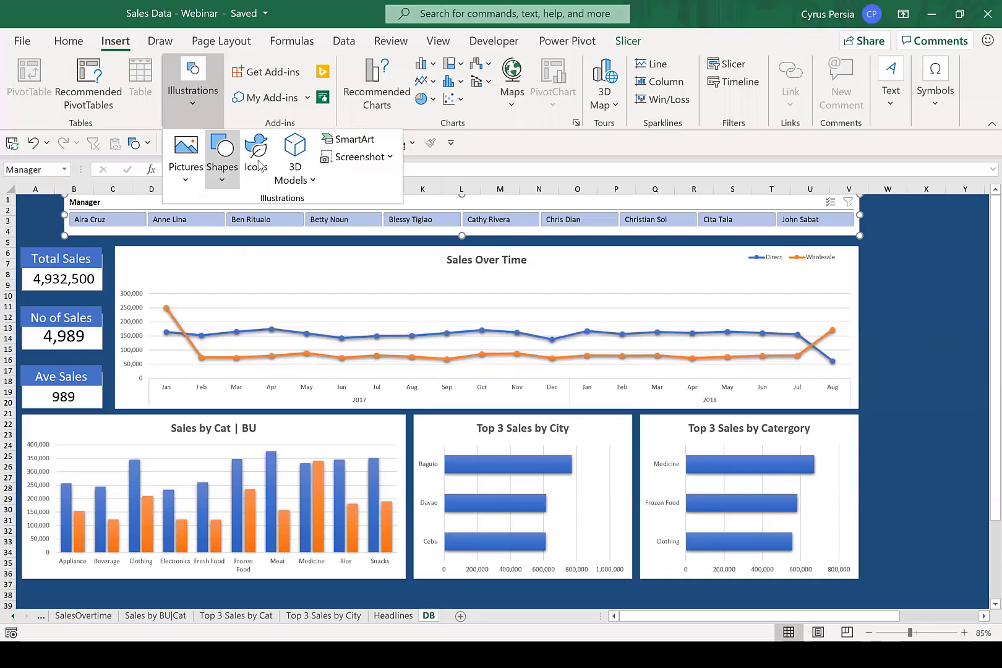
left_click(259, 164)
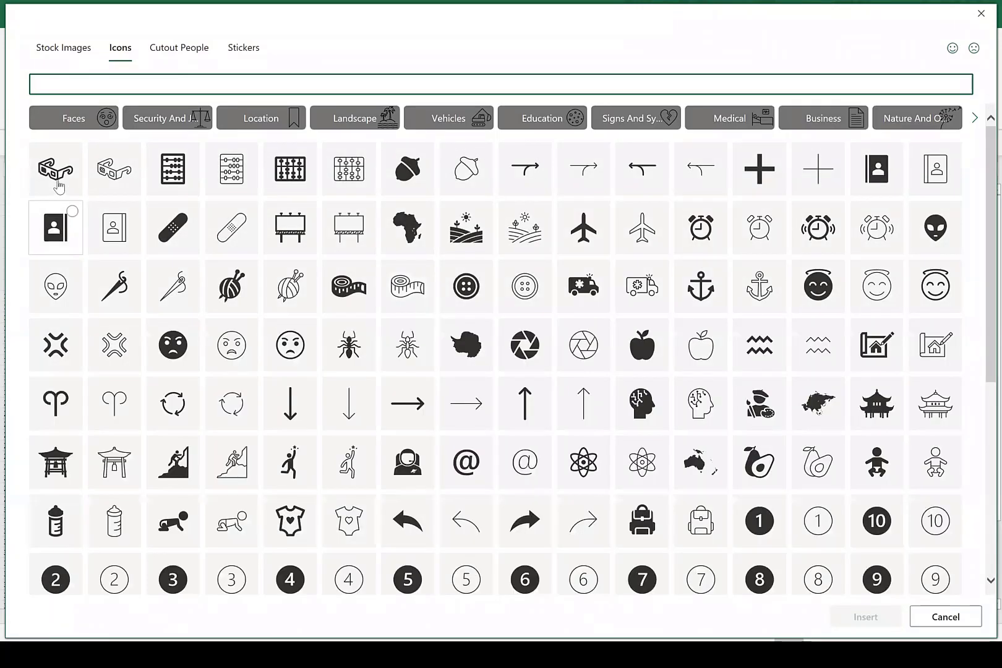
scroll(725, 471, "down", 1)
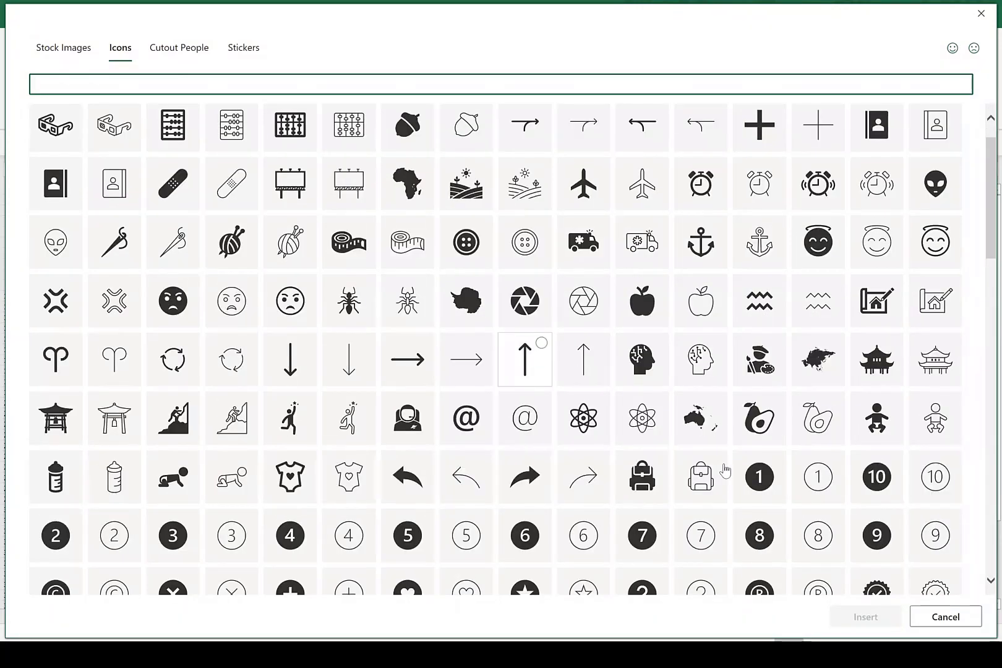
scroll(724, 472, "down", 1)
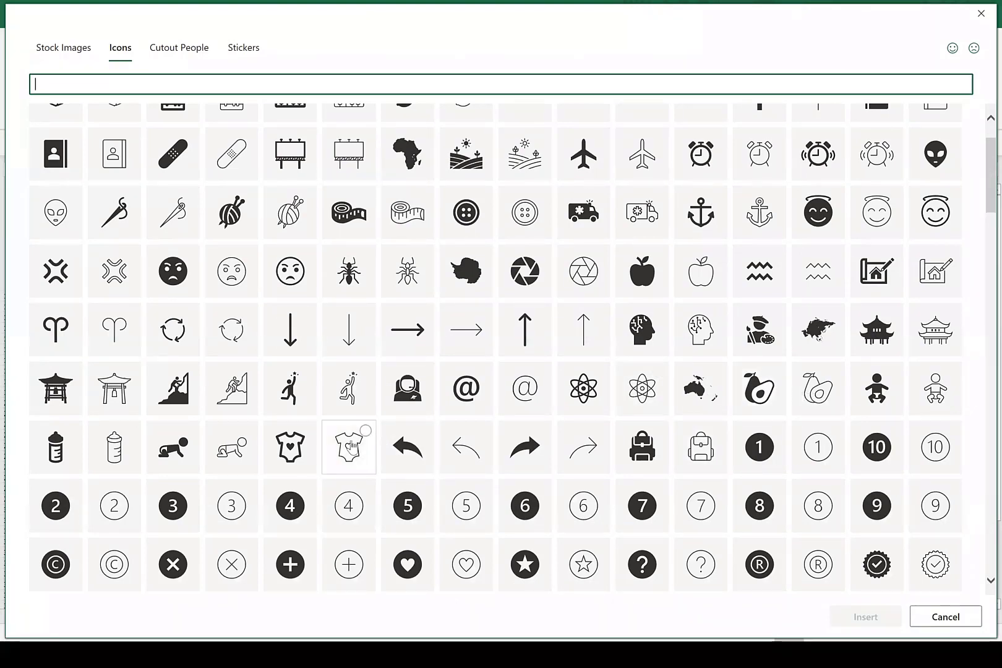
left_click(309, 431)
left_click(279, 458)
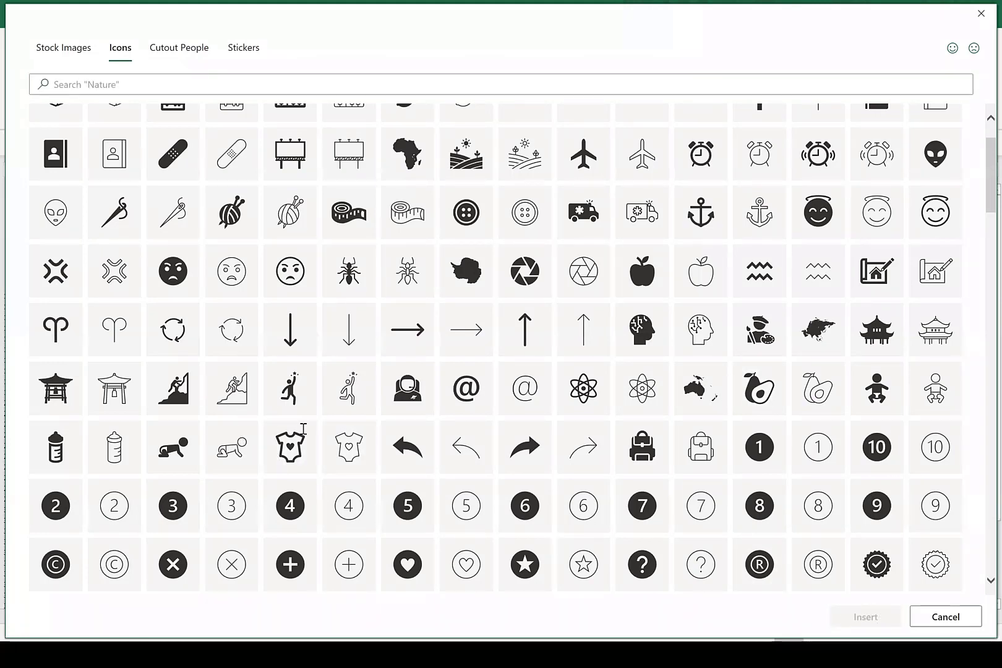
left_click(290, 457)
left_click(833, 618)
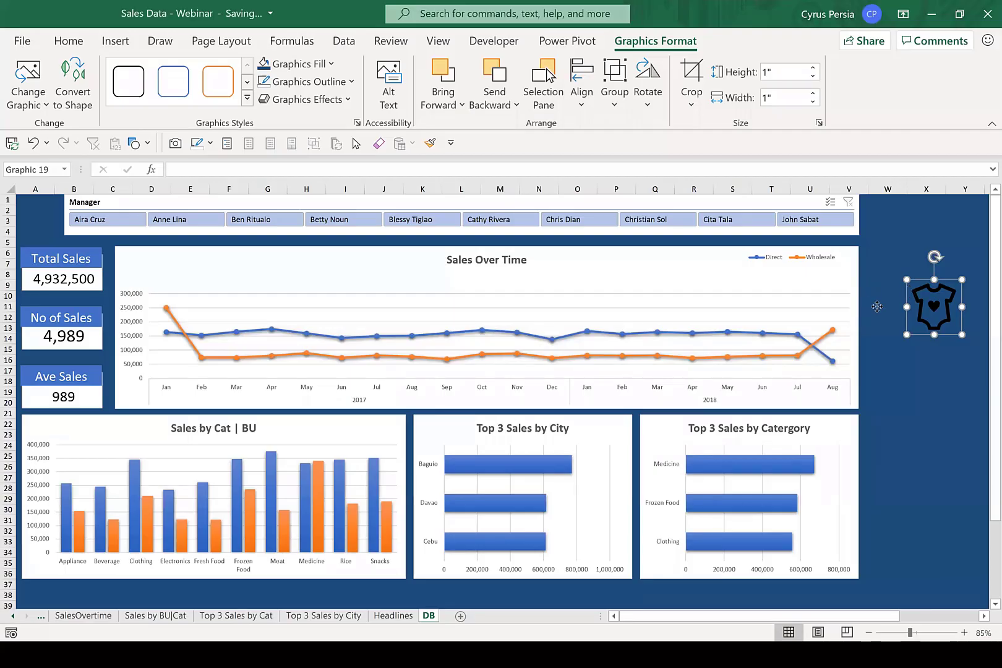
Move the onesie icon to the upper-right corner of the Top 3 Sales by Catergory chart and fill it with theme orange.
left_click_drag(908, 291, 850, 418)
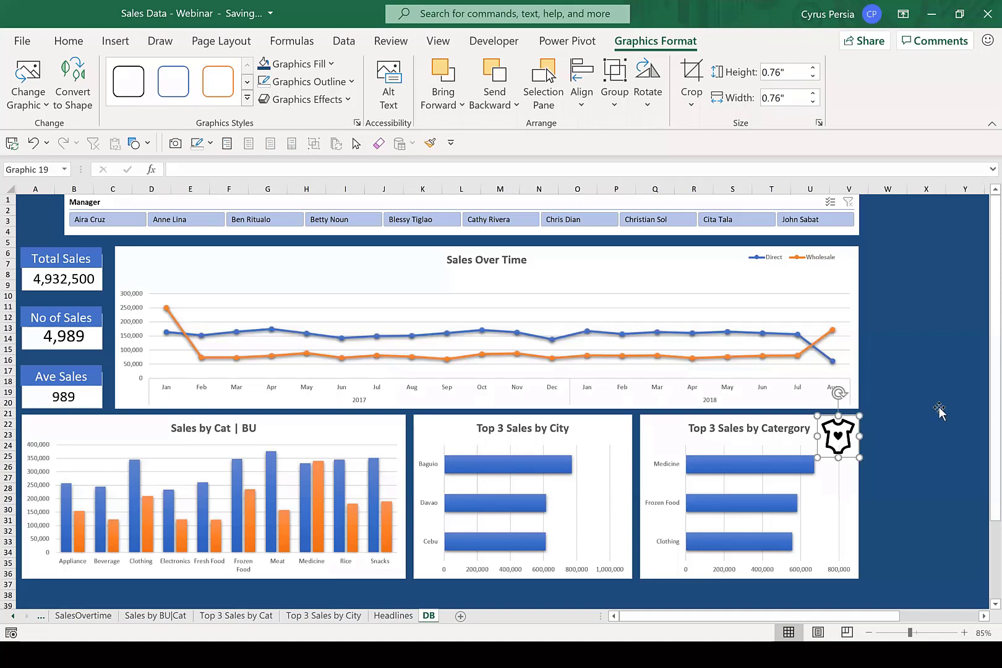
left_click(331, 64)
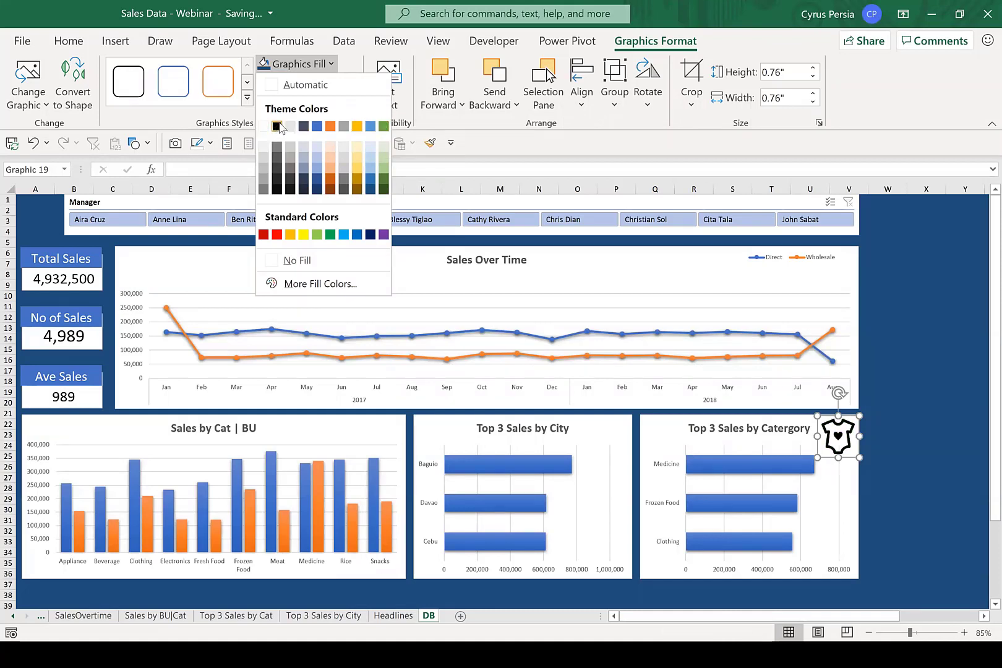
left_click(330, 127)
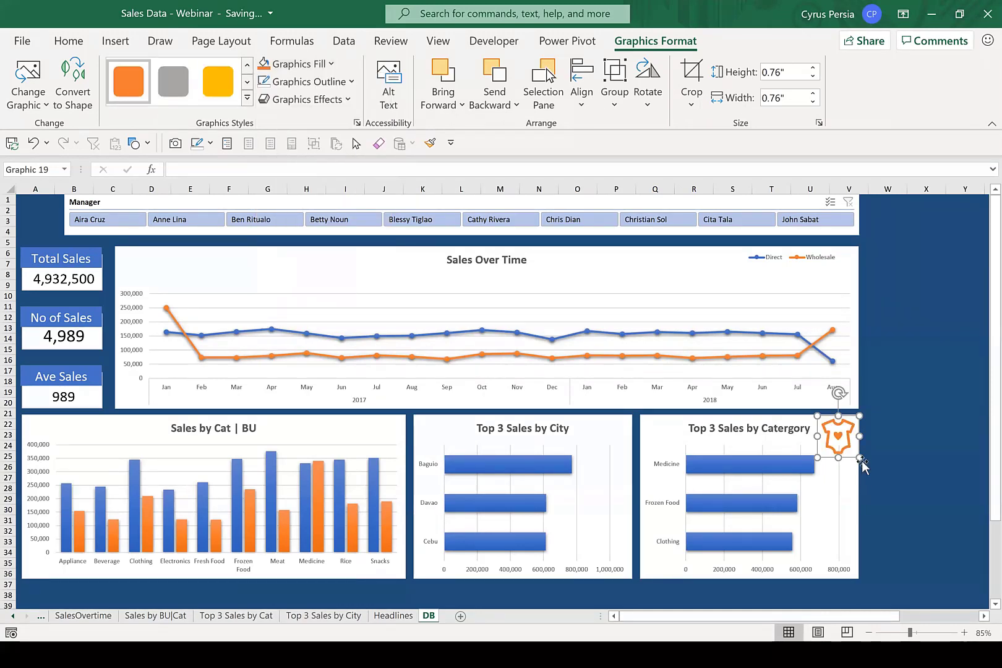
Shrink the onesie icon to about 0.56" by 0.56" and reposition it in the chart's upper-right corner, leaving it deselected.
left_click_drag(861, 459, 846, 445)
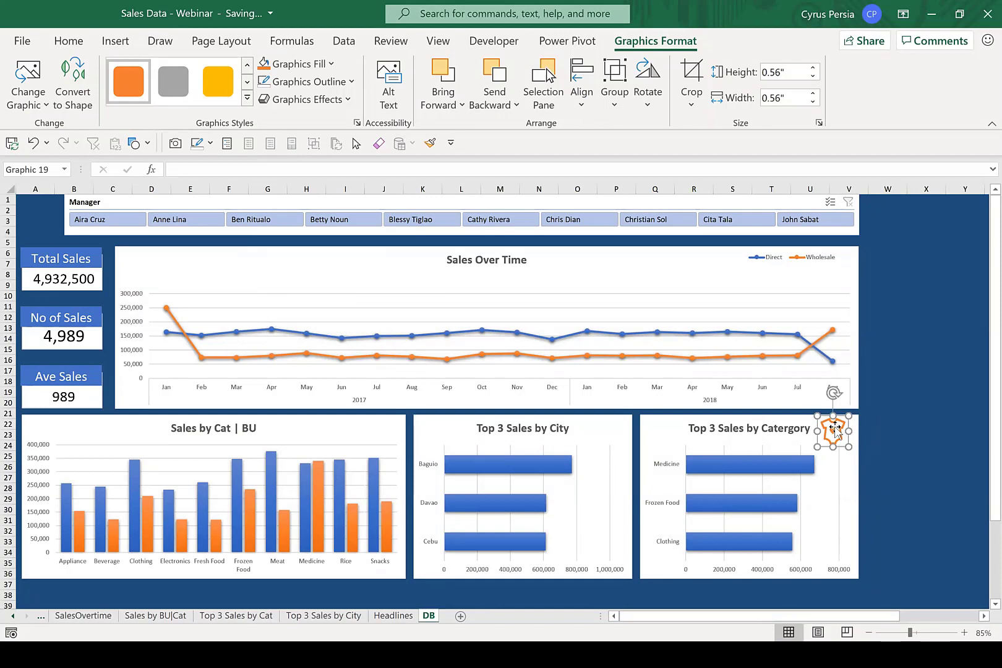
left_click_drag(833, 429, 833, 428)
left_click(912, 412)
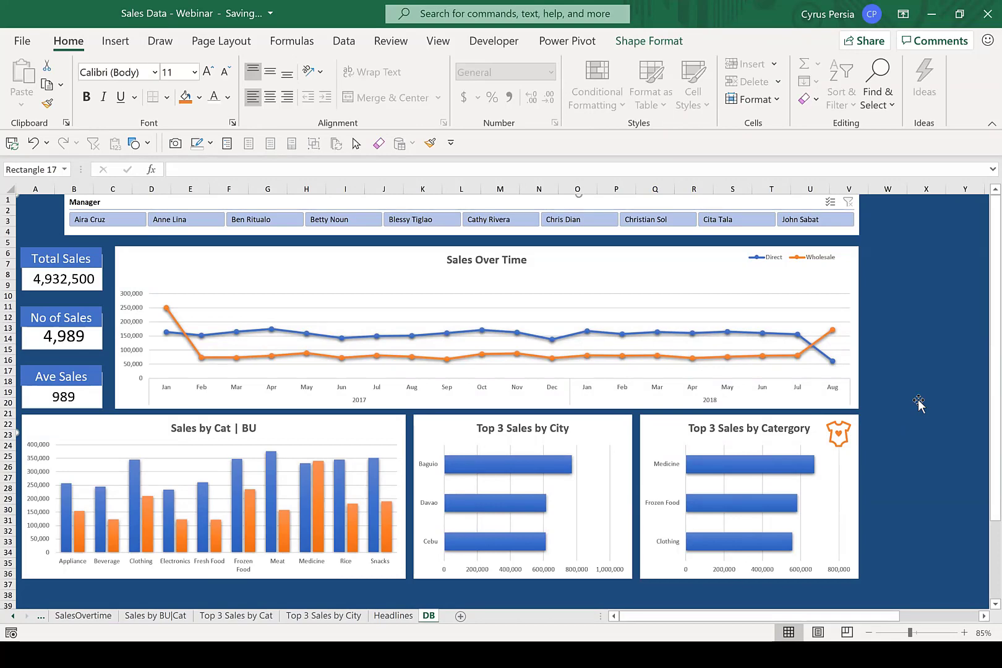
Switch to the PowerPoint slide show on dashboarding from start to finish.
key("alt+Tab")
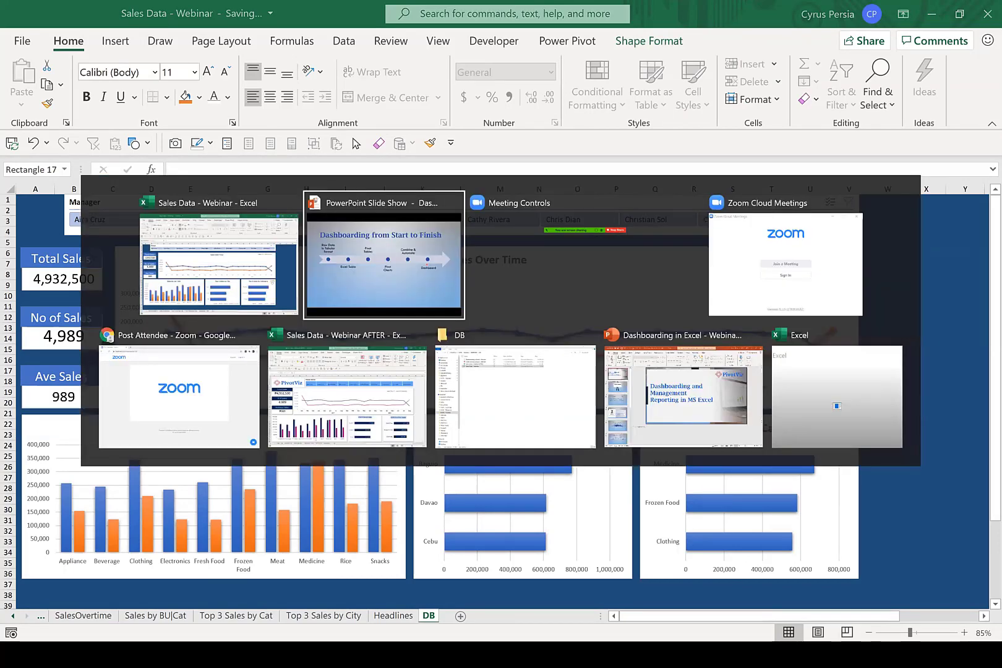